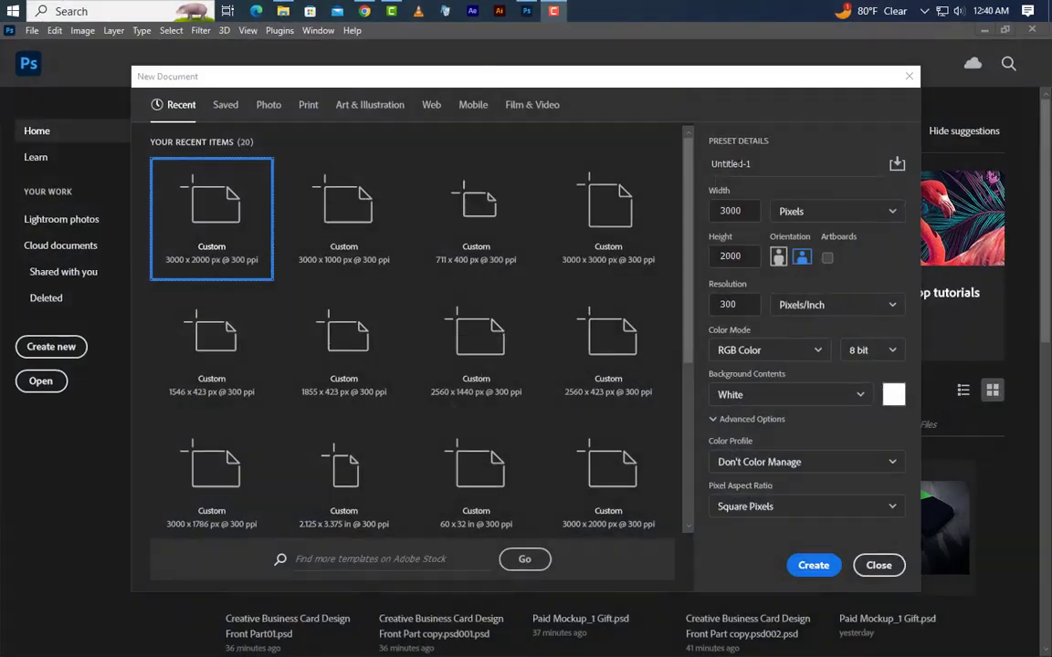
Create a document named 'Business Card Design' at 3.25 × 1.75 inches and 300 ppi.
click(700, 166)
text(Business Card Design)
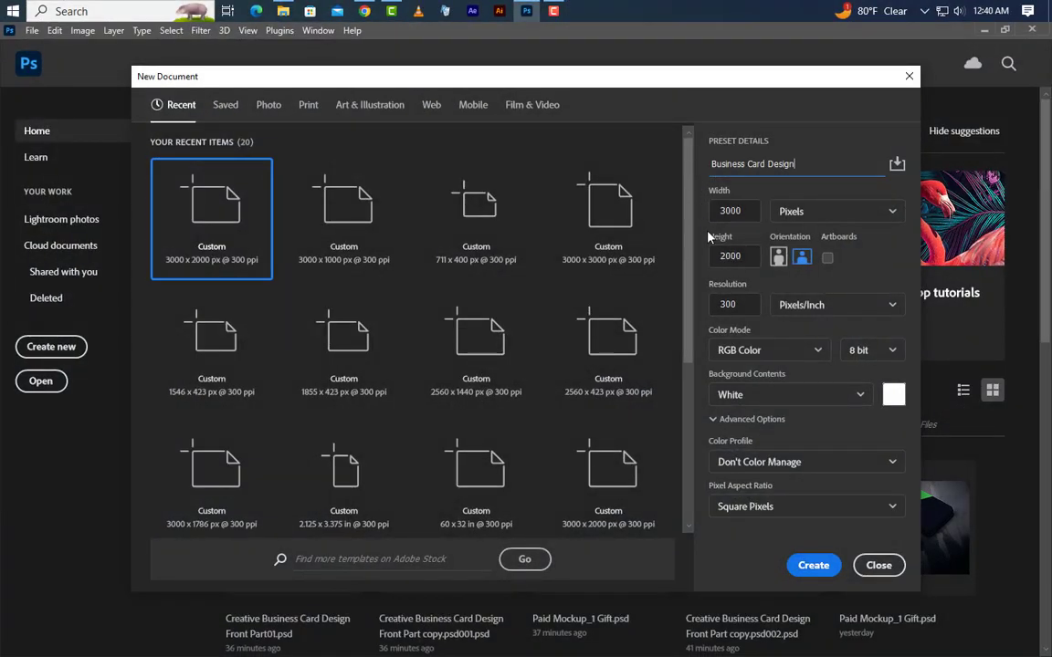
click(783, 211)
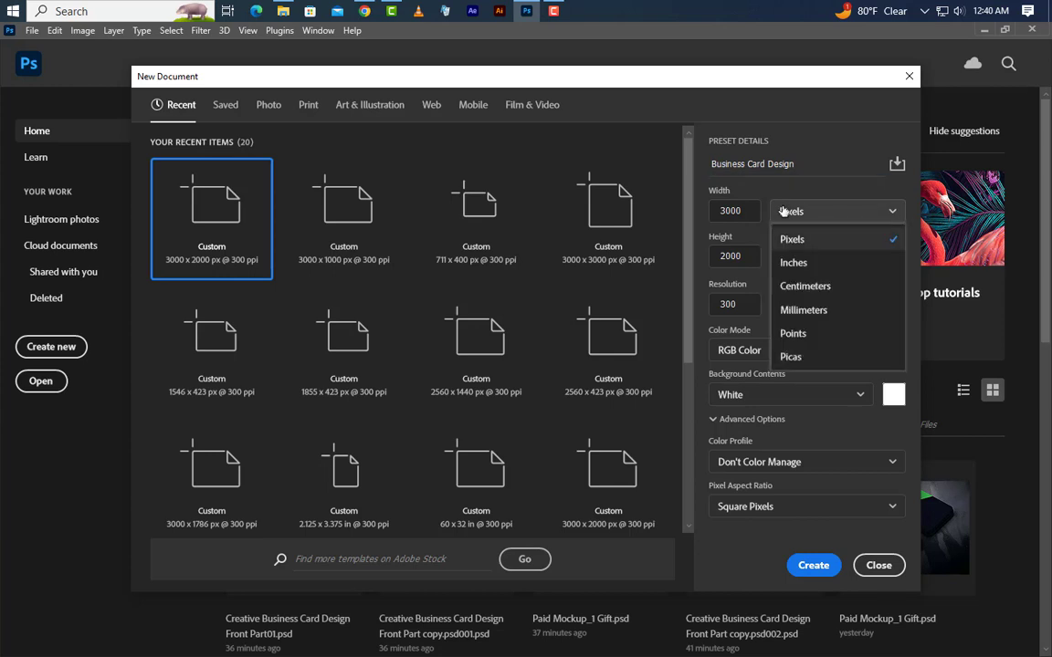
click(788, 265)
drag(737, 211, 715, 211)
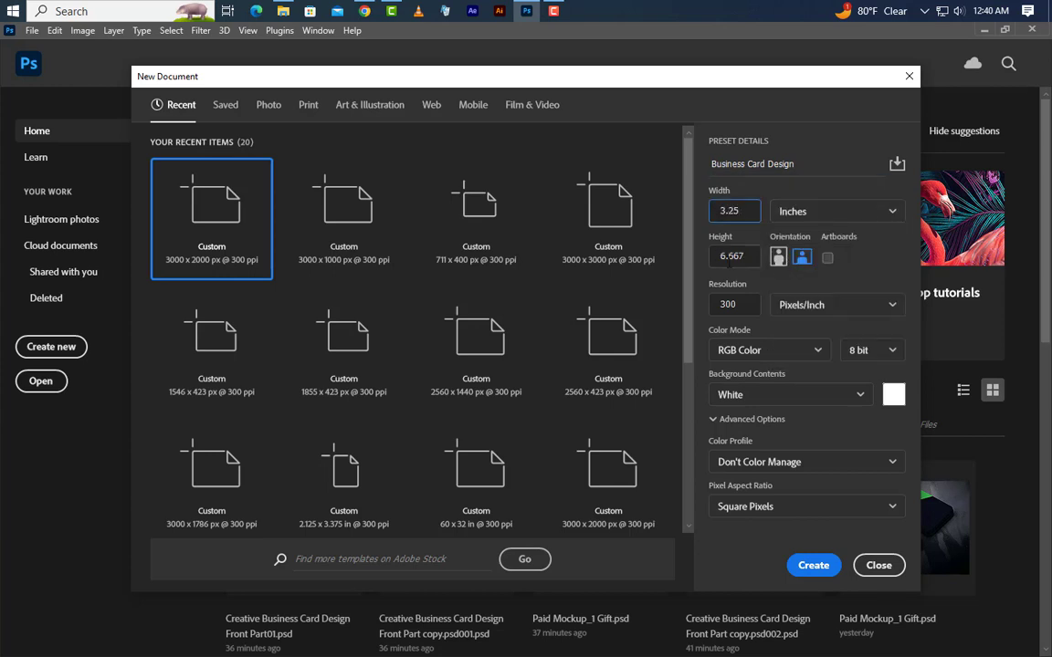
drag(746, 259, 707, 262)
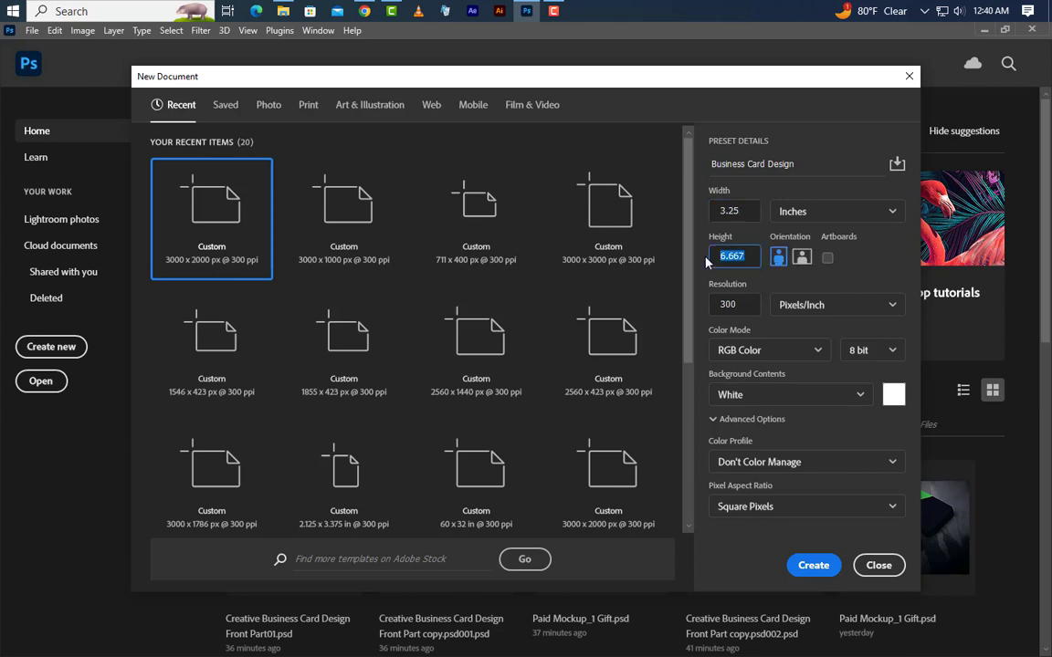
text(1.75)
click(805, 565)
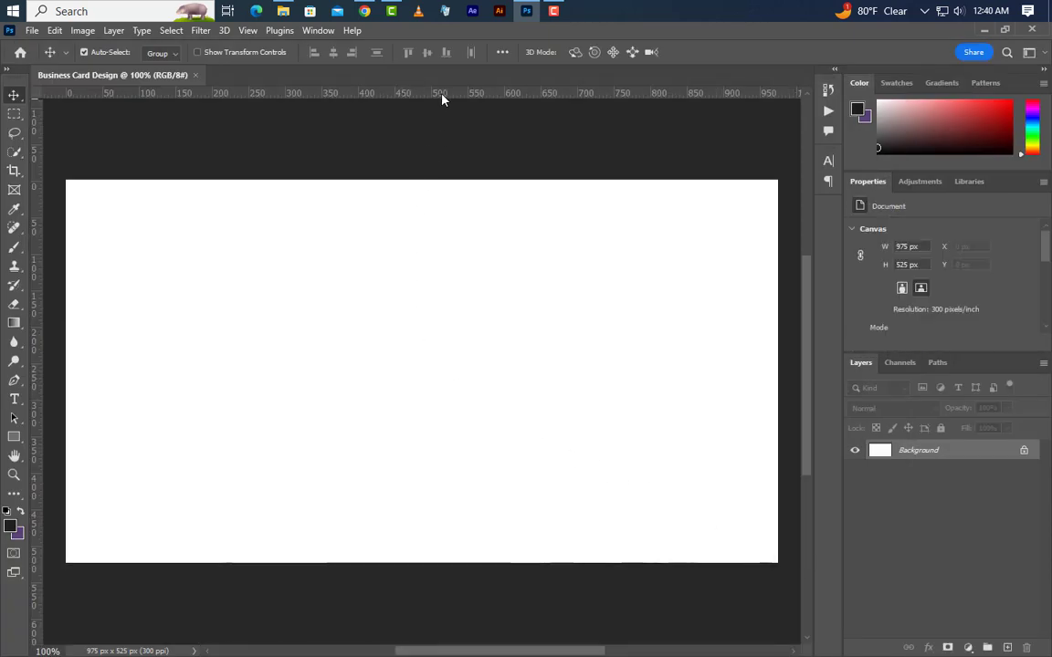
Place guides along the card's top, bottom and left edges.
drag(441, 94, 456, 181)
drag(474, 97, 412, 562)
drag(37, 428, 778, 500)
Enlarge the canvas to 3.5 × 2 inches with Canvas Size.
click(83, 30)
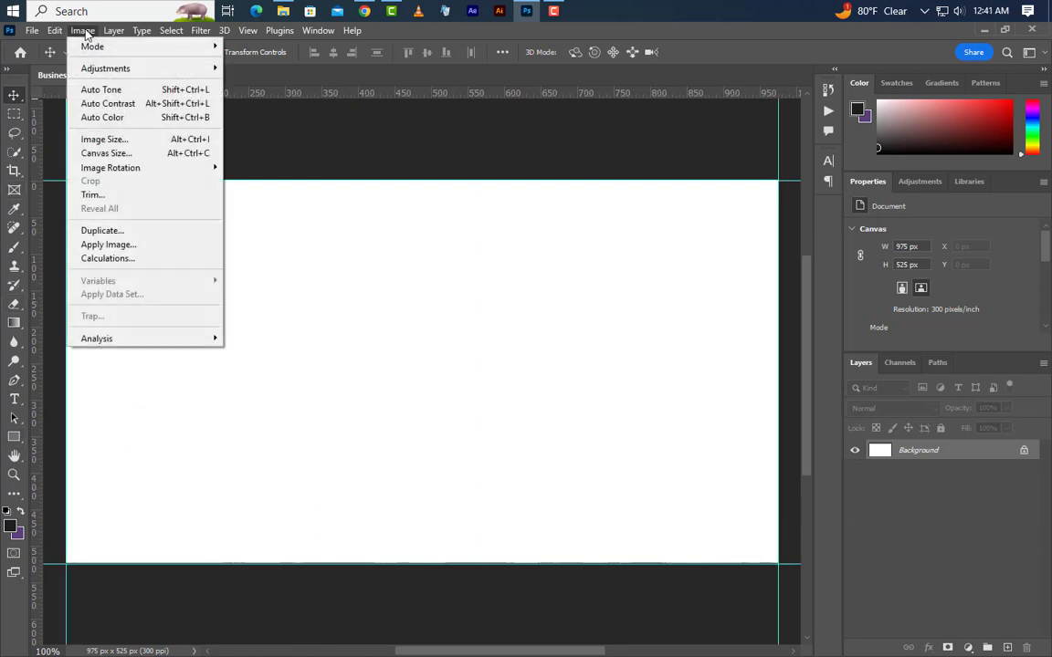
click(106, 153)
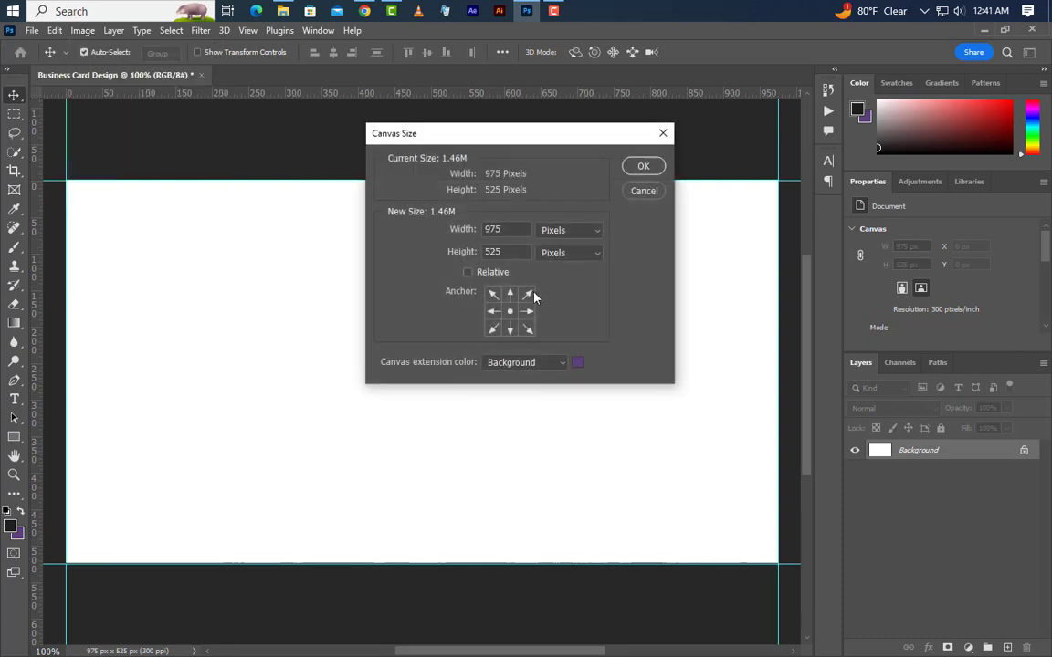
click(566, 233)
click(561, 259)
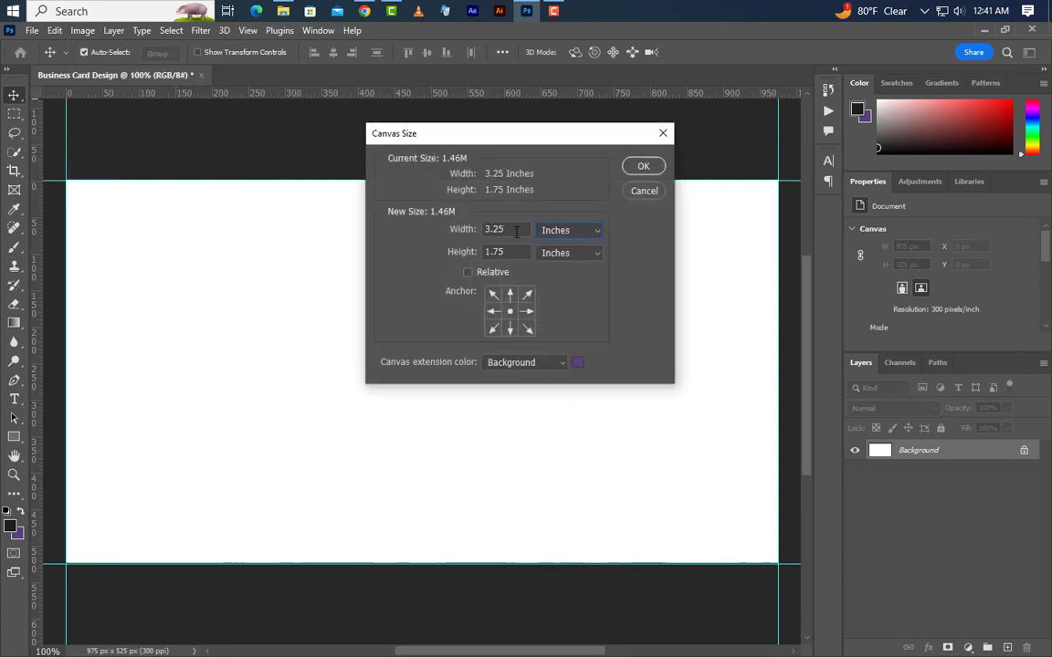
double_click(513, 229)
text(3.5)
double_click(493, 252)
text(2)
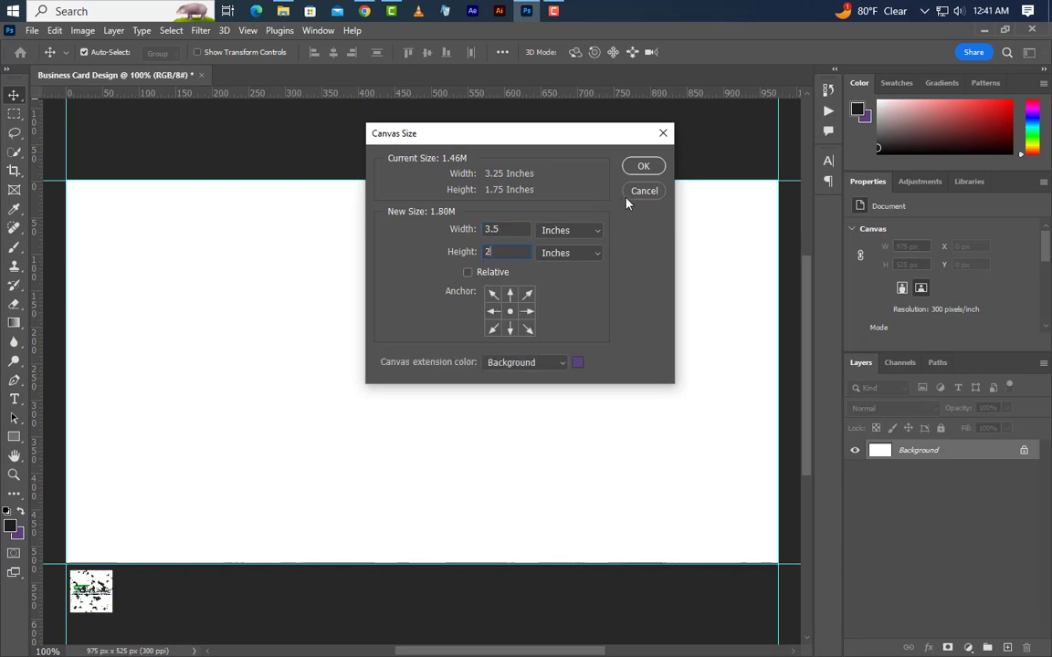
click(633, 174)
Add guides at the top and left edges of the new purple border.
key(ctrl+0)
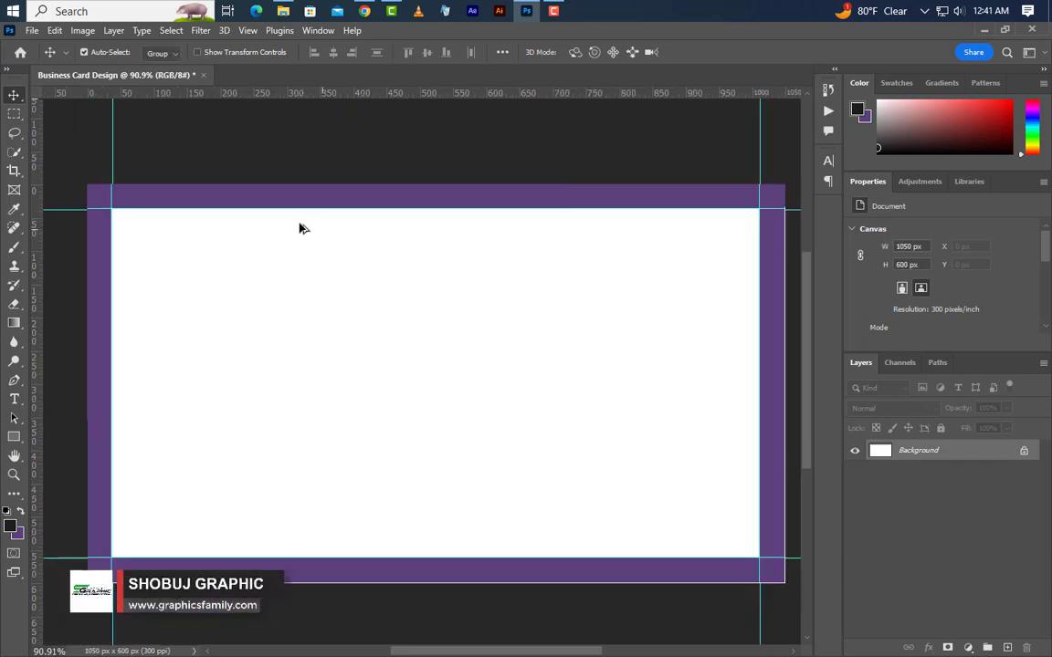
drag(556, 92, 454, 582)
drag(40, 412, 785, 481)
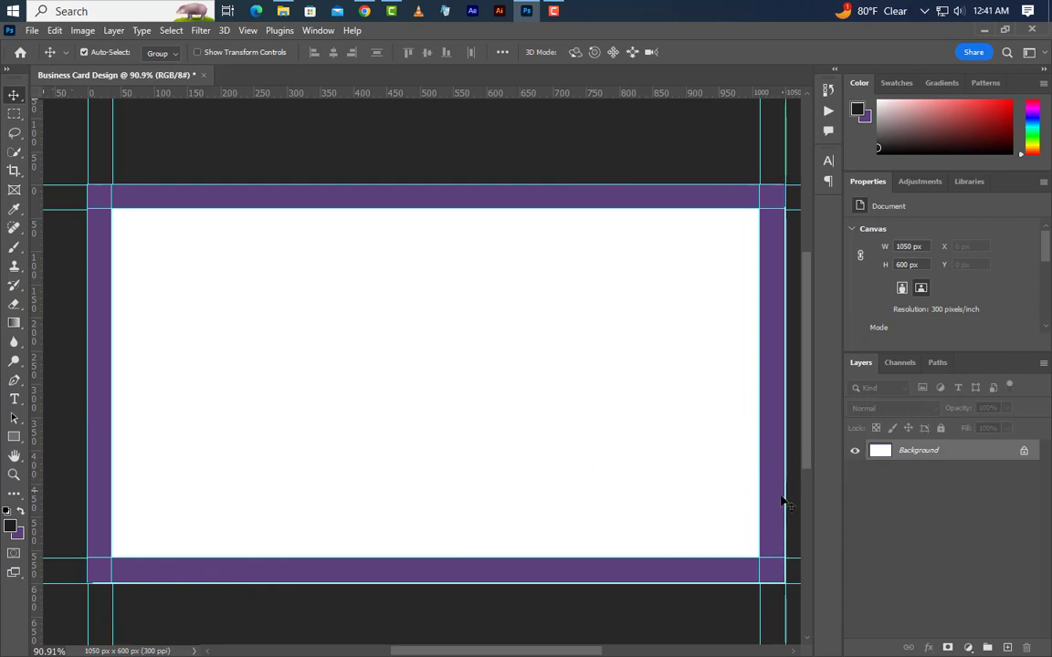
Enlarge the canvas again to 3.75 × 2.25 inches (1125 × 675 px).
click(84, 31)
click(91, 152)
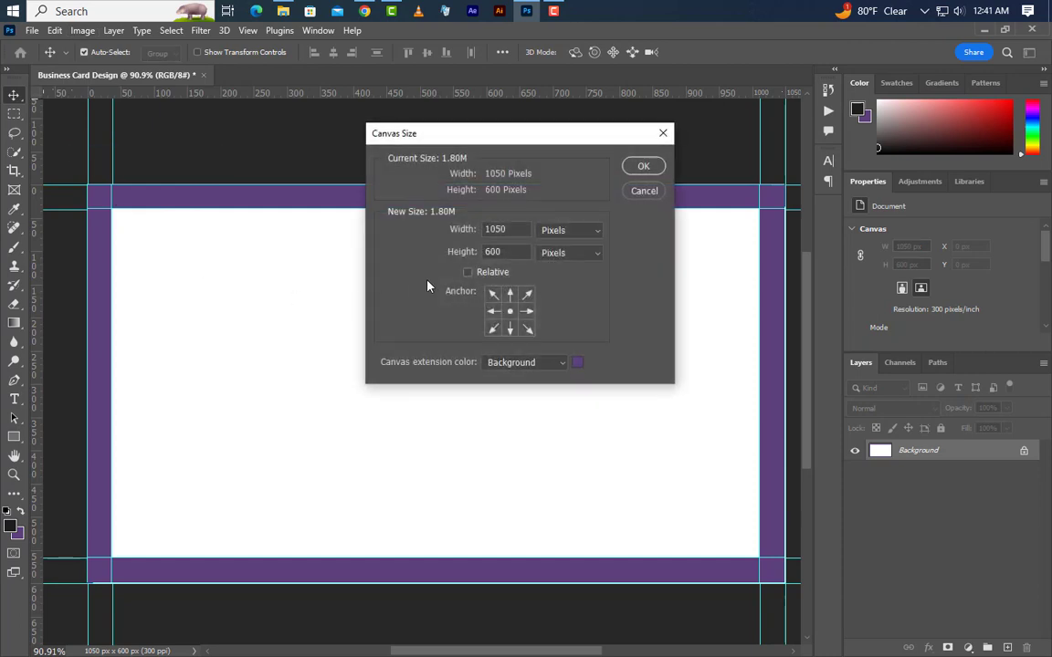
click(547, 235)
click(548, 271)
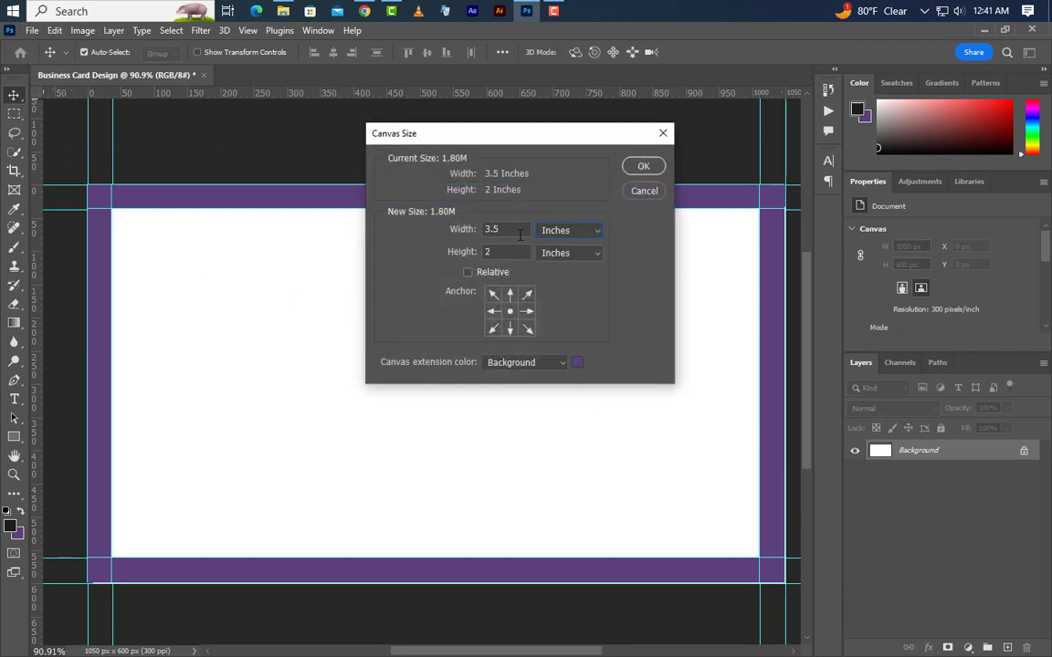
click(509, 229)
key(BackSpace)
text(75)
text(2)
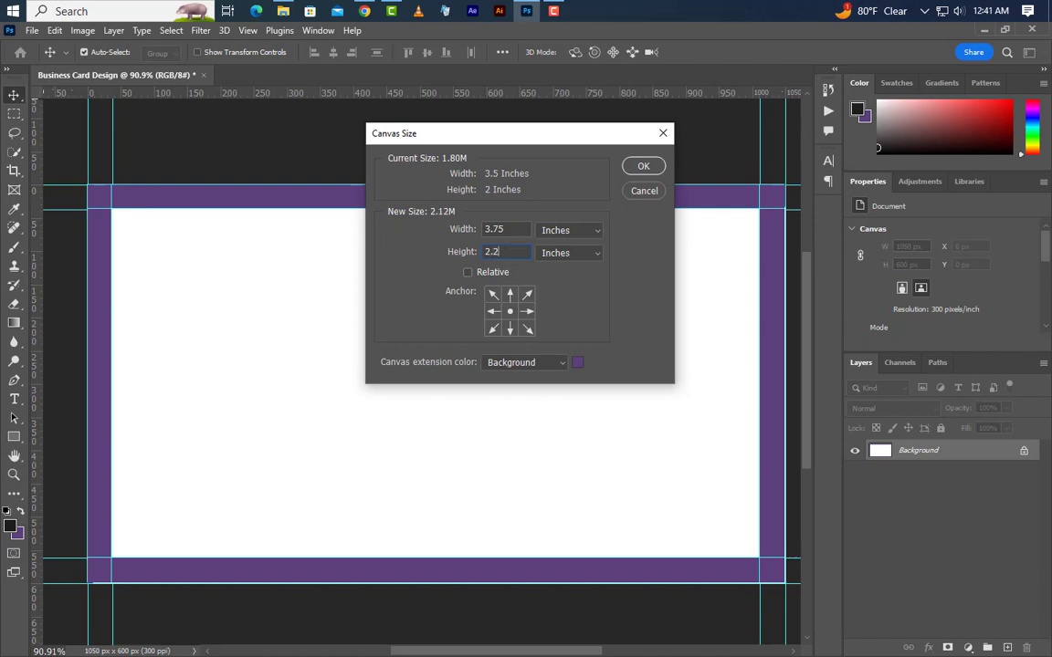
text(5)
click(644, 166)
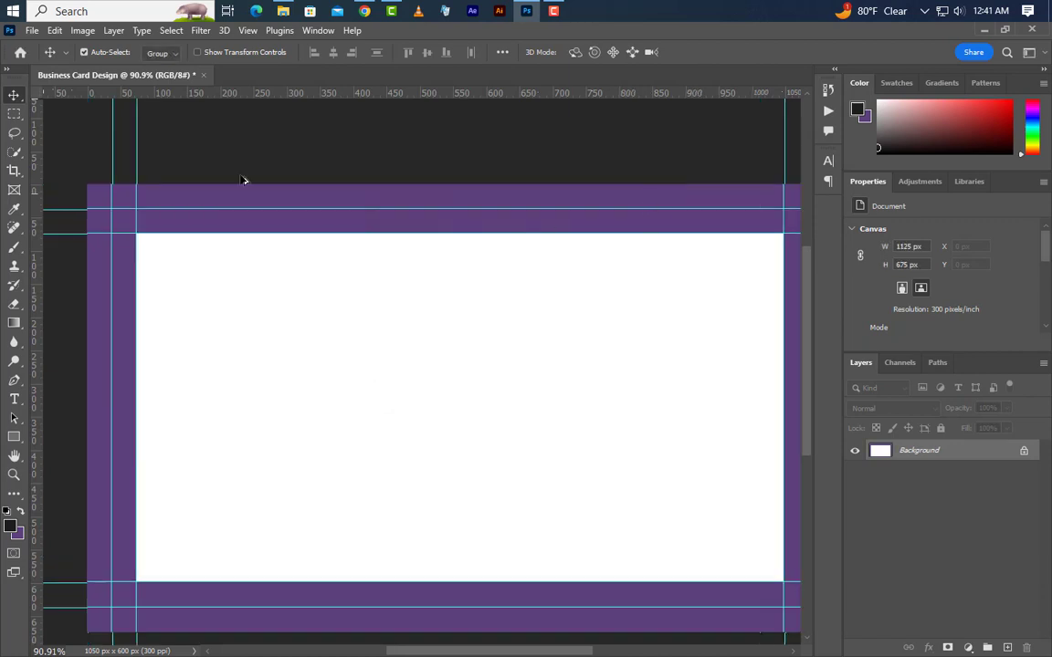
key(ctrl+0)
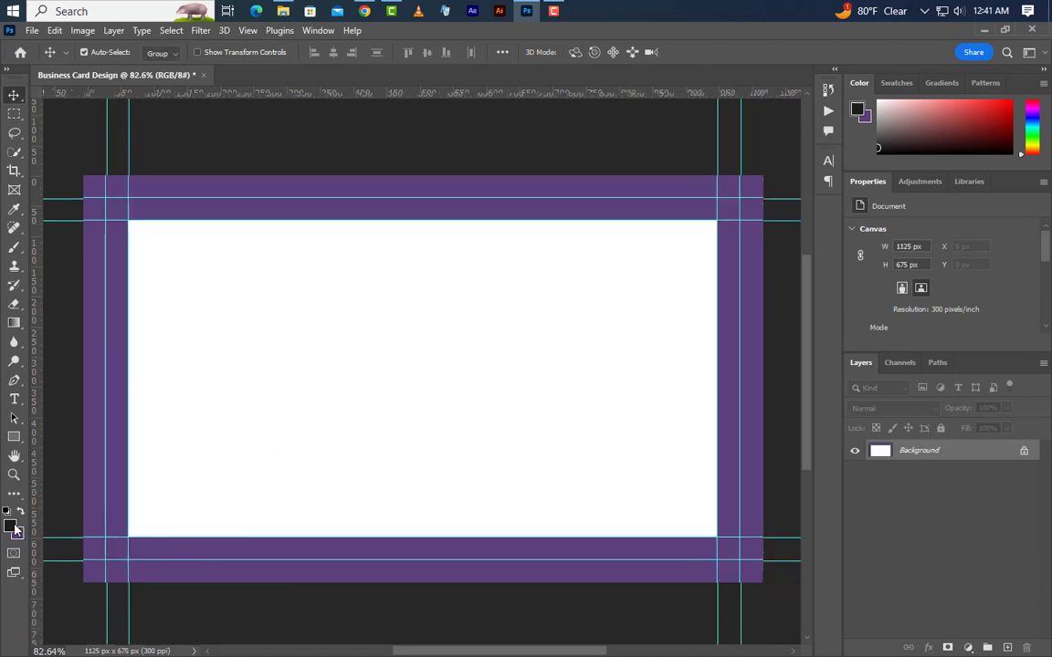
Set the foreground colour to white and fill the whole canvas with it.
click(13, 528)
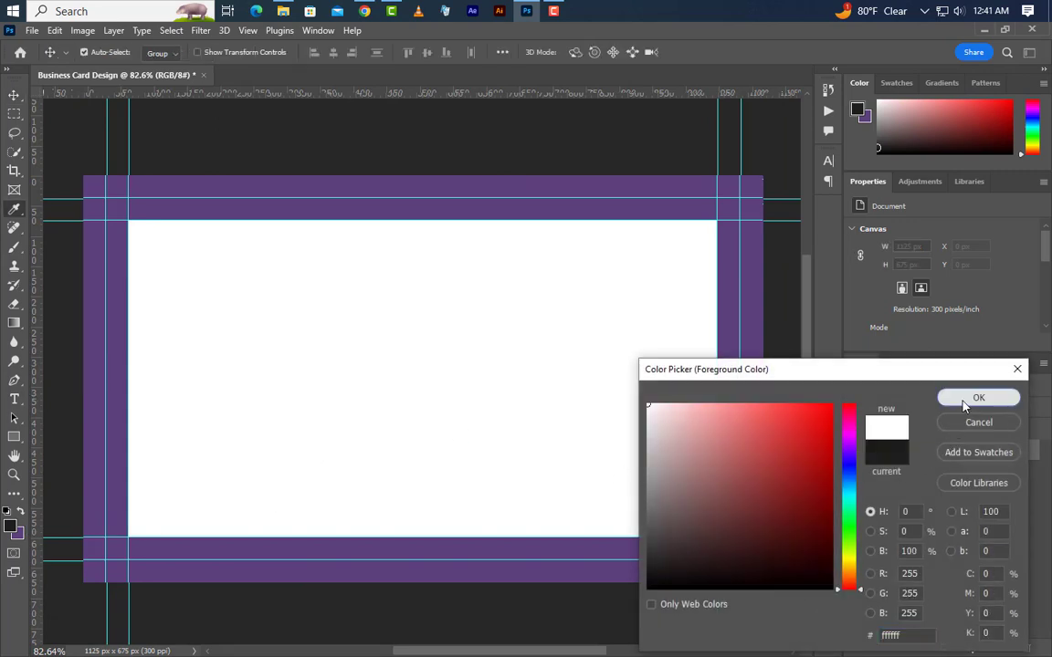
click(975, 398)
click(54, 30)
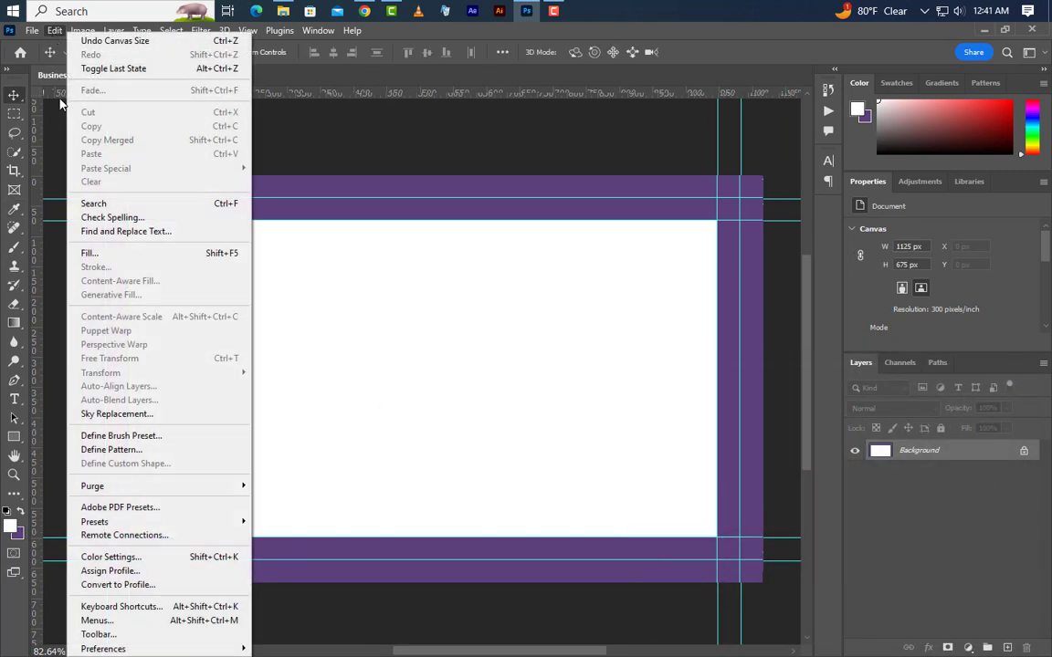
click(88, 250)
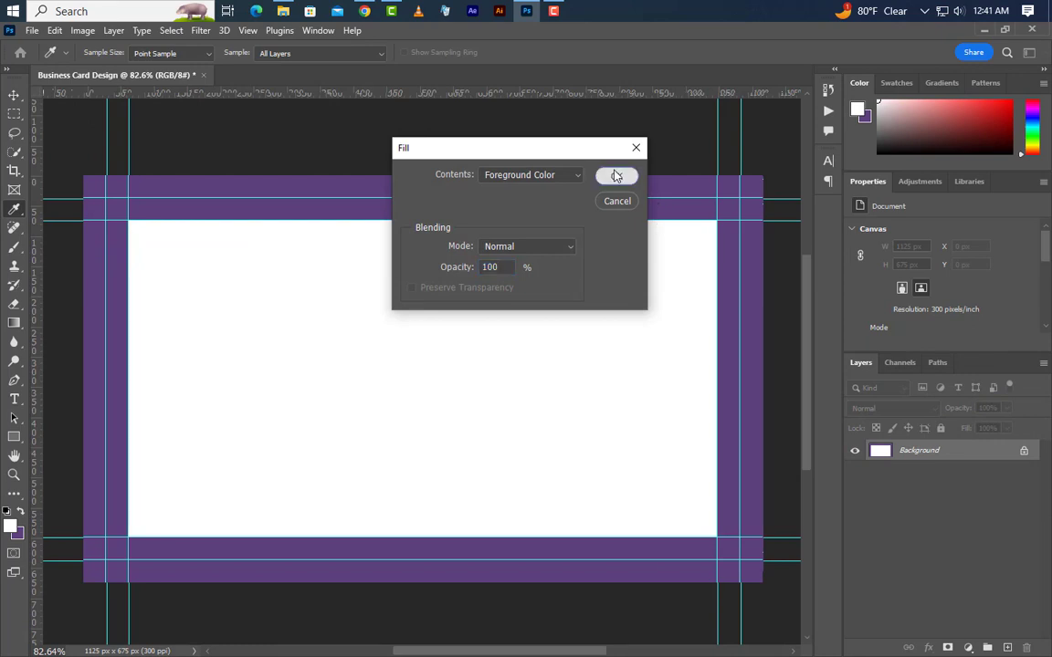
click(616, 174)
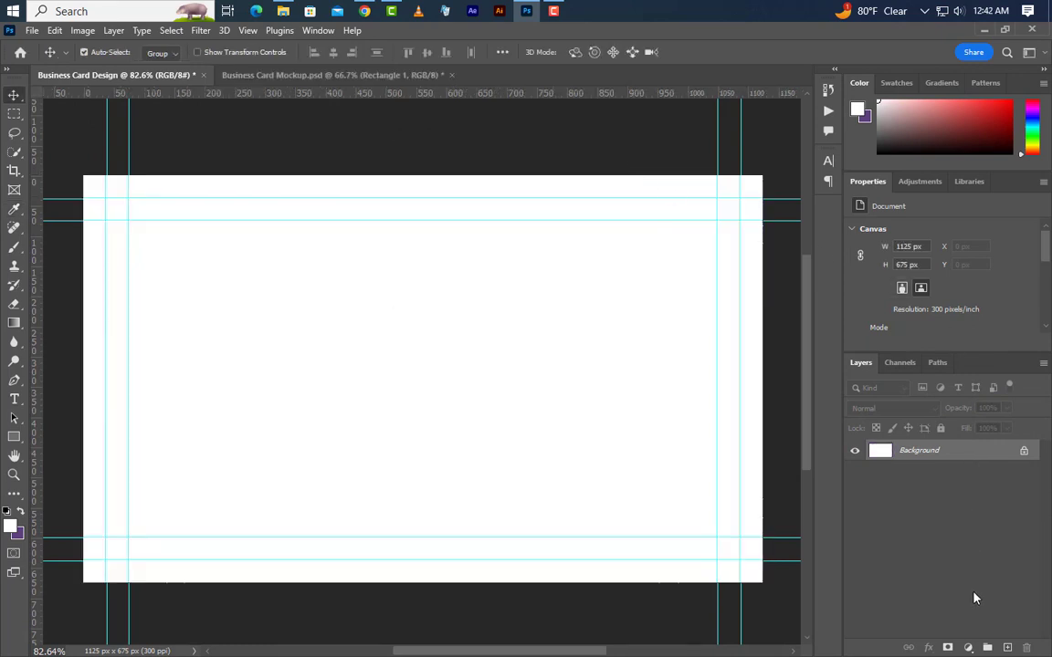
Add a Solid Color fill layer in dark grey #373737 over the canvas.
click(968, 647)
click(958, 392)
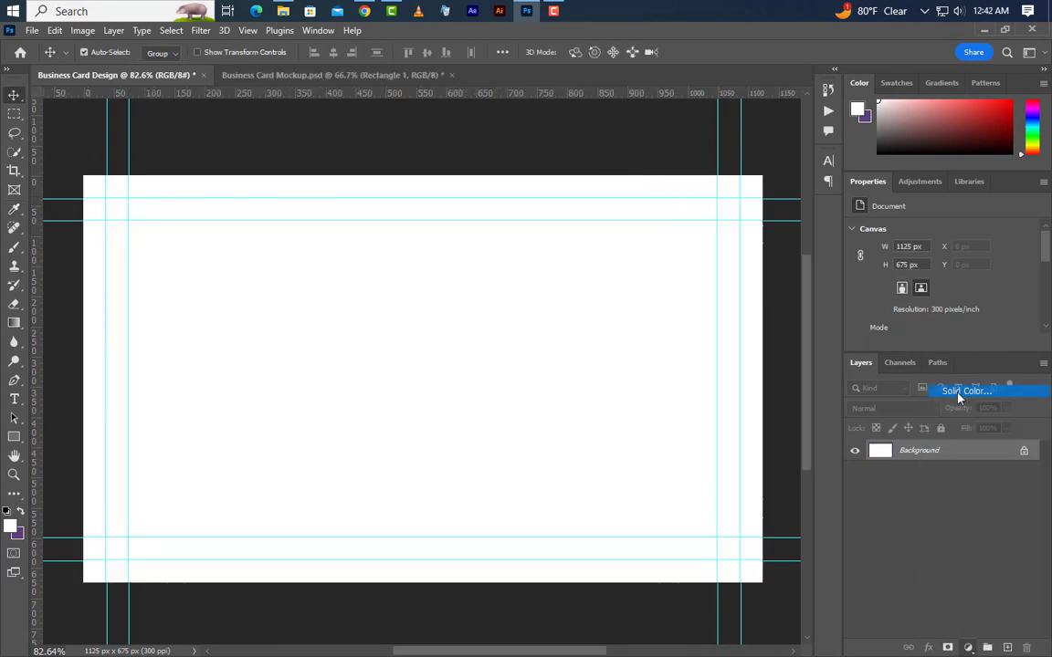
text(373737)
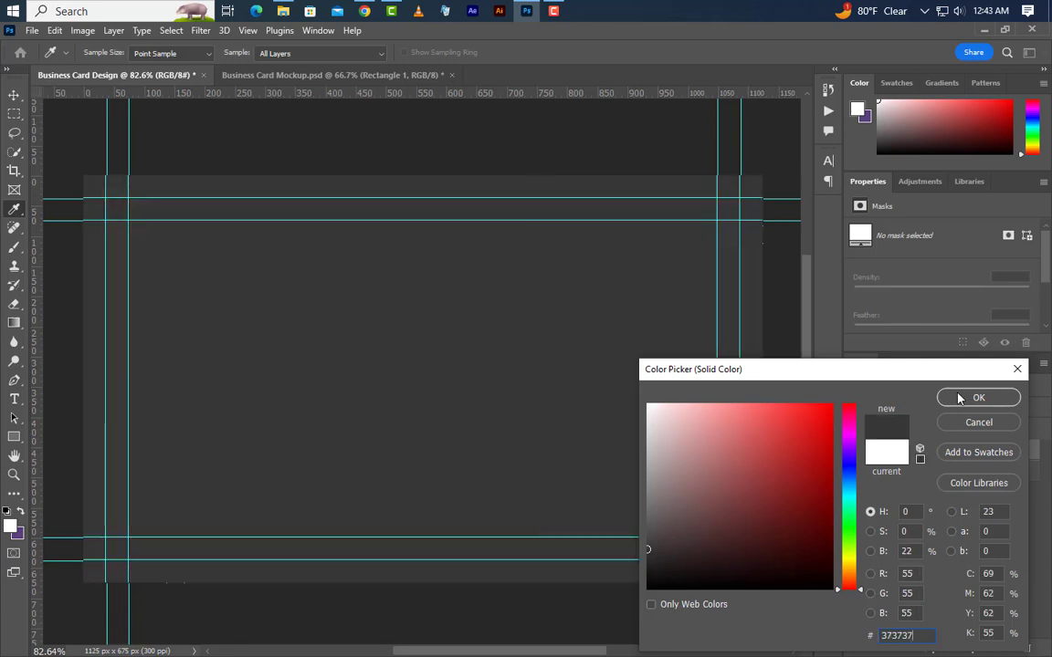
double_click(924, 633)
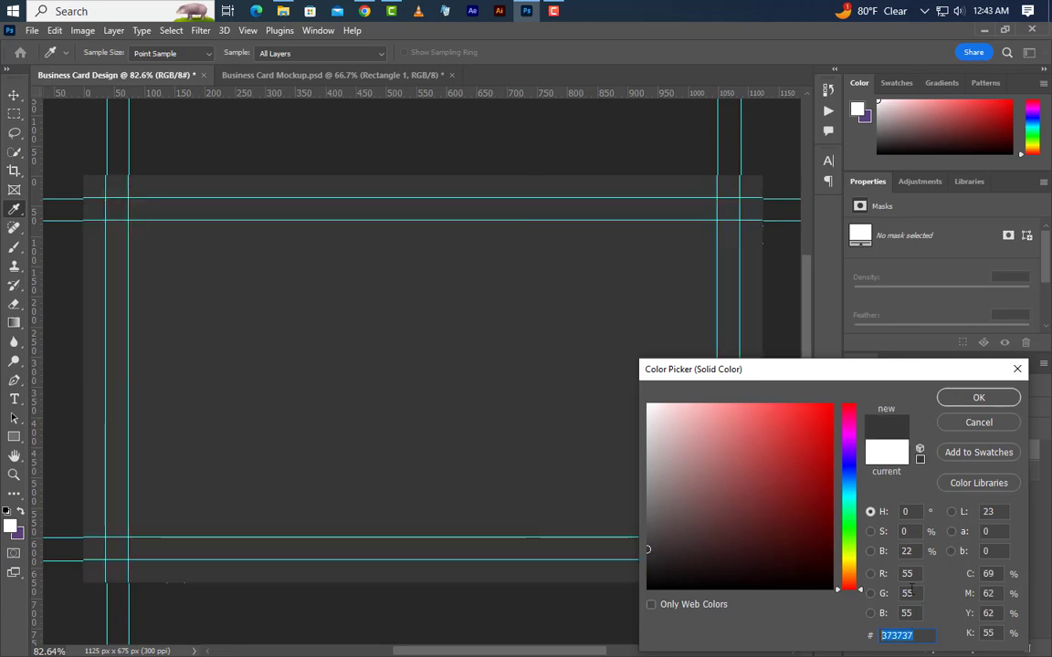
click(979, 400)
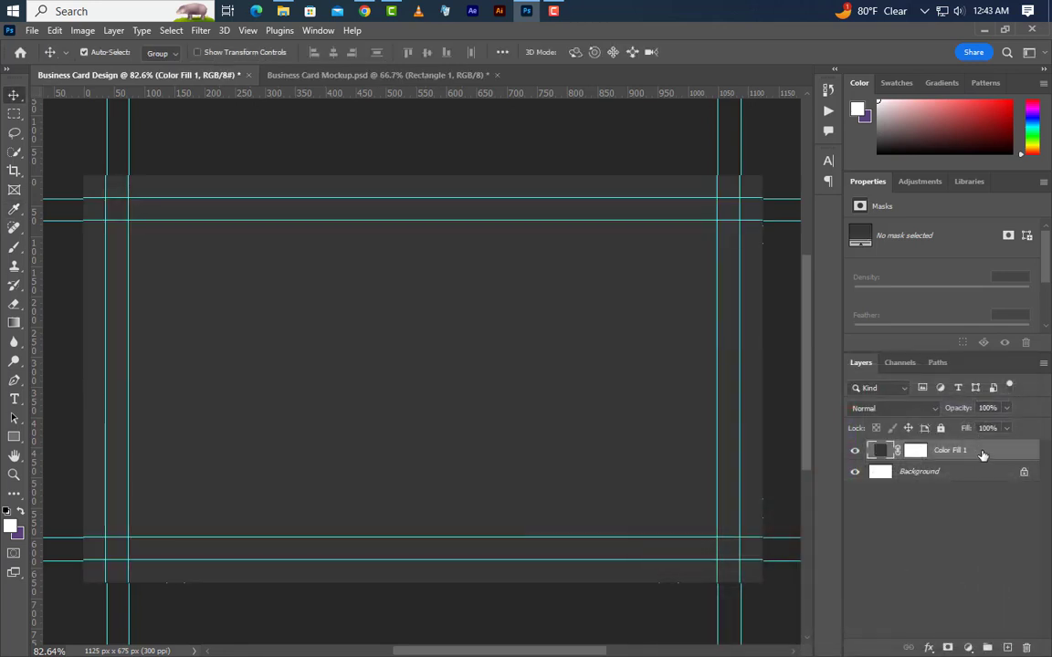
right_click(983, 453)
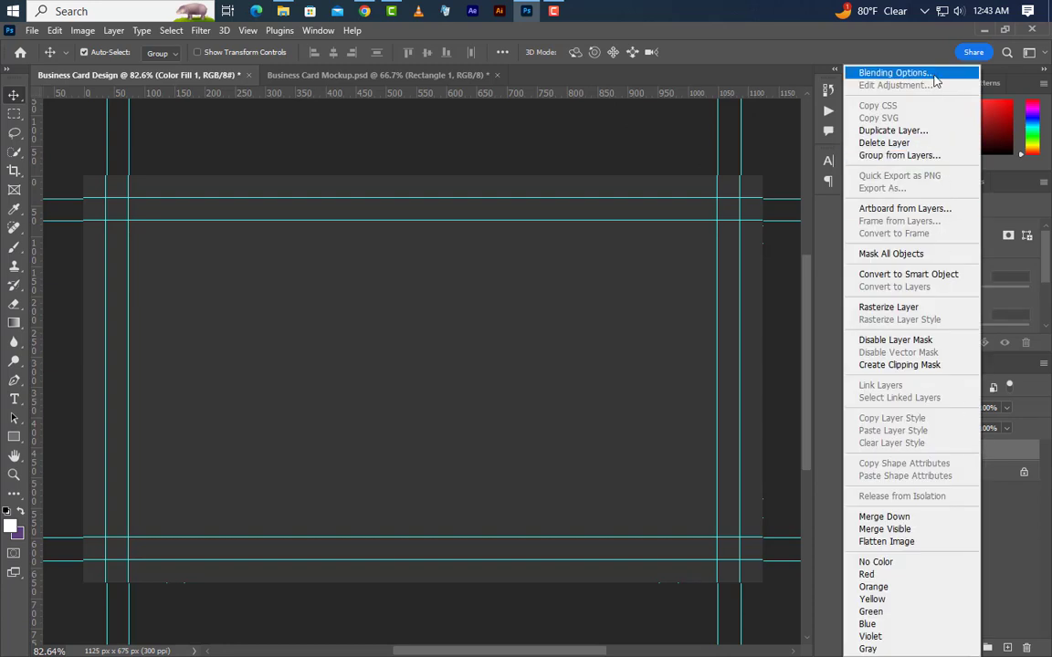
Give Color Fill 1 a white Inner Glow with Subtract blend, 60% opacity and 40% noise.
click(934, 76)
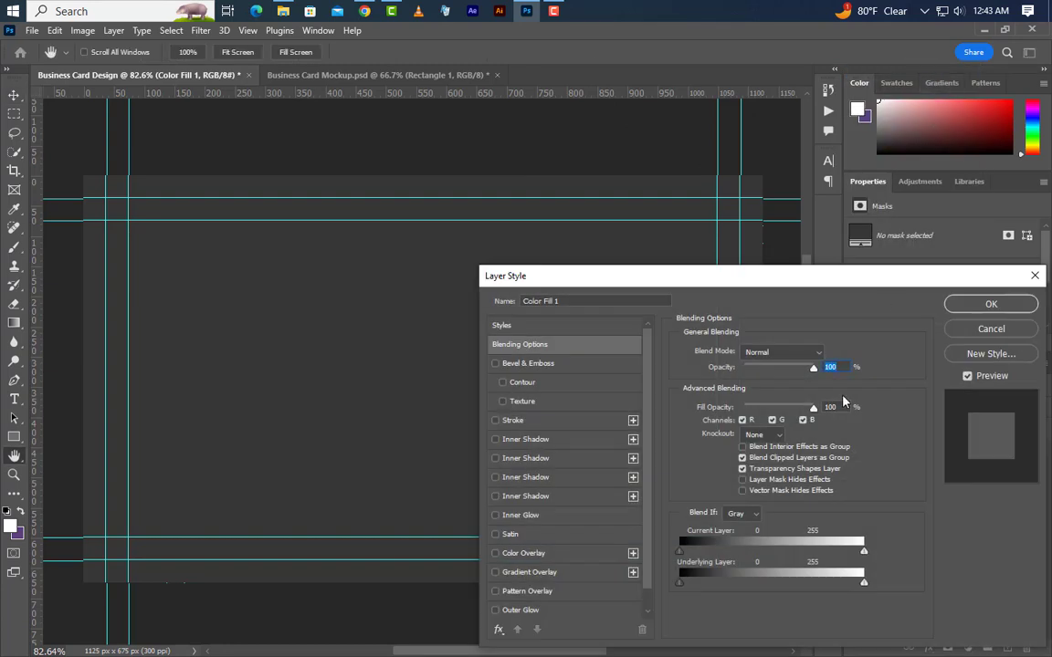
click(556, 520)
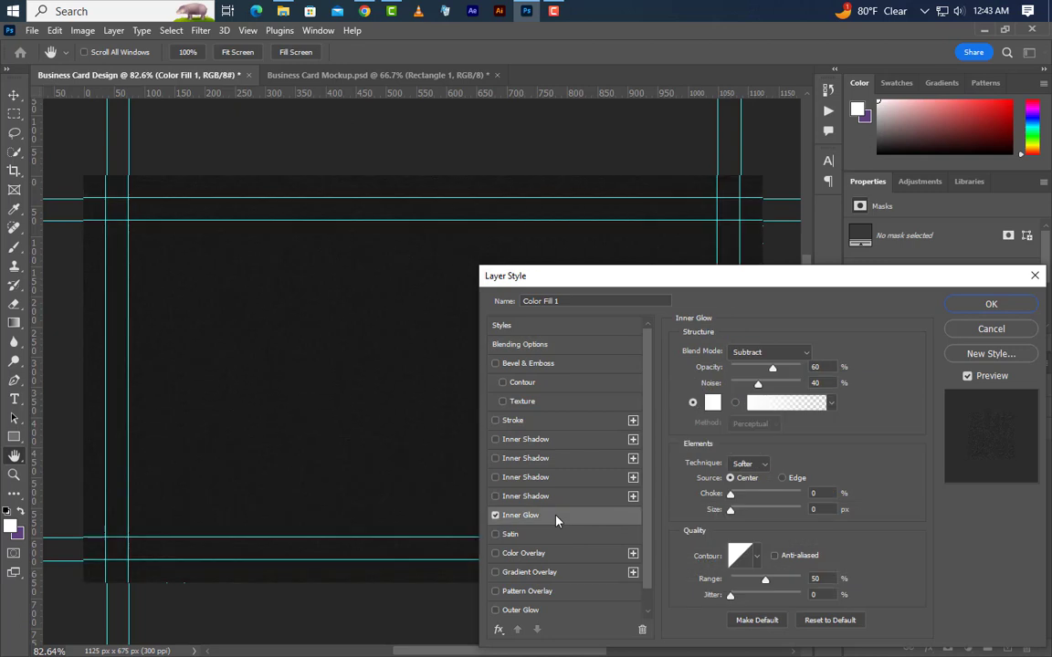
click(782, 353)
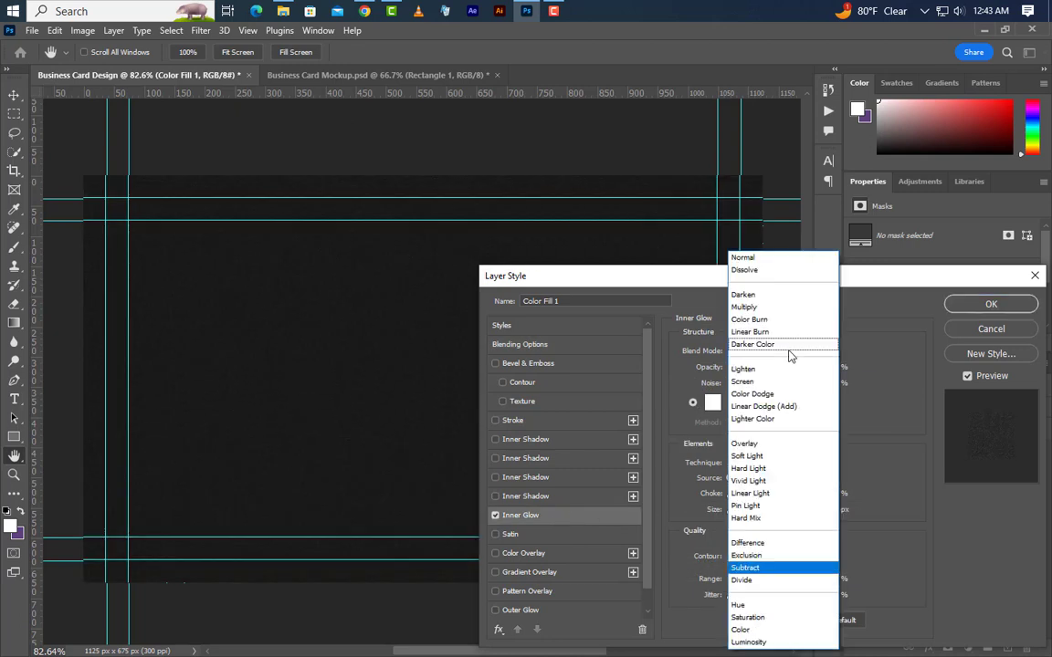
click(745, 568)
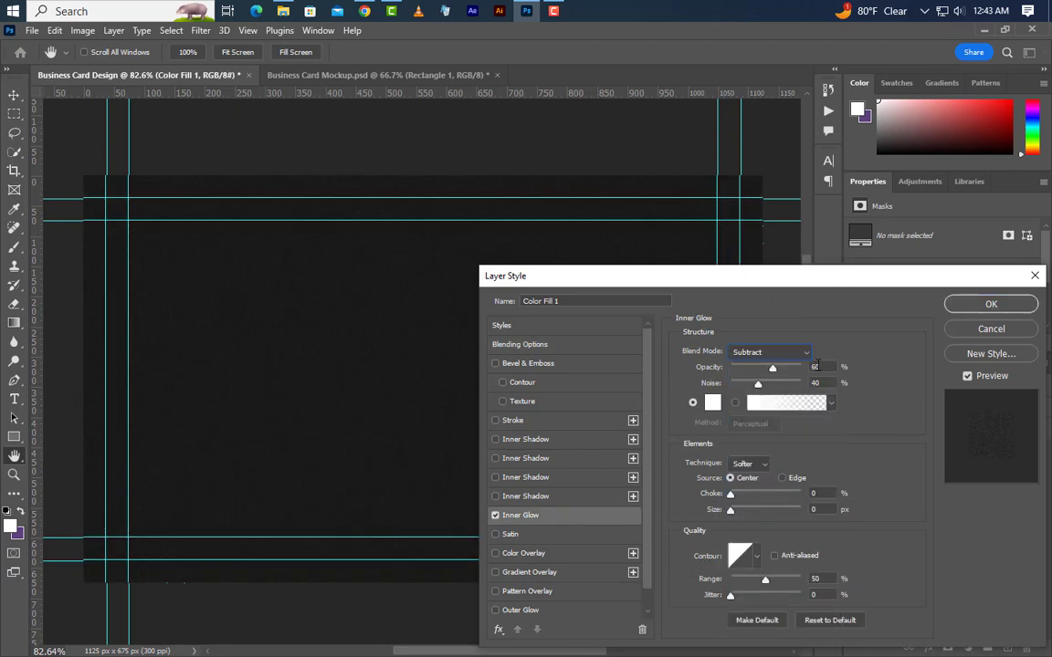
click(812, 367)
text(60)
key(Tab)
click(712, 405)
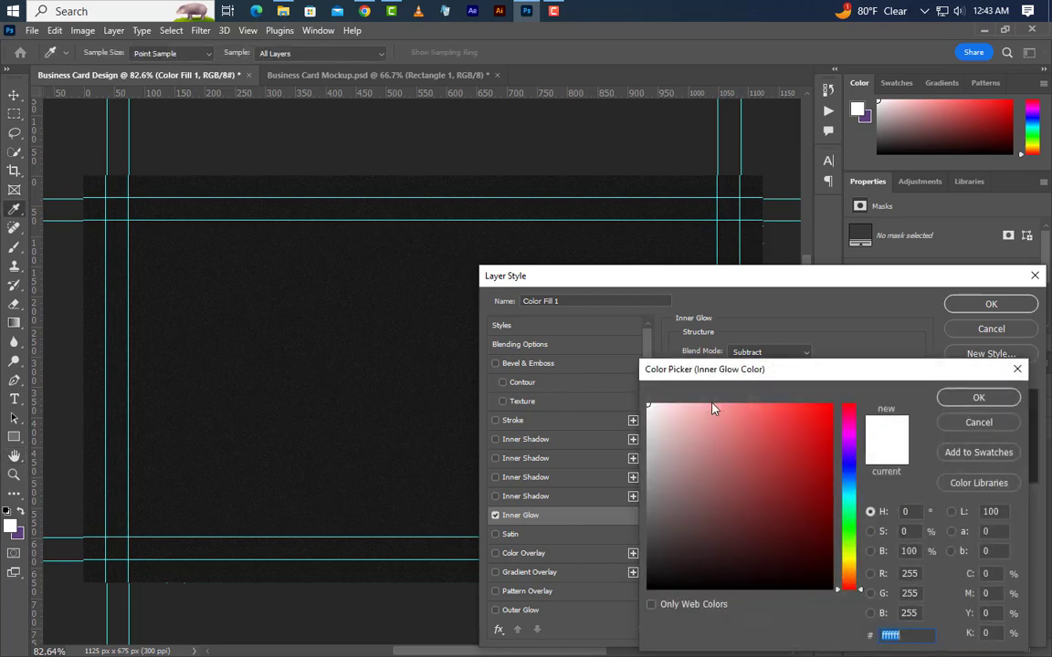
click(978, 398)
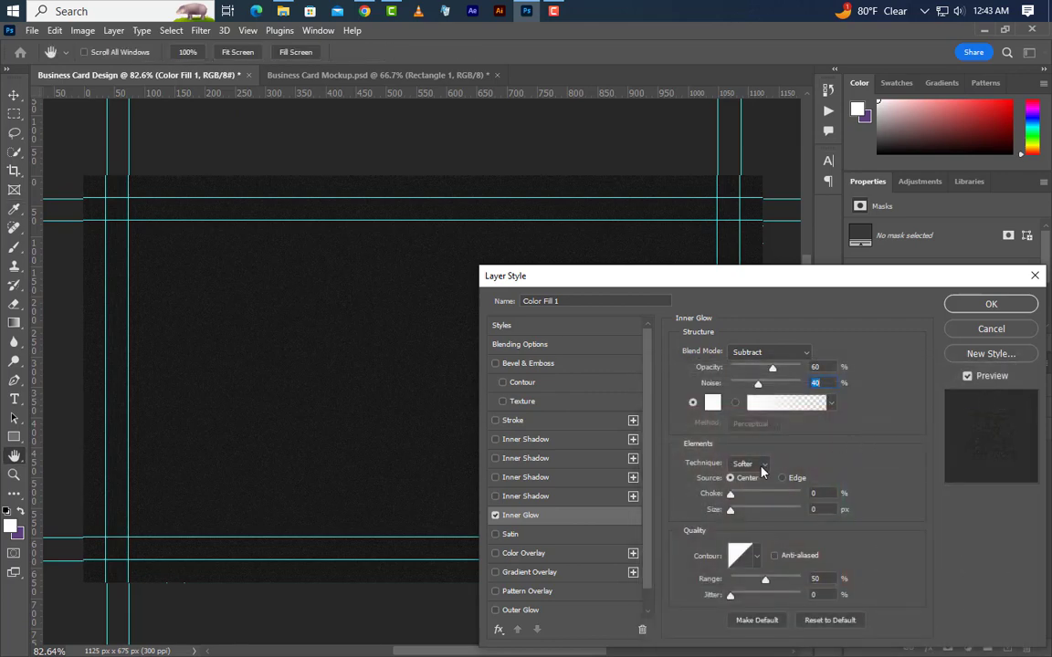
click(816, 579)
click(1016, 310)
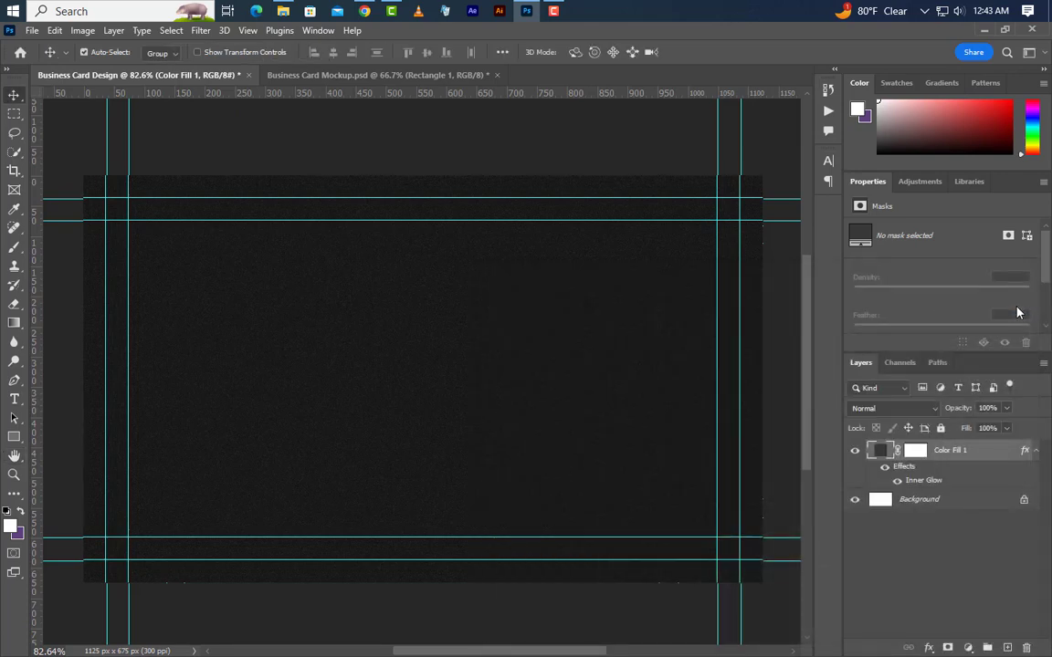
click(1035, 452)
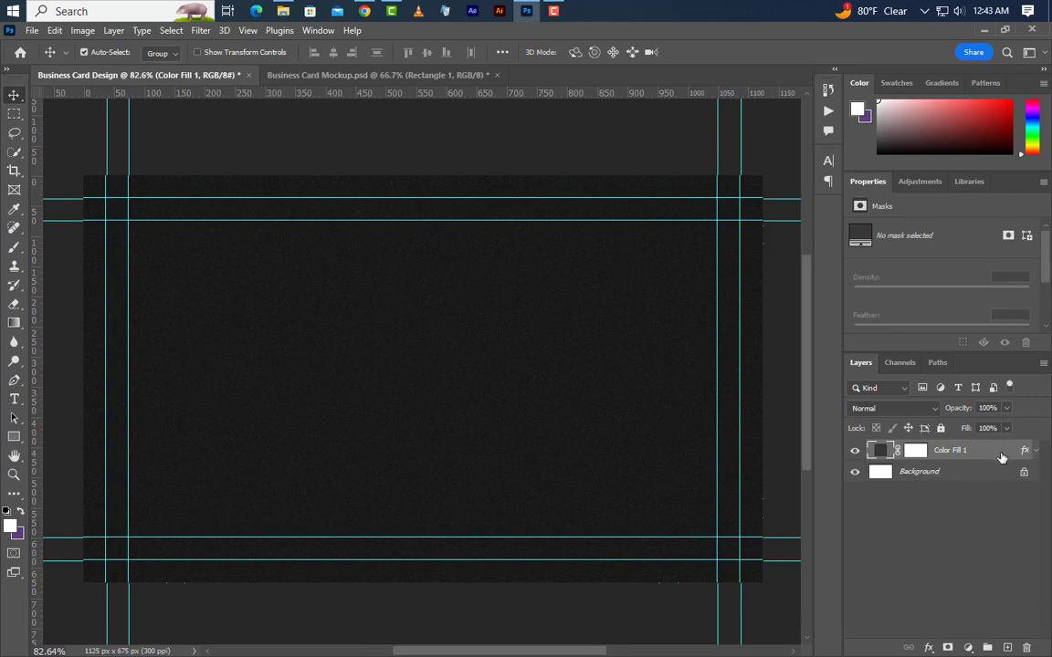
On a new layer, paint a soft white spot at the card centre with an 800 px brush.
click(1007, 648)
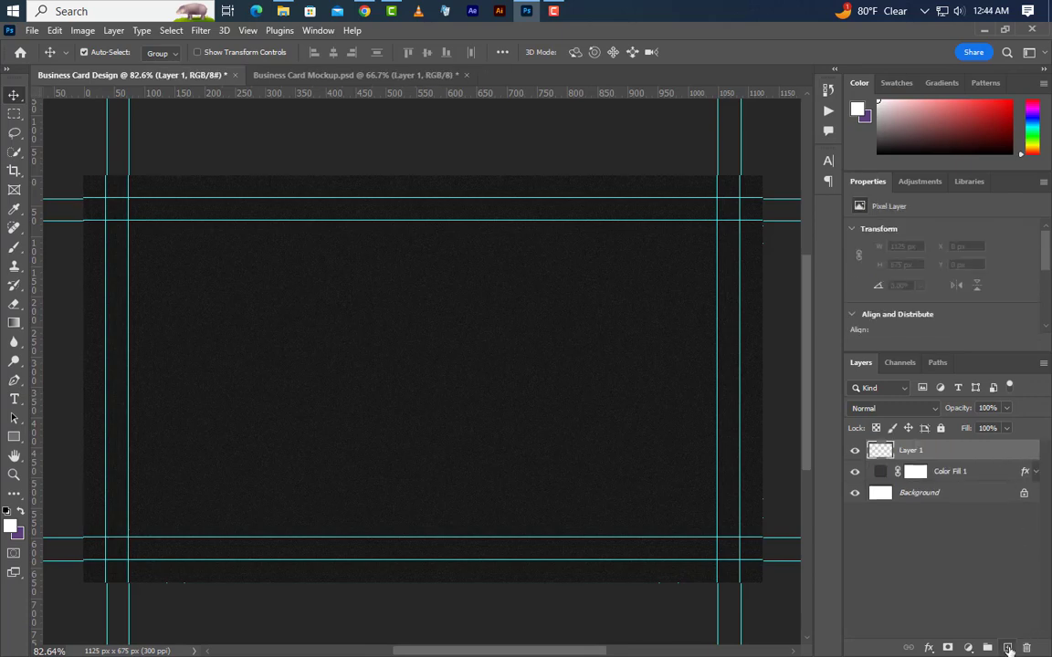
click(14, 247)
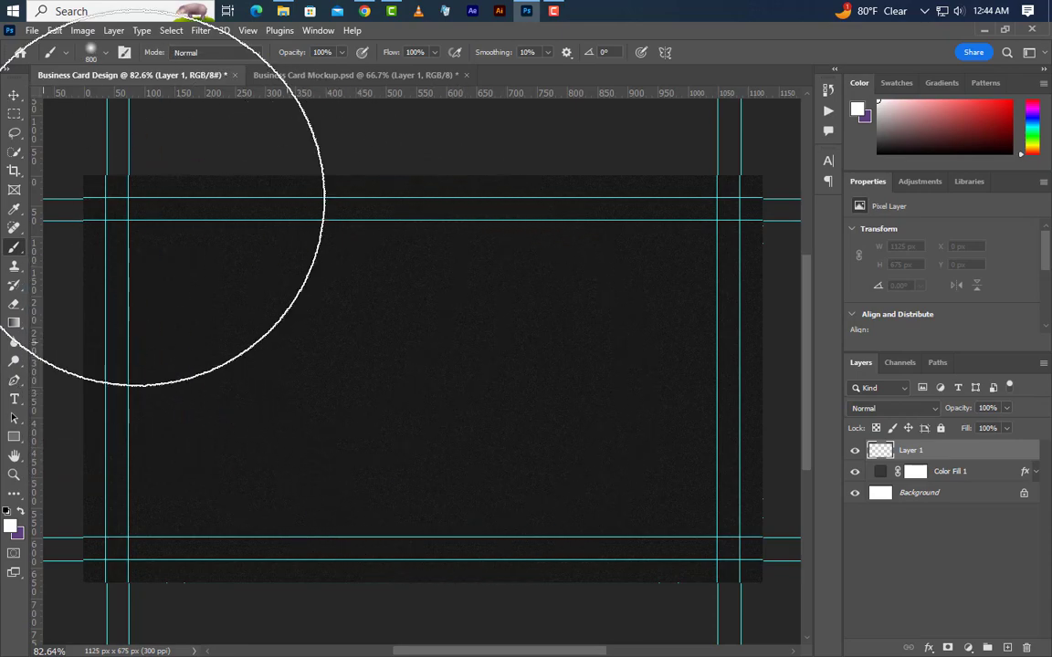
click(94, 52)
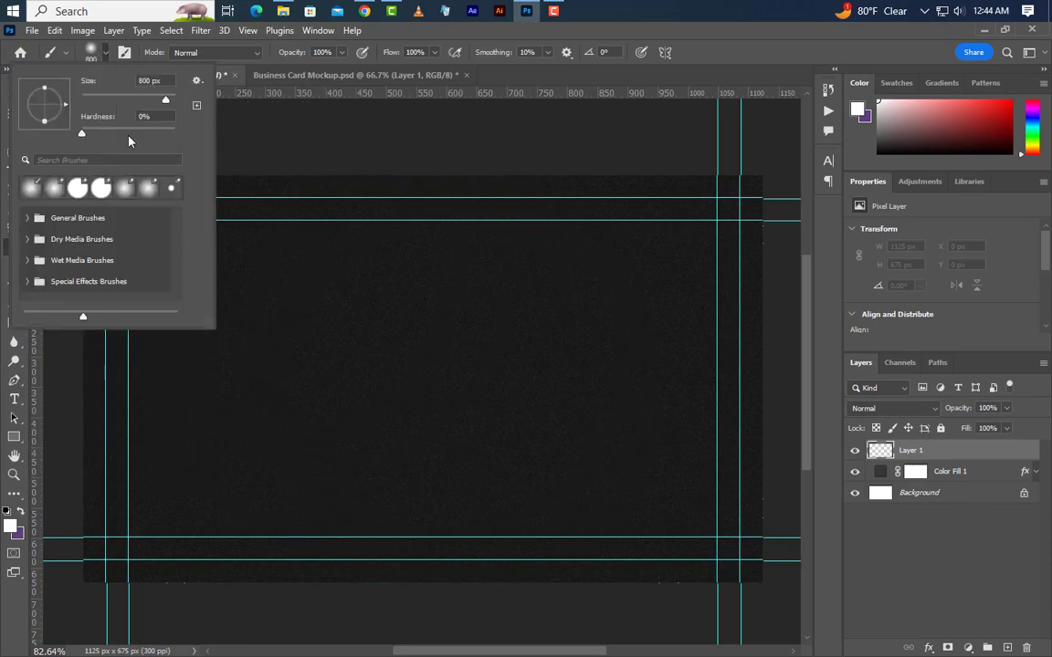
click(714, 14)
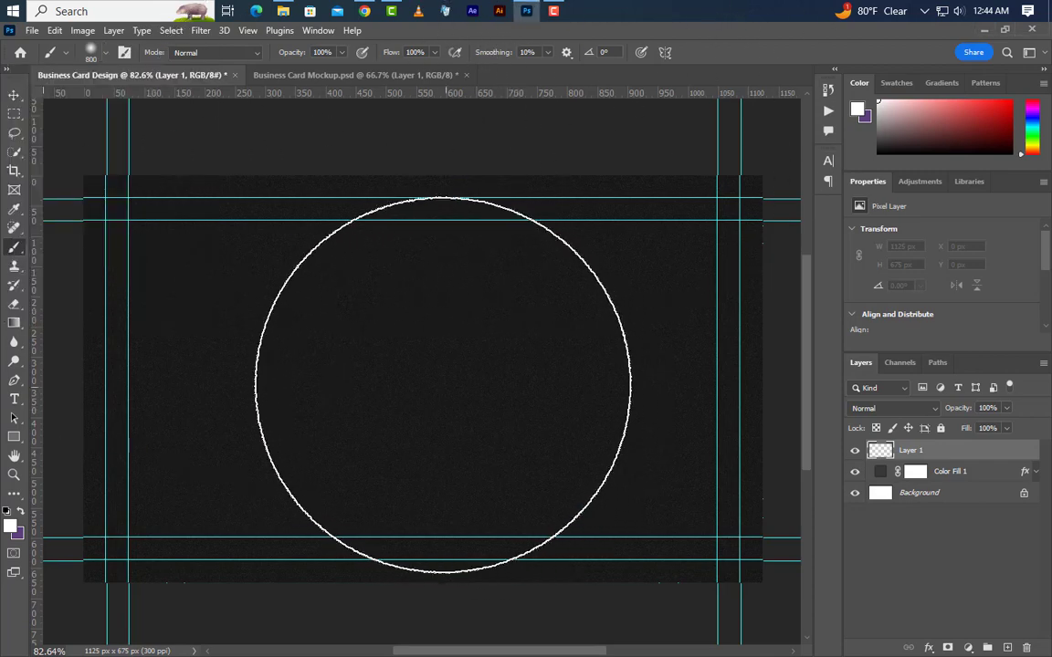
click(410, 379)
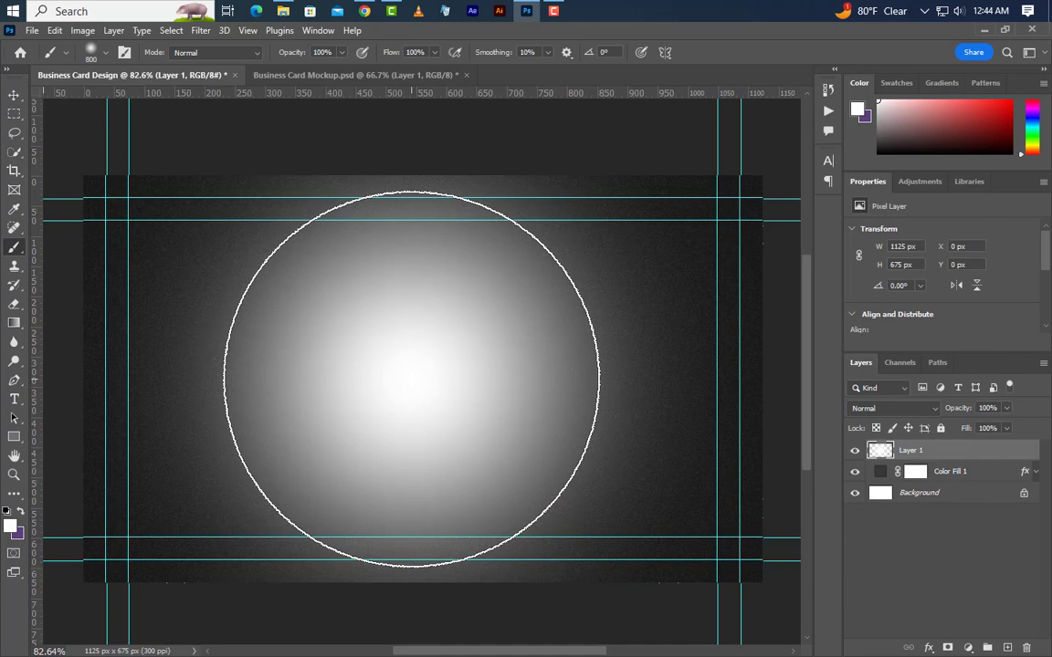
Add a #e5ecf0 Color Overlay style to the painted spot on Layer 1.
double_click(995, 452)
click(548, 553)
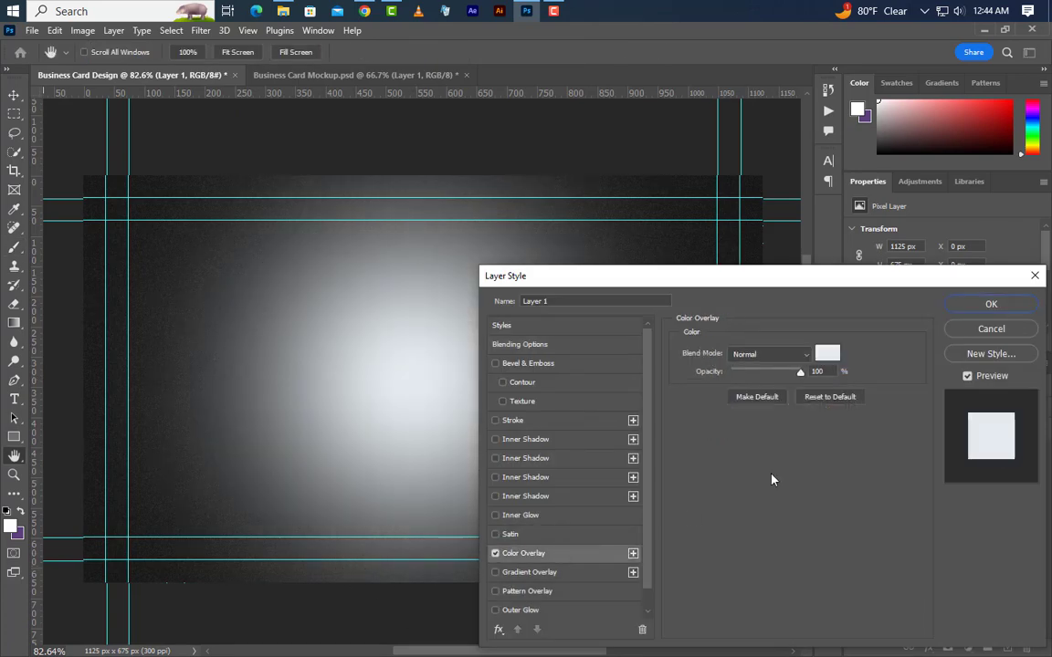
click(831, 358)
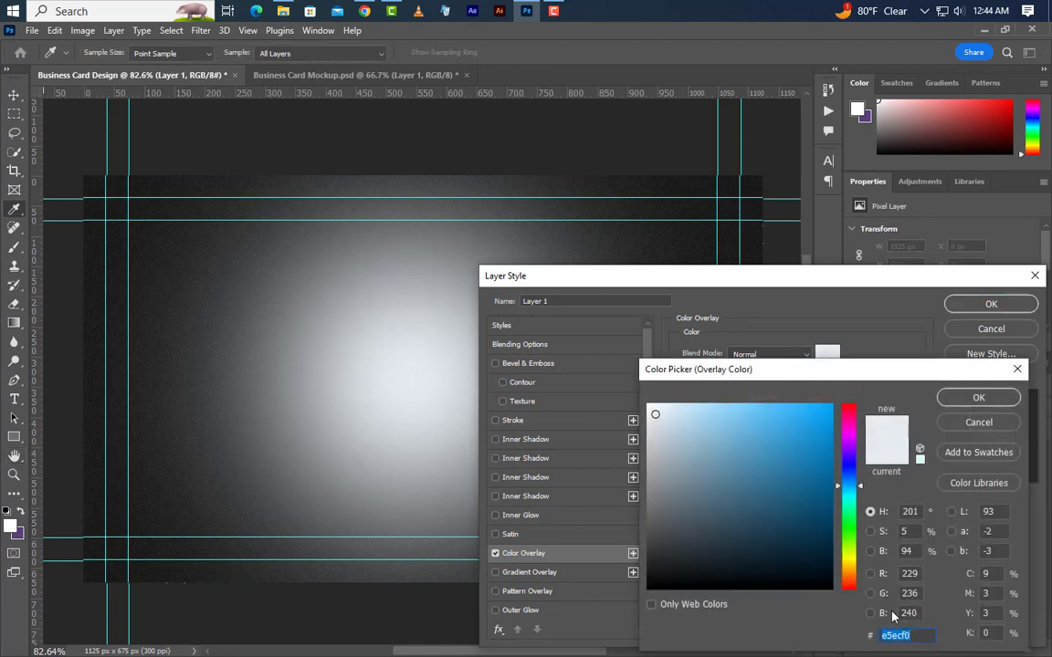
click(961, 402)
click(988, 304)
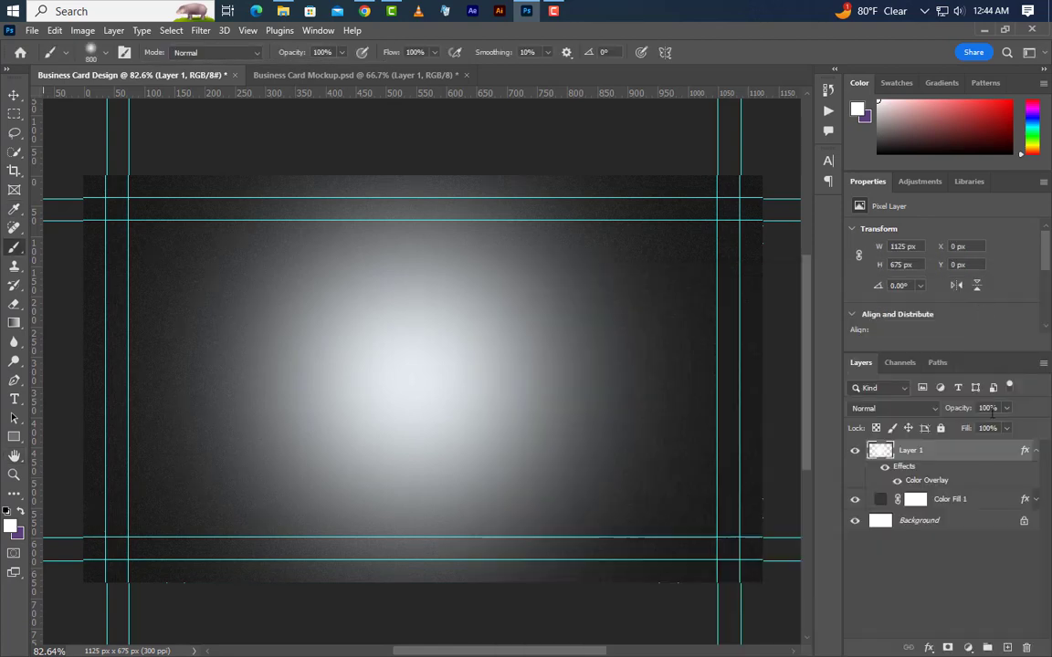
Convert Layer 1 to a smart object blended as Overlay, then add an empty layer above.
right_click(962, 456)
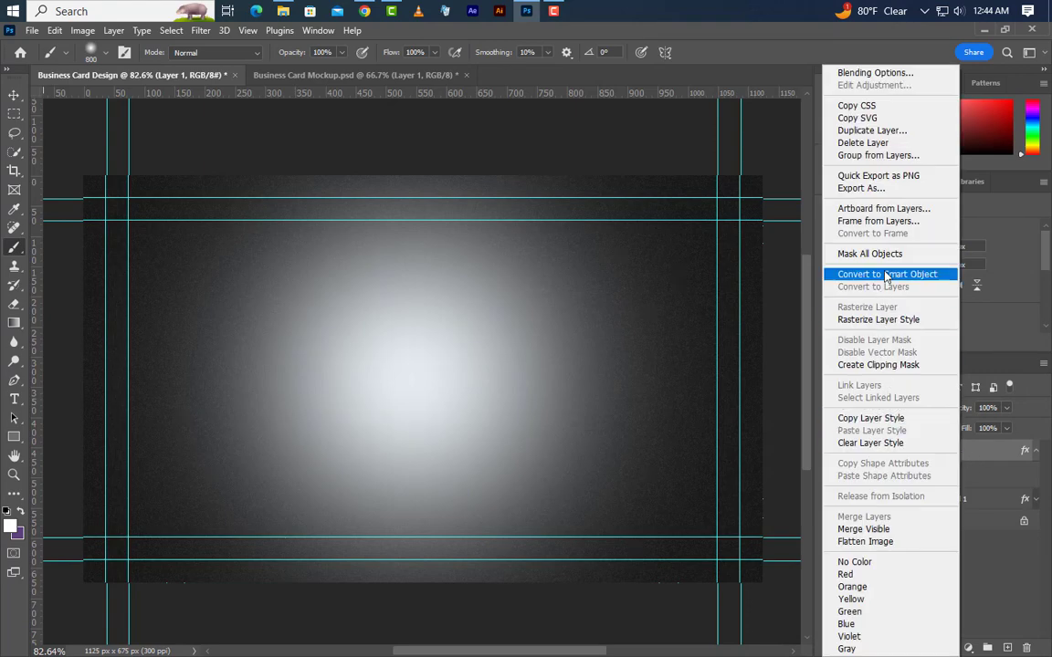
click(885, 276)
click(910, 408)
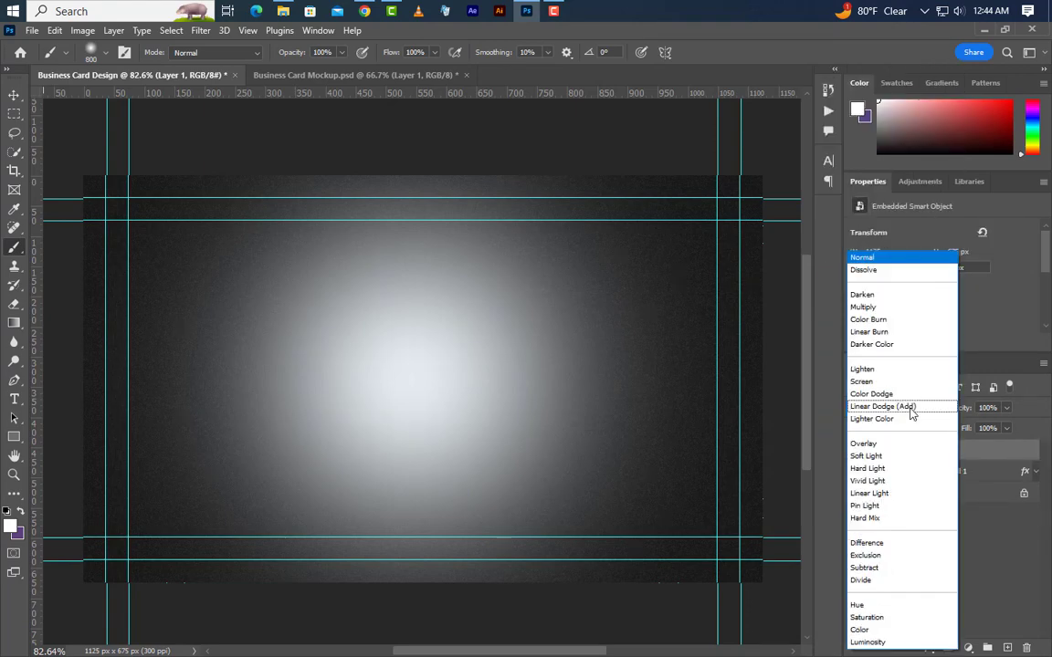
click(899, 444)
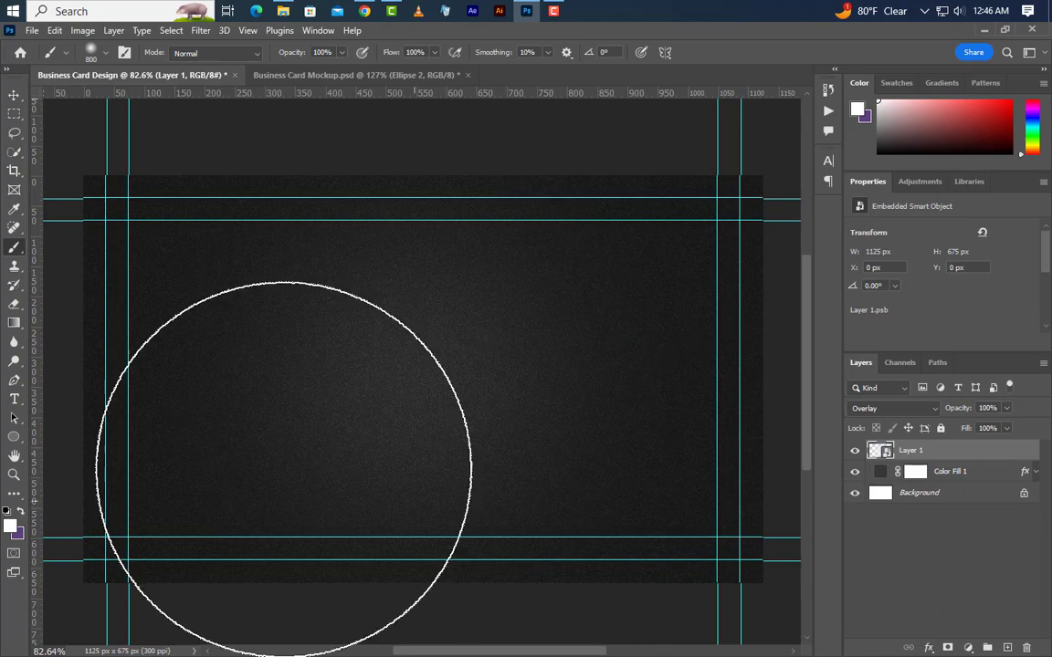
click(13, 95)
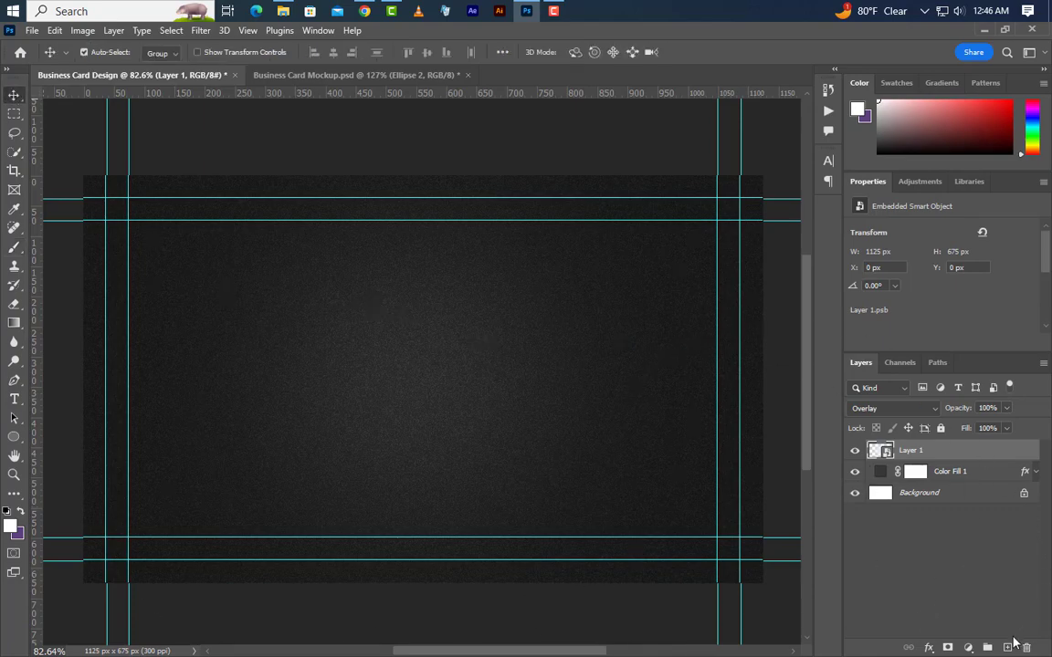
click(1008, 647)
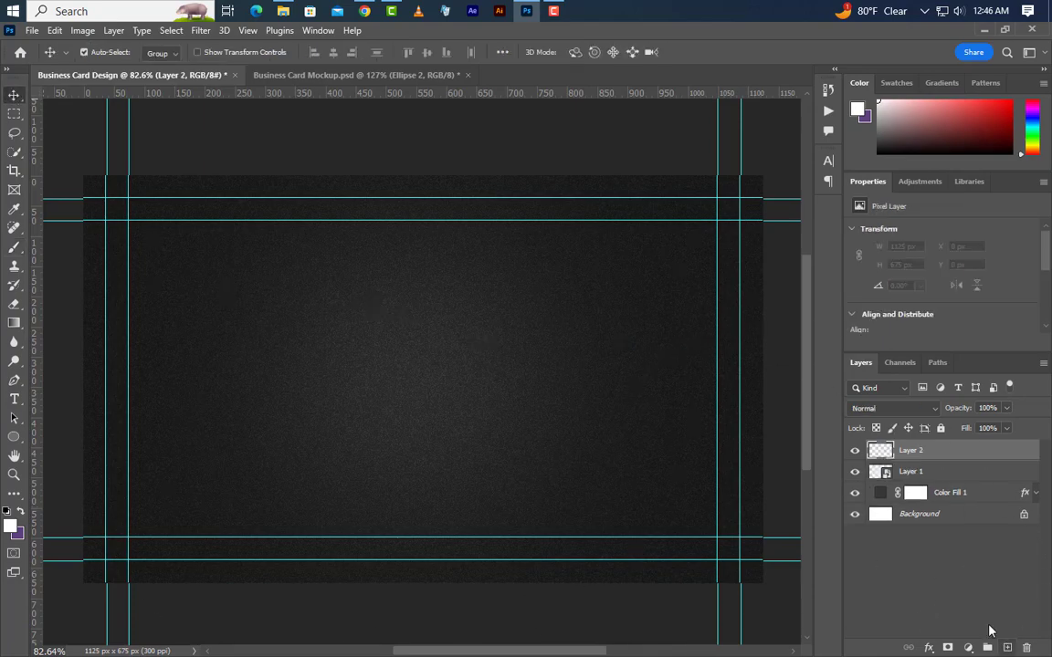
Draw a white circle near the card centre sized 420 × 420 px.
click(14, 439)
right_click(14, 439)
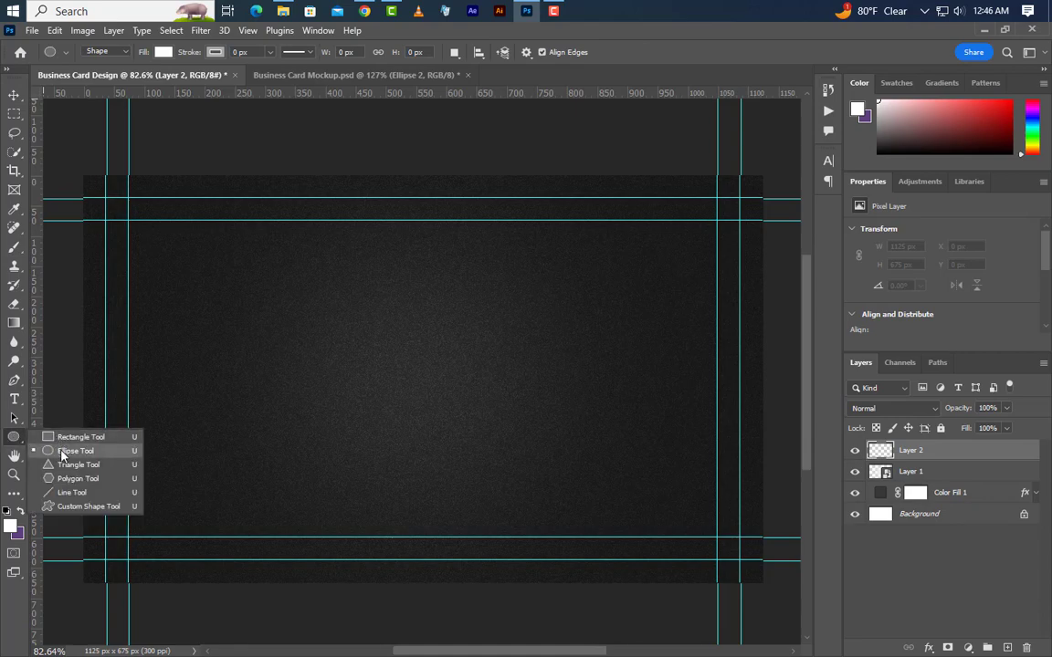
click(90, 449)
drag(358, 297, 577, 493)
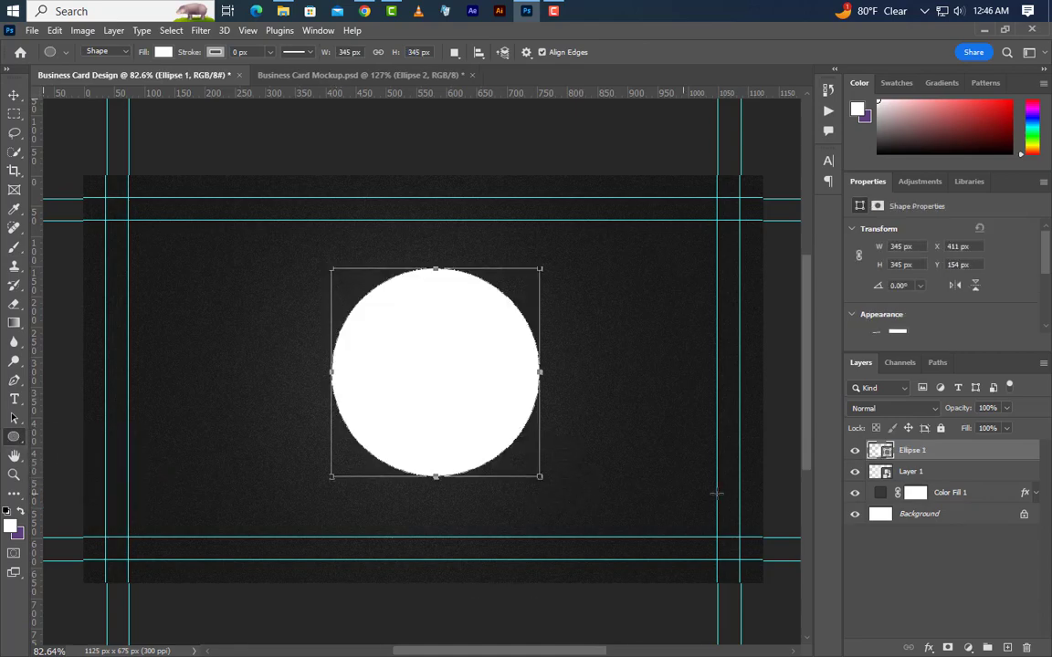
drag(903, 246, 879, 249)
text(4)
click(854, 255)
key(Return)
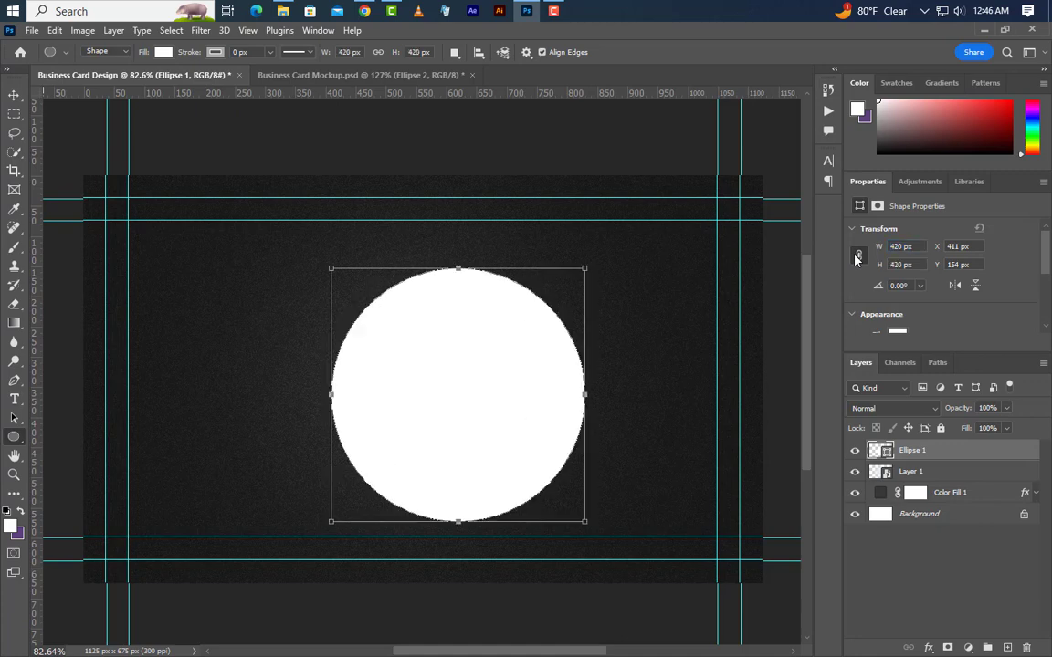
Warp the circle's bottom edge upward into a dome-shaped blob and commit it.
right_click(463, 432)
click(535, 277)
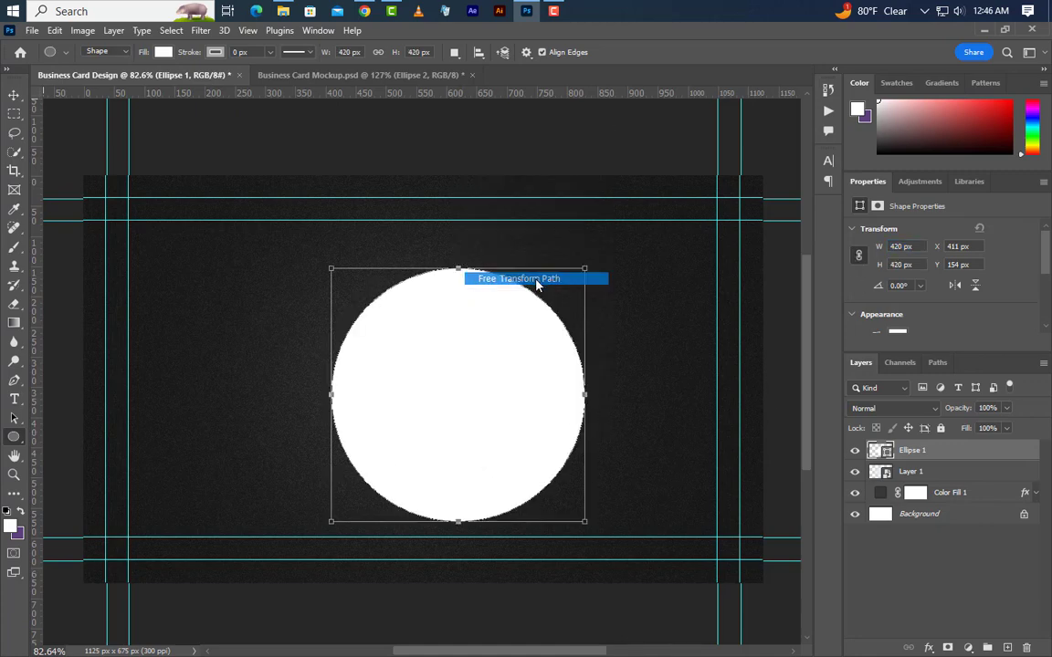
scroll(505, 451, up, 3)
scroll(505, 451, up, 1)
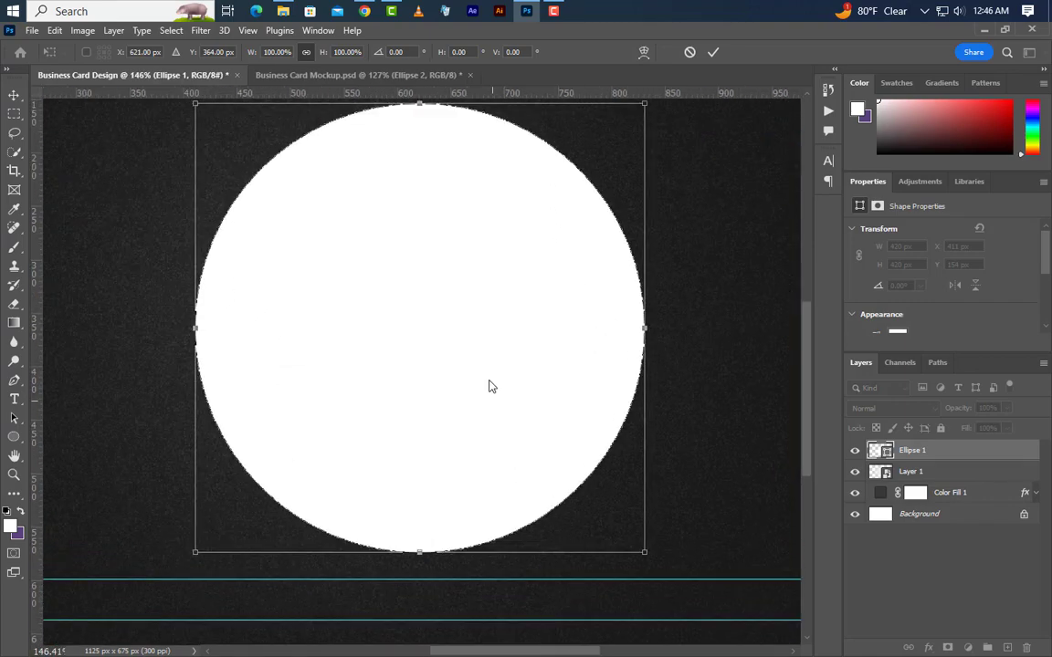
right_click(490, 367)
click(540, 158)
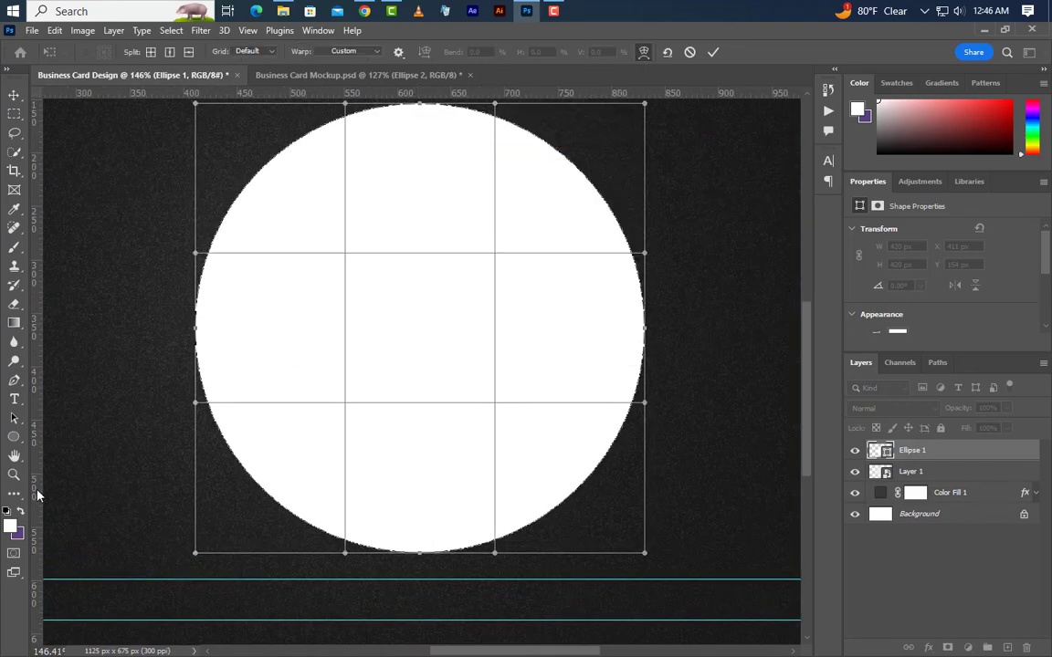
drag(37, 495, 425, 403)
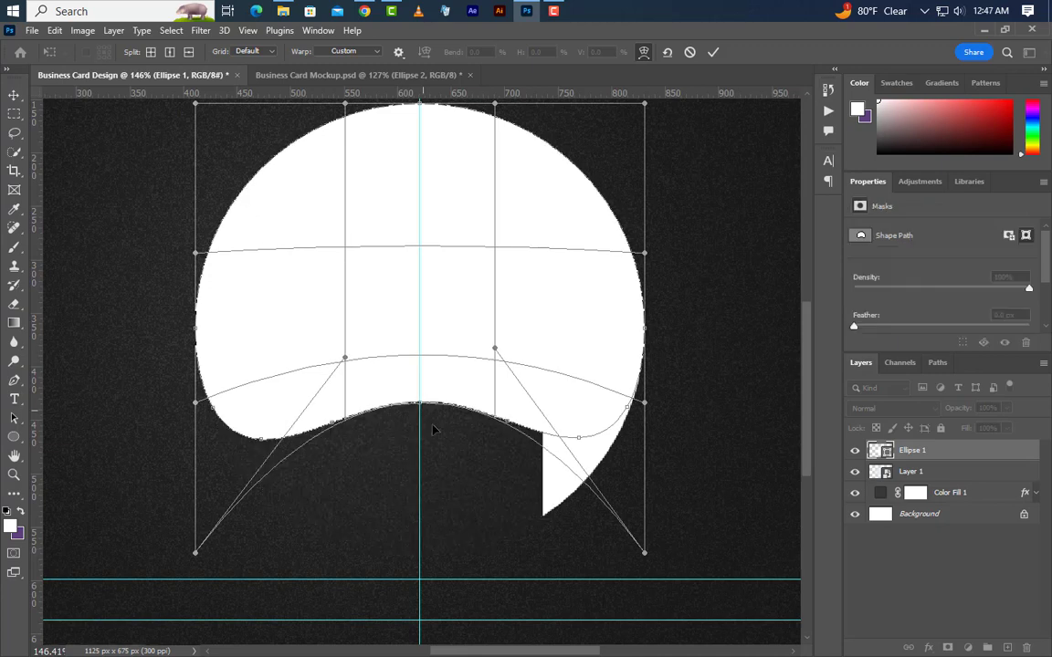
click(714, 56)
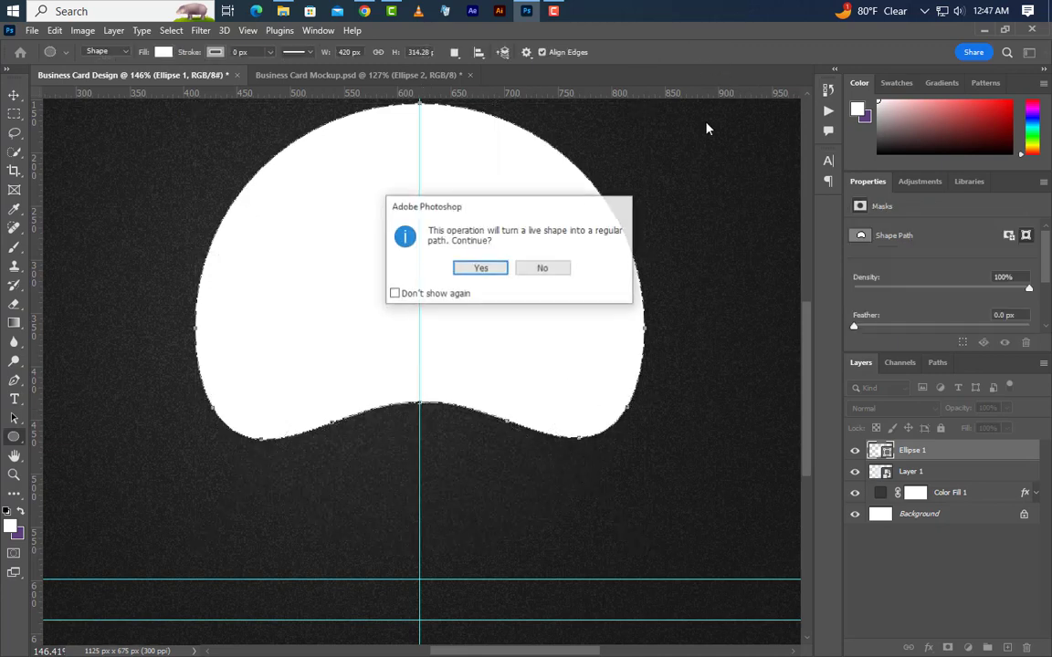
click(474, 270)
scroll(419, 368, down, 4)
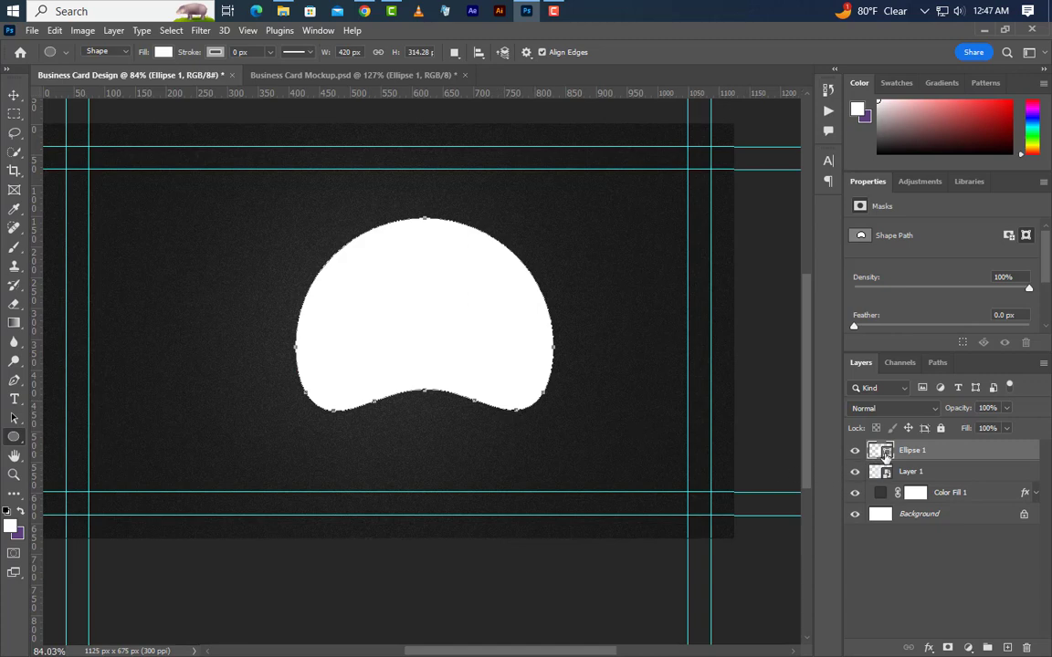
Change the blob's fill colour to dark #161616.
double_click(882, 451)
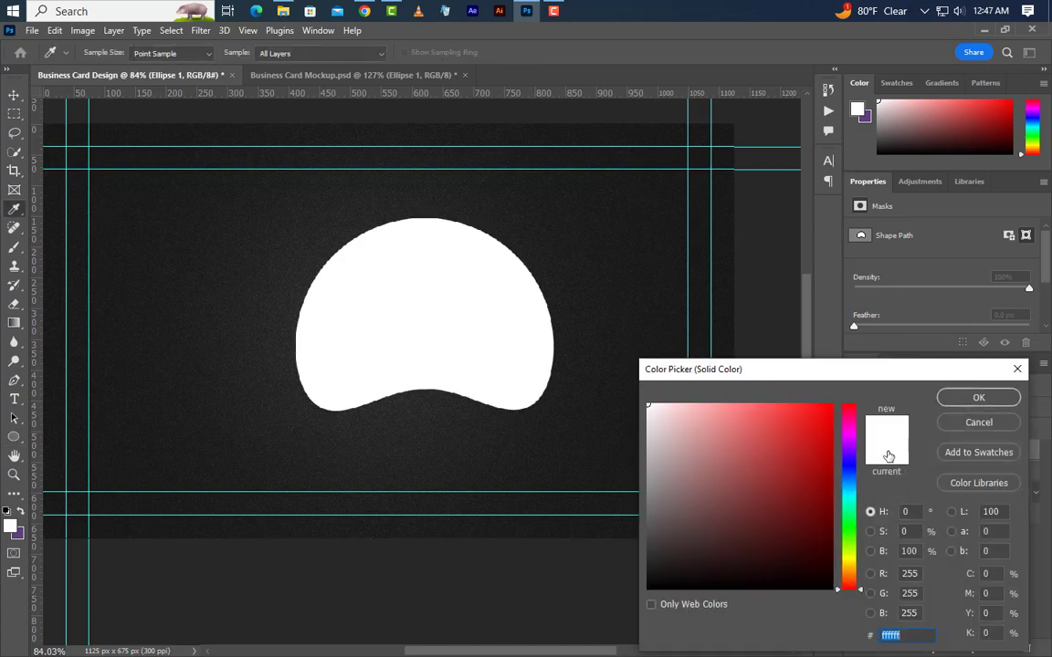
text(161616)
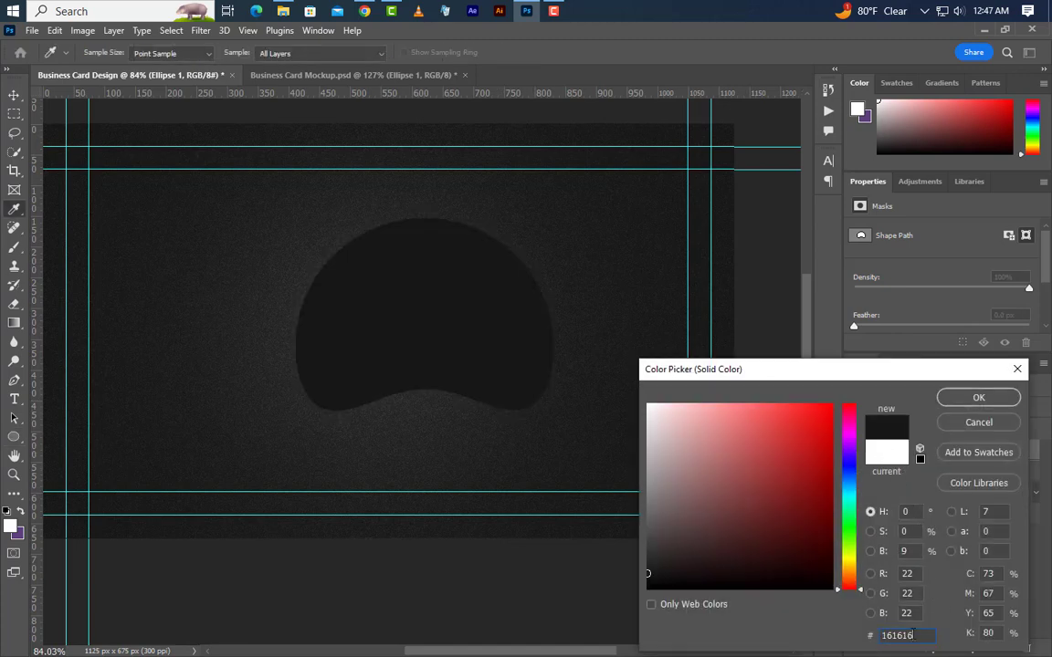
drag(913, 635, 856, 640)
click(978, 398)
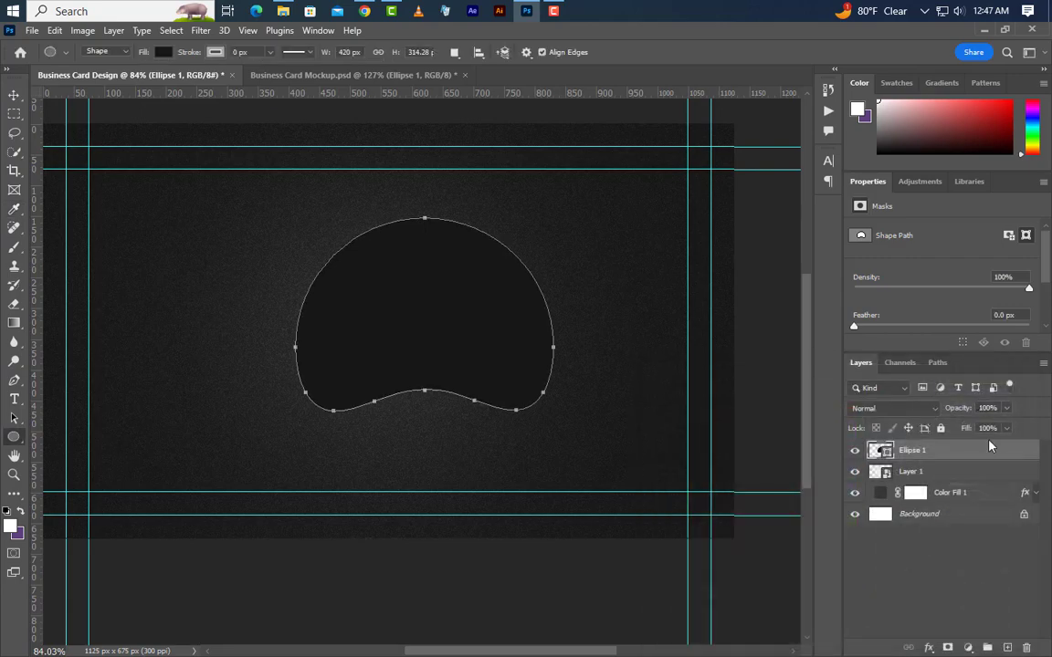
Add a 1 px grey solid-colour outside Stroke to the blob.
right_click(988, 454)
click(926, 73)
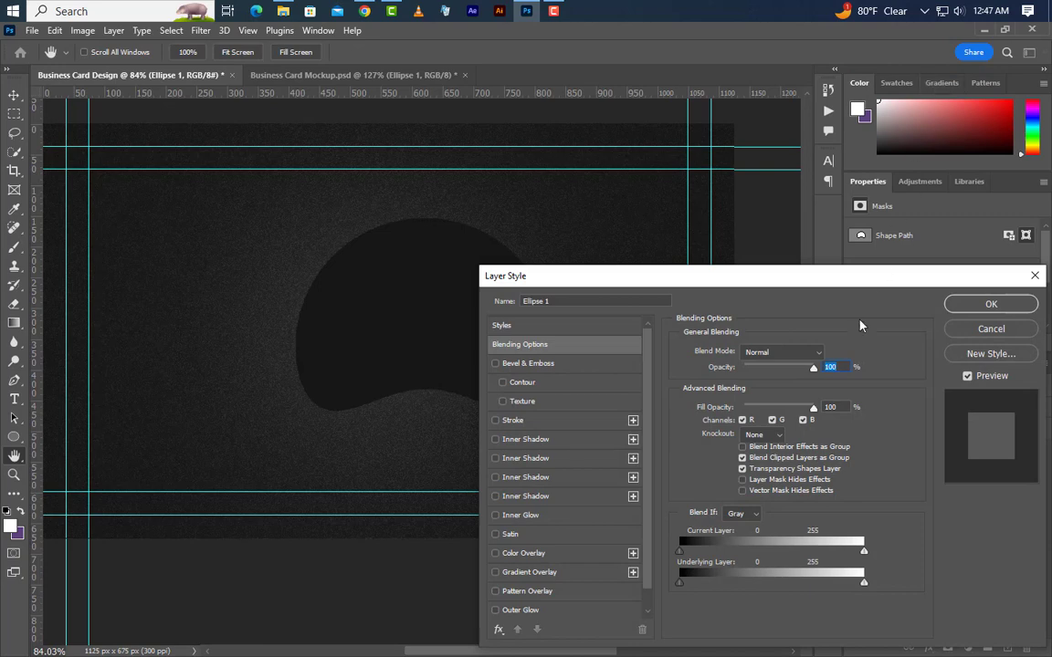
click(559, 422)
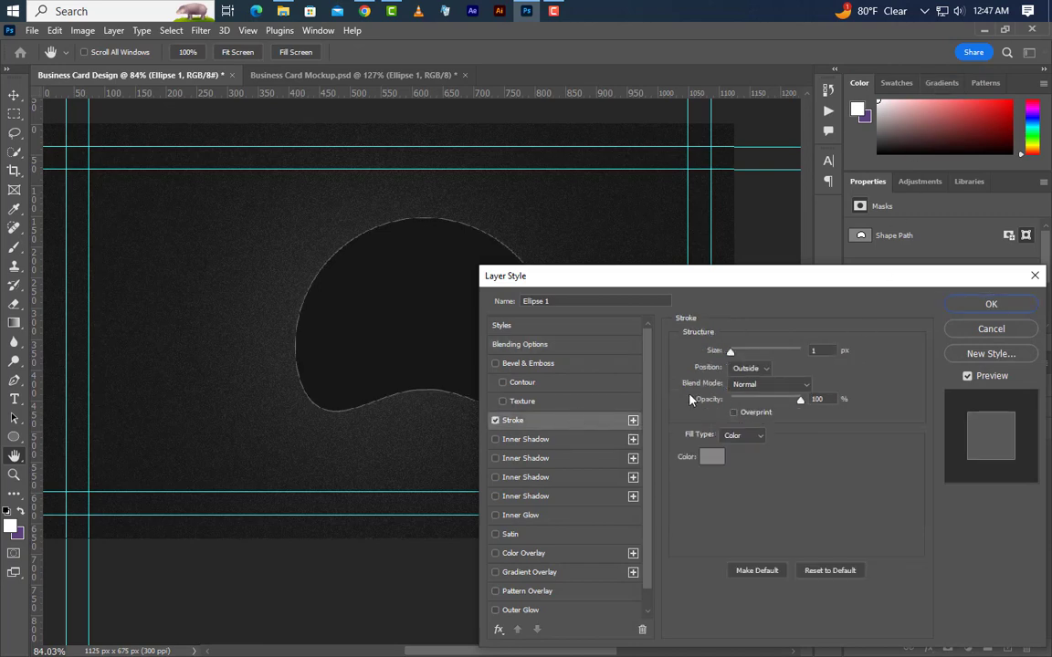
drag(829, 352, 805, 350)
click(763, 383)
click(748, 440)
click(738, 450)
click(711, 456)
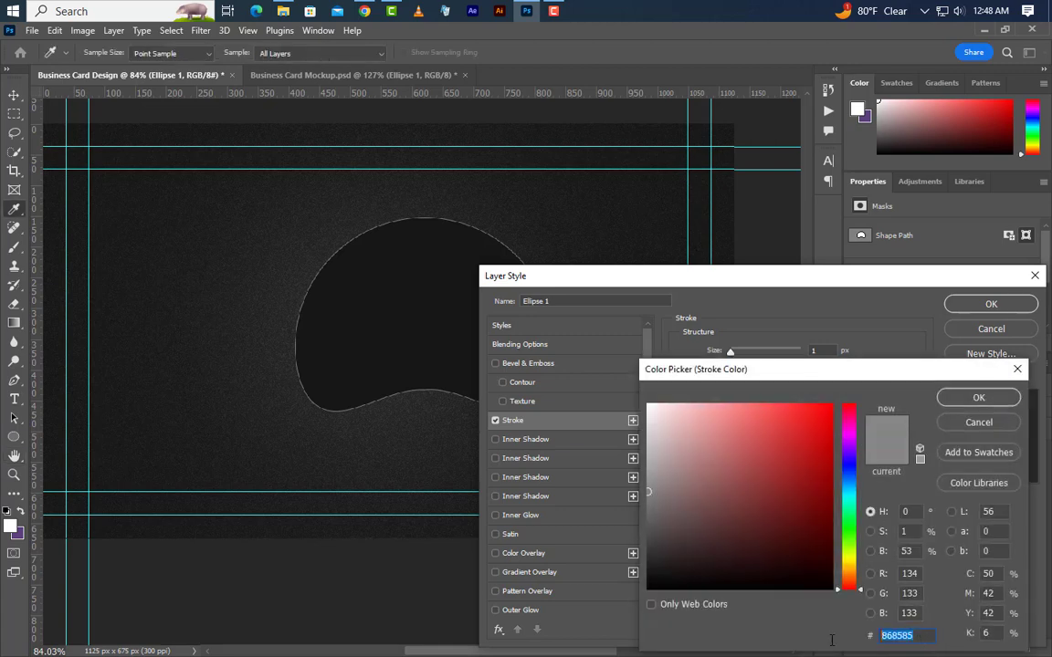
click(950, 398)
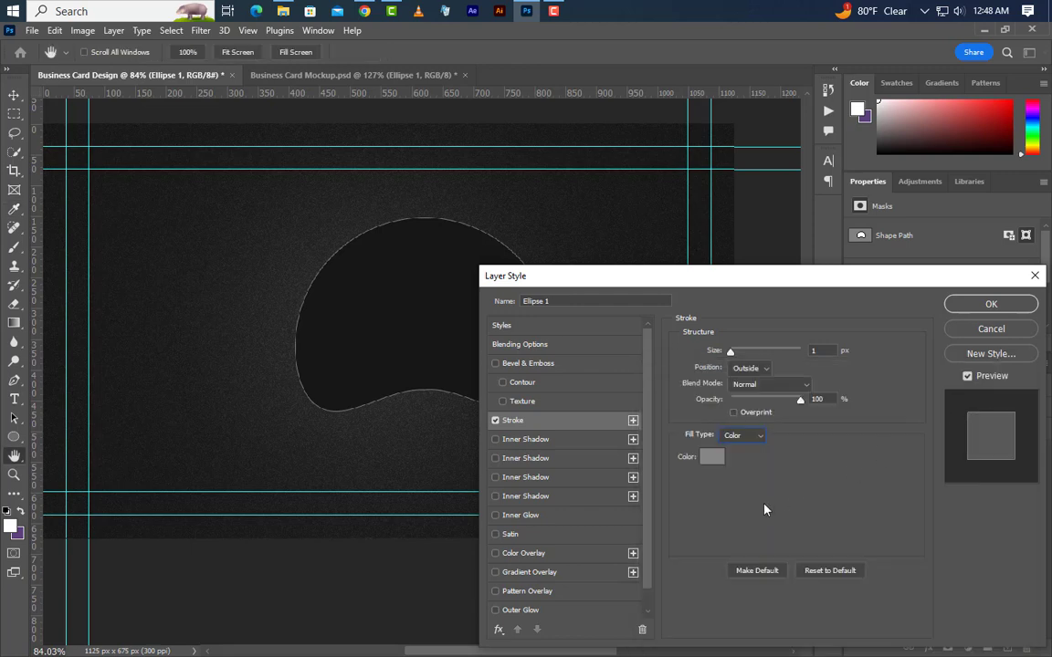
Add a white Inner Glow at 6% opacity and size 250 to the blob.
click(559, 519)
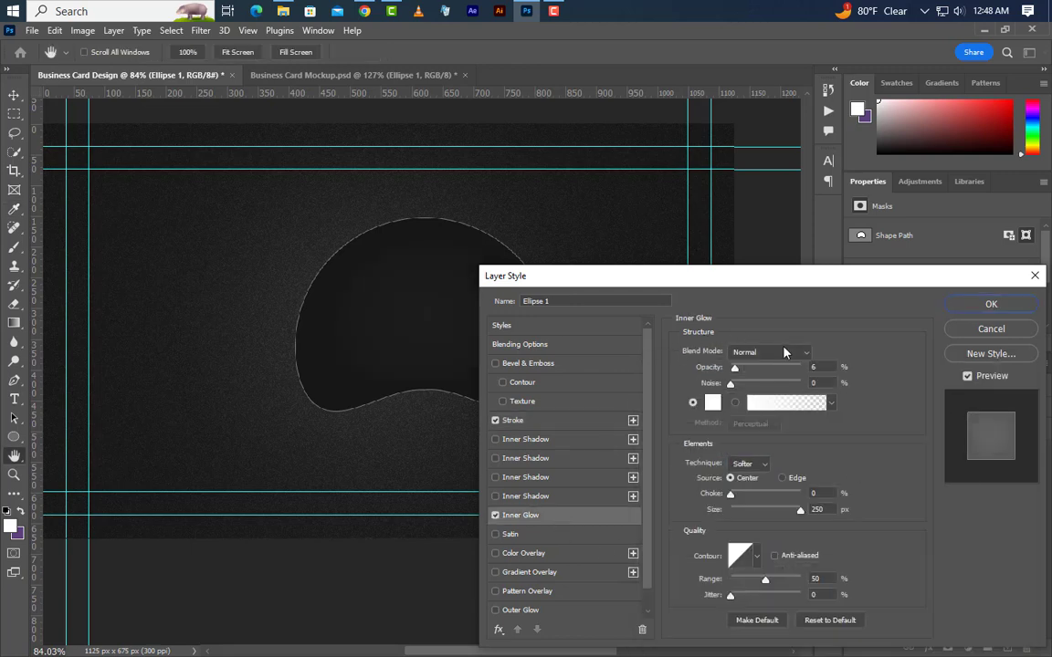
click(824, 366)
click(814, 381)
click(713, 403)
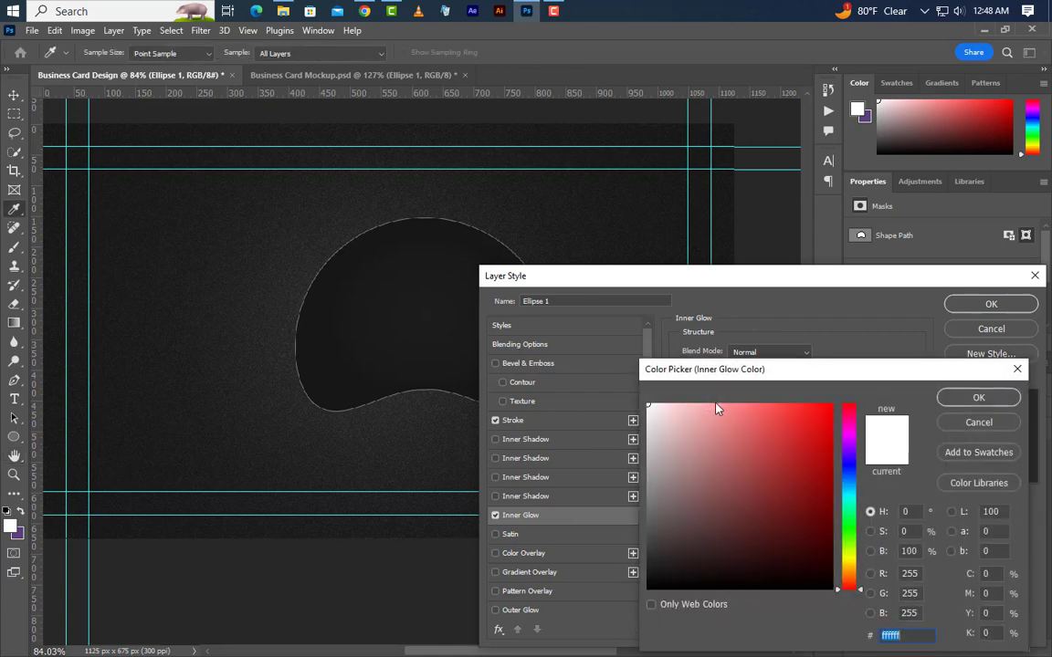
click(942, 400)
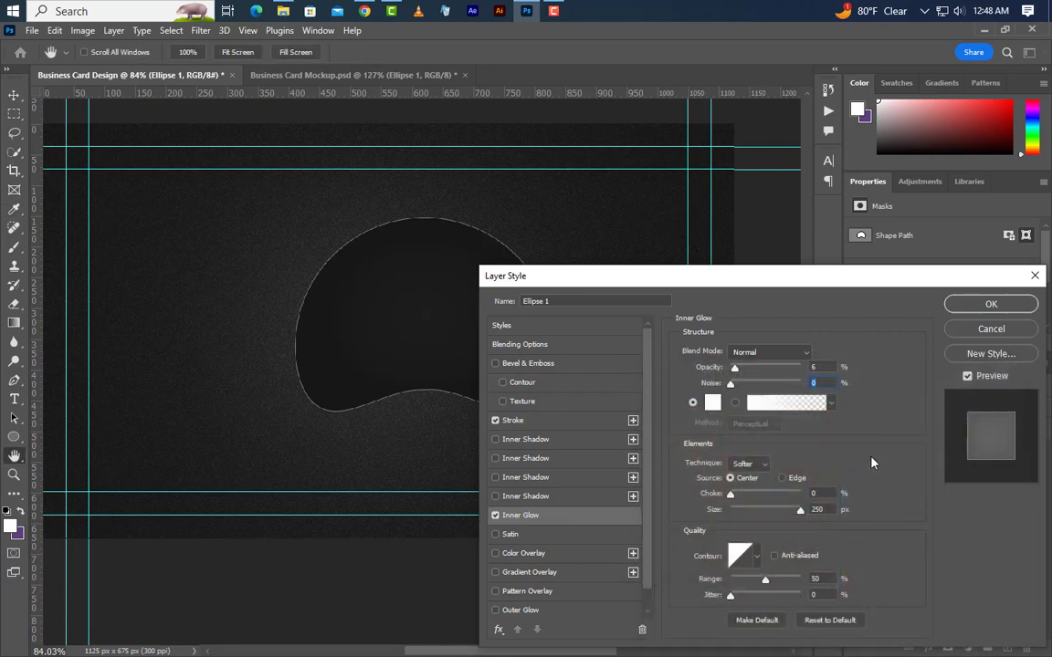
click(829, 509)
click(991, 305)
key(ctrl+a)
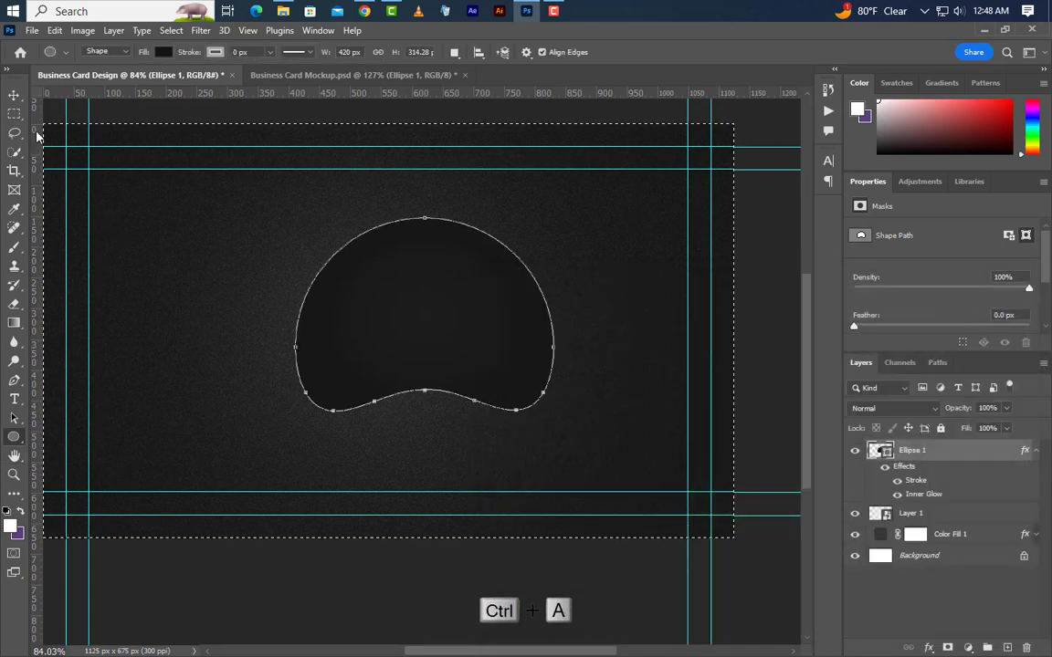
Centre the blob horizontally on the card and deselect.
click(14, 94)
click(332, 52)
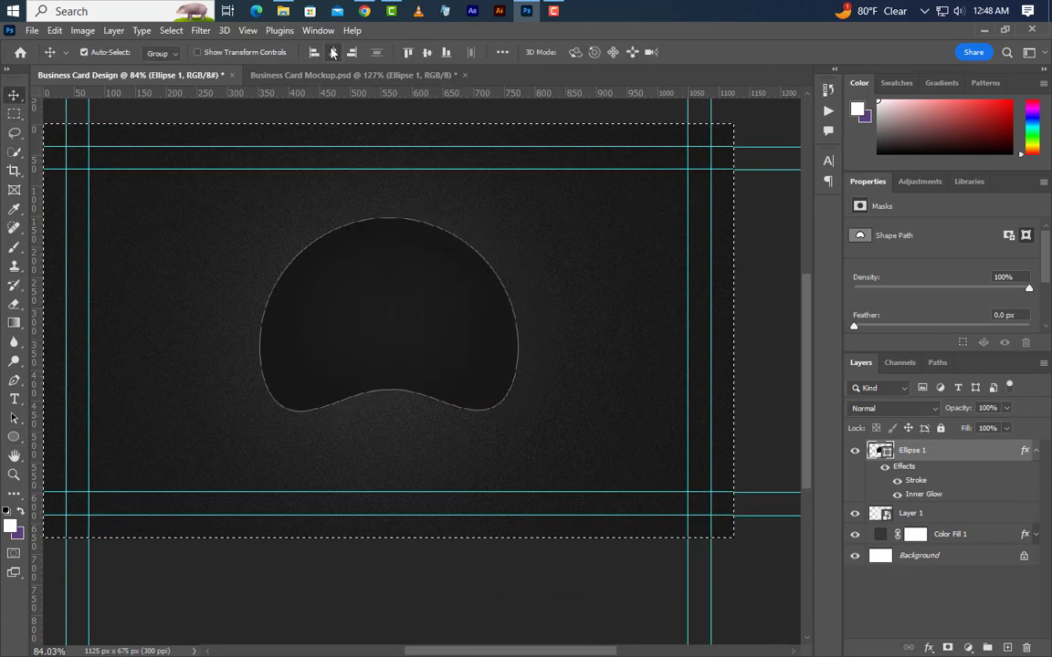
click(171, 31)
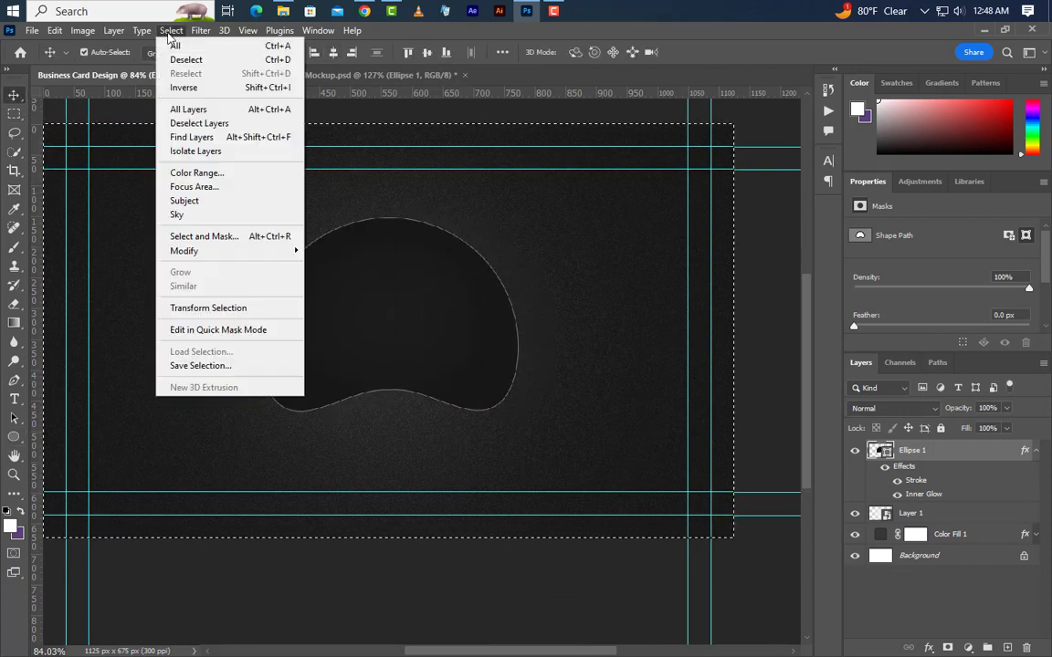
click(179, 60)
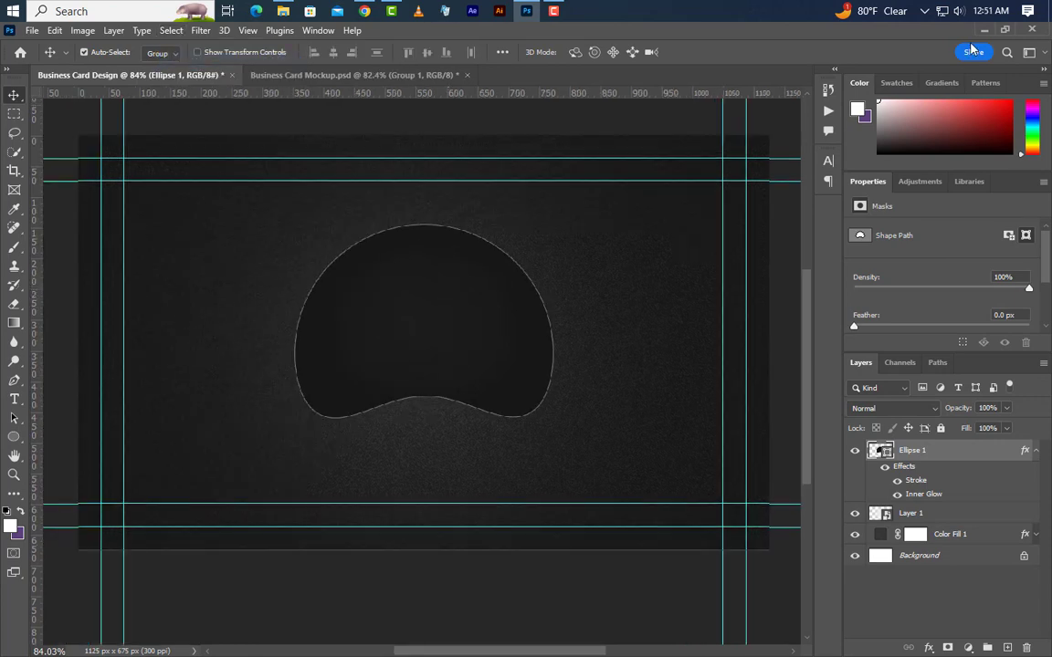
Drag Logo.png from the desktop onto the card and nudge it into the blob.
click(983, 31)
drag(415, 130, 415, 342)
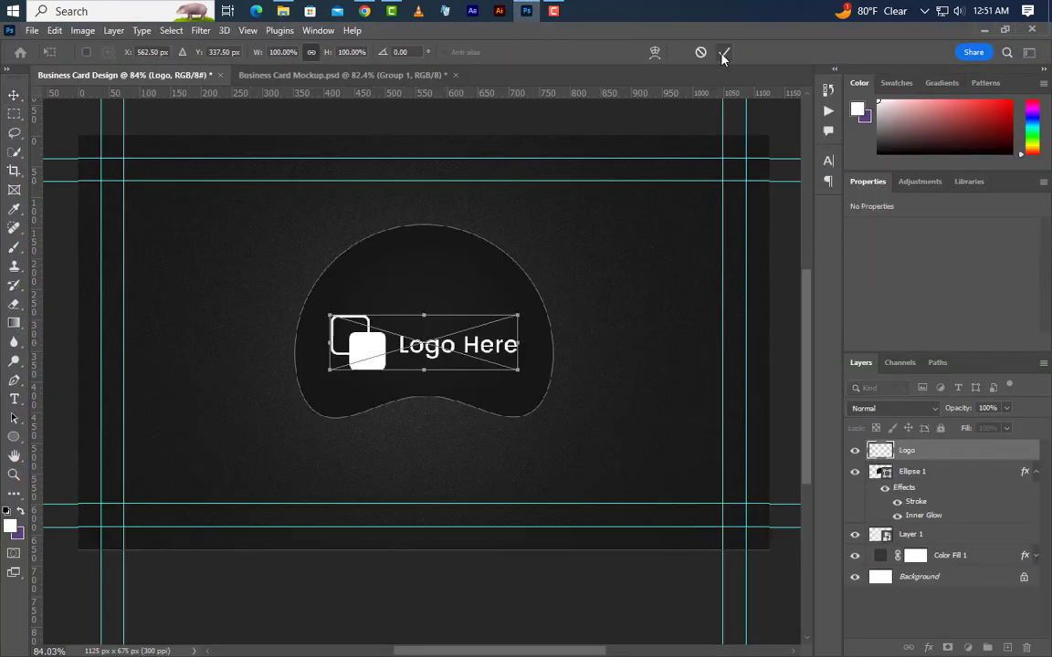
click(724, 52)
key(Up)
key(Up)
key(Up)
key(Up)
key(Up)
key(Up)
key(Up)
key(Up)
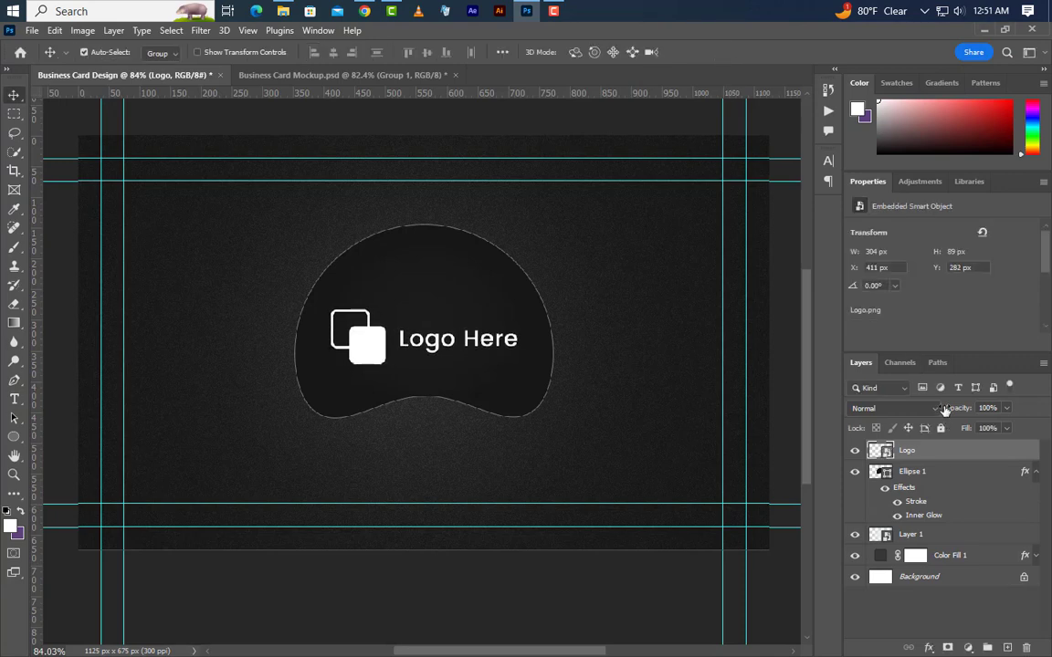
key(shift+Up)
key(shift+Up)
key(Right)
Centre the logo horizontally and vertically within the blob's outline, then deselect.
ctrl+click(888, 476)
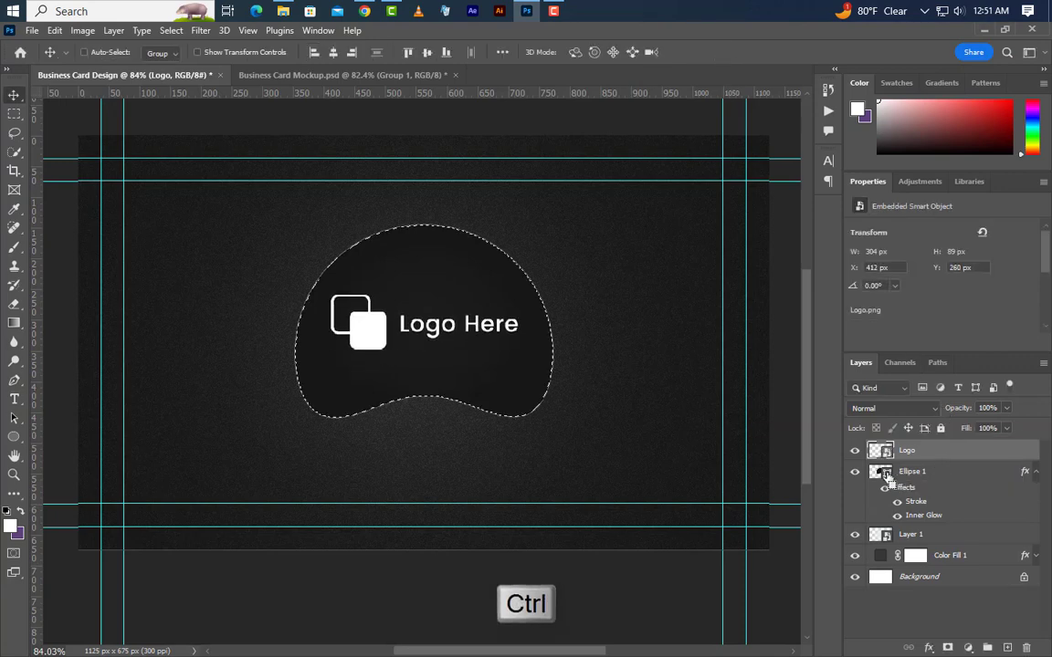
click(332, 53)
click(426, 52)
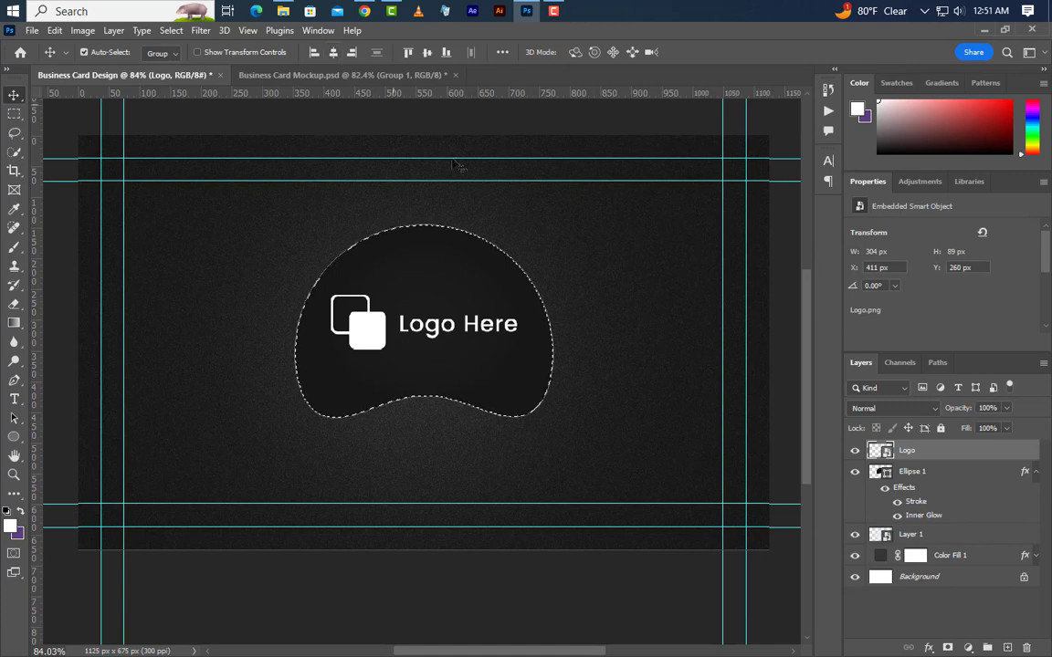
key(ctrl+d)
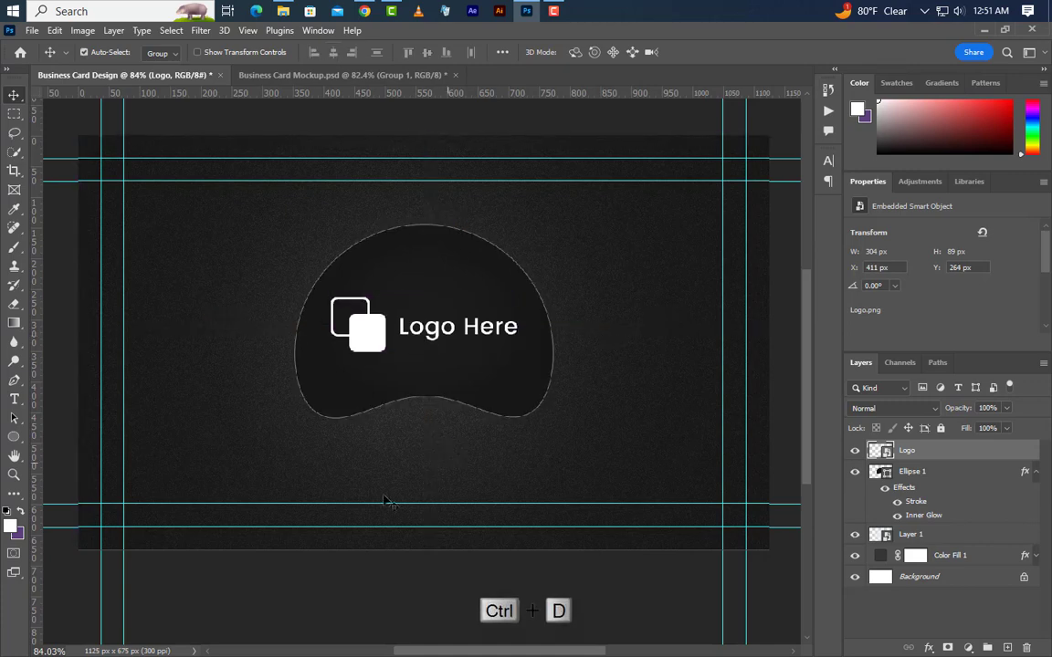
click(15, 401)
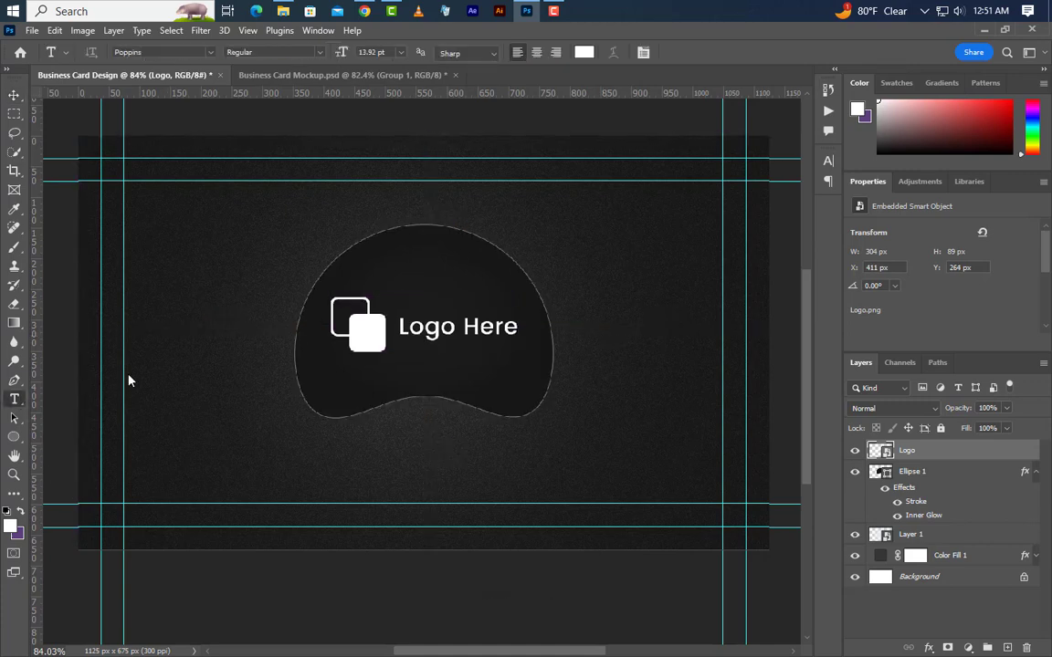
click(293, 483)
text(WWW)
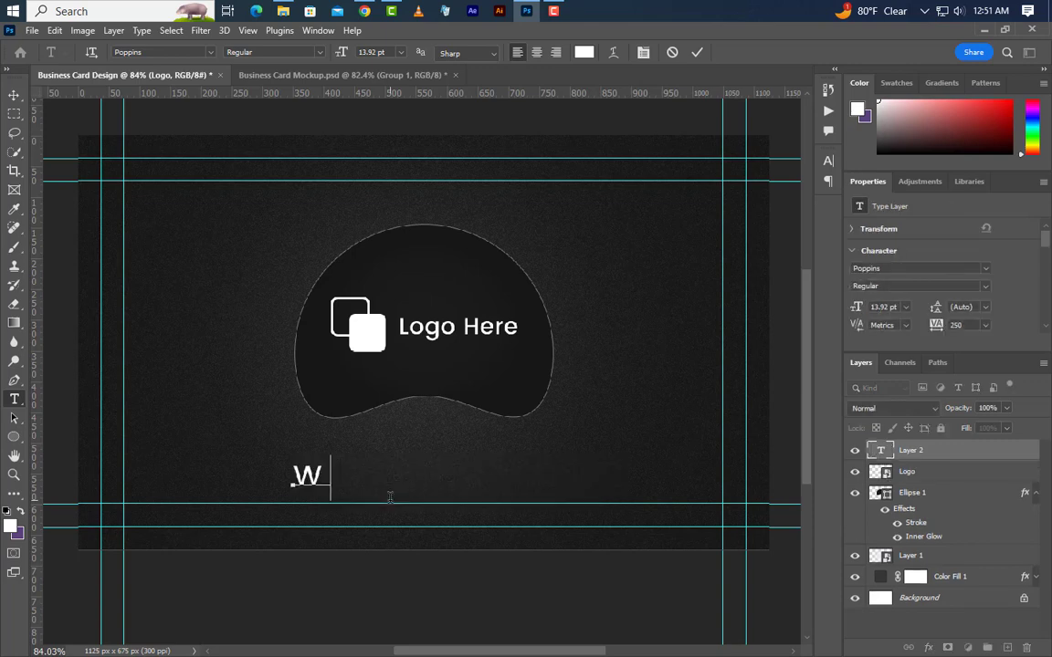
text(.g)
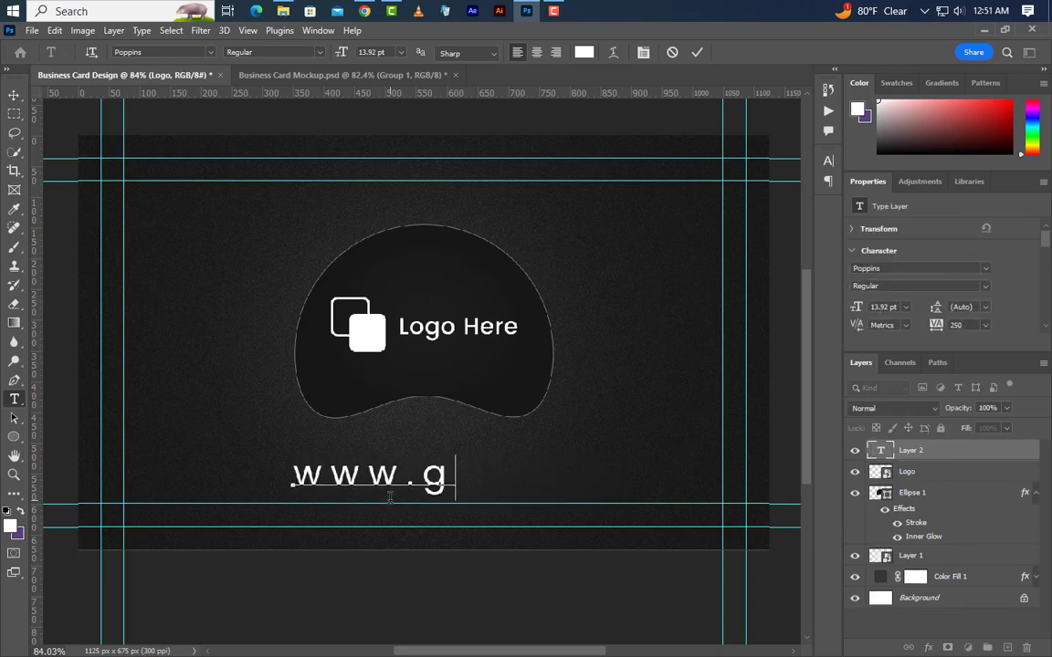
text(raphi)
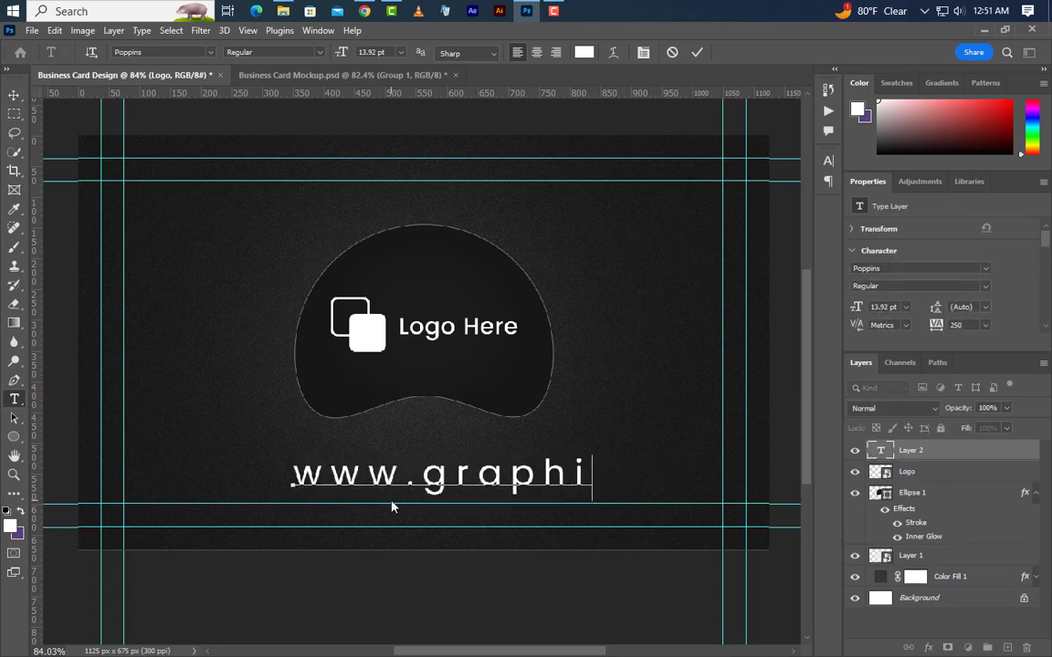
text(csfamil)
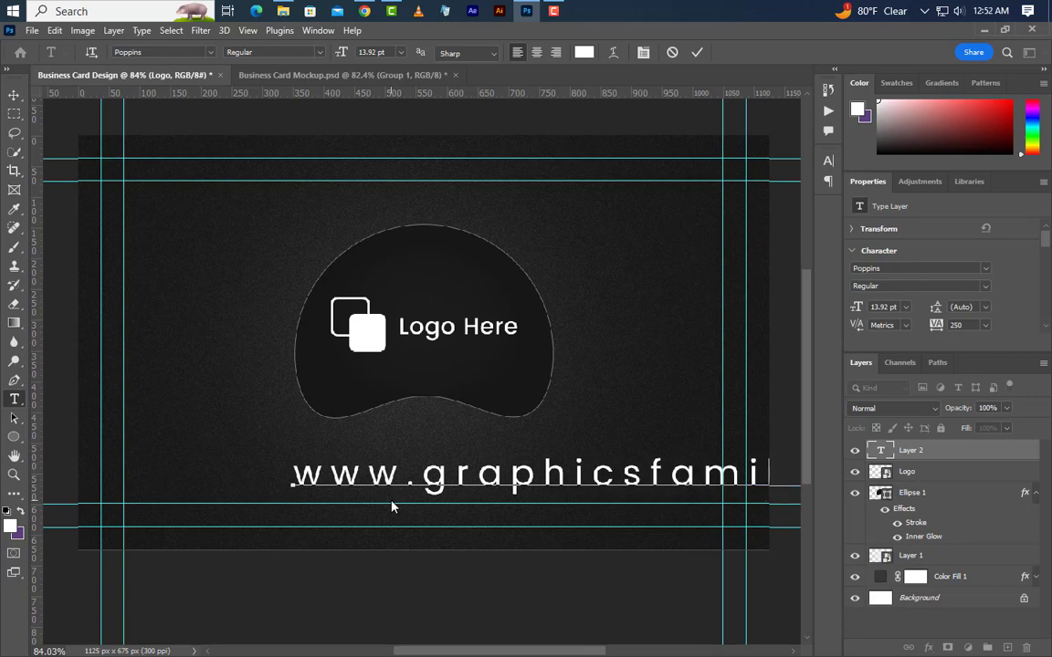
click(696, 52)
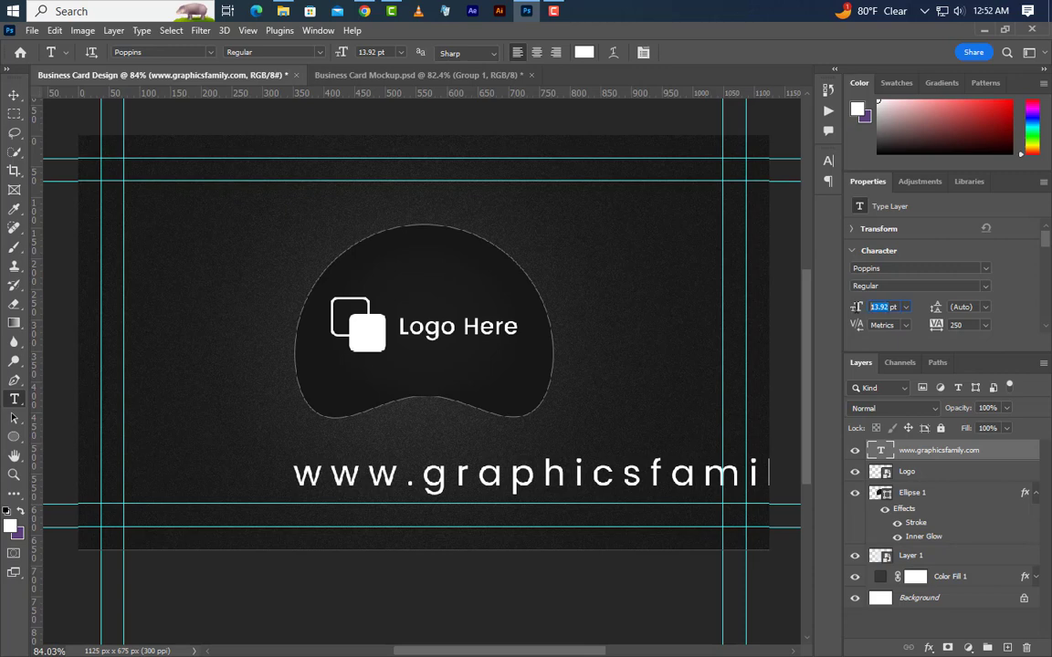
text(5.7)
key(Return)
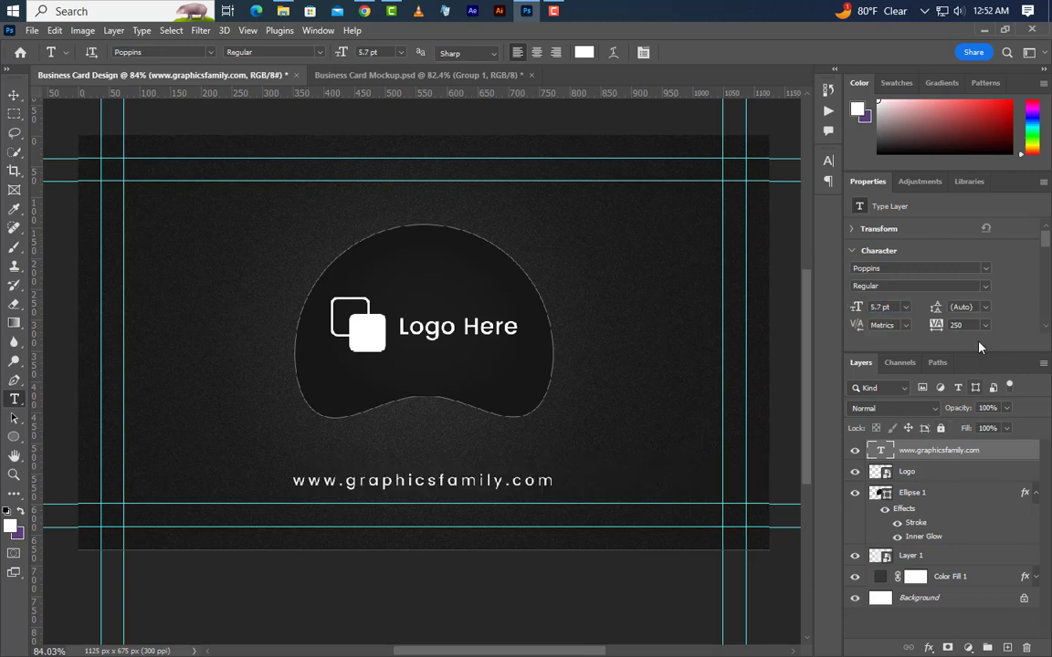
Centre the website text horizontally under the blob, then deselect.
ctrl+click(889, 496)
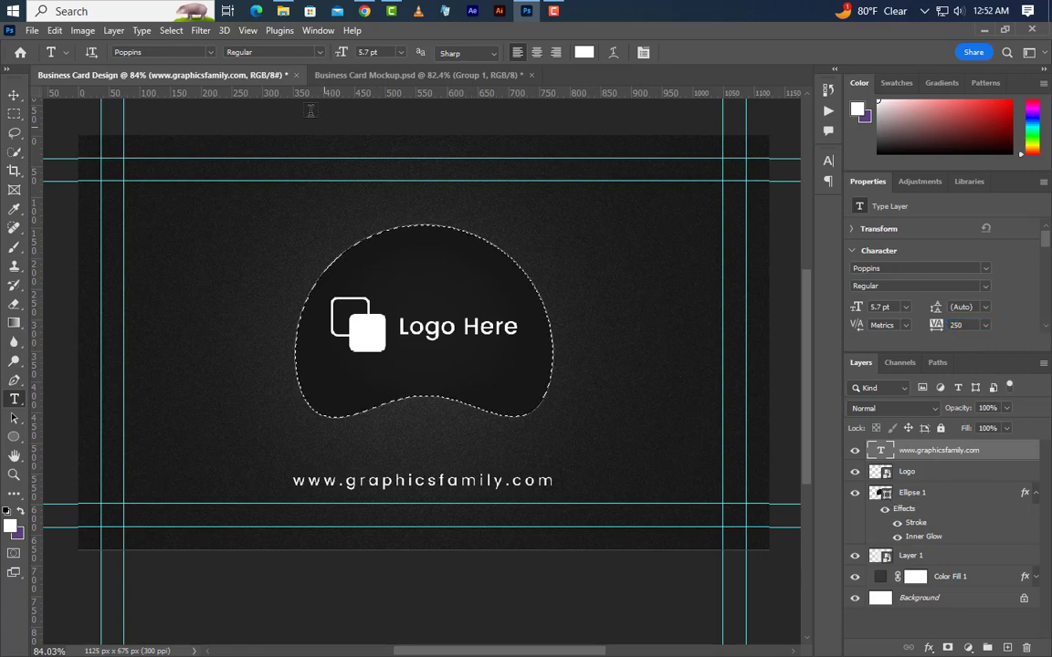
click(16, 98)
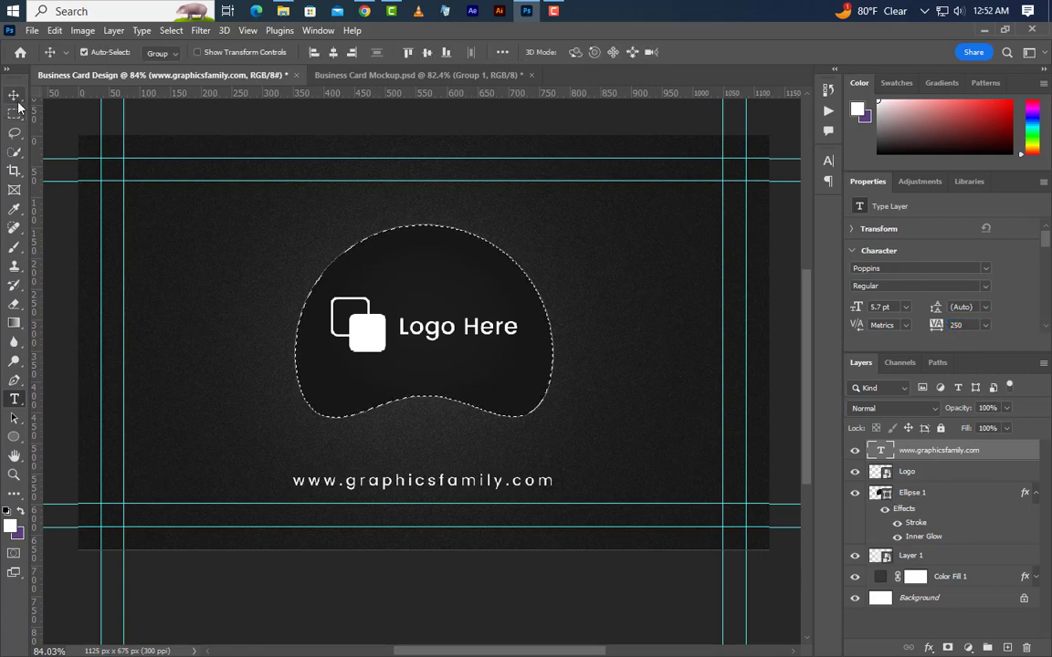
click(333, 53)
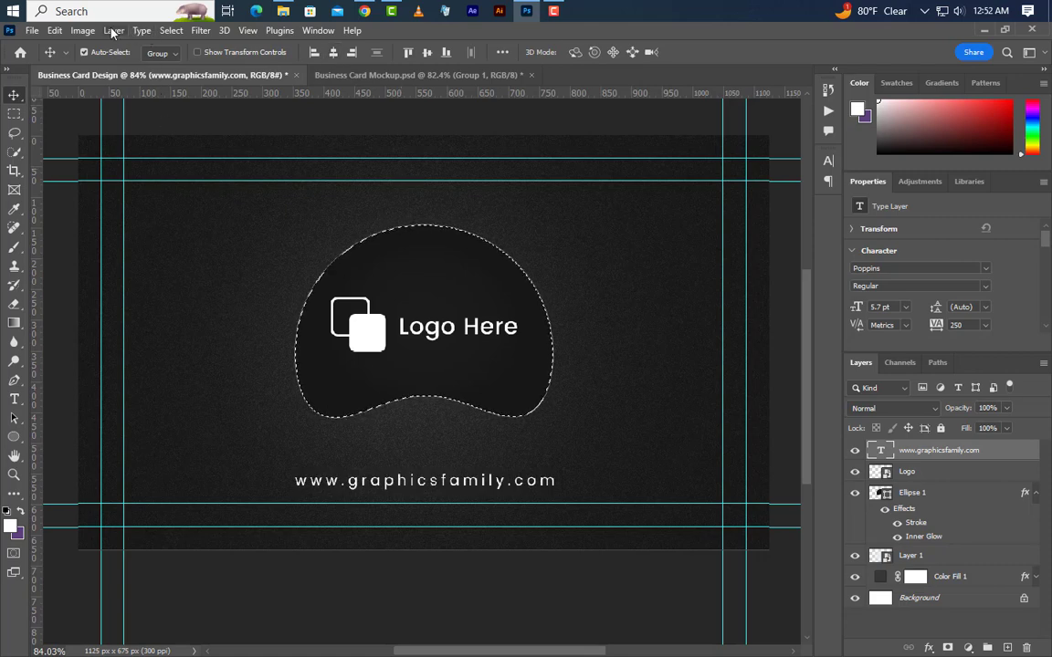
click(171, 30)
click(178, 58)
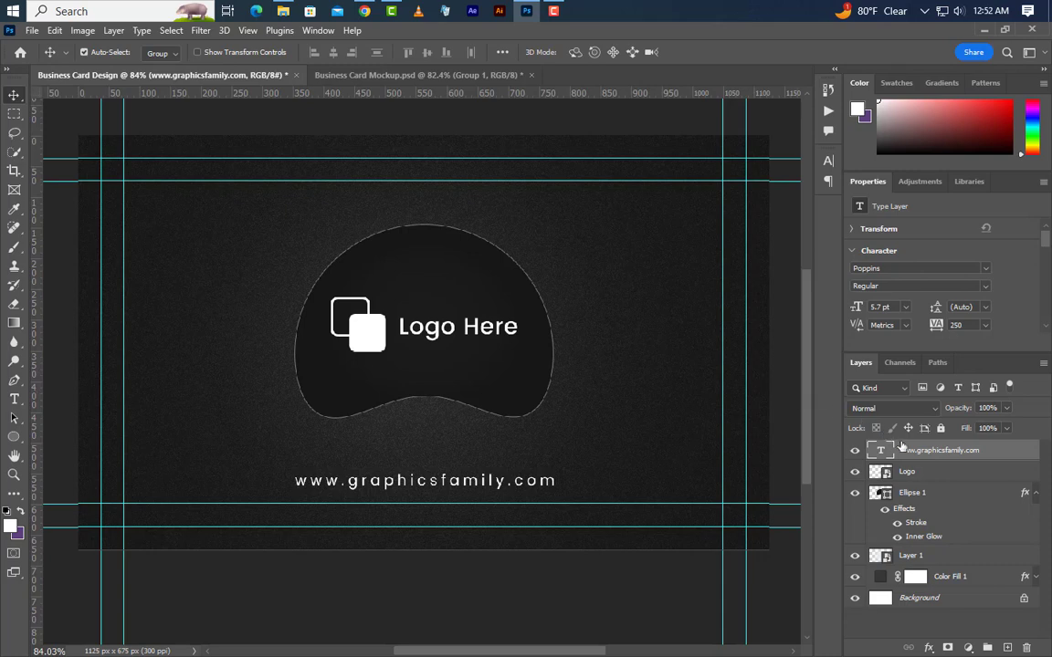
Group the Logo and Ellipse 1 layers into Group 1 and collapse it.
click(935, 481)
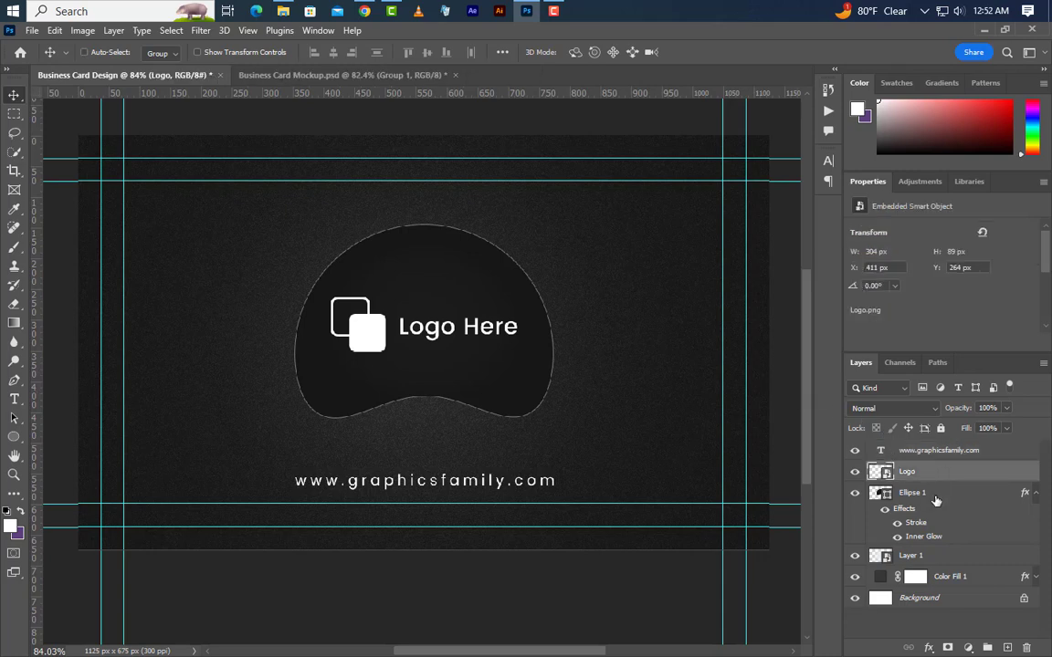
ctrl+click(937, 499)
click(986, 648)
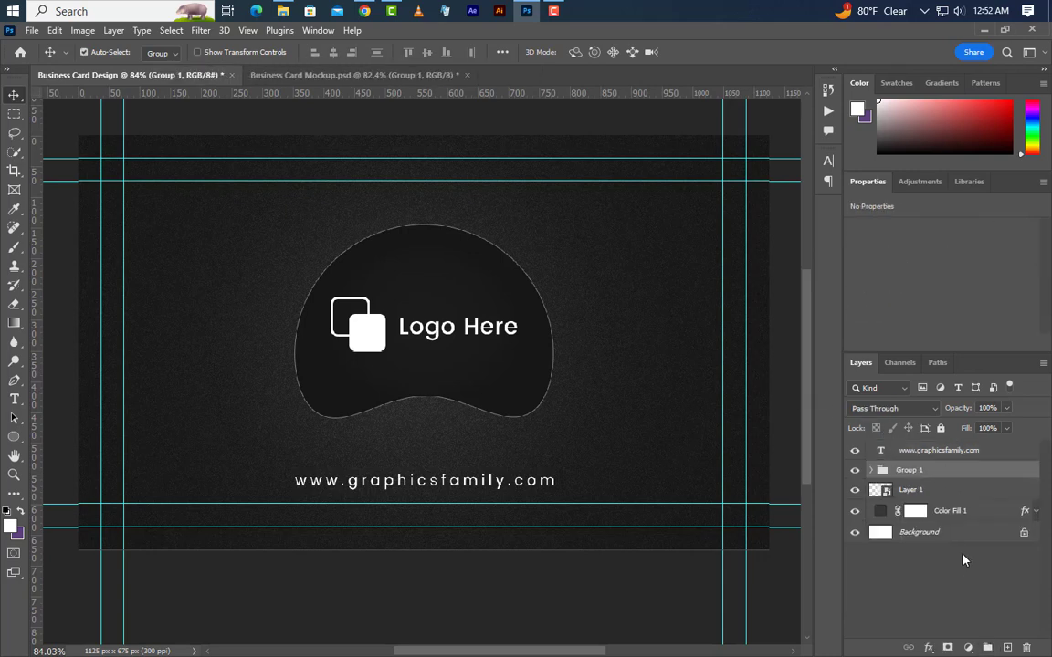
key(Up)
key(Up)
key(Up)
key(Up)
key(Up)
key(Up)
key(Up)
key(Up)
key(Up)
key(Up)
key(Up)
key(Up)
key(Up)
key(Up)
key(Up)
key(Up)
key(Up)
key(Up)
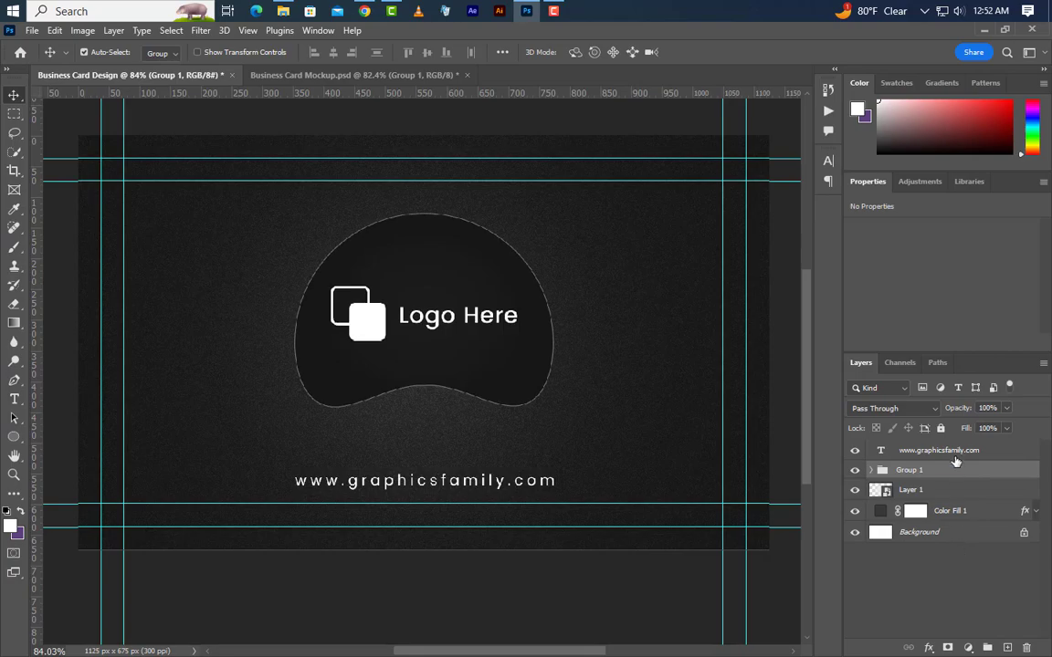
click(950, 452)
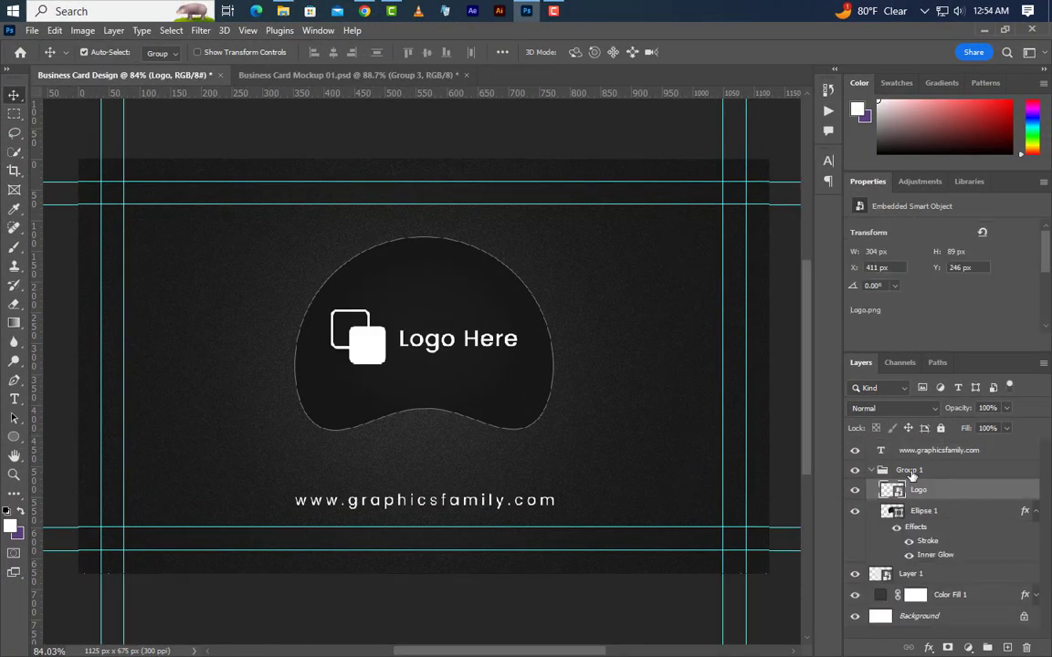
click(908, 471)
click(874, 470)
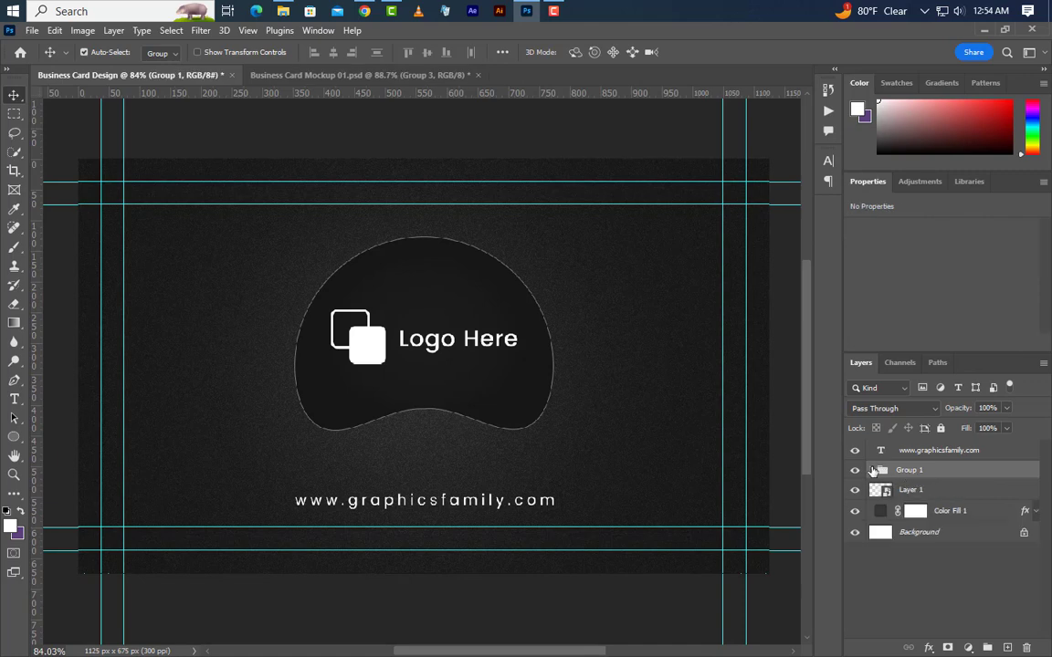
Scale Group 1 to about 72.6% and move it to the card's upper left.
click(54, 30)
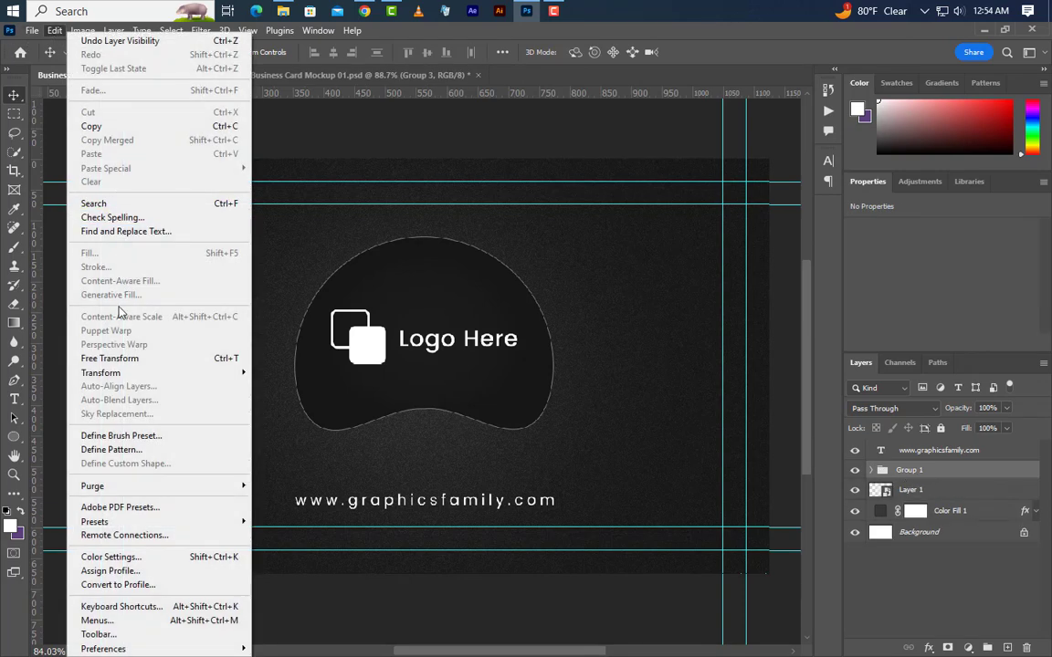
click(110, 359)
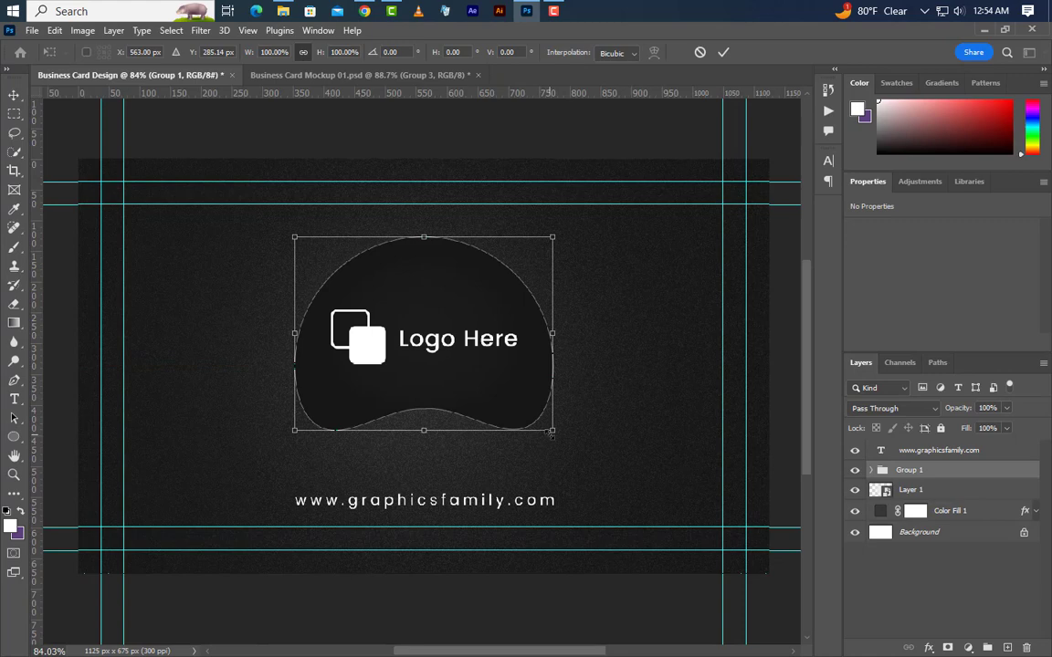
drag(550, 435, 468, 394)
drag(430, 335, 280, 331)
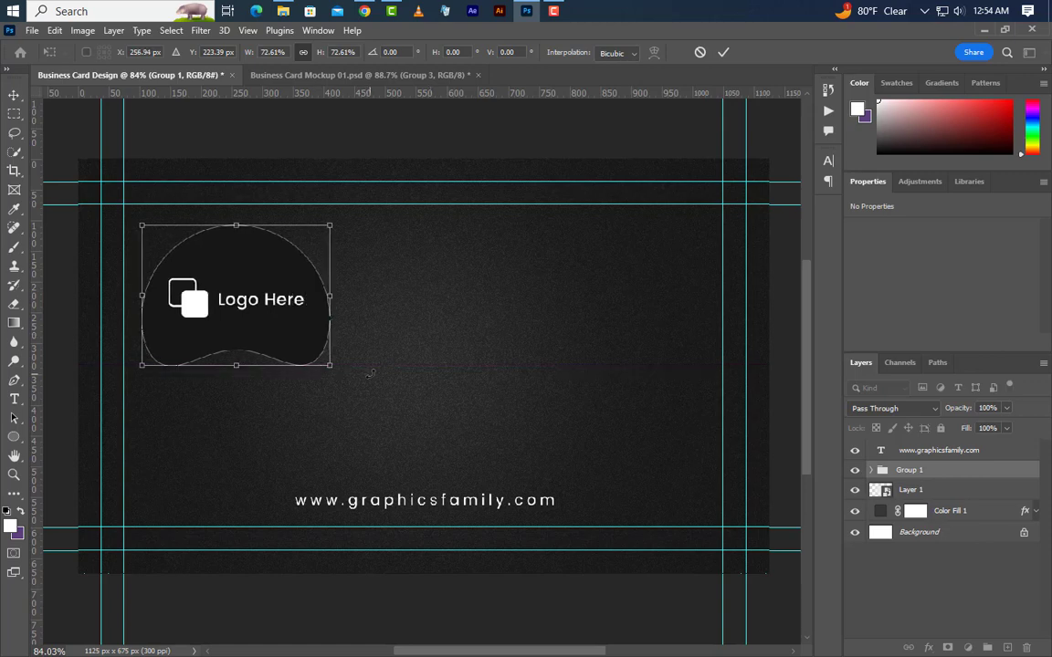
key(Right)
key(Right)
key(Right)
key(Right)
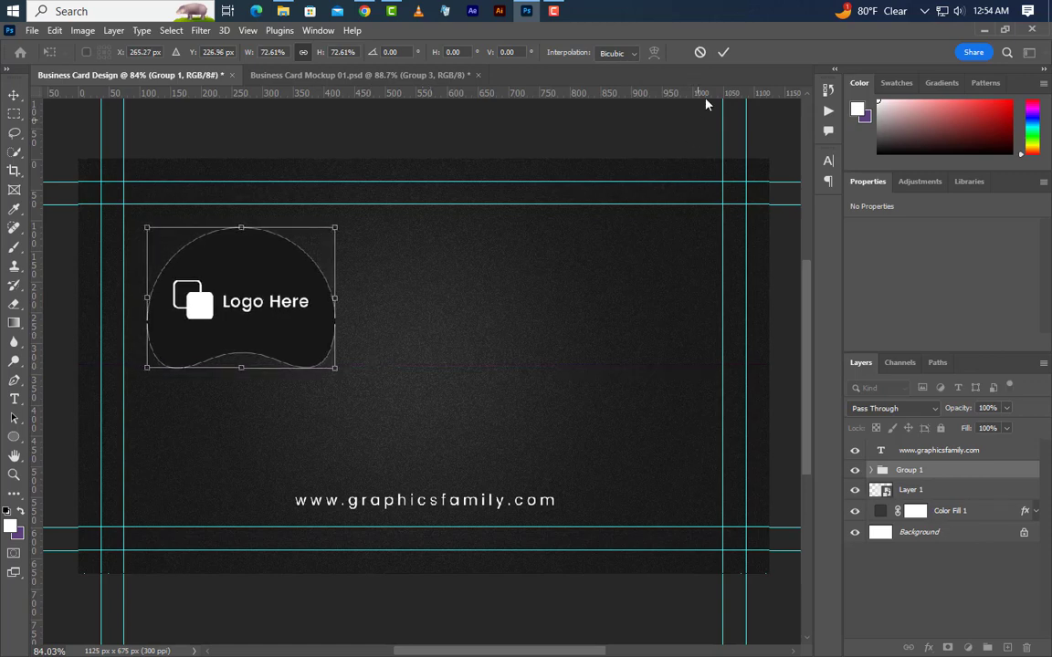
click(722, 53)
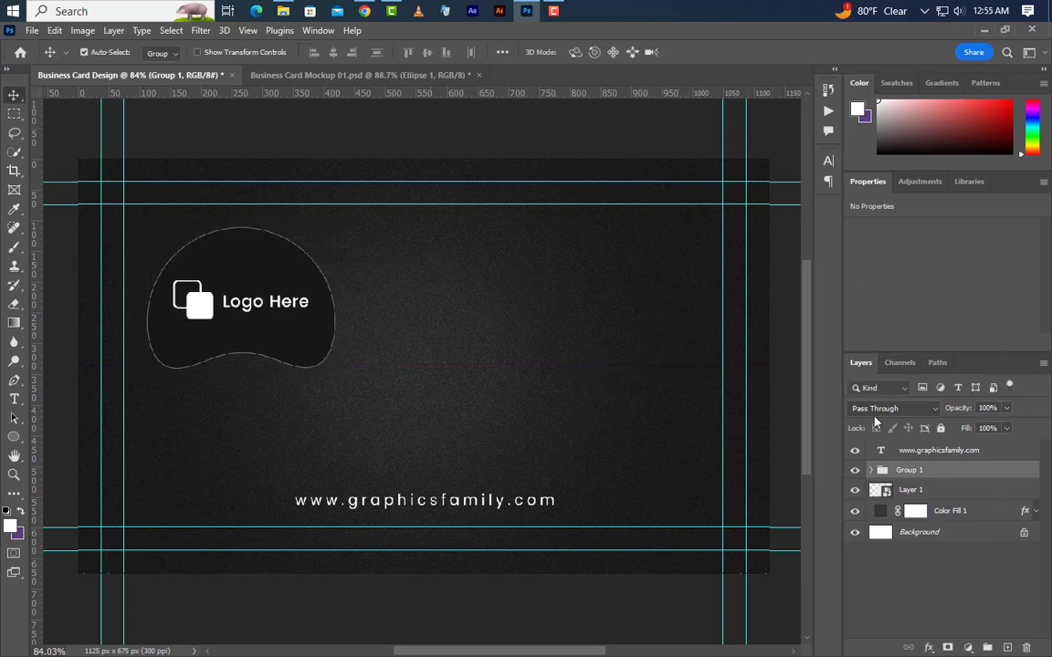
Change the Ellipse 1 blob's stroke colour to #363636.
click(881, 469)
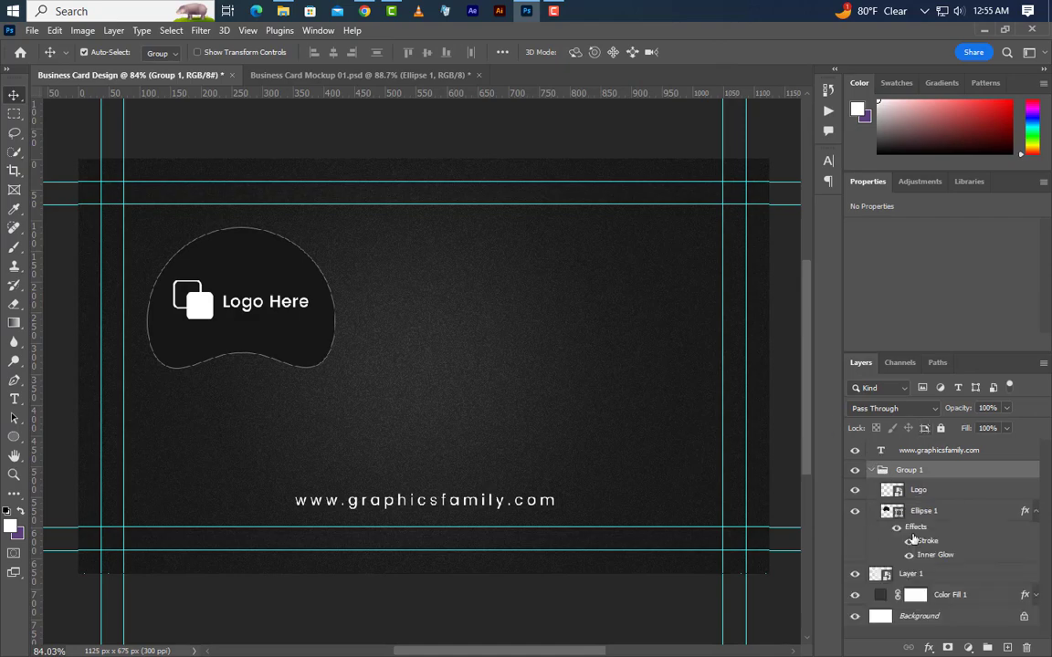
click(928, 544)
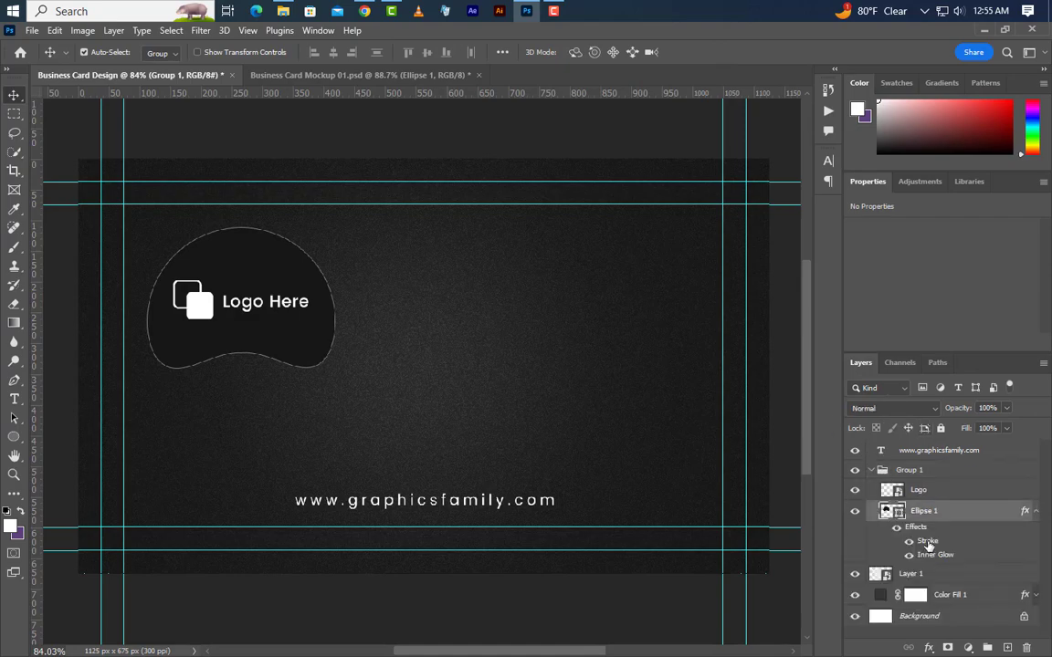
double_click(928, 542)
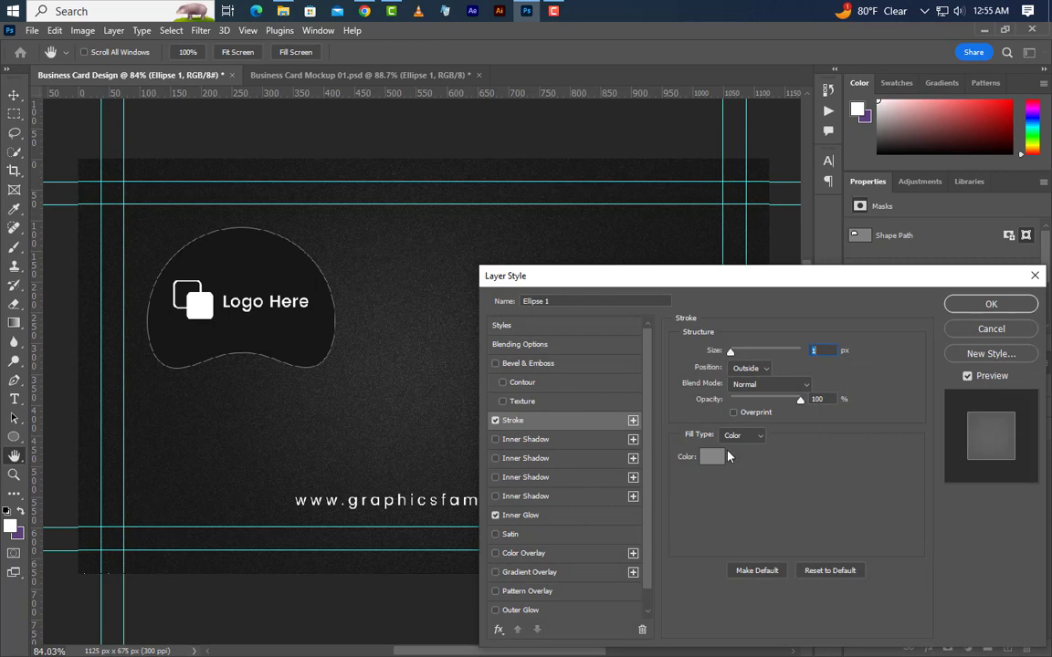
click(722, 456)
text(363636)
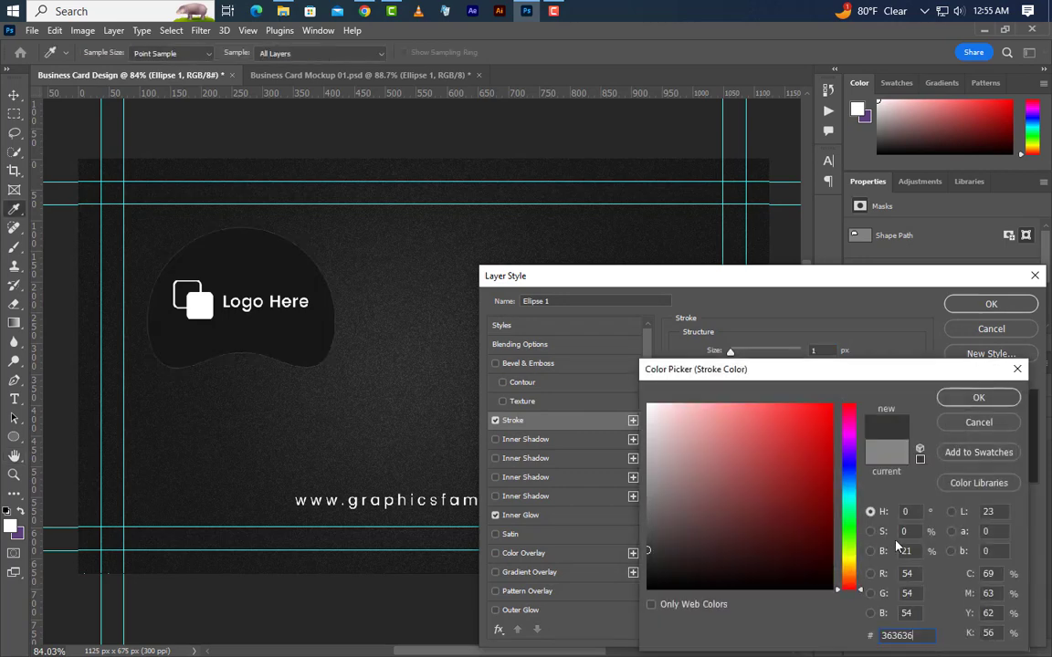
click(1000, 399)
click(1015, 305)
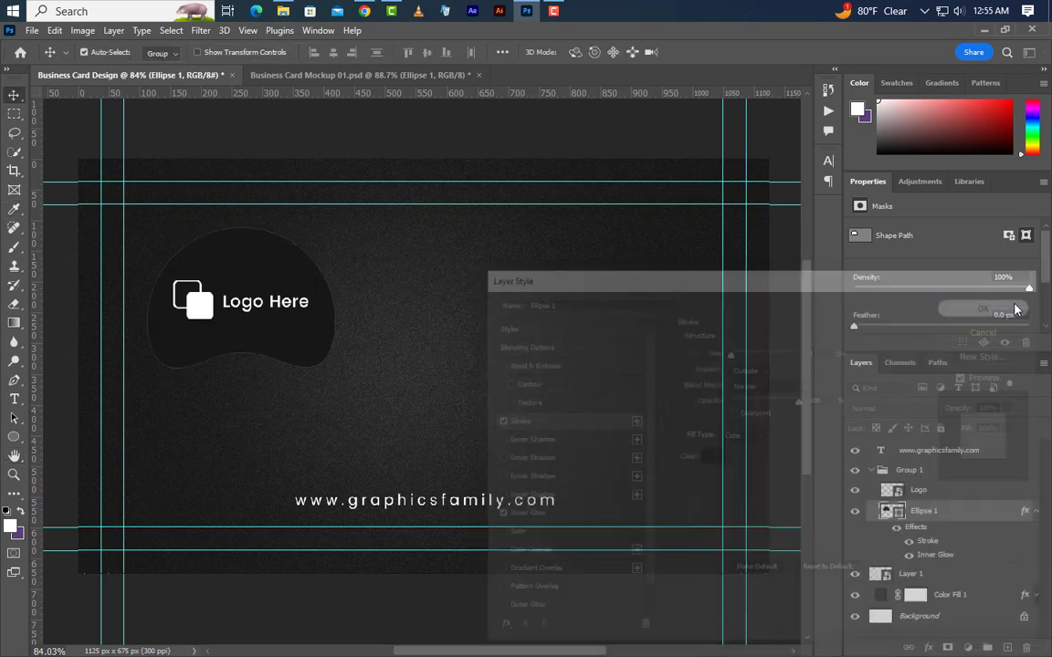
click(999, 453)
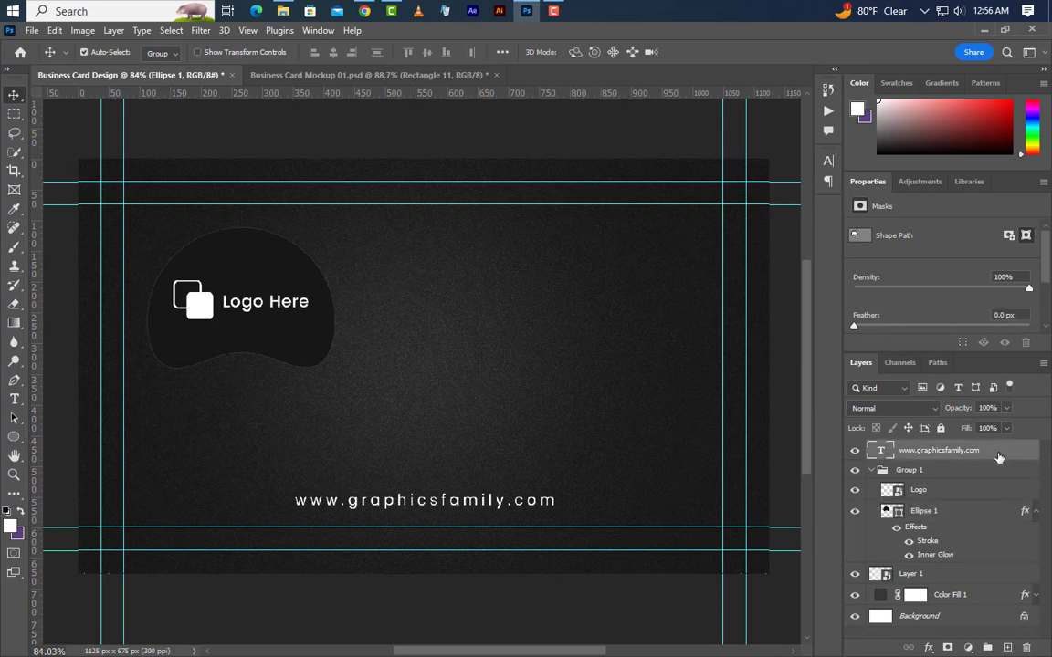
key(Delete)
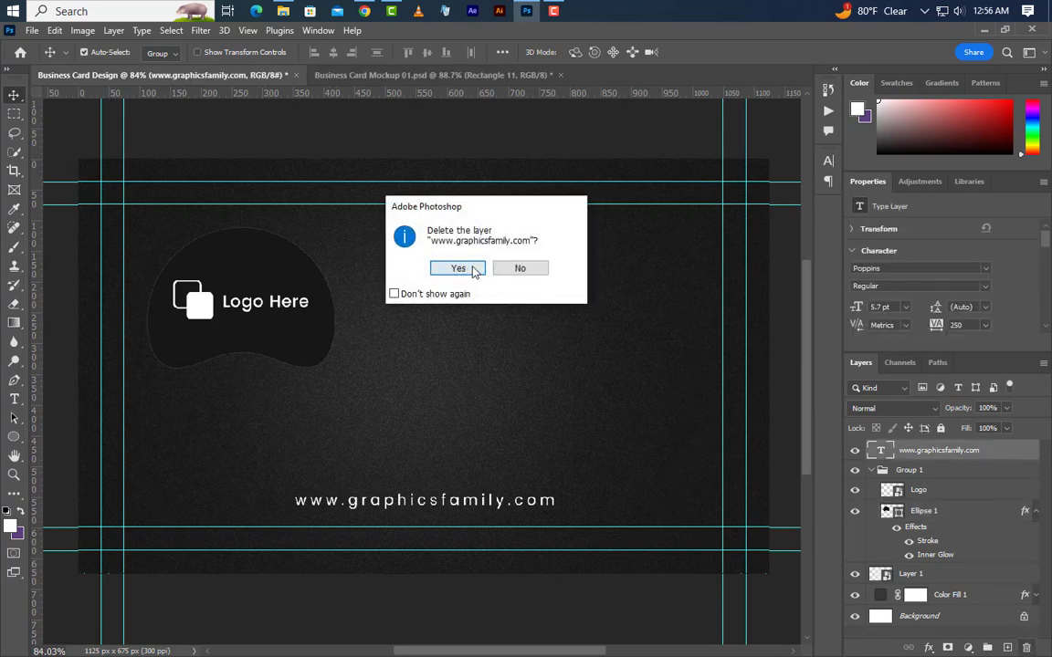
click(470, 268)
click(13, 438)
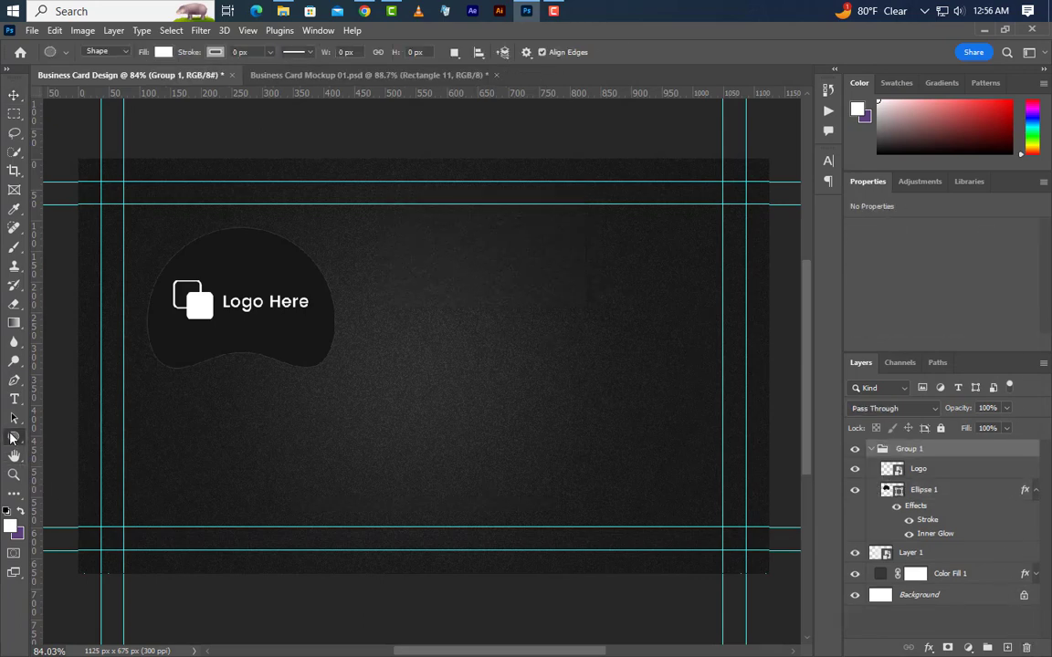
Draw a white 96 px square and centre it horizontally under the logo blob.
click(53, 440)
drag(190, 420, 264, 494)
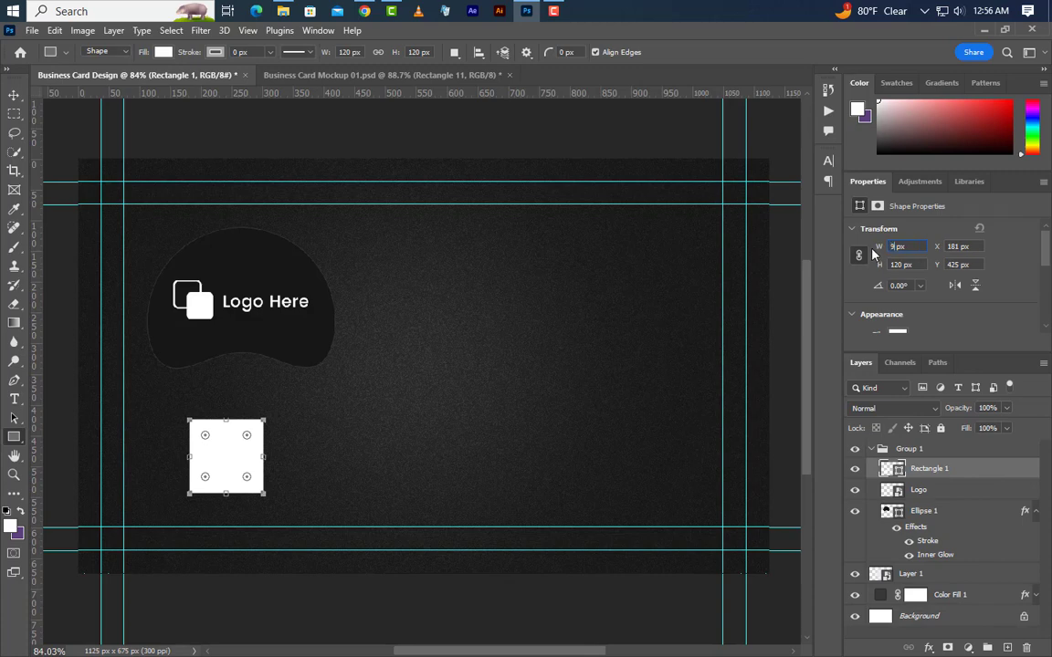
key(Return)
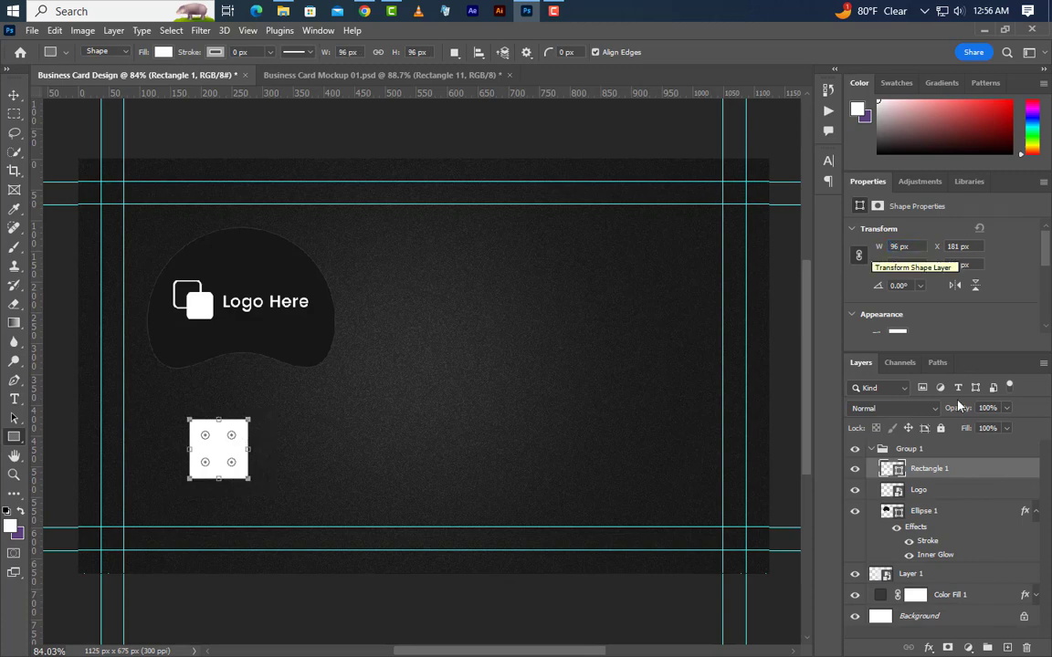
ctrl+click(887, 511)
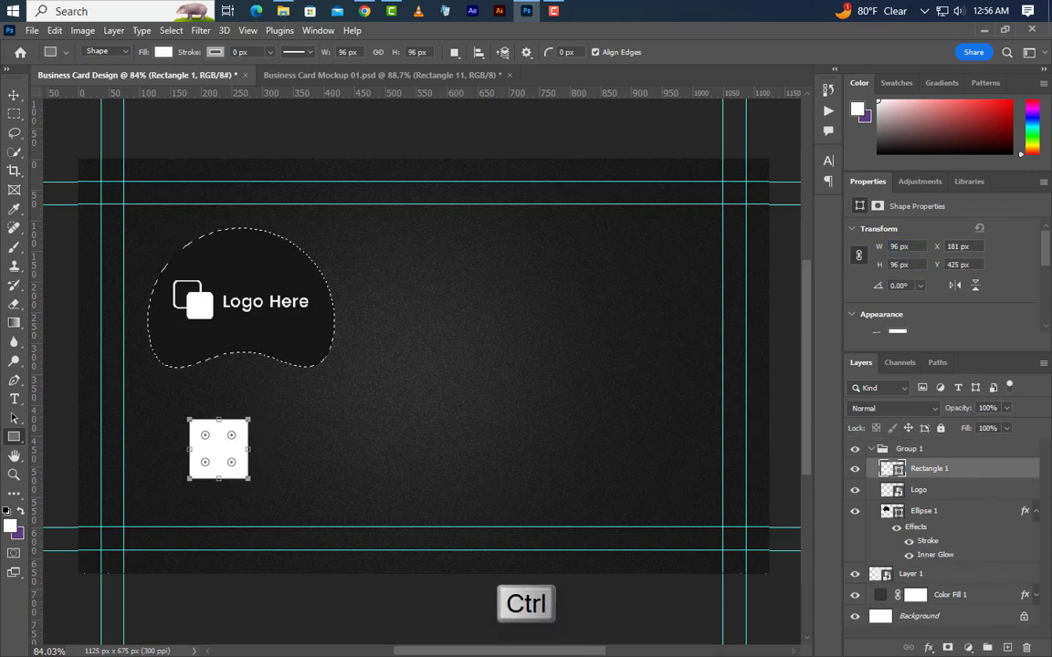
key(v)
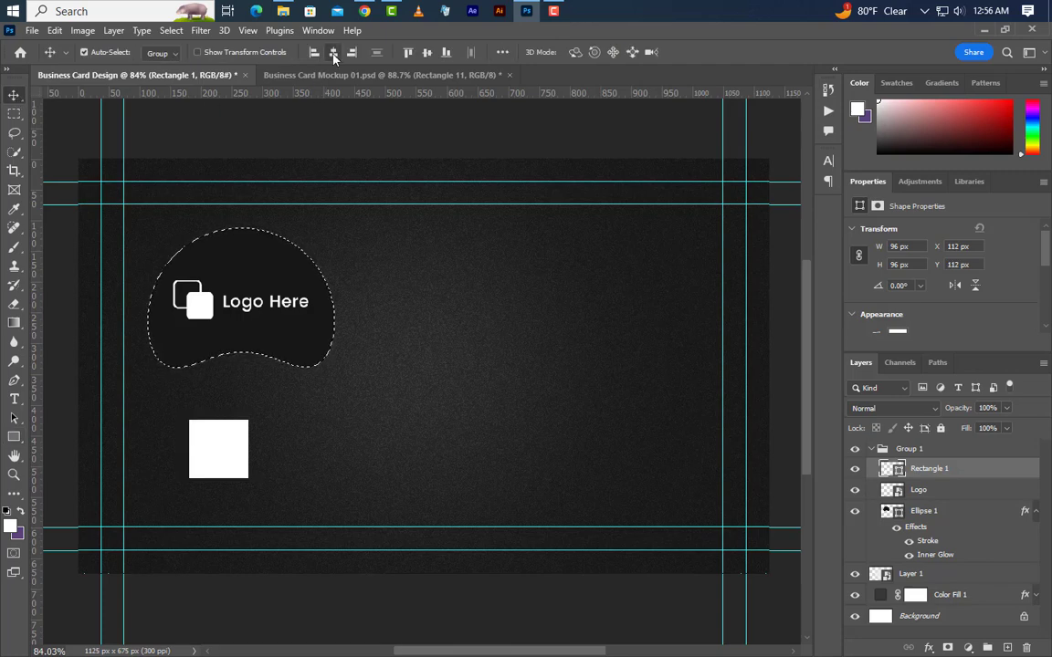
click(333, 52)
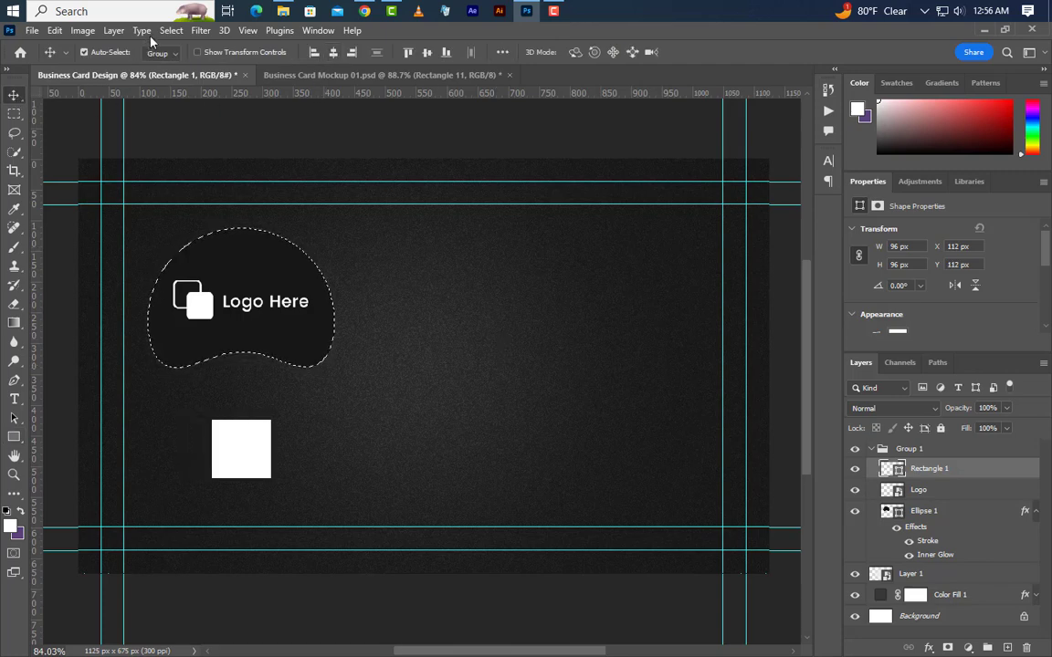
Deselect, nudge the square down, and drag the QR code PNG into the card.
click(171, 30)
click(176, 60)
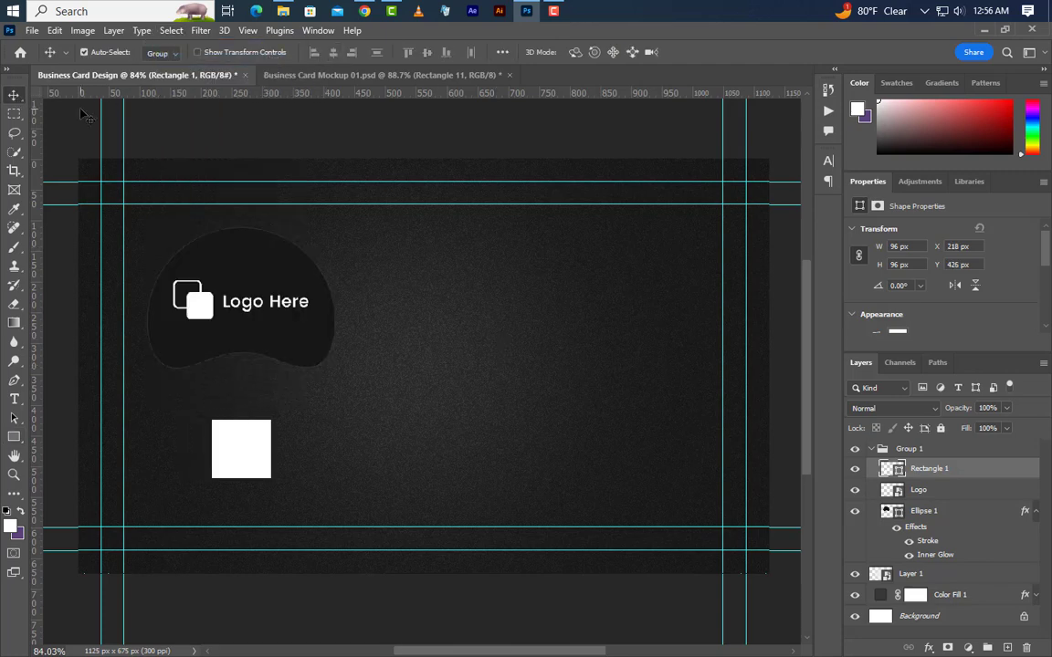
key(Down)
key(Down)
key(Down)
key(Down)
key(Down)
key(Down)
key(Down)
key(Down)
key(Down)
key(Down)
key(Down)
key(Down)
key(Down)
key(Down)
key(Down)
key(Down)
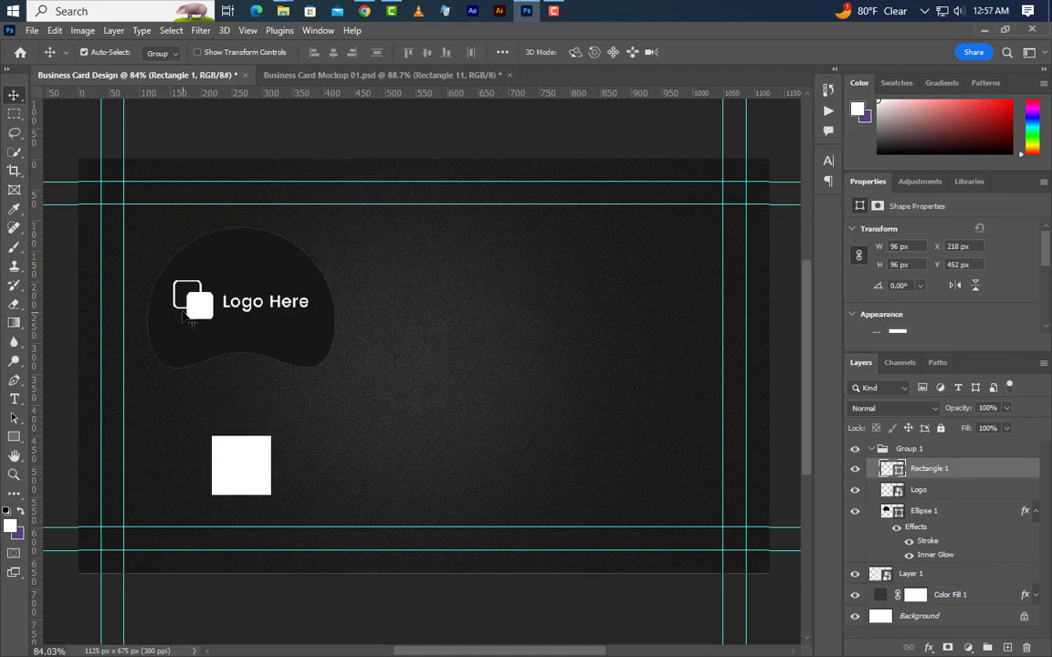
click(978, 30)
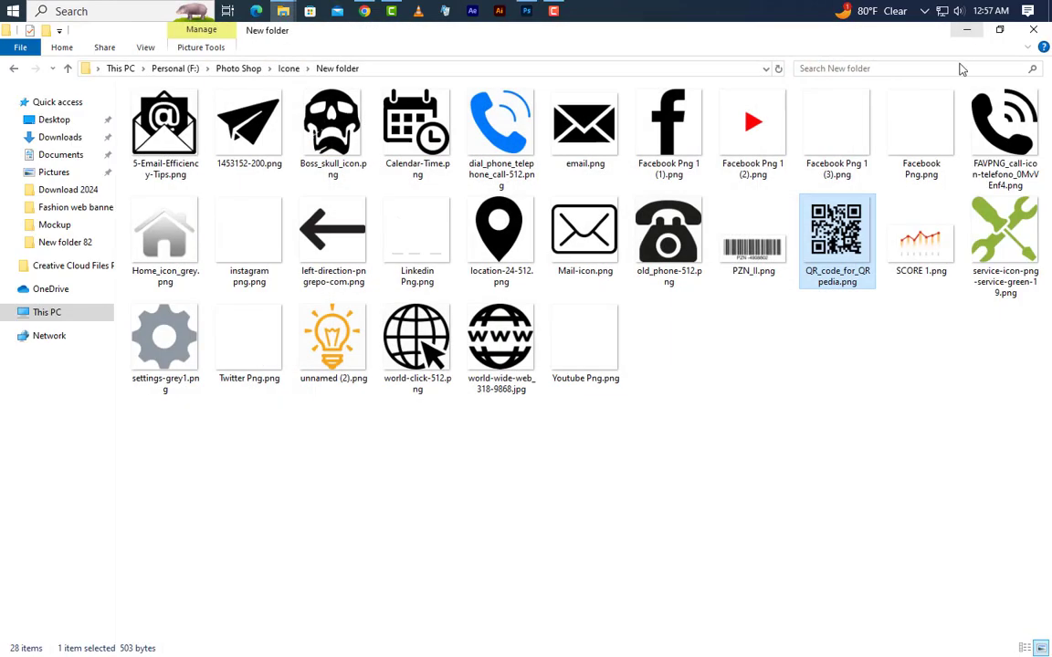
drag(836, 233, 365, 469)
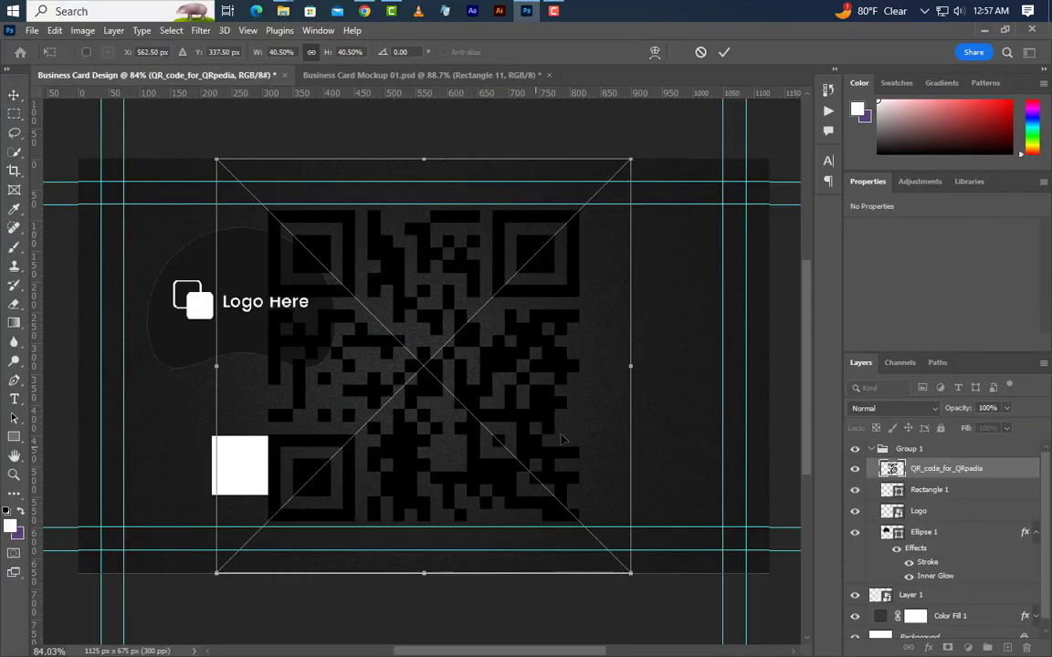
Scale the QR code down to fit the white square and commit the transform.
drag(626, 364, 260, 498)
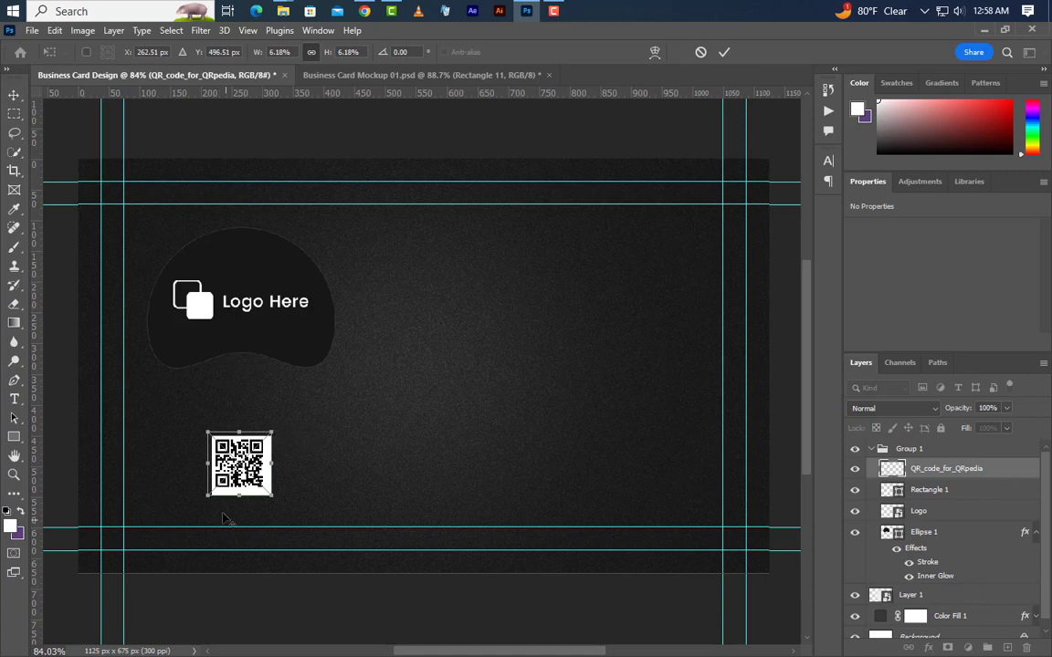
scroll(231, 498, up, 3)
scroll(230, 498, up, 2)
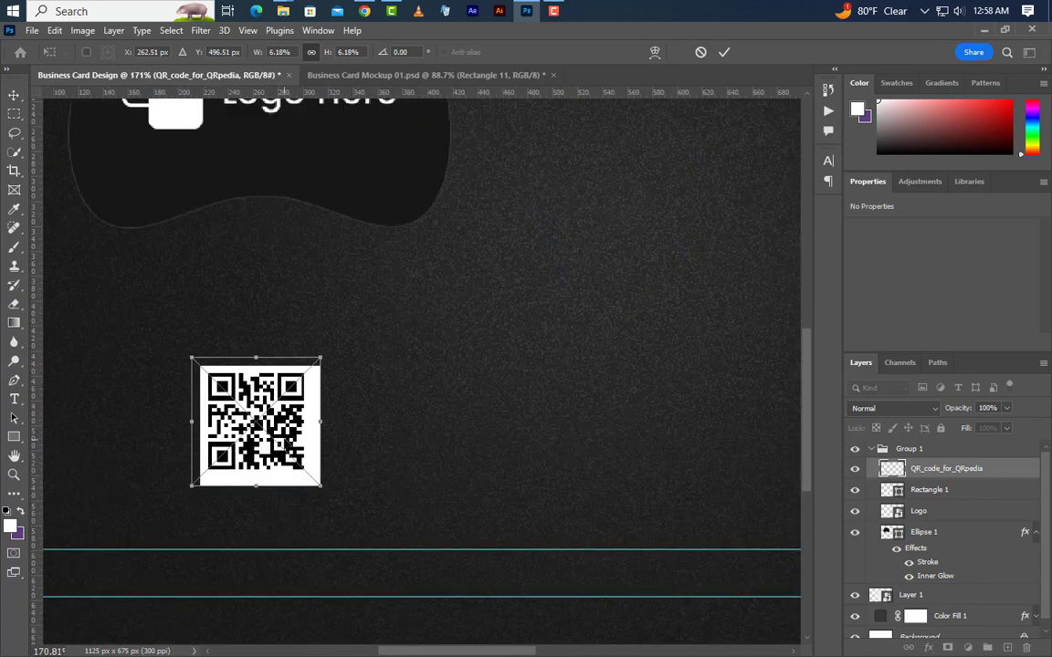
drag(261, 404, 267, 409)
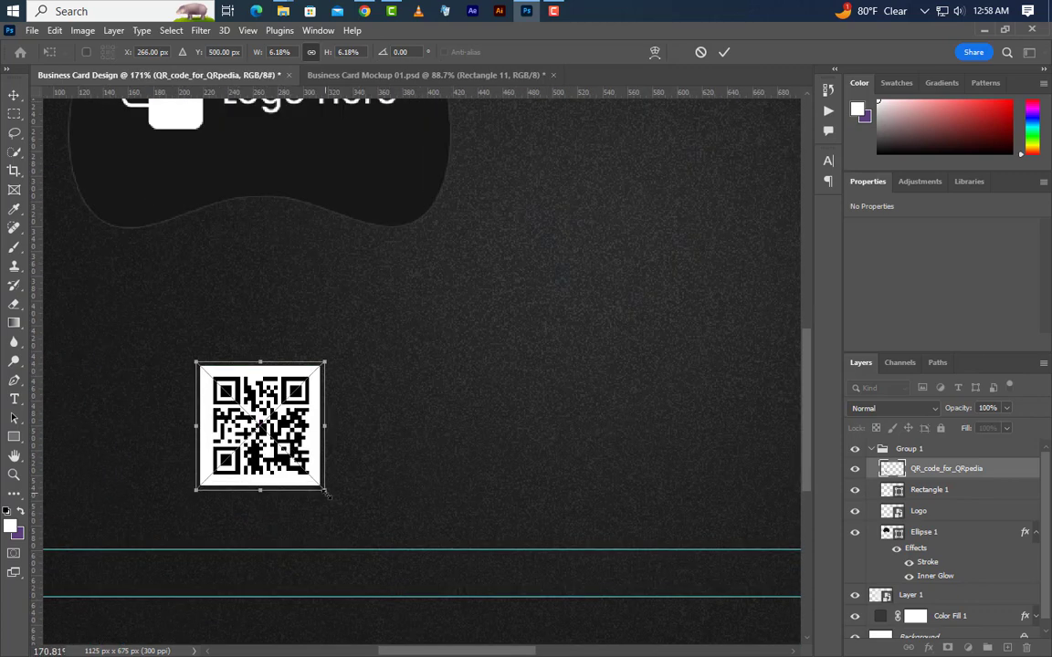
drag(325, 492, 330, 504)
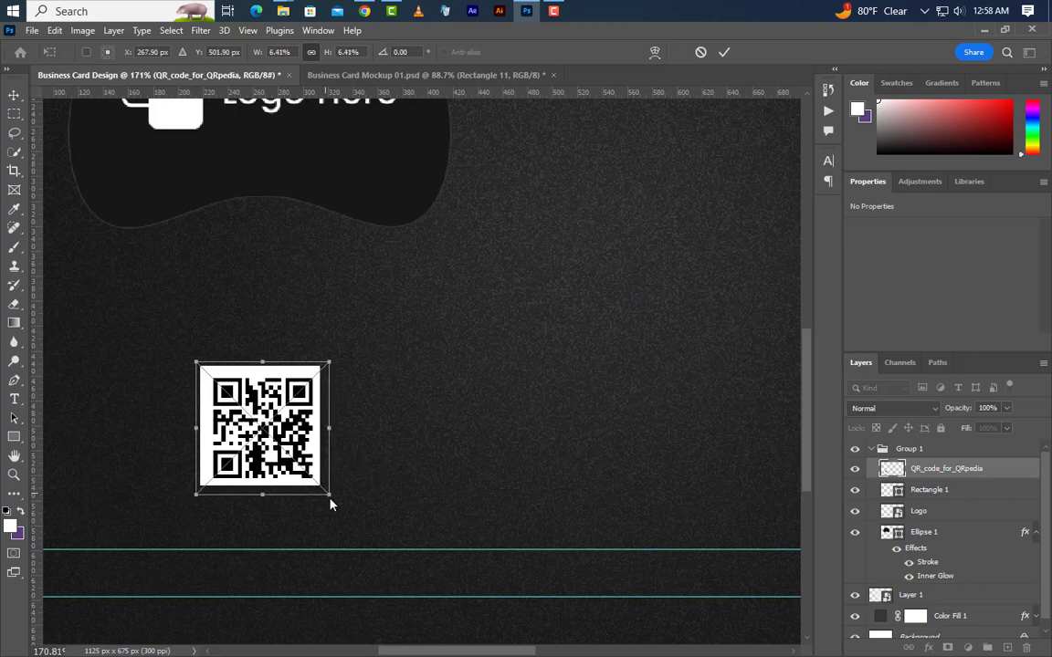
click(724, 52)
Centre the QR code horizontally and vertically on the square, then deselect.
key(ctrl)
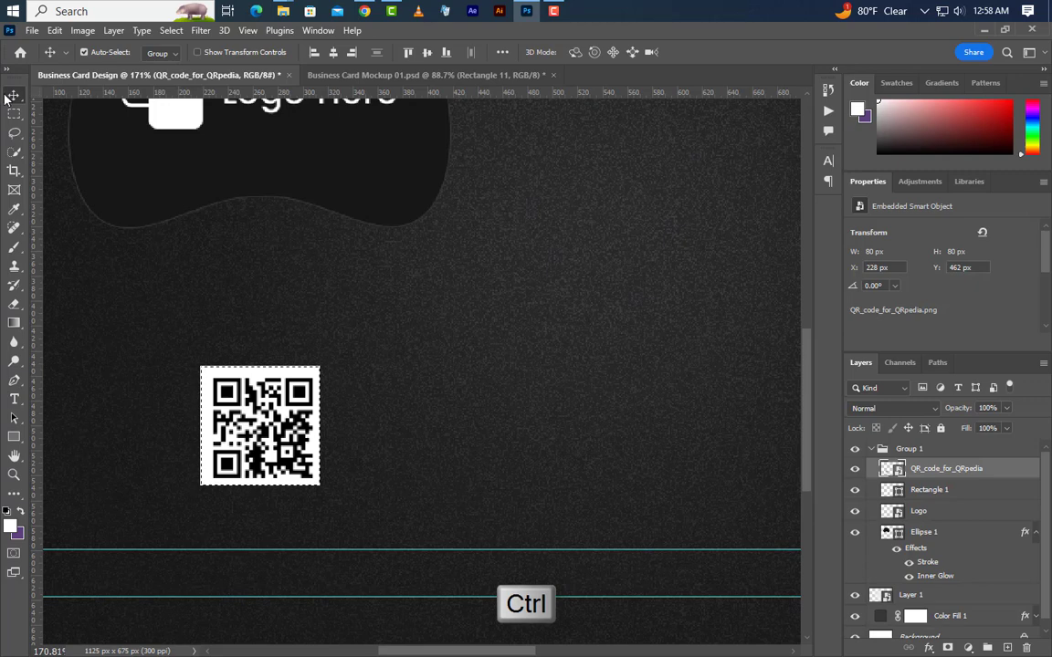
click(338, 52)
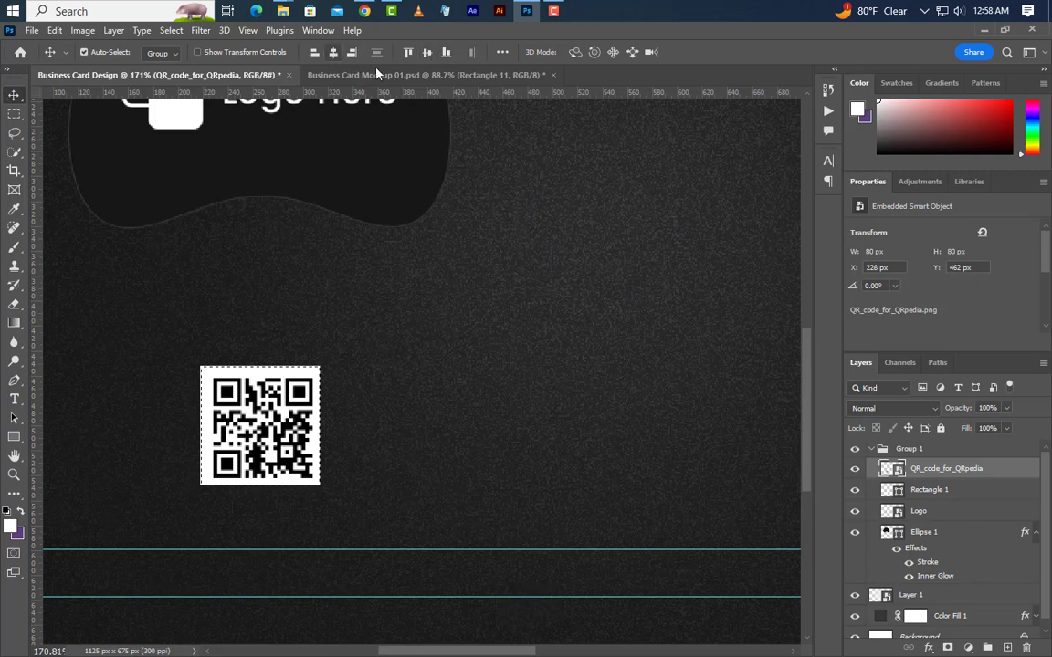
click(426, 53)
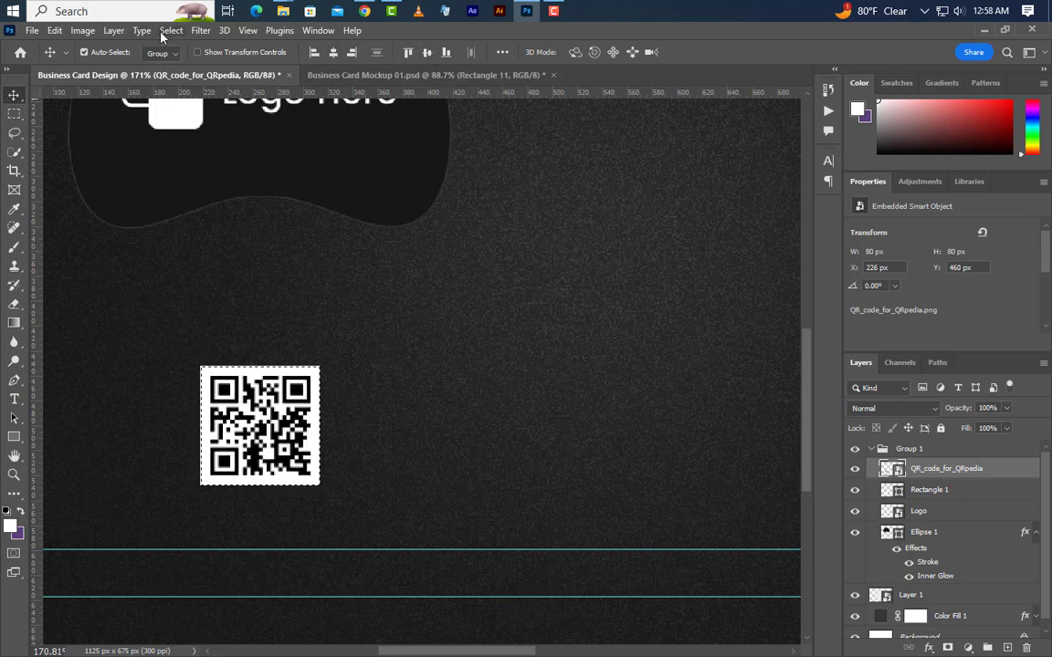
click(170, 30)
click(174, 60)
click(931, 490)
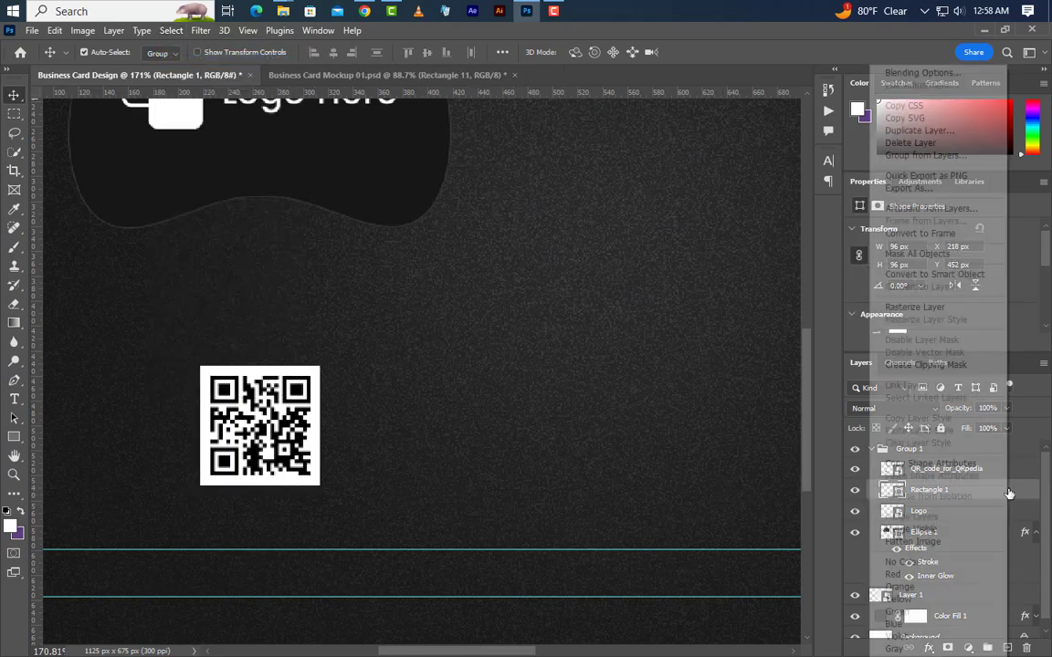
Duplicate the Rectangle 1 layer as Rectangle 1 copy.
right_click(931, 491)
click(918, 130)
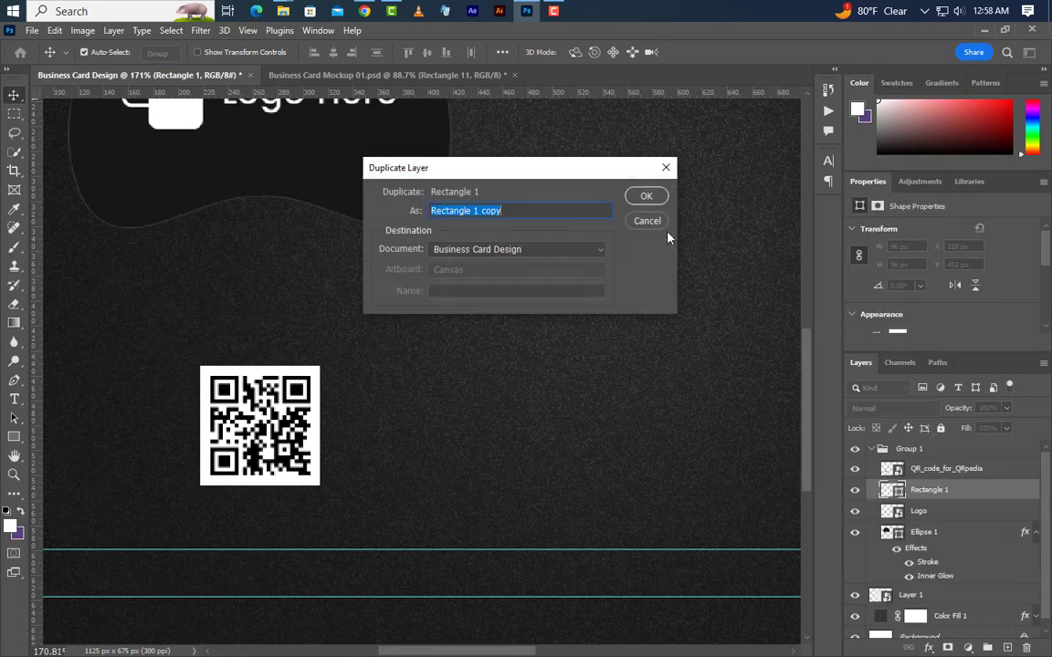
click(646, 197)
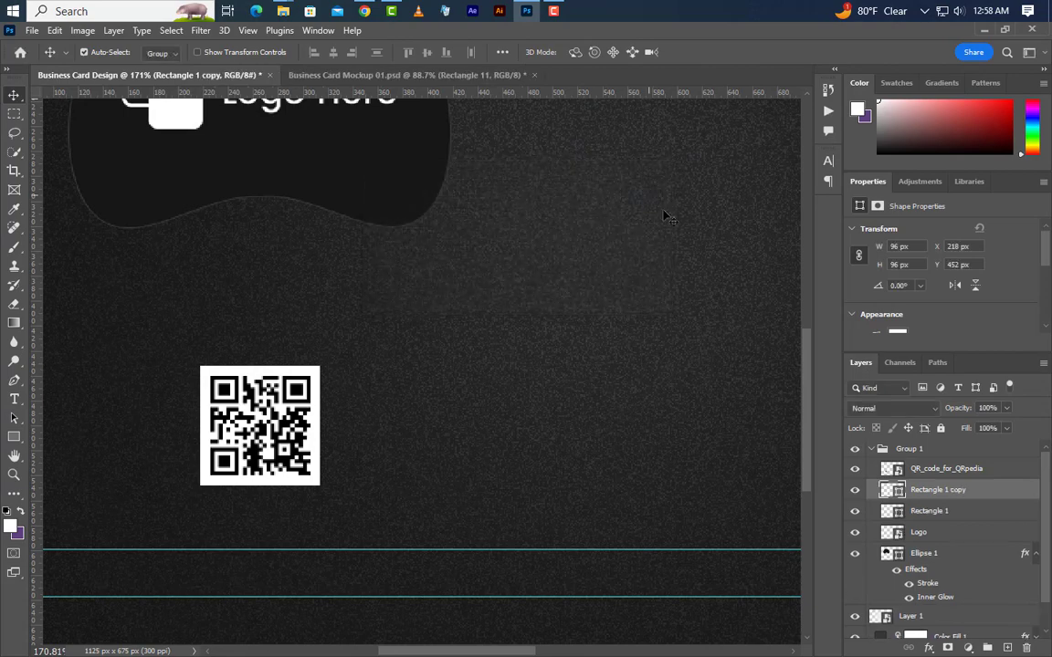
Enlarge the original Rectangle 1 to about 113 px around the QR code.
click(994, 512)
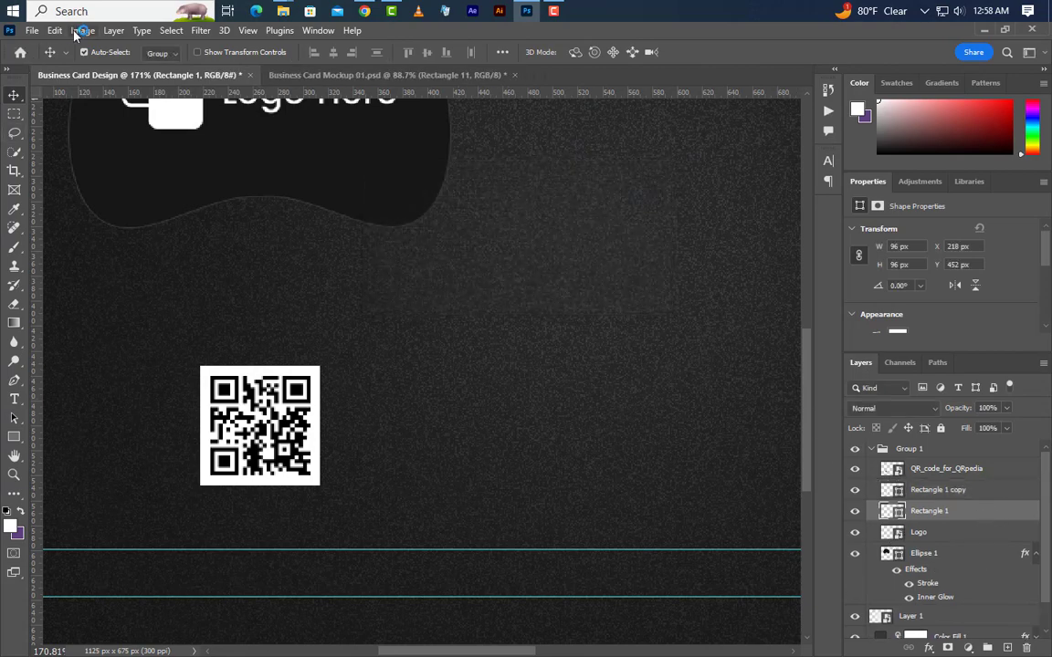
click(55, 30)
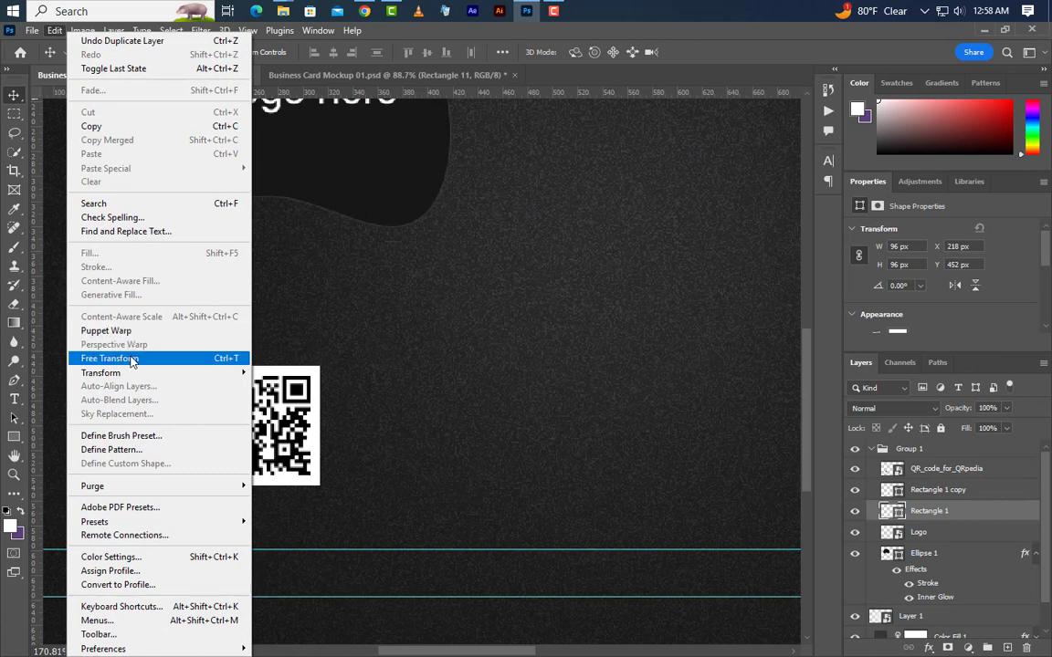
click(110, 357)
drag(321, 366, 337, 359)
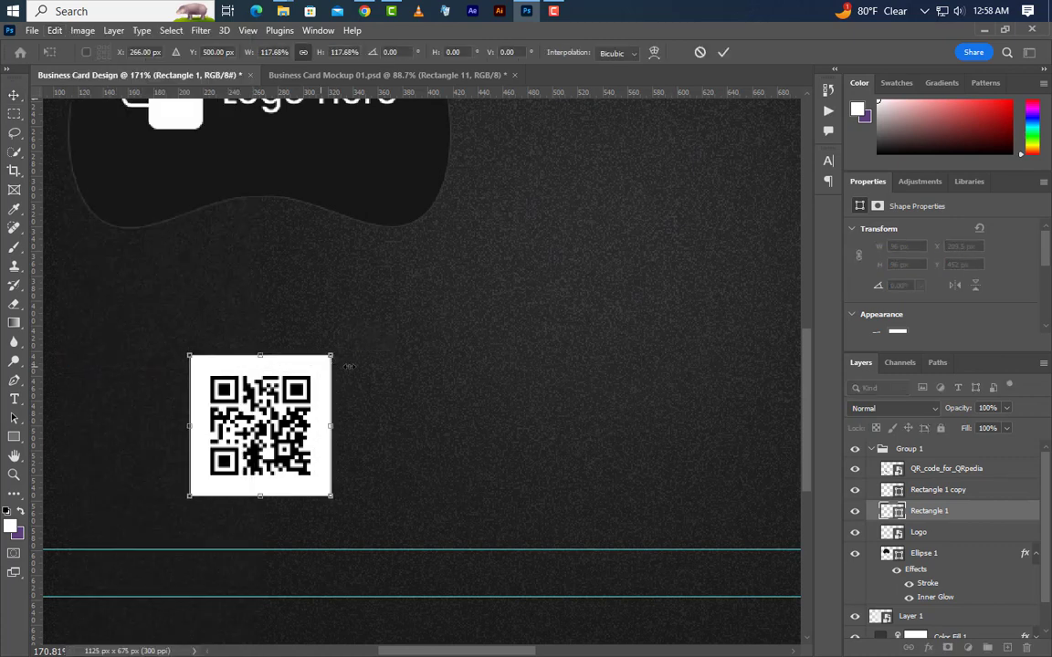
click(724, 52)
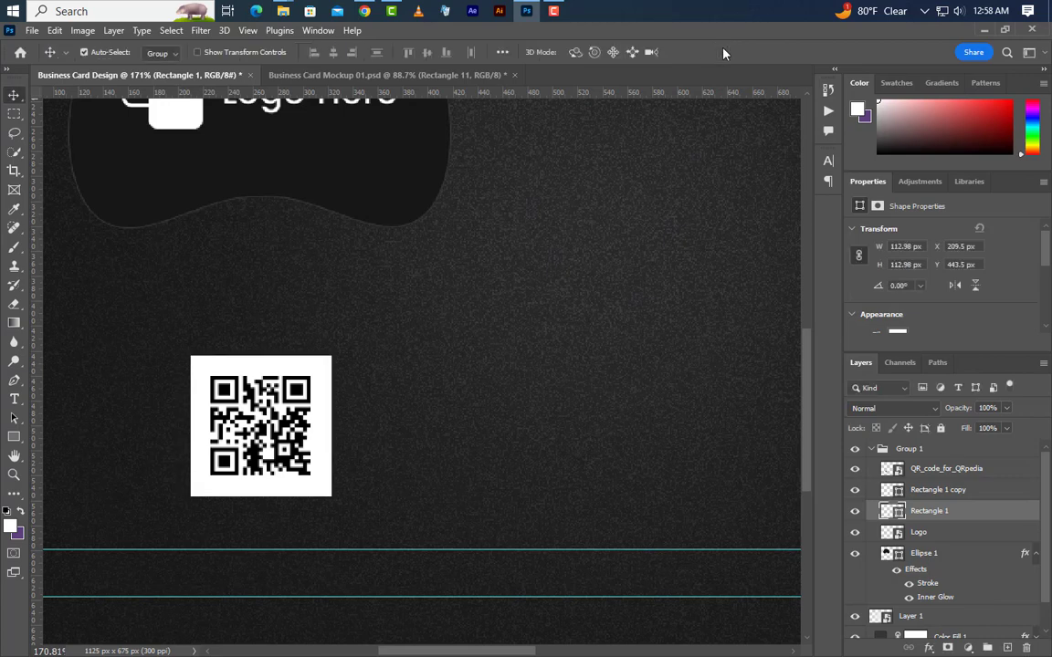
Give Rectangle 1 no fill and a 4 px #161616 stroke.
click(14, 437)
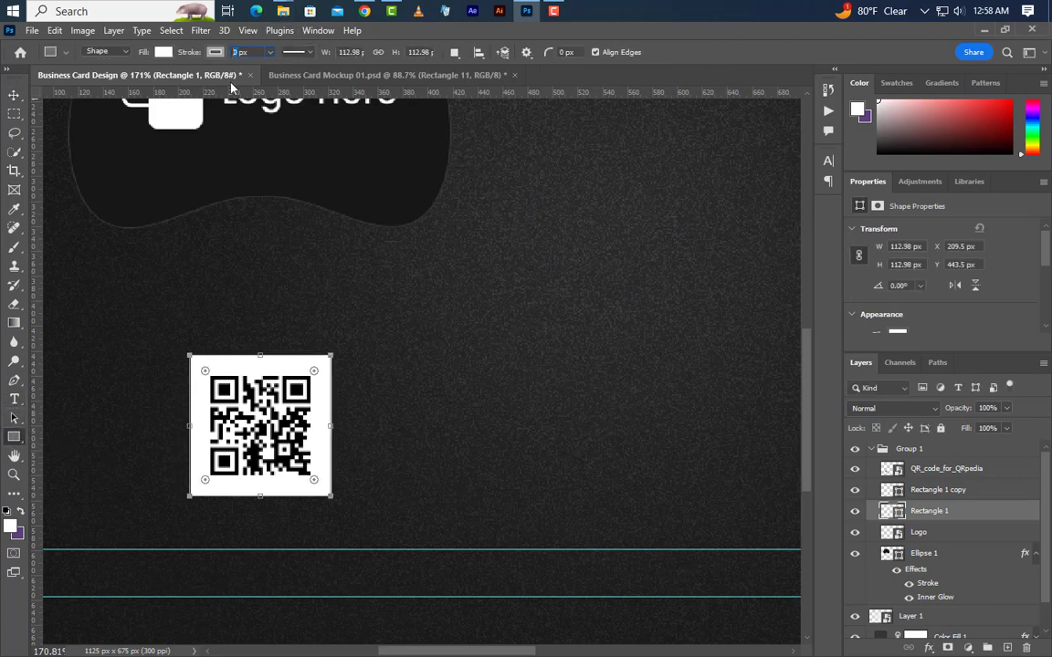
text(4)
key(Return)
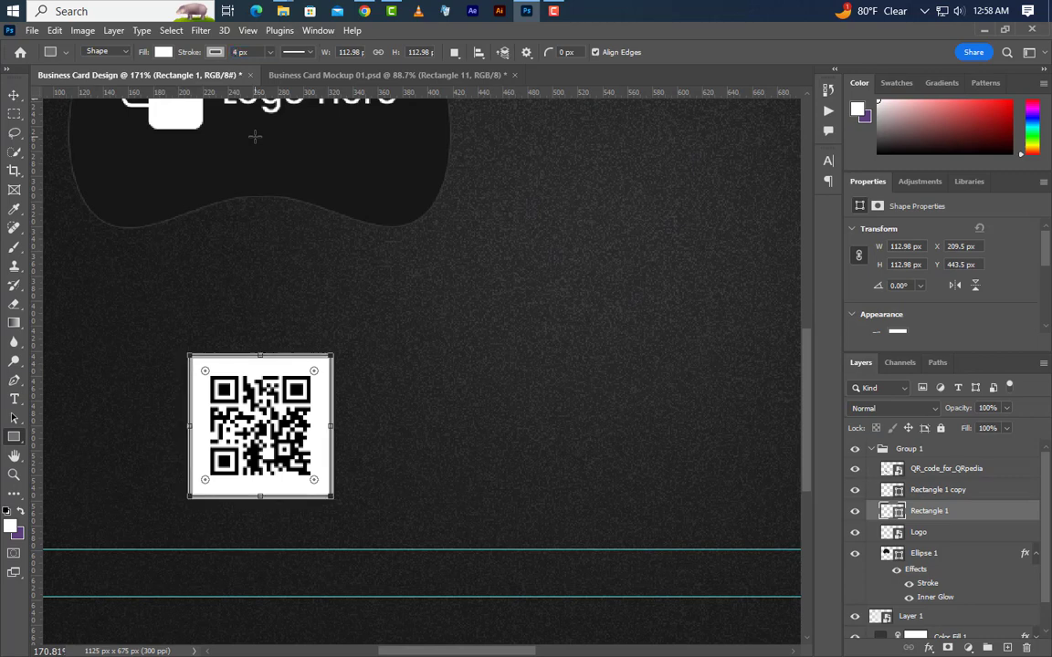
click(161, 52)
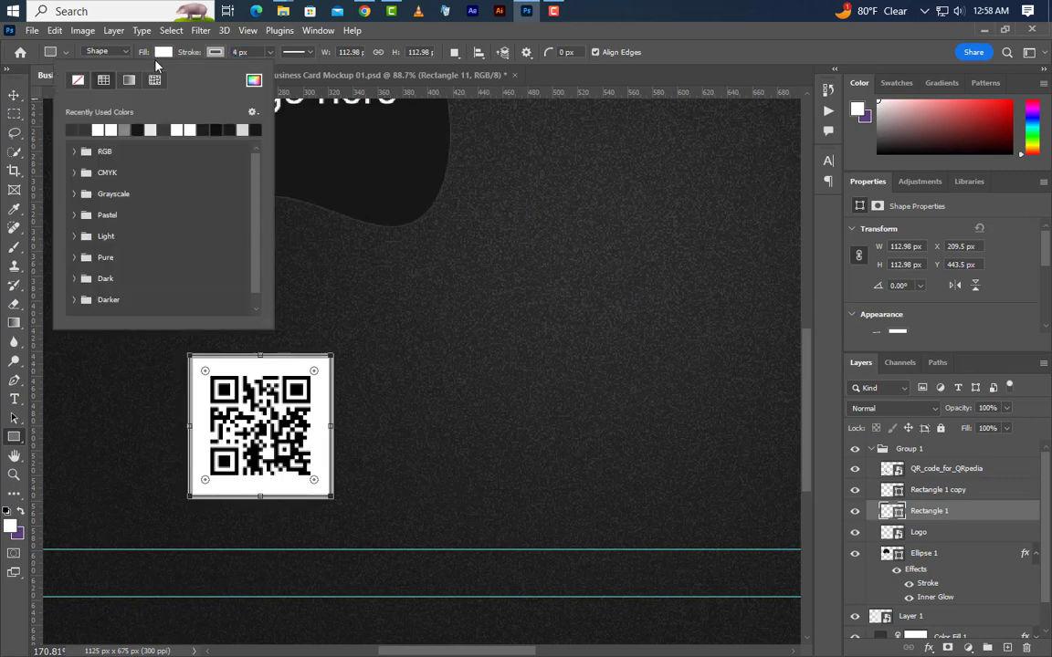
click(79, 81)
click(214, 52)
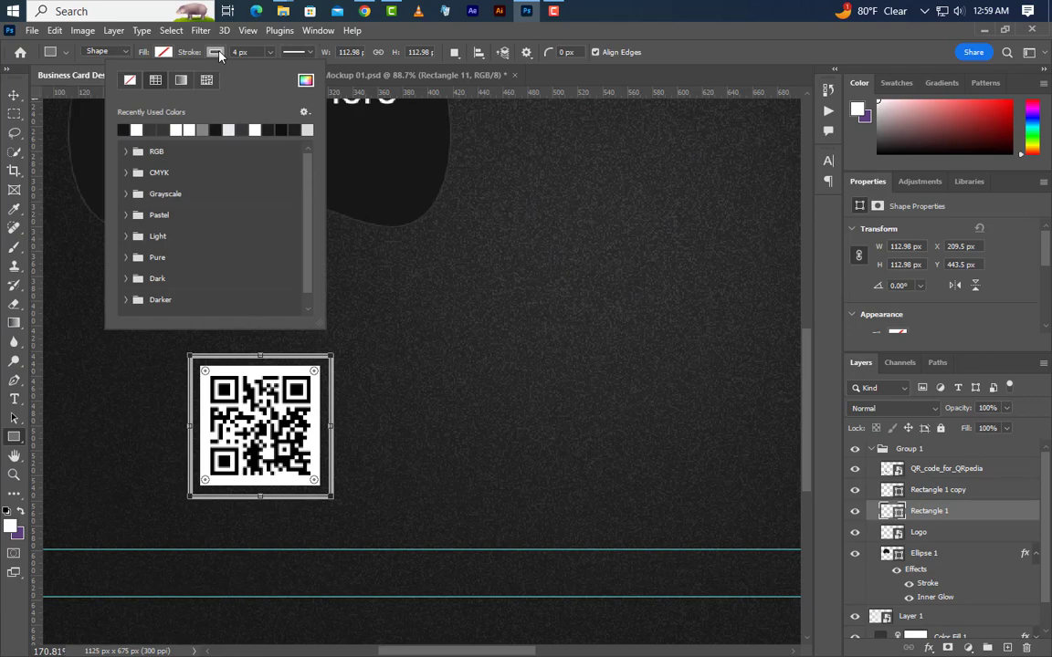
click(306, 81)
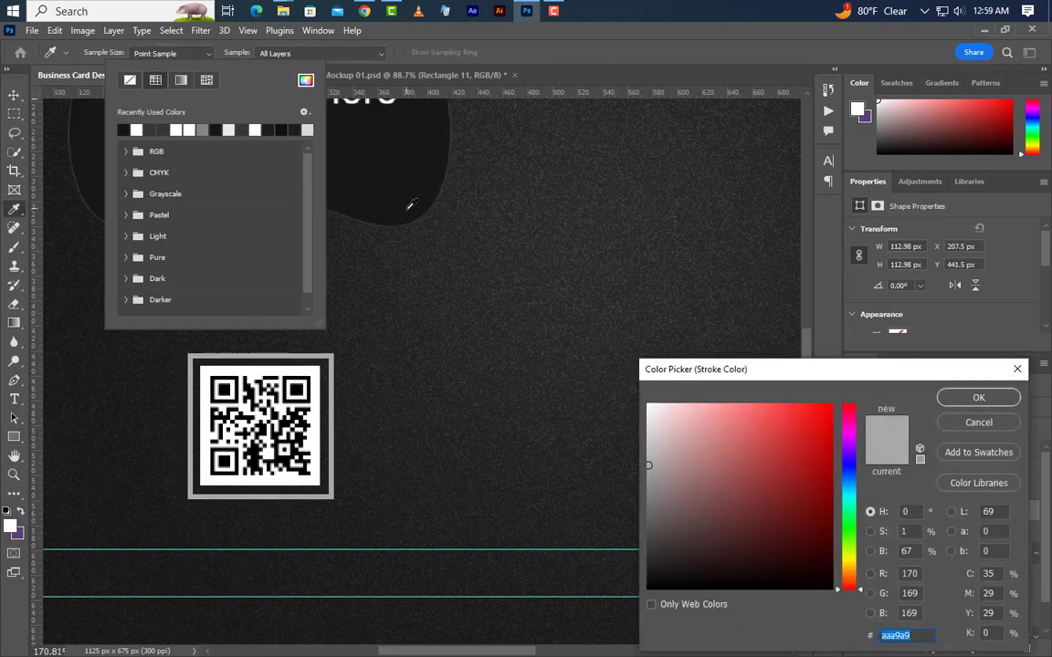
text(161616)
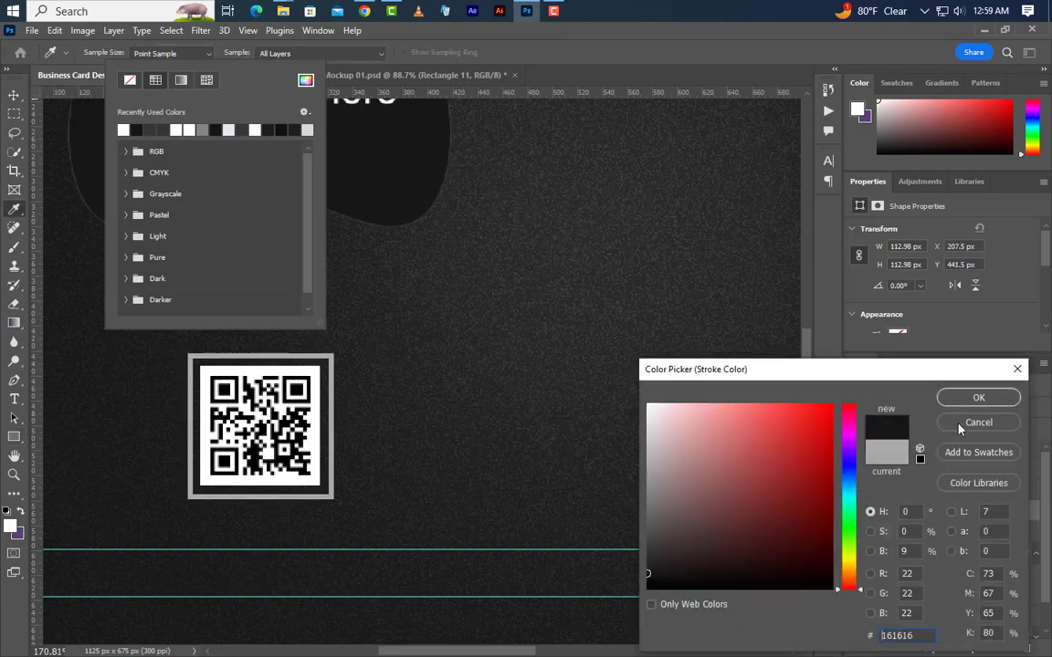
click(976, 398)
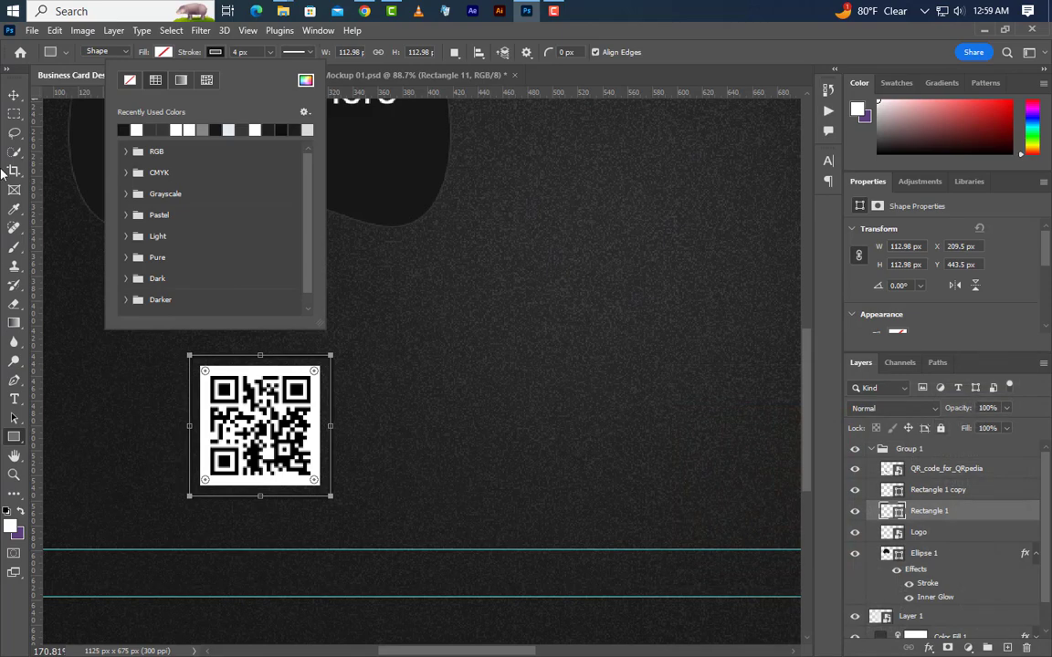
click(13, 95)
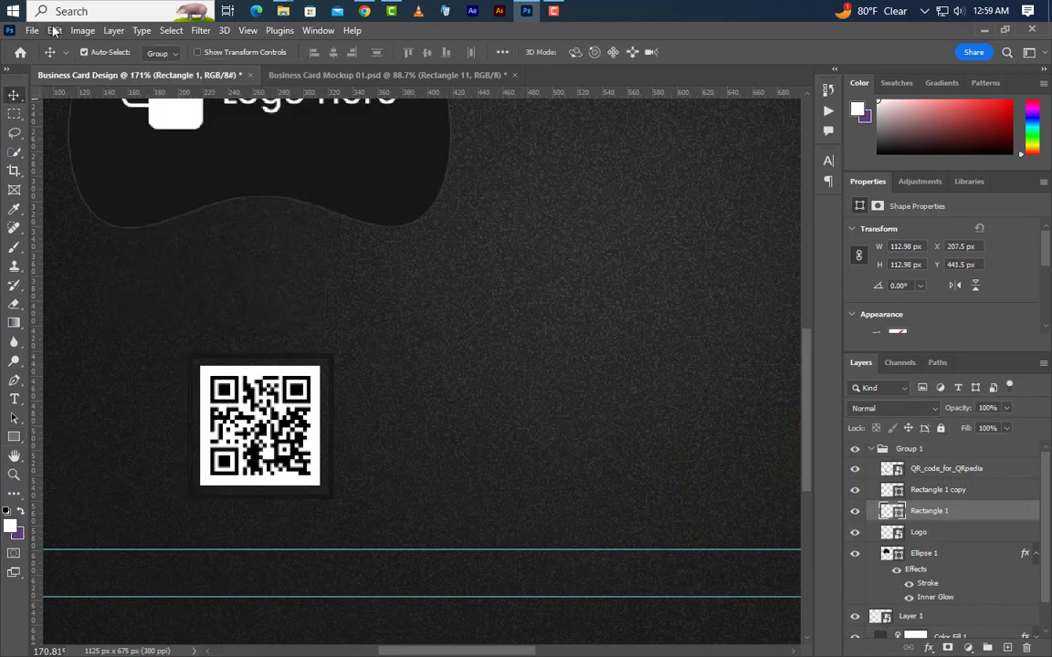
Enlarge the outlined frame to about 118 px around the QR code.
click(55, 31)
click(103, 357)
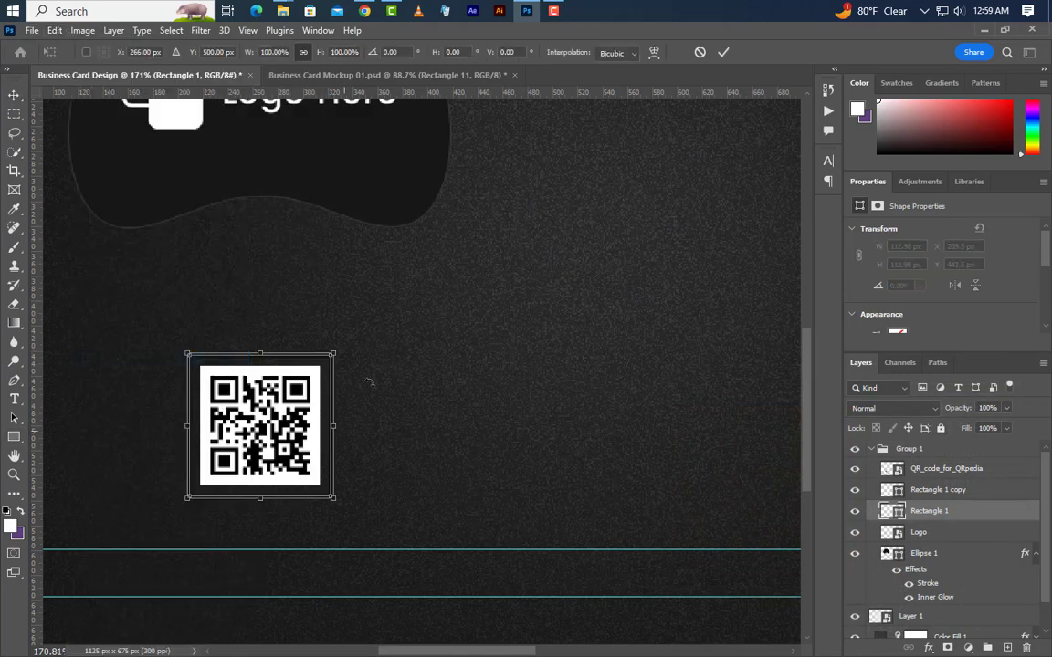
drag(339, 351, 342, 348)
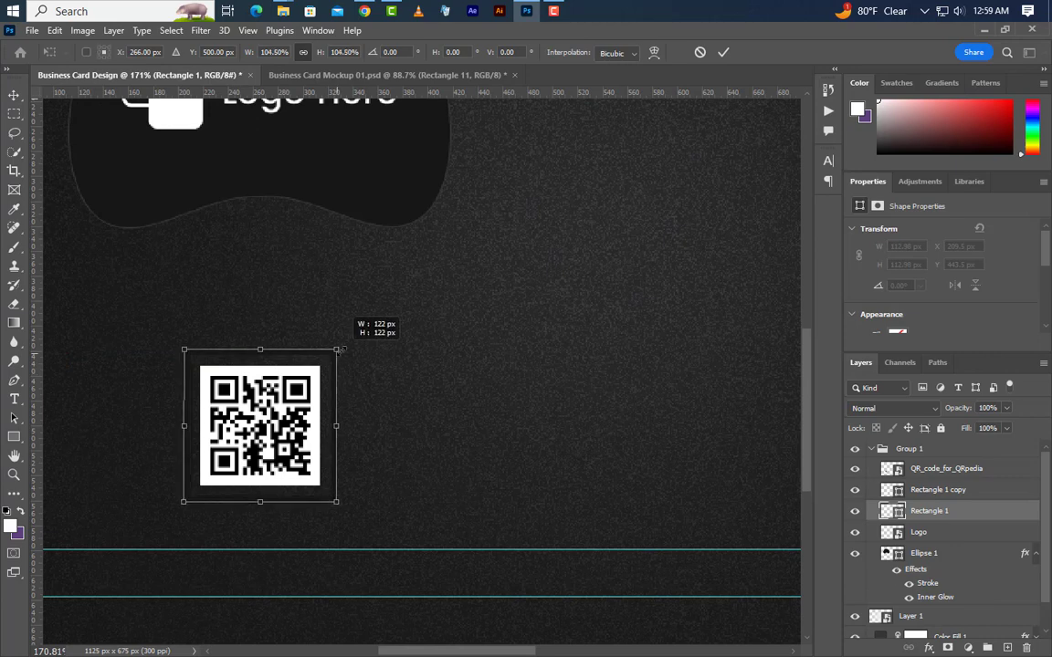
click(724, 52)
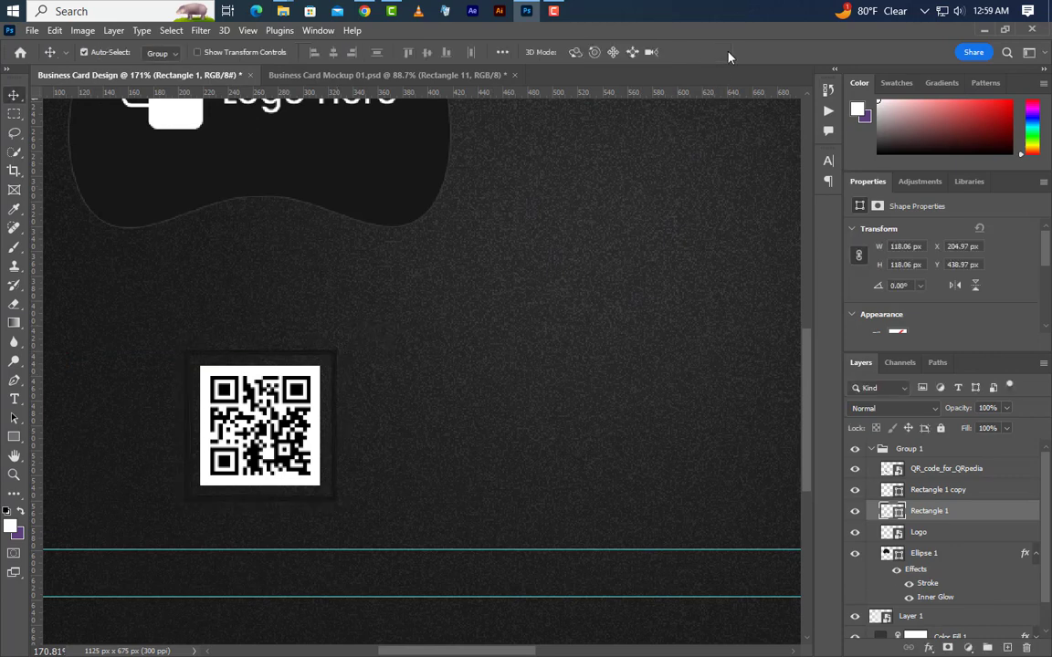
Group the QR code and both rectangles and move the group above Group 1.
scroll(116, 439, down, 5)
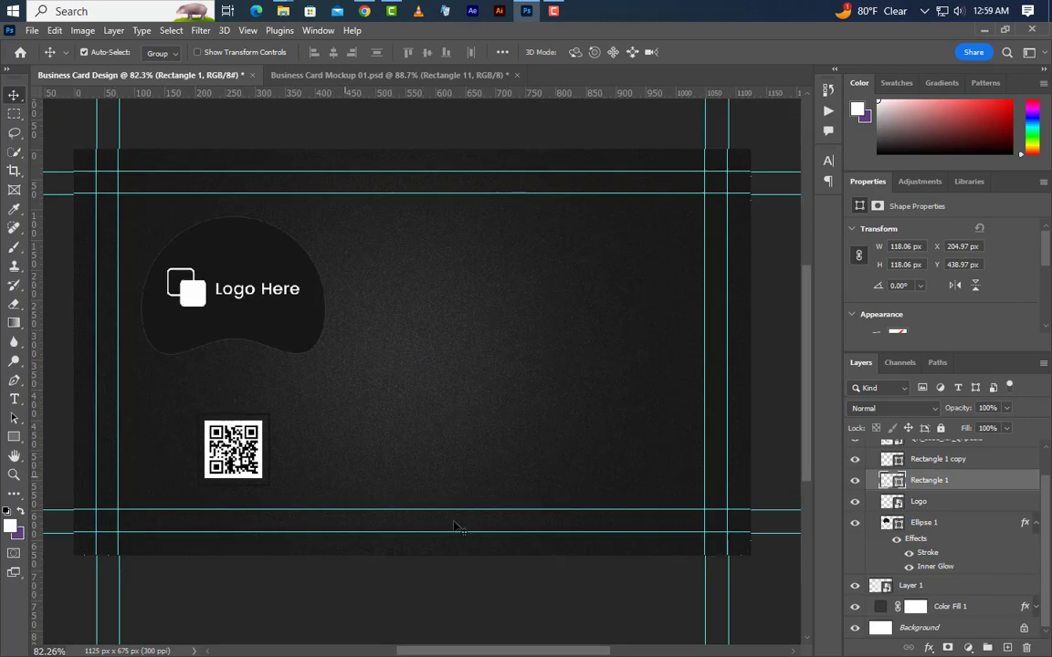
scroll(944, 500, up, 1)
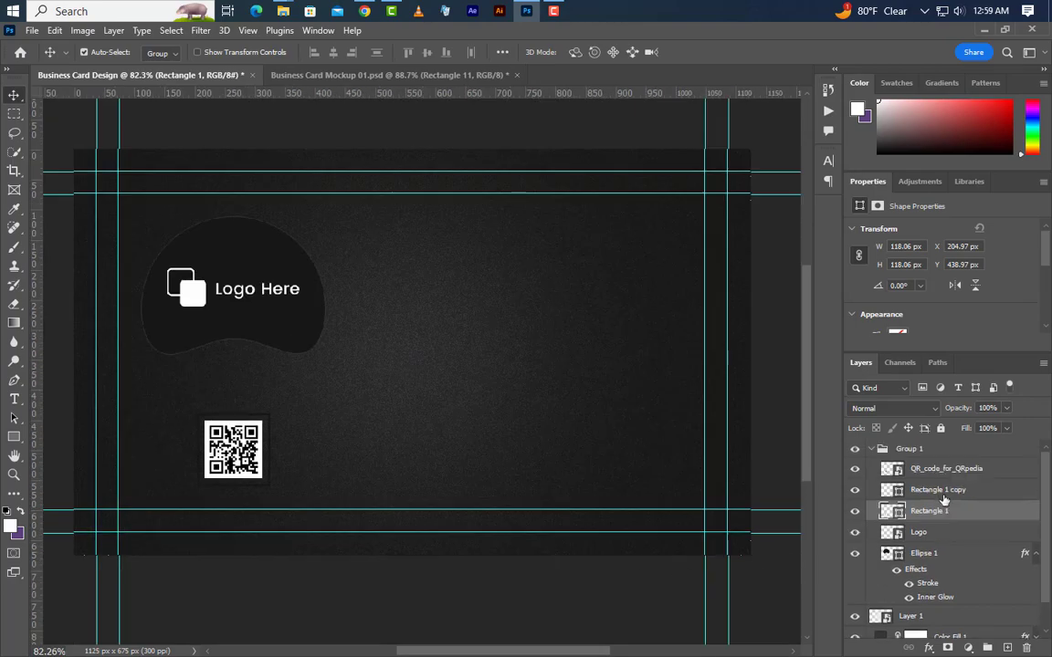
shift+click(913, 469)
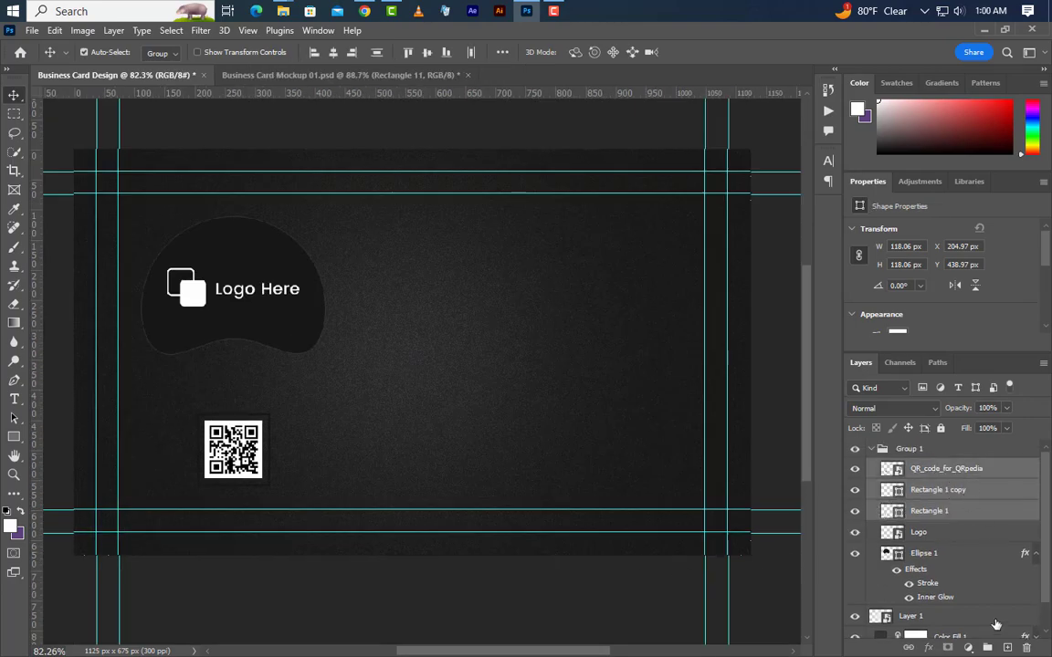
click(986, 648)
drag(954, 466, 951, 443)
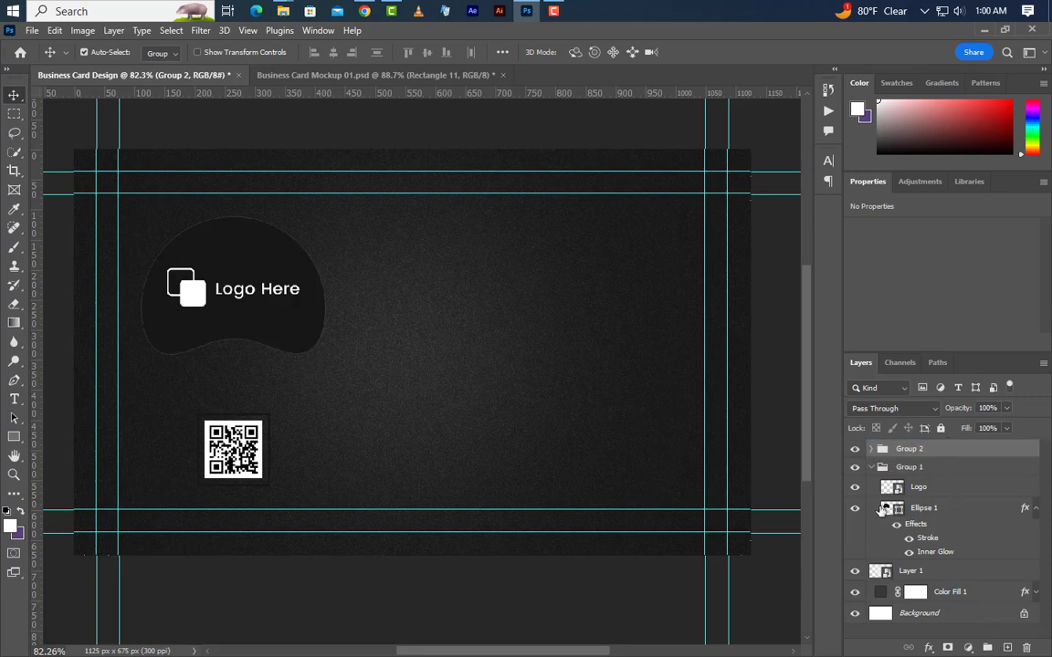
Collapse Group 1 and rename the new group QR.
click(870, 468)
double_click(909, 452)
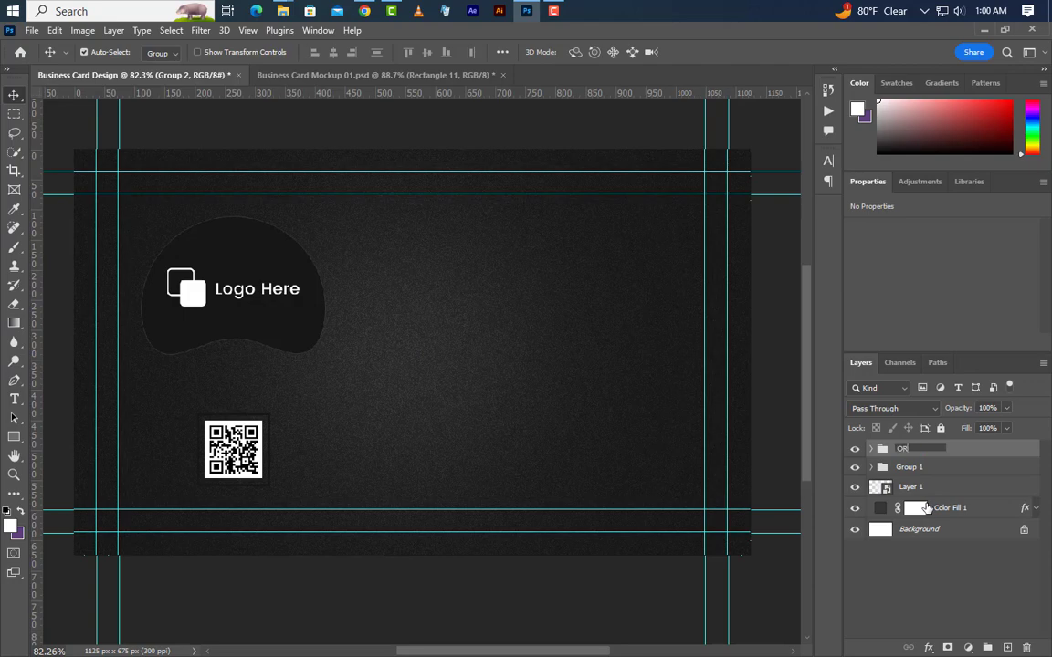
text(QR)
key(Return)
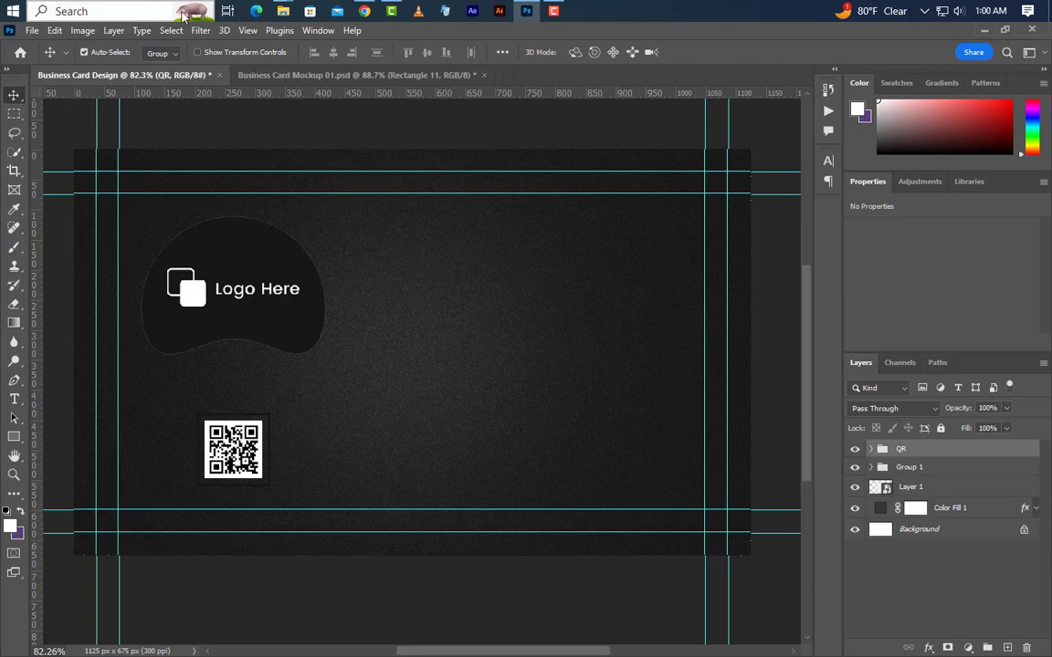
click(246, 31)
mouse_move(292, 413)
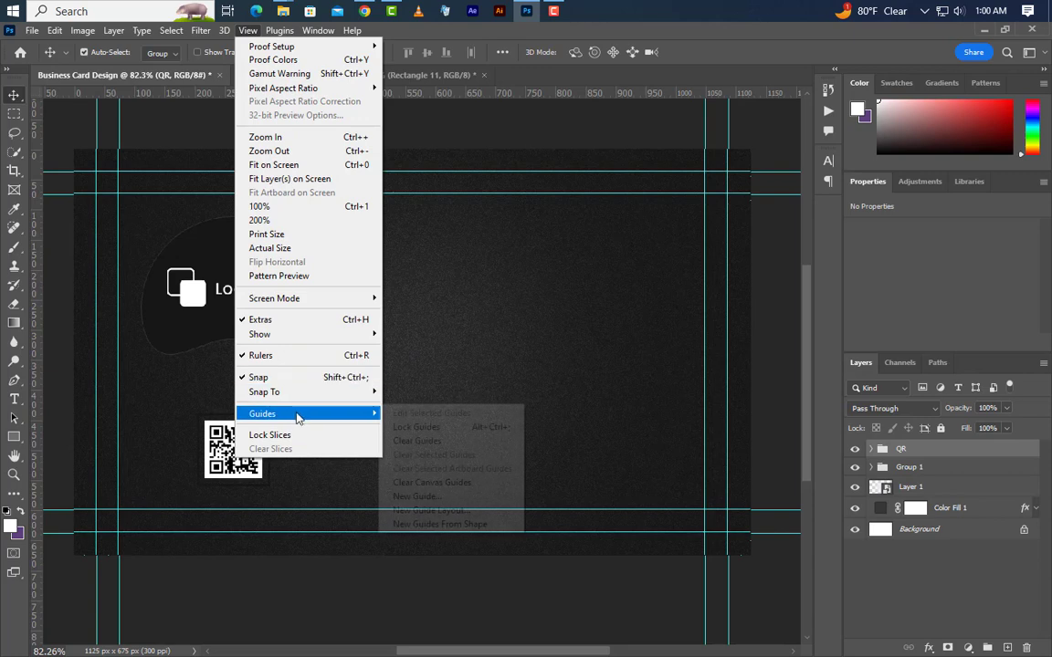
Add a vertical guide at 495 px.
click(418, 496)
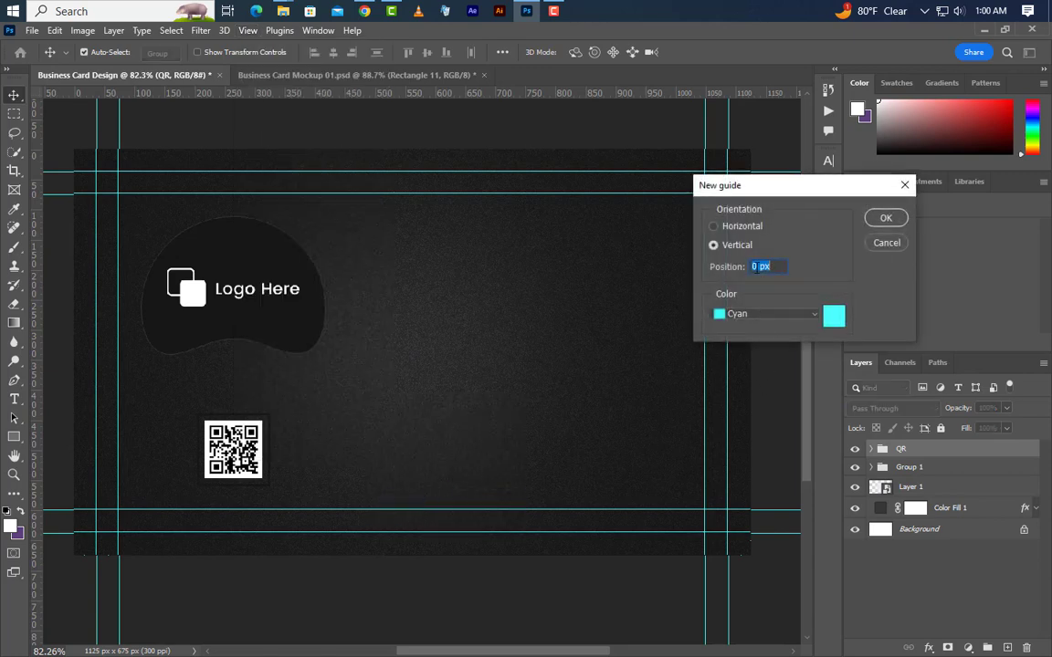
text(495)
click(884, 220)
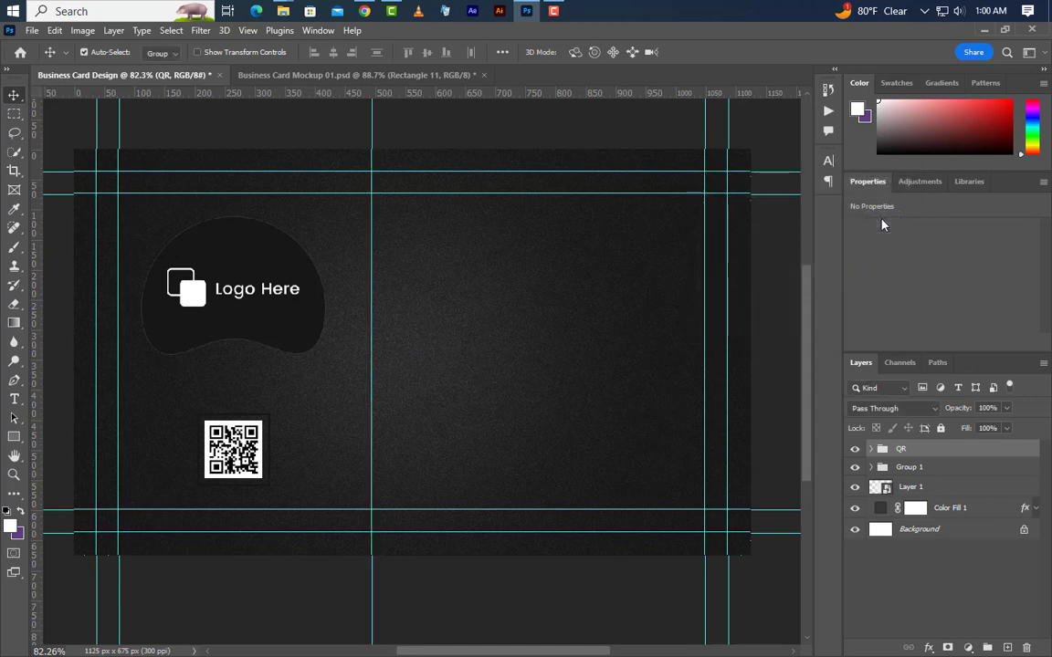
Draw a white rectangle covering the card's right side.
click(15, 440)
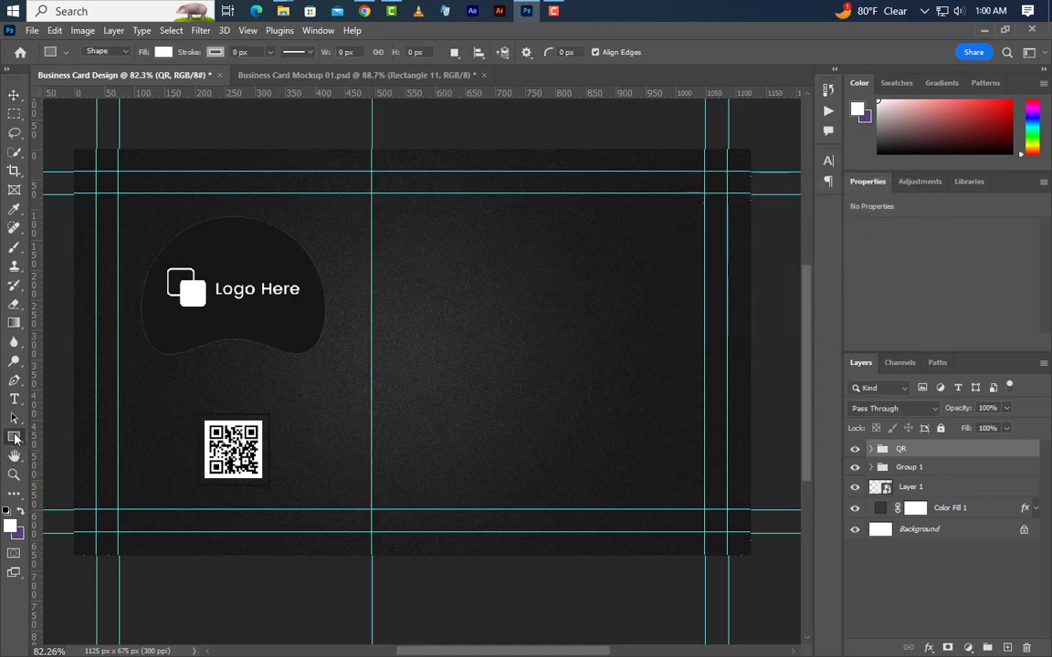
click(61, 440)
drag(756, 143, 373, 562)
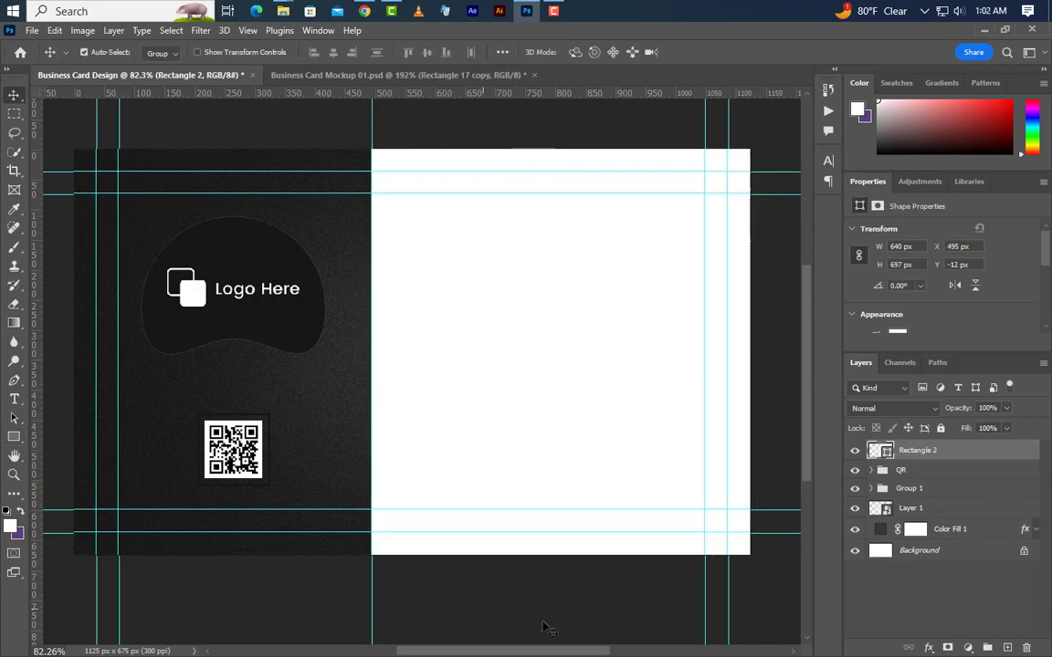
click(872, 489)
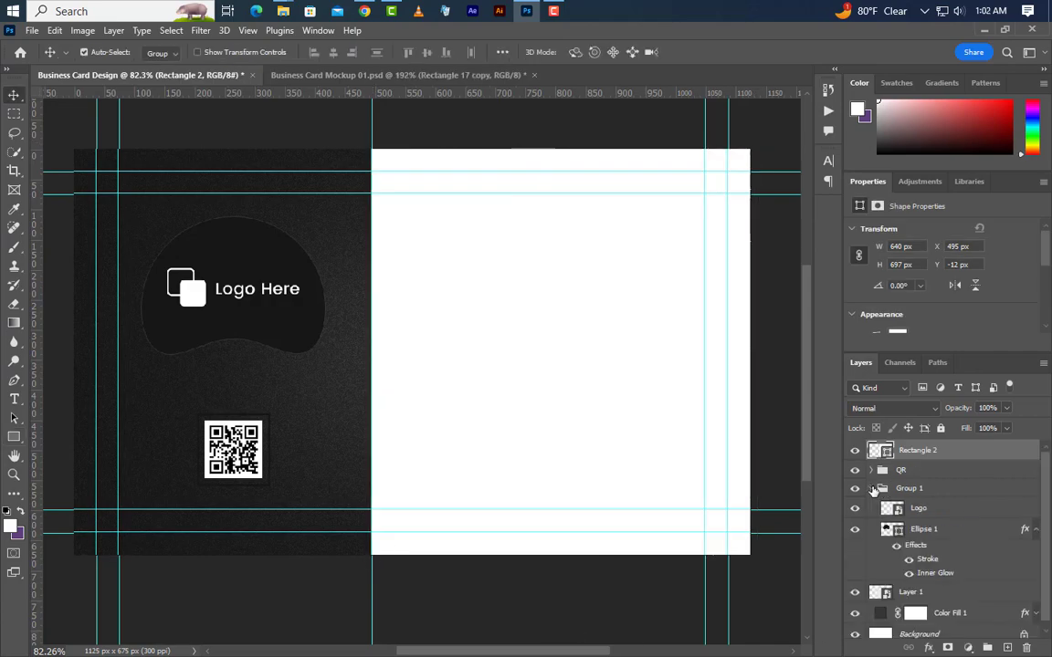
Copy Ellipse 1's stroke and inner glow style onto Rectangle 2.
click(963, 531)
right_click(955, 535)
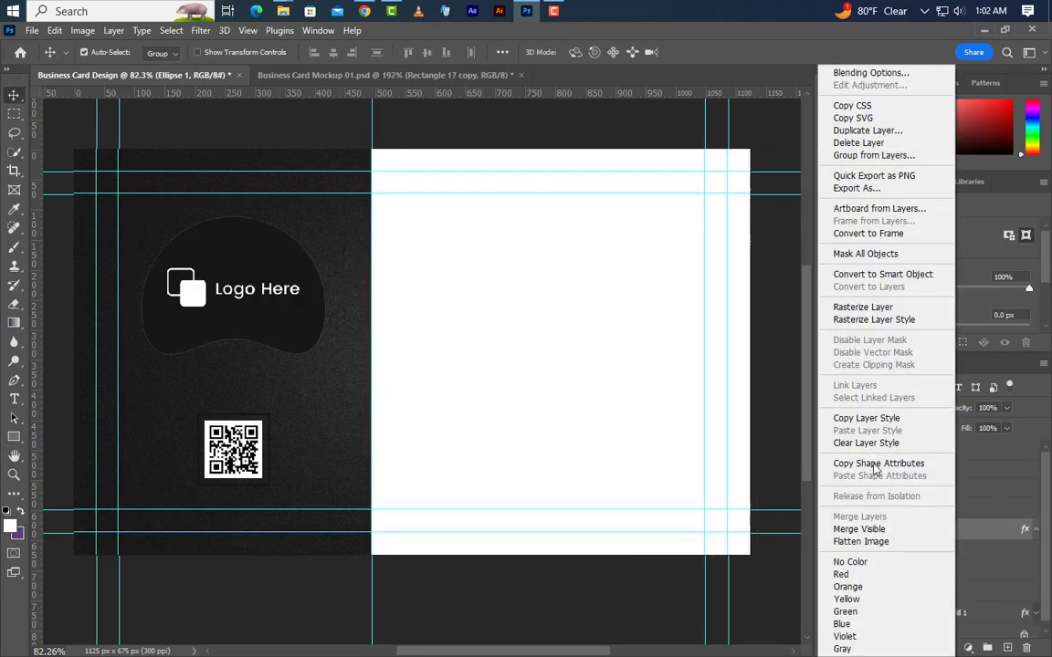
click(866, 418)
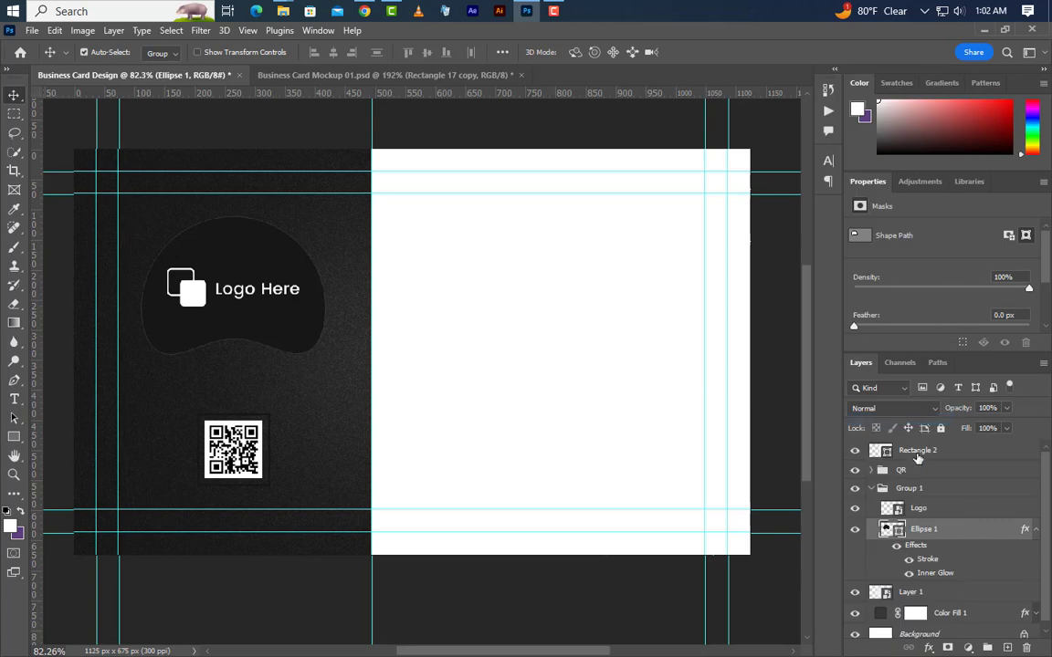
click(918, 457)
right_click(955, 461)
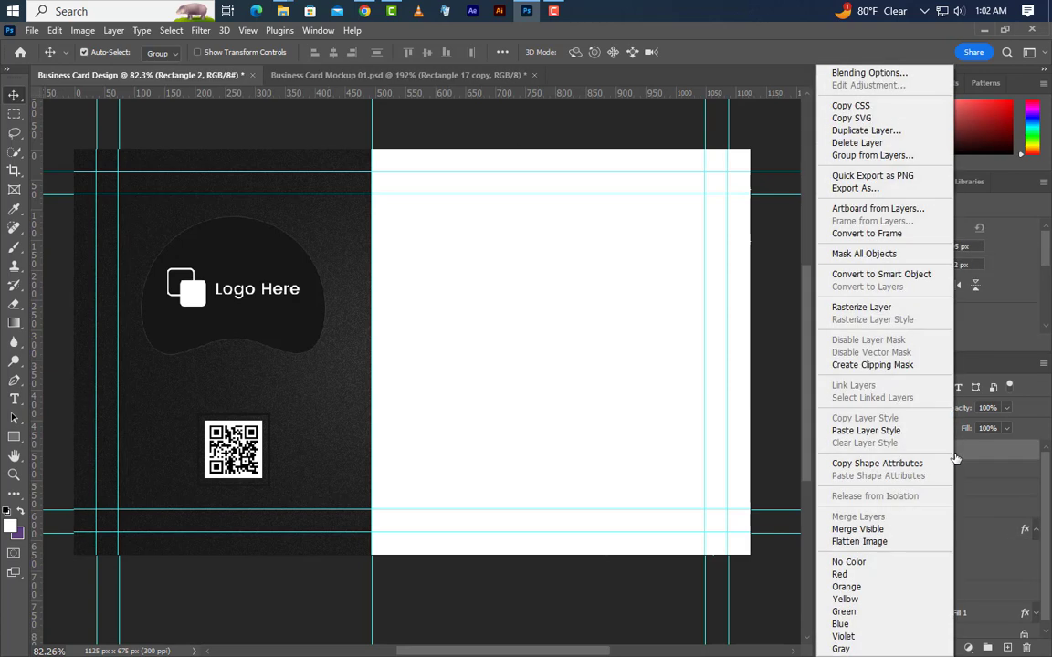
click(865, 432)
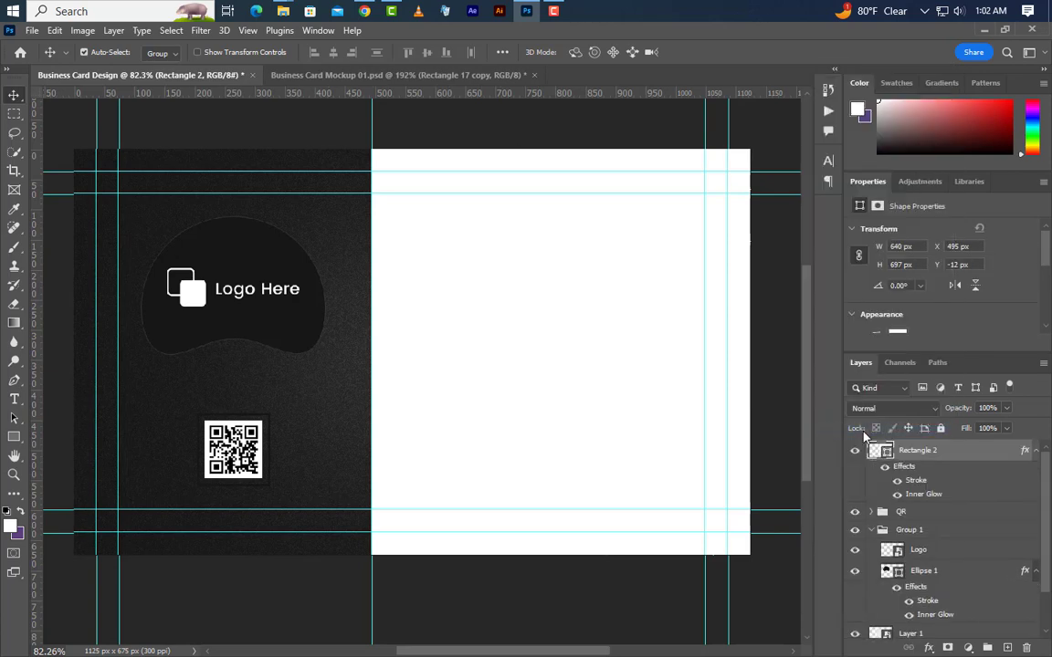
Fill Rectangle 2 with the card's near-black #161616 sampled from the background.
double_click(885, 453)
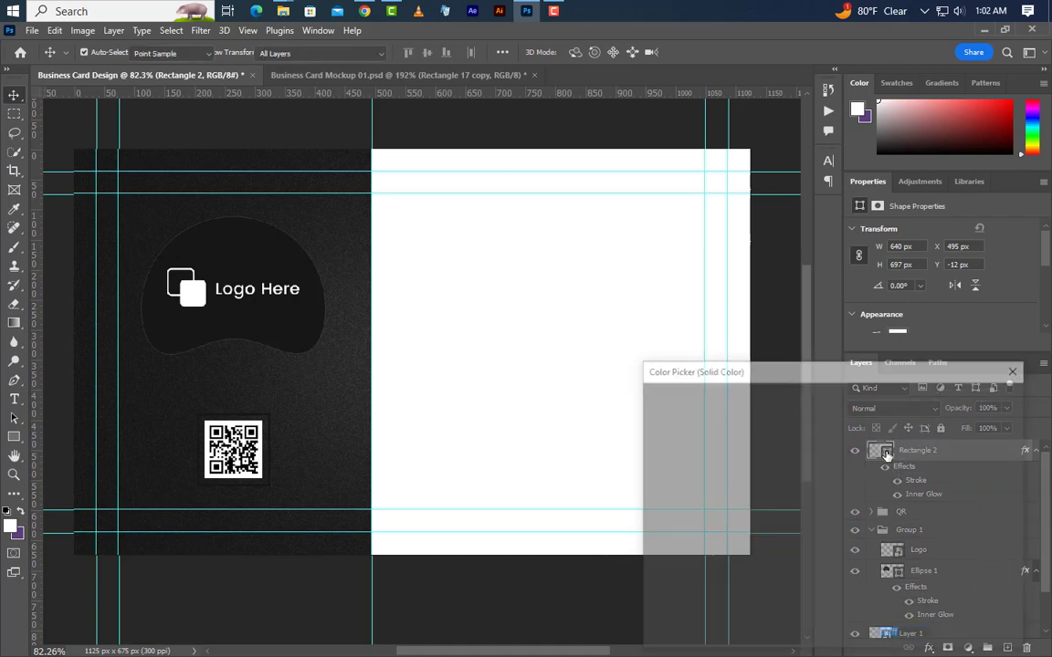
text(363636)
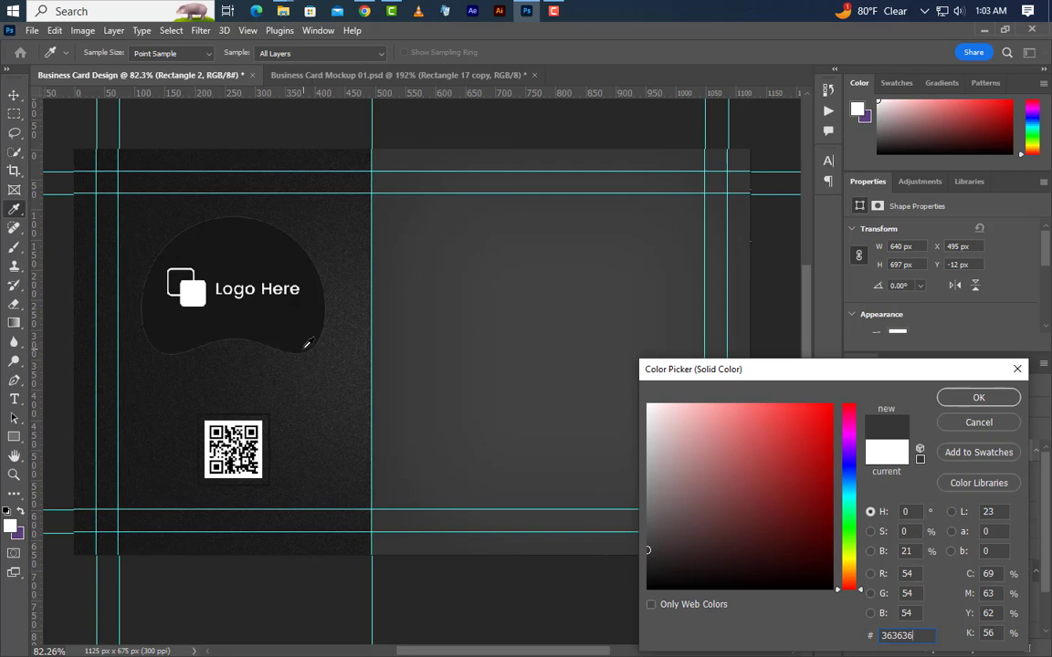
click(369, 367)
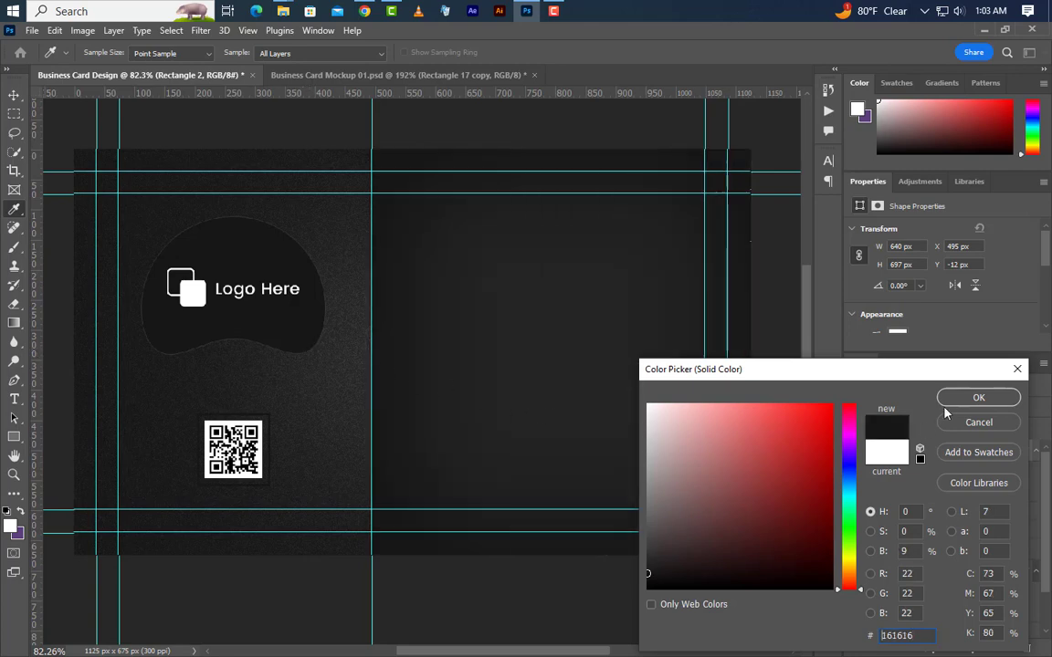
click(948, 399)
key(v)
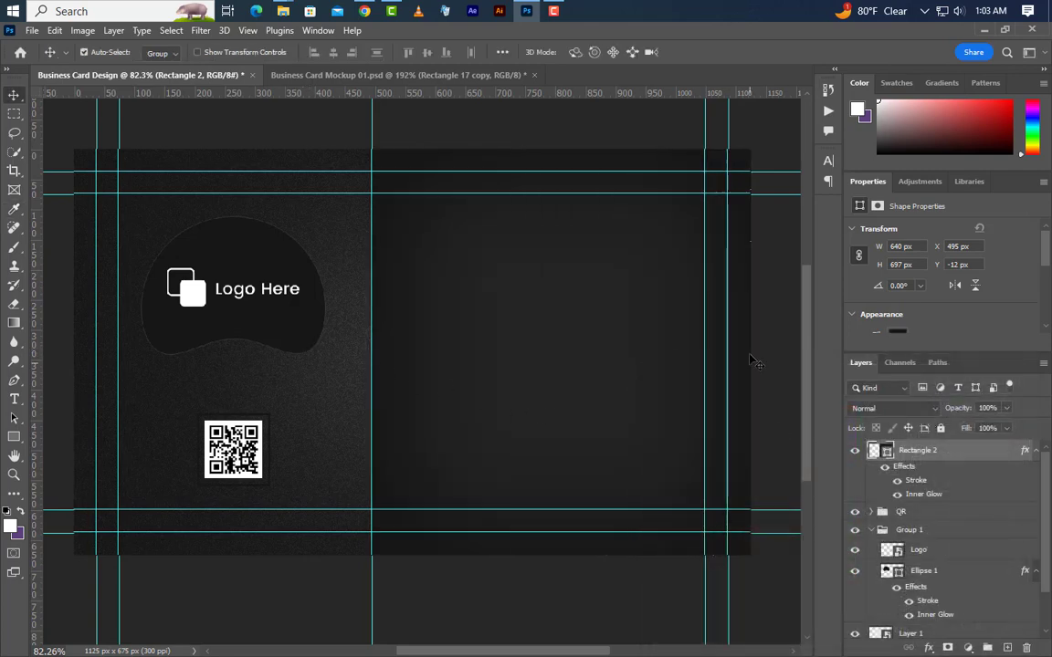
key(ctrl+1)
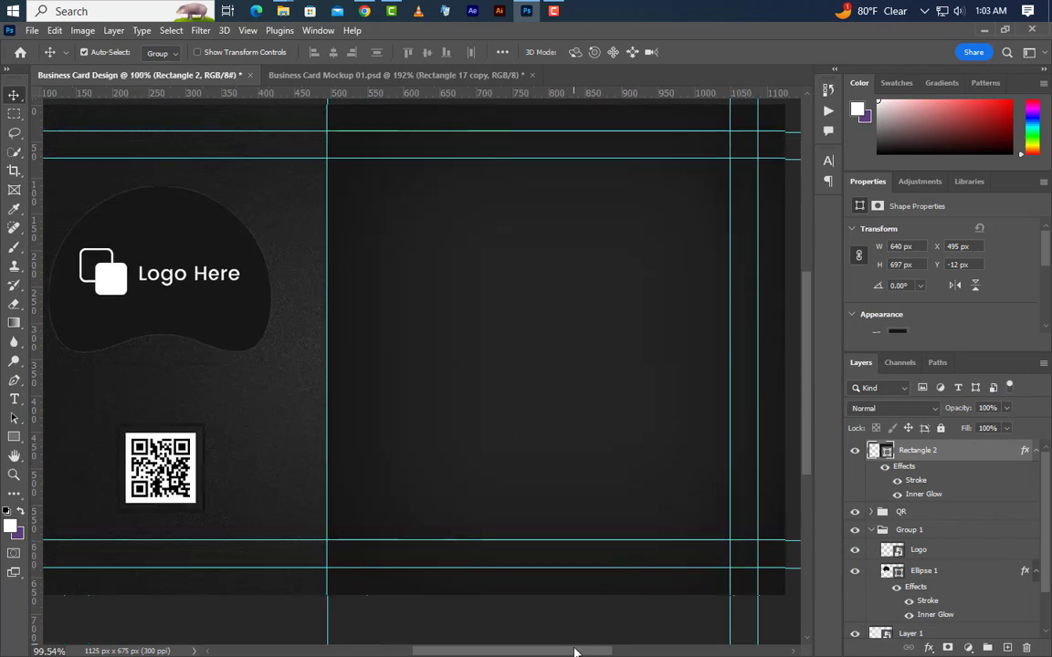
Lower Rectangle 2's Inner Glow opacity from 6% to 2%.
drag(575, 651, 592, 650)
scroll(580, 549, up, 1)
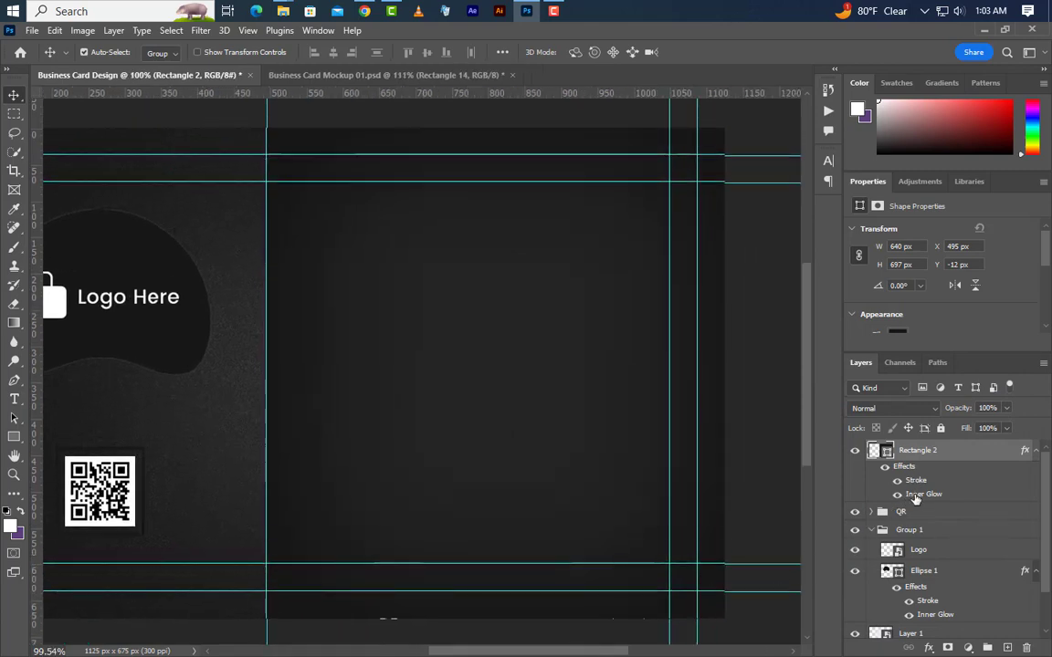
double_click(915, 498)
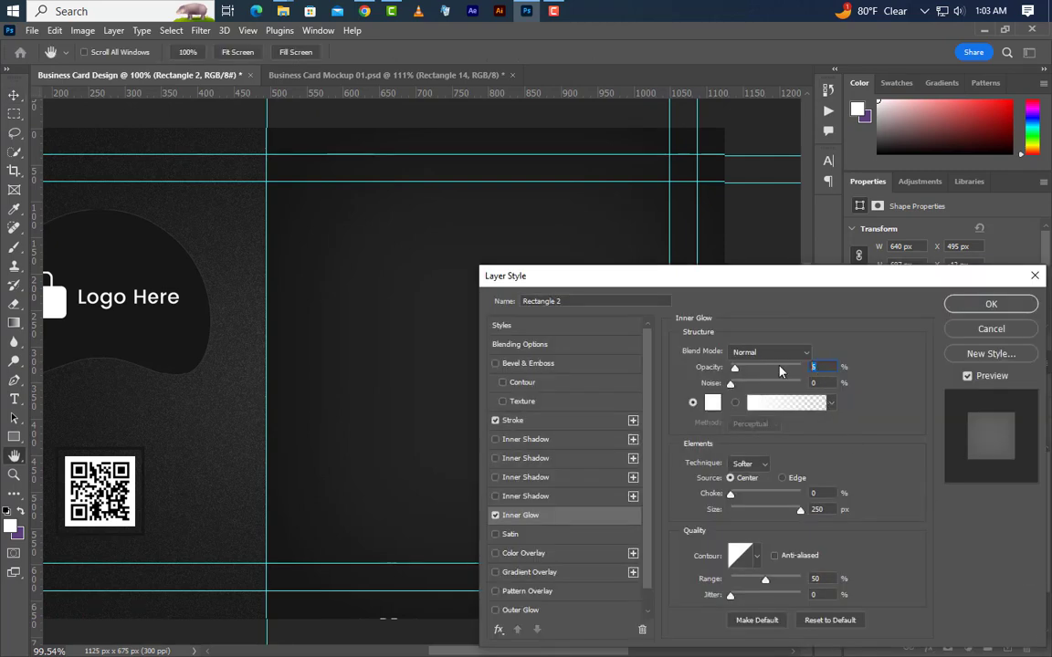
text(2)
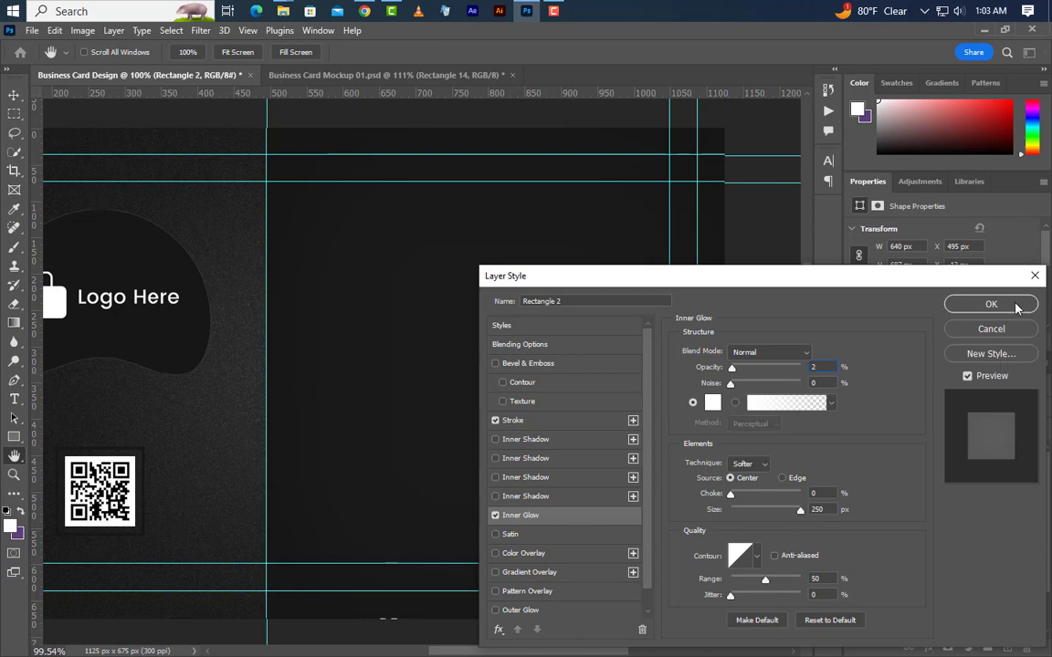
click(1016, 306)
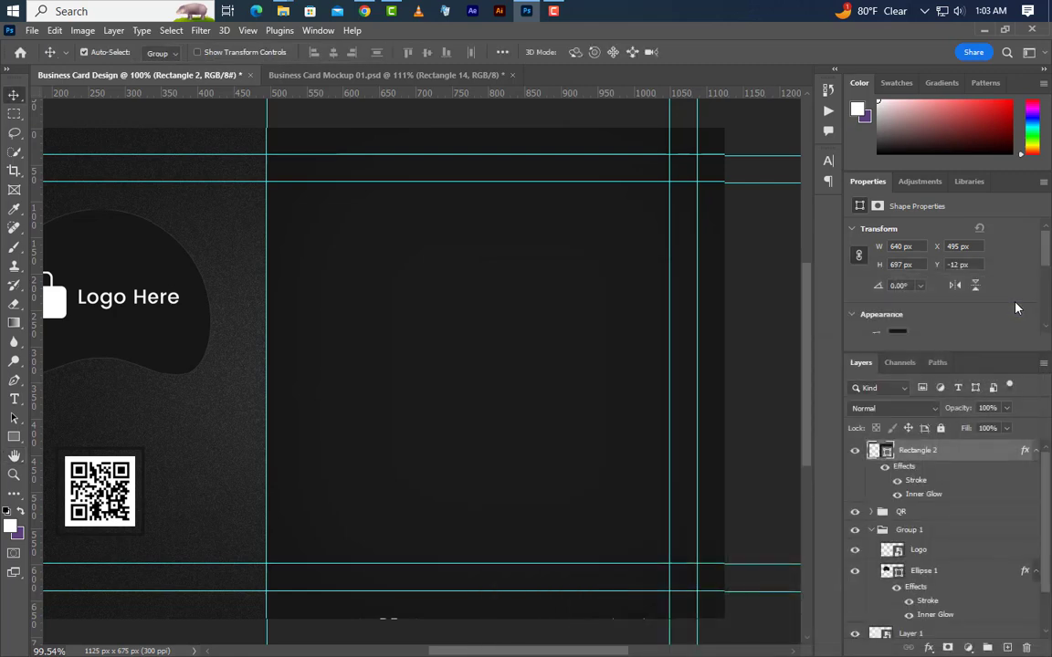
click(1035, 450)
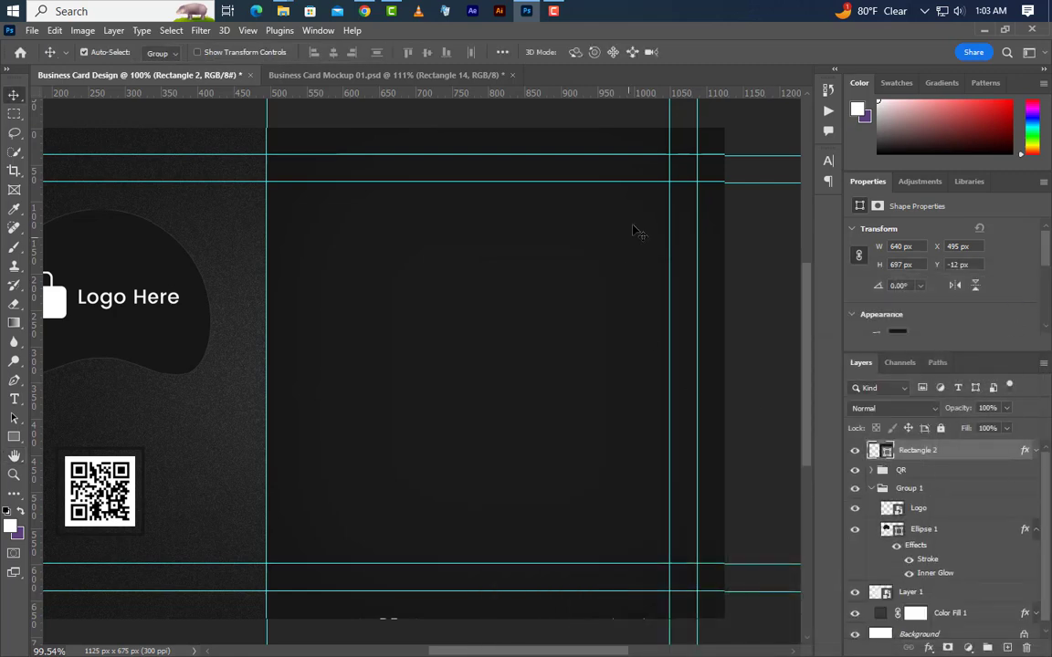
Add a new layer and draw a small white rectangle on the right panel.
scroll(638, 218, up, 1)
scroll(638, 218, up, 1)
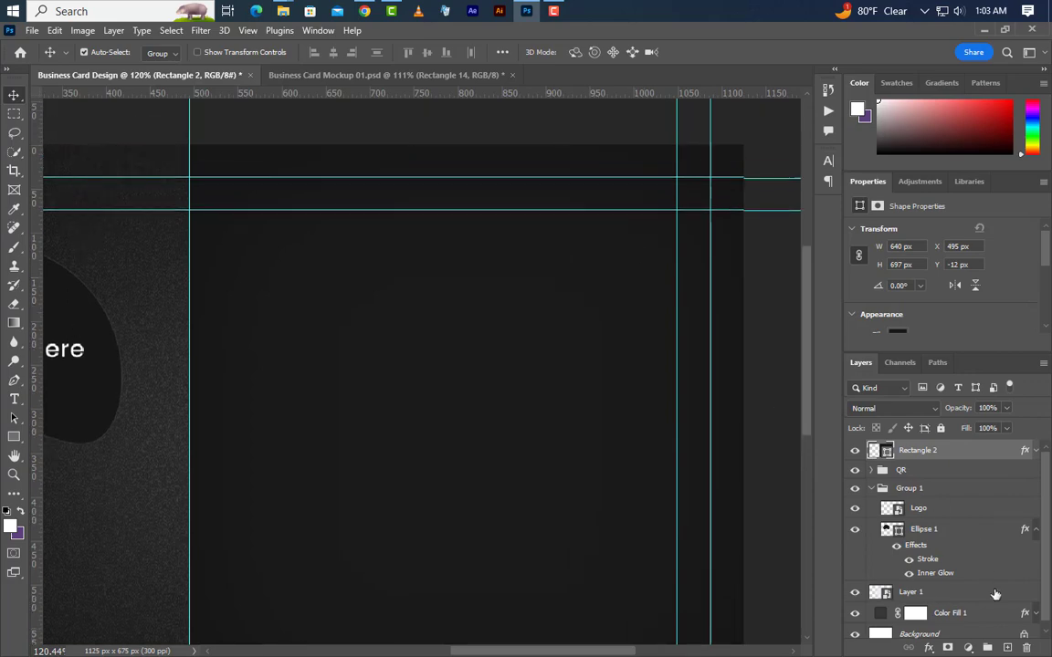
click(1007, 648)
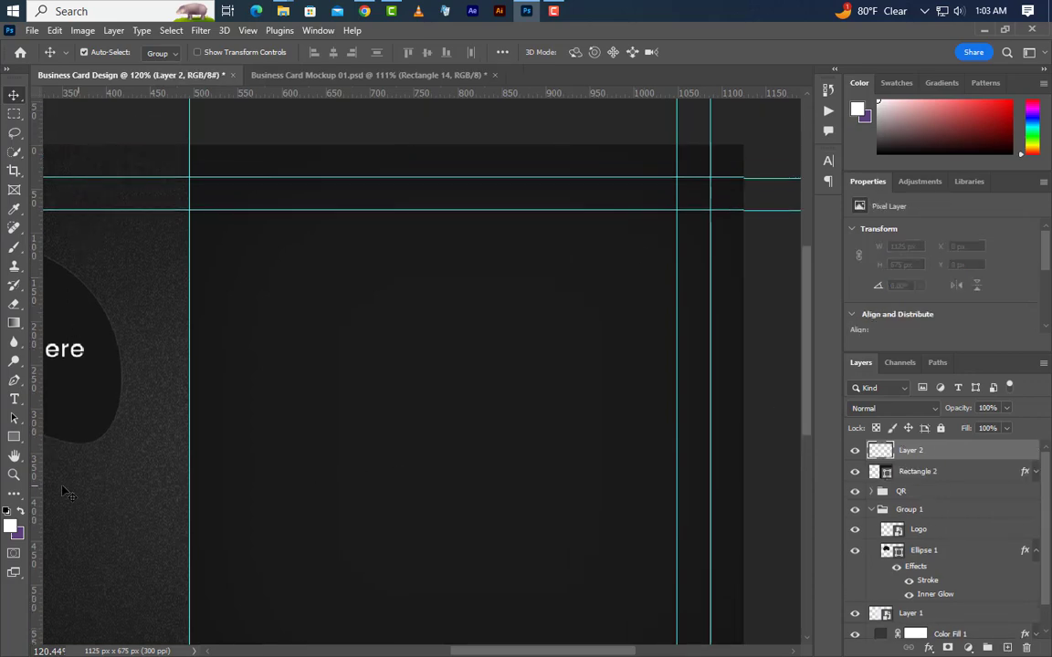
click(13, 442)
right_click(14, 442)
click(56, 440)
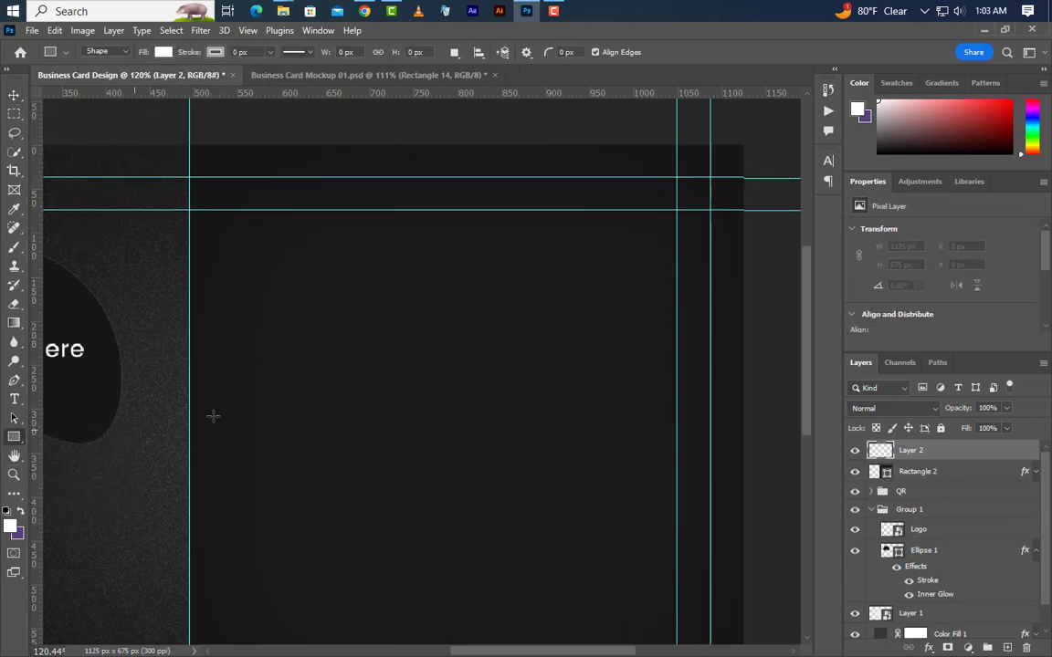
mouse_move(366, 309)
mouse_down()
mouse_move(510, 372)
mouse_move(571, 370)
mouse_up()
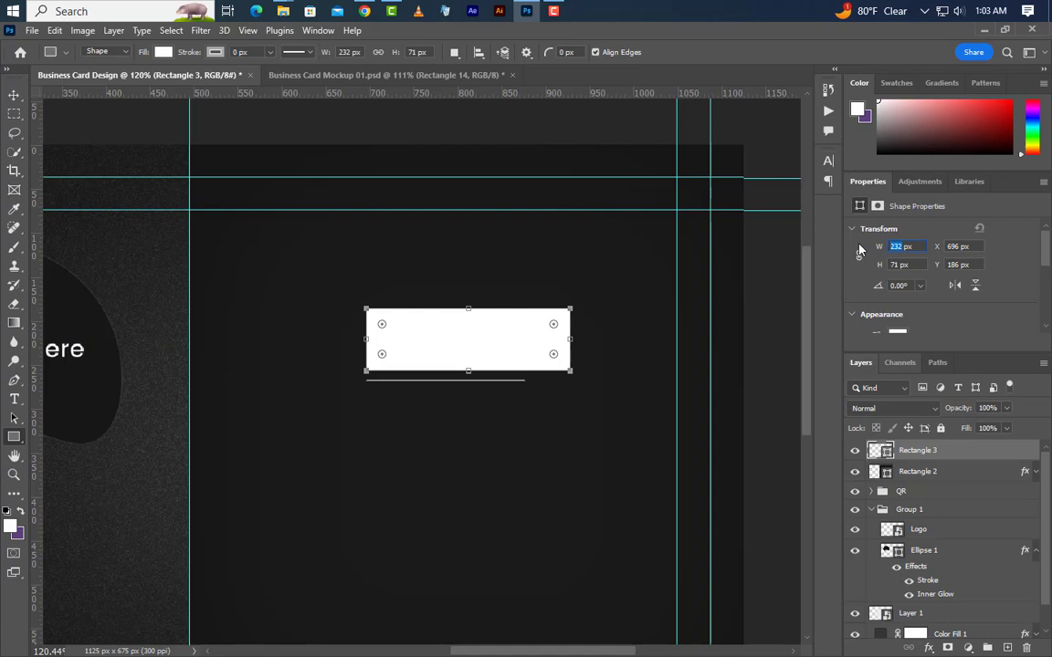
Size the rectangle to 367 × 100 px and shift it about 100 px left.
text(367)
key(Return)
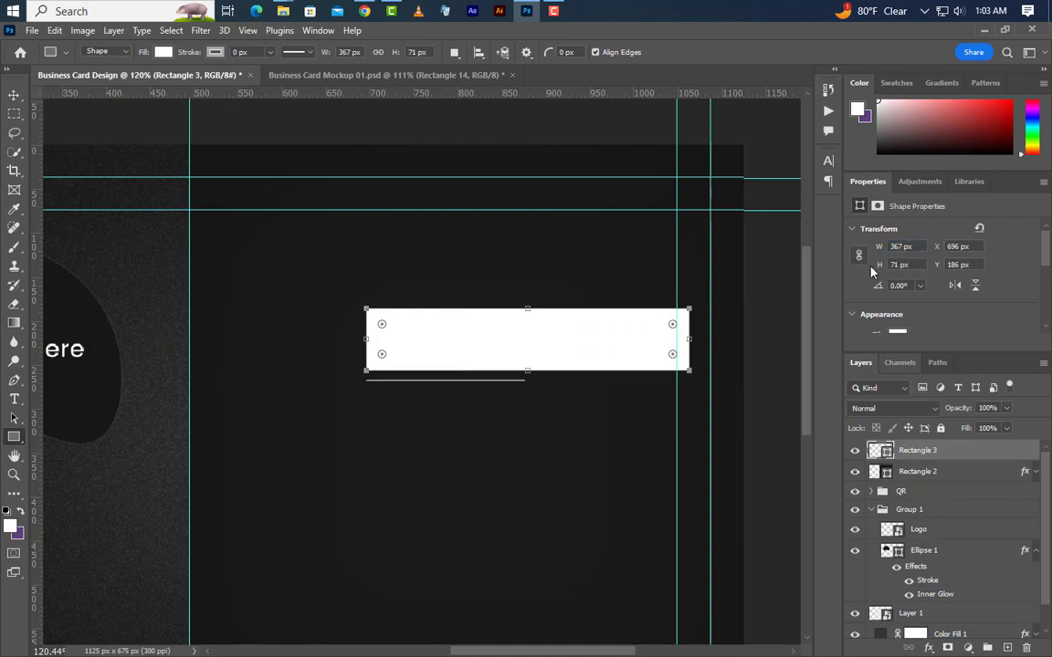
text(100)
key(Return)
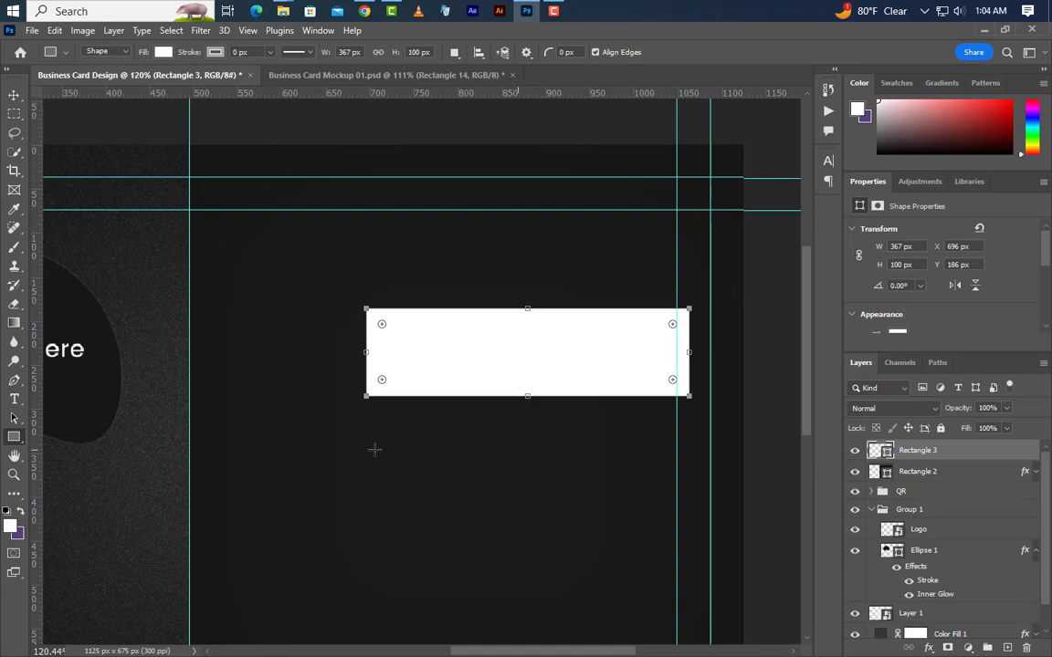
click(14, 95)
drag(558, 358, 471, 362)
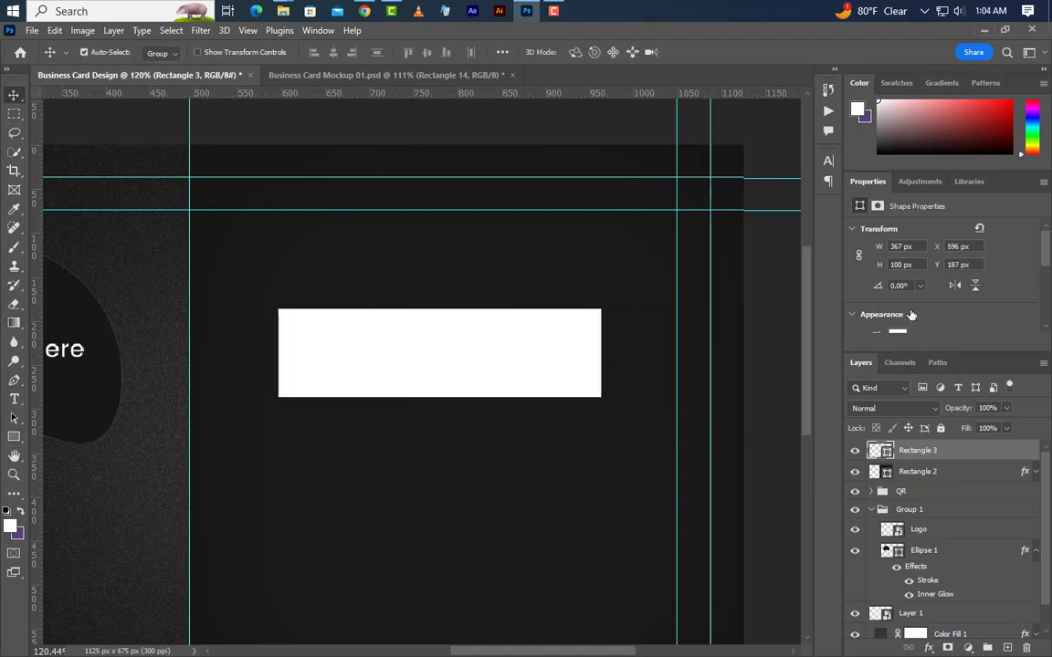
scroll(893, 281, down, 5)
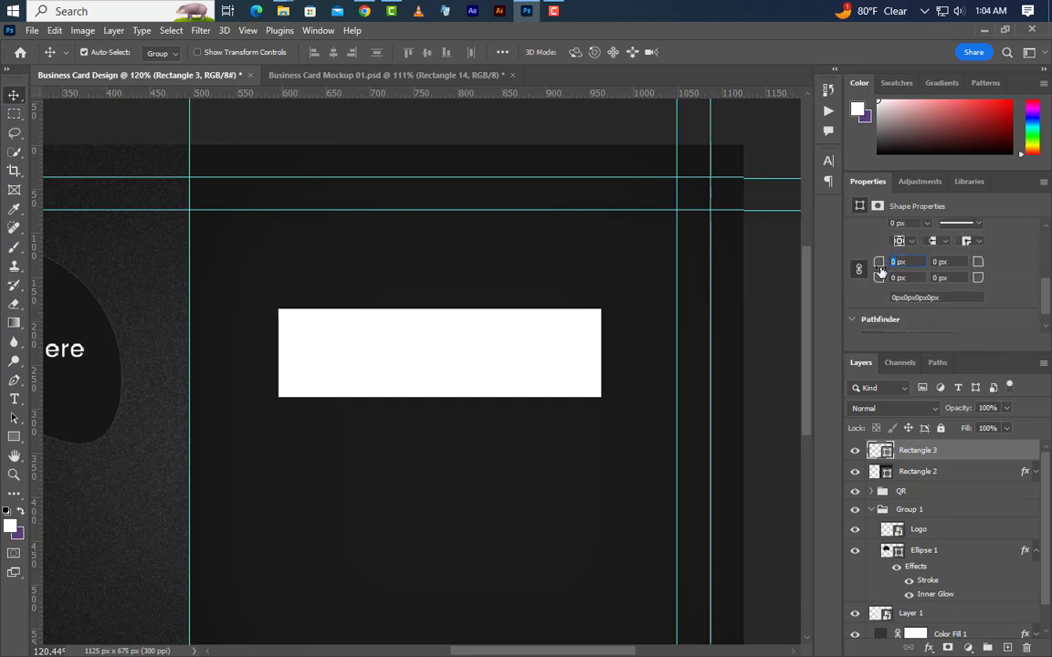
Round the bar's corners by 15 px and duplicate it as a 41 px square-cornered right end piece.
key(Return)
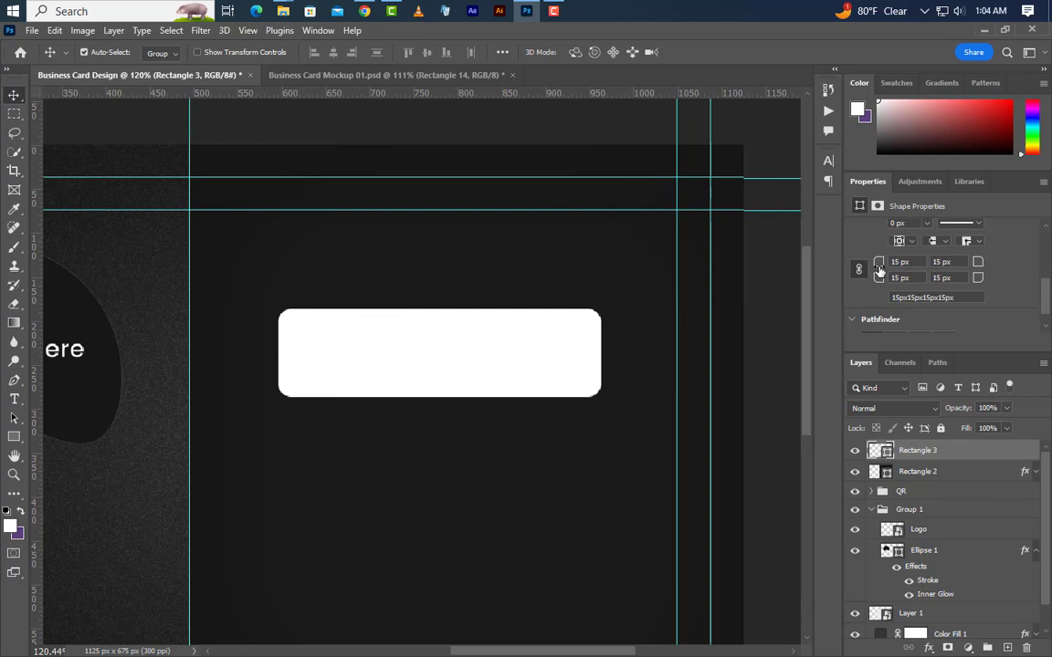
drag(350, 369, 652, 366)
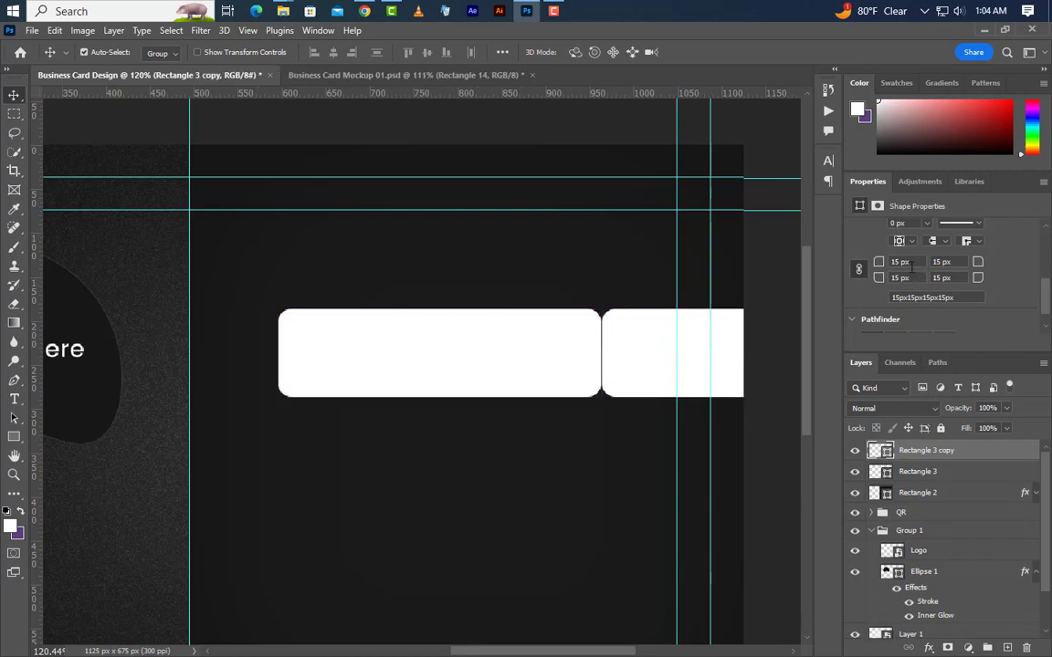
scroll(901, 263, up, 5)
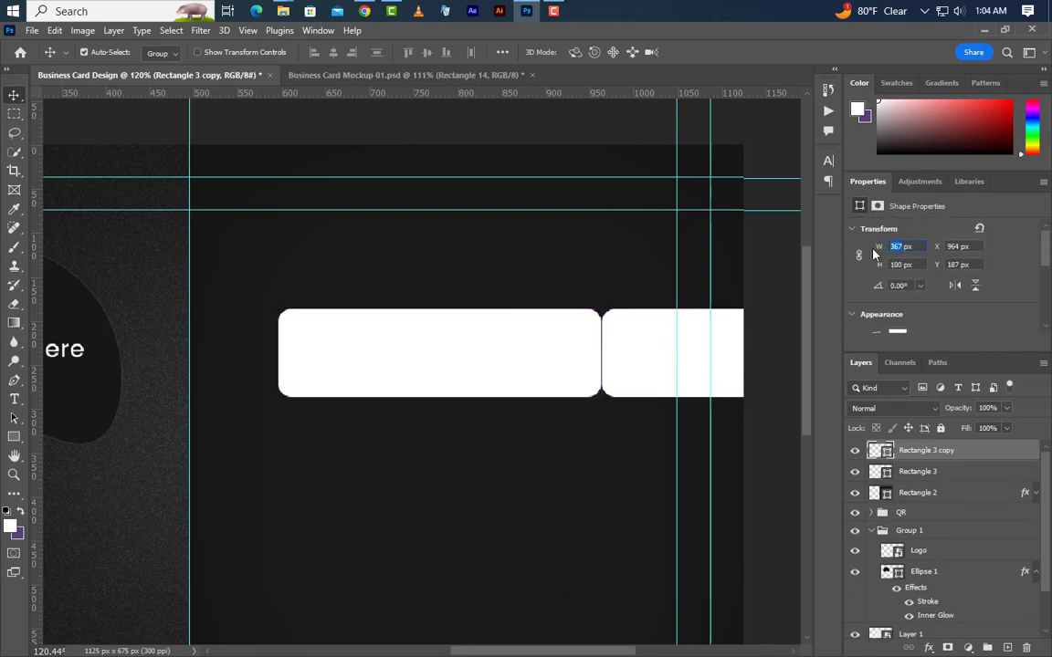
text(41)
key(Return)
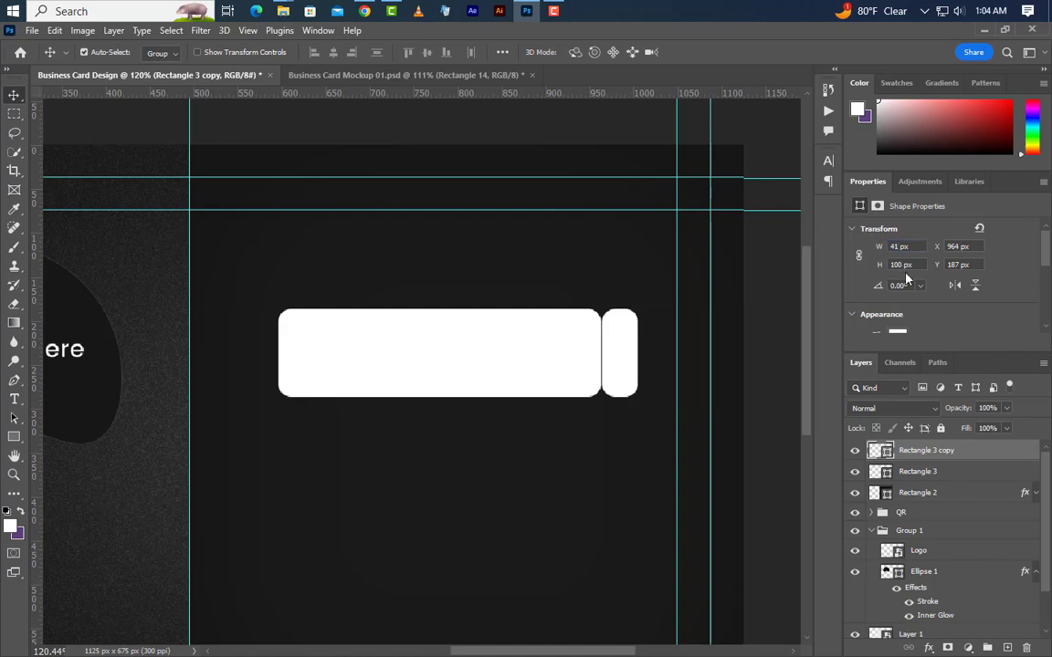
scroll(907, 279, down, 5)
click(877, 286)
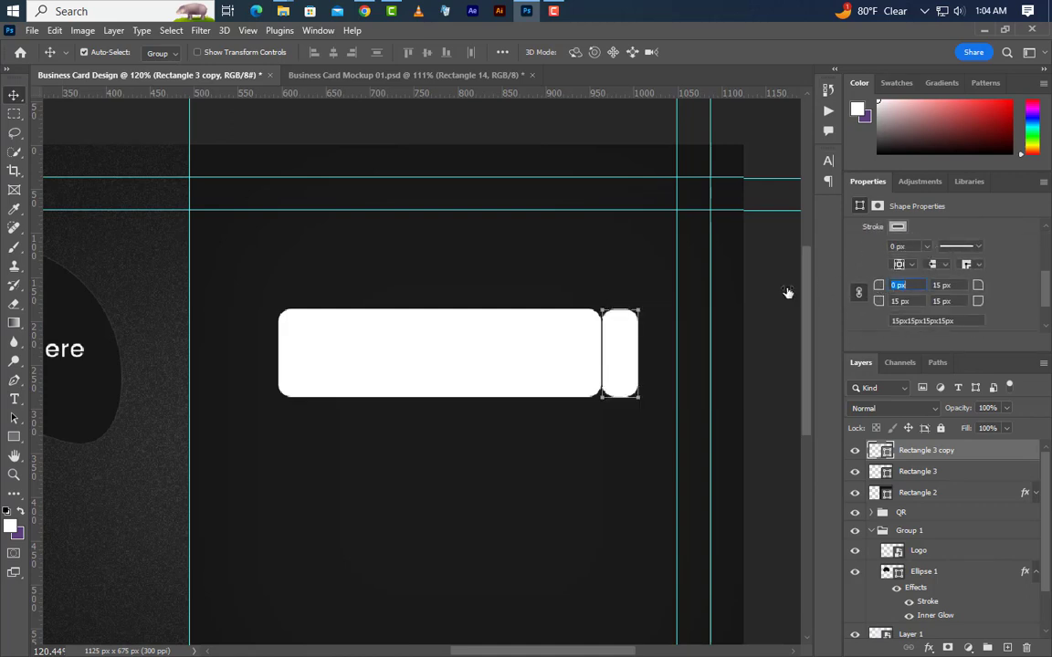
text(0)
key(Return)
Copy the square end piece onto the bar's left side.
scroll(577, 398, up, 3)
scroll(646, 370, up, 1)
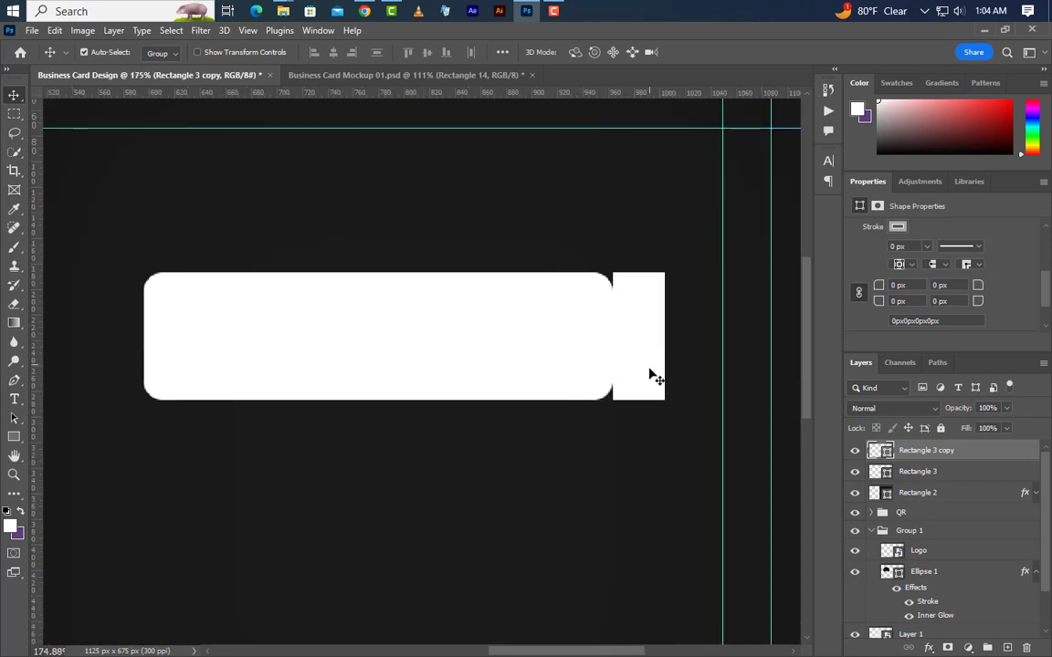
drag(629, 371, 122, 371)
key(ctrl+j)
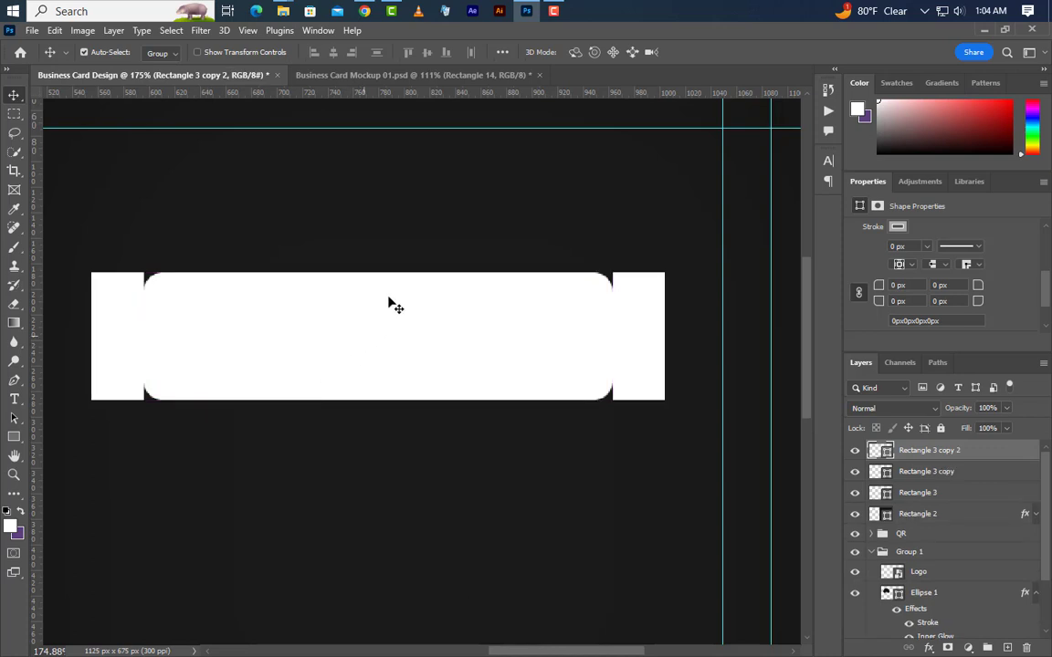
Add horizontal guides along the bar's top and bottom edges at Y 187 and 287 px.
drag(432, 98, 390, 273)
drag(483, 98, 436, 400)
click(962, 493)
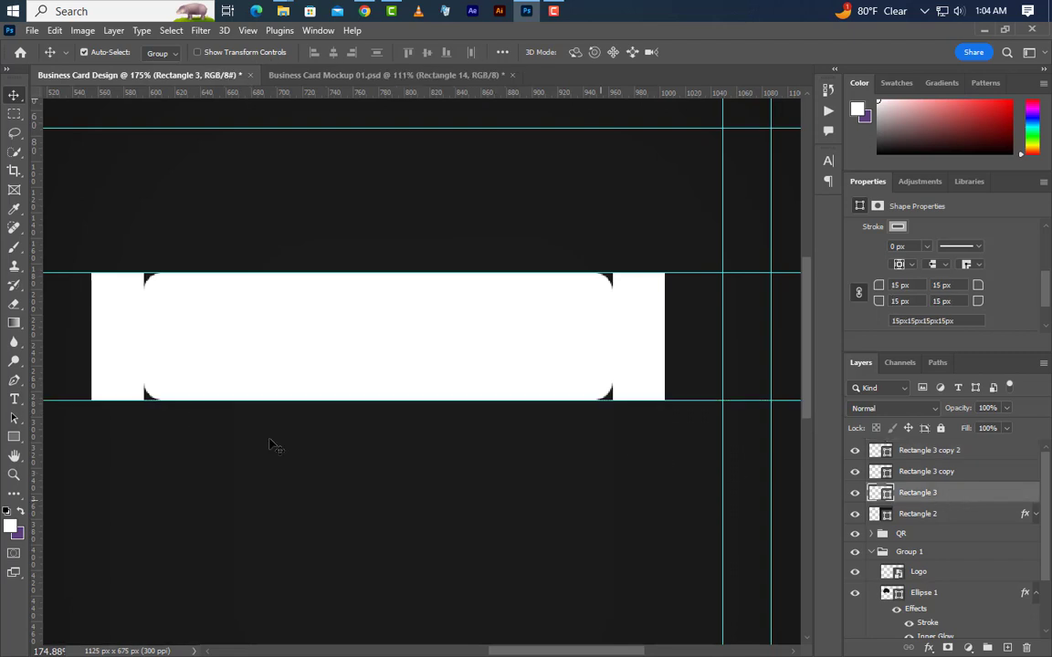
Distort Rectangle 3, pulling its bottom-right and top-left corners out to the end pieces.
click(53, 30)
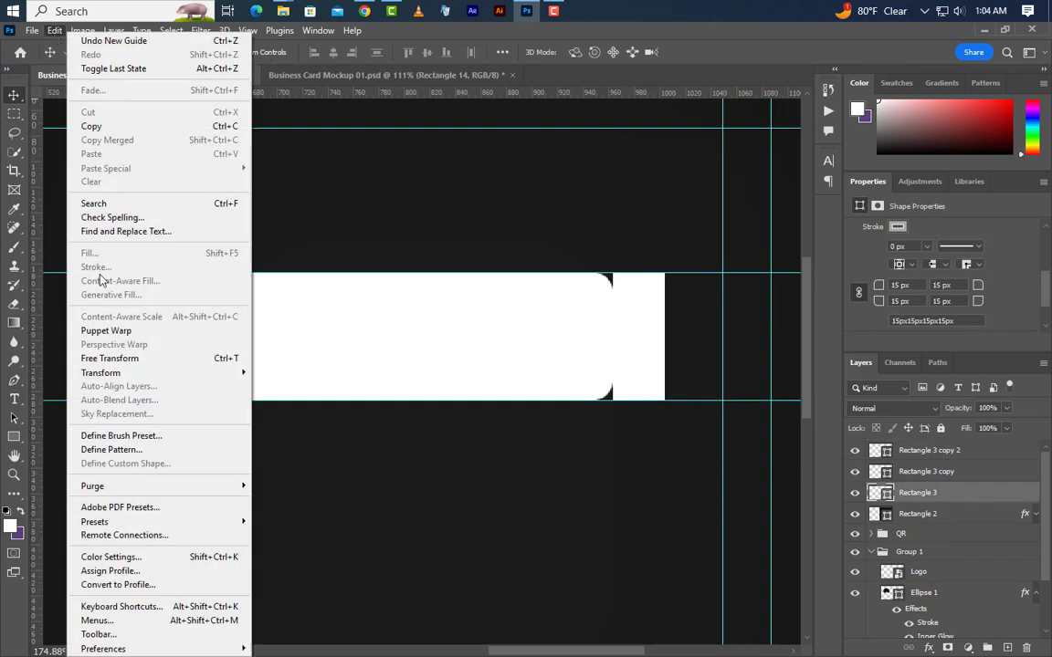
click(101, 358)
right_click(479, 333)
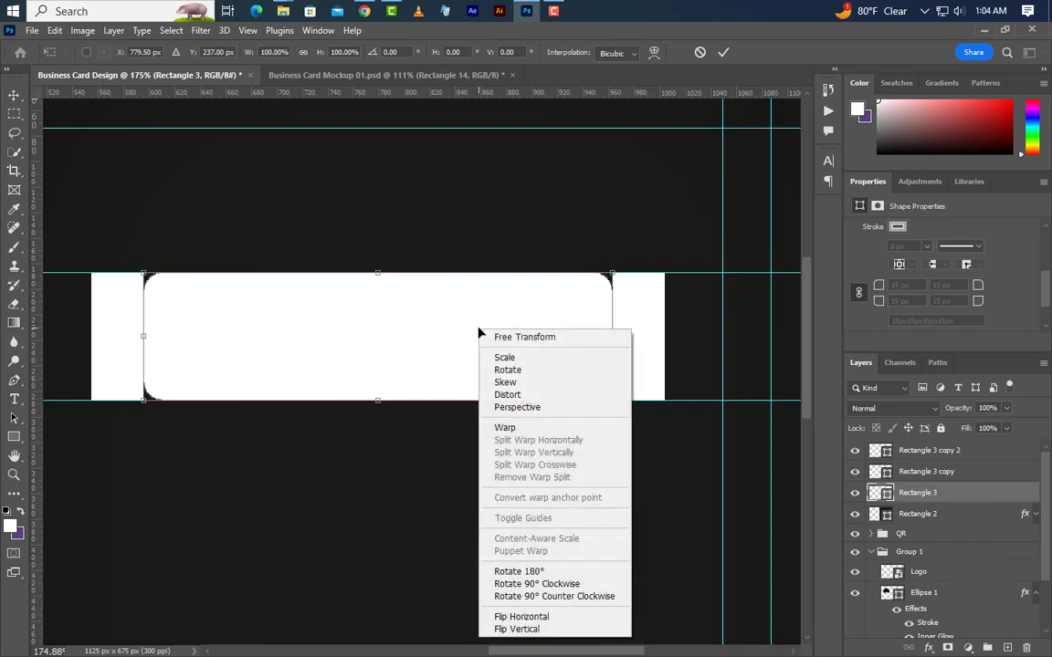
click(518, 397)
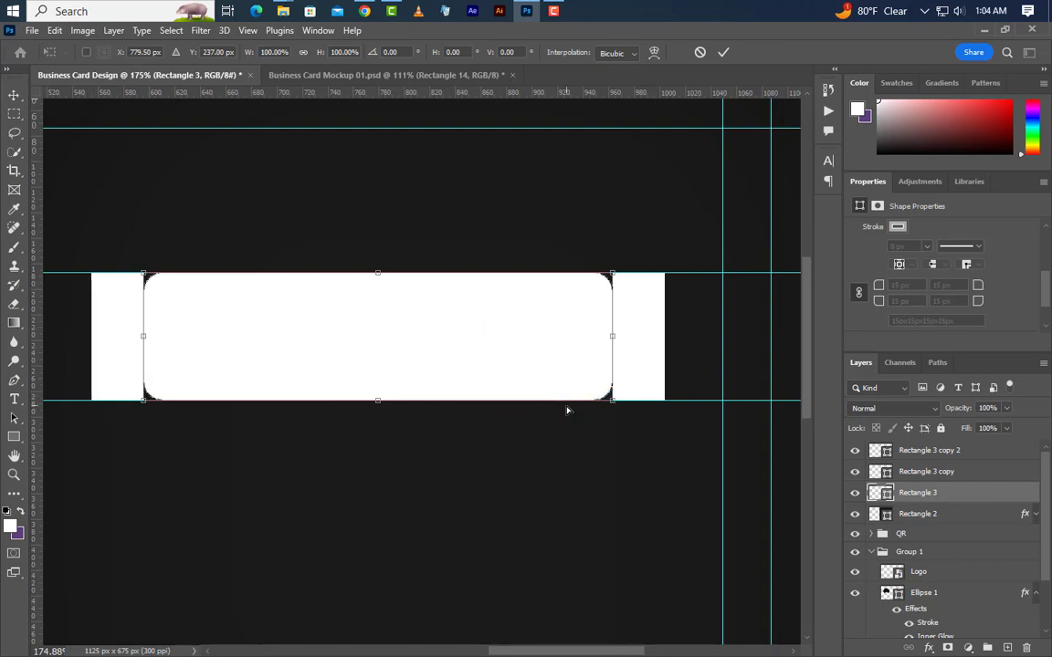
drag(614, 408, 665, 408)
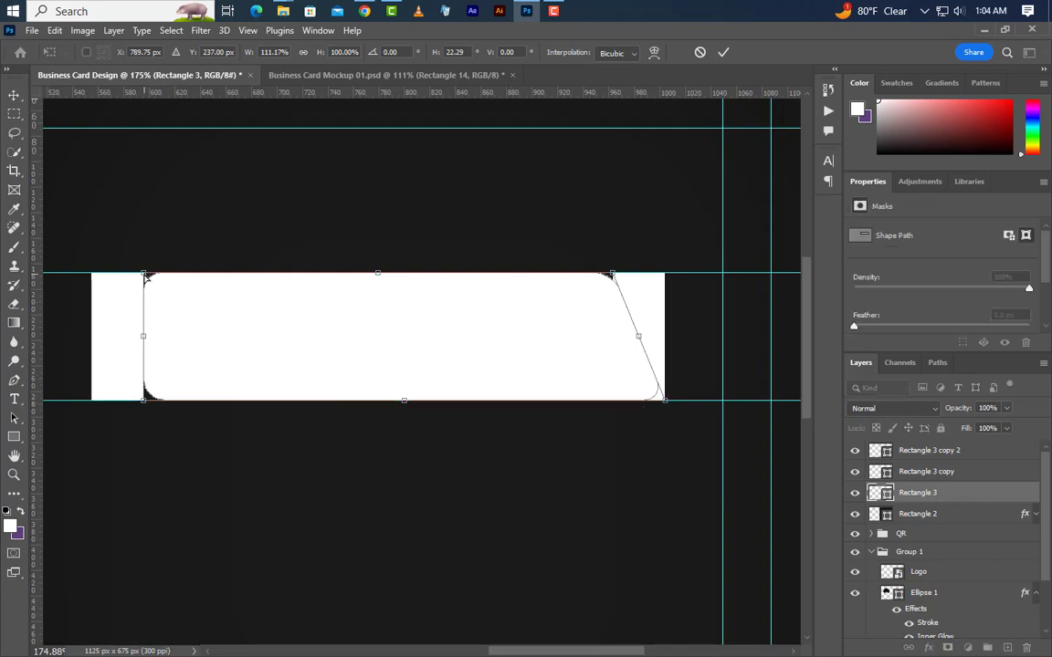
drag(146, 277, 93, 276)
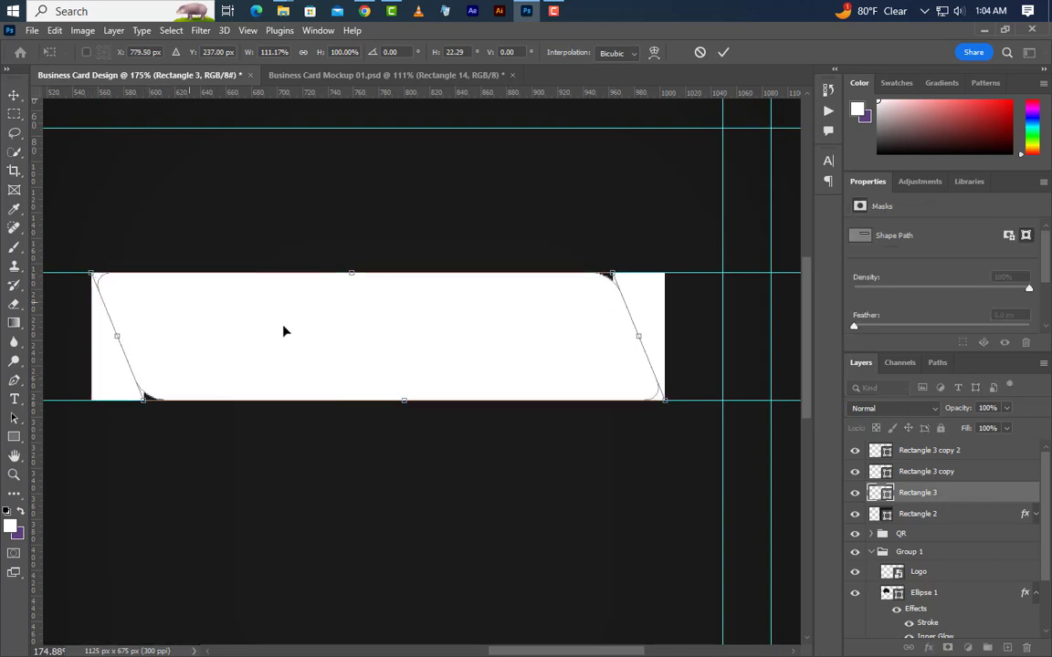
click(723, 52)
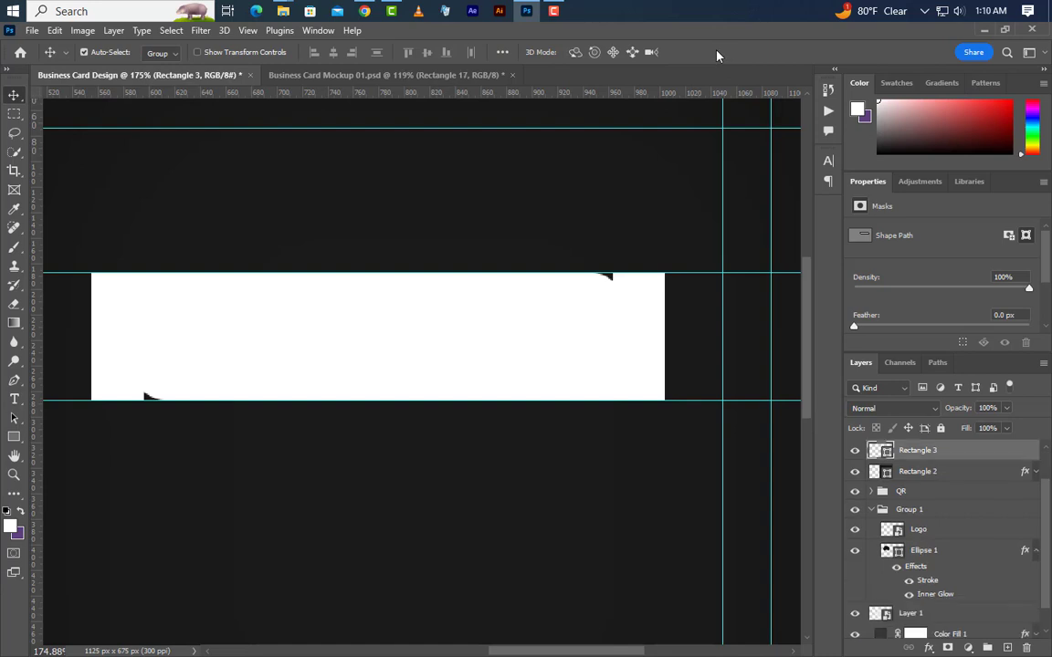
scroll(580, 340, down, 5)
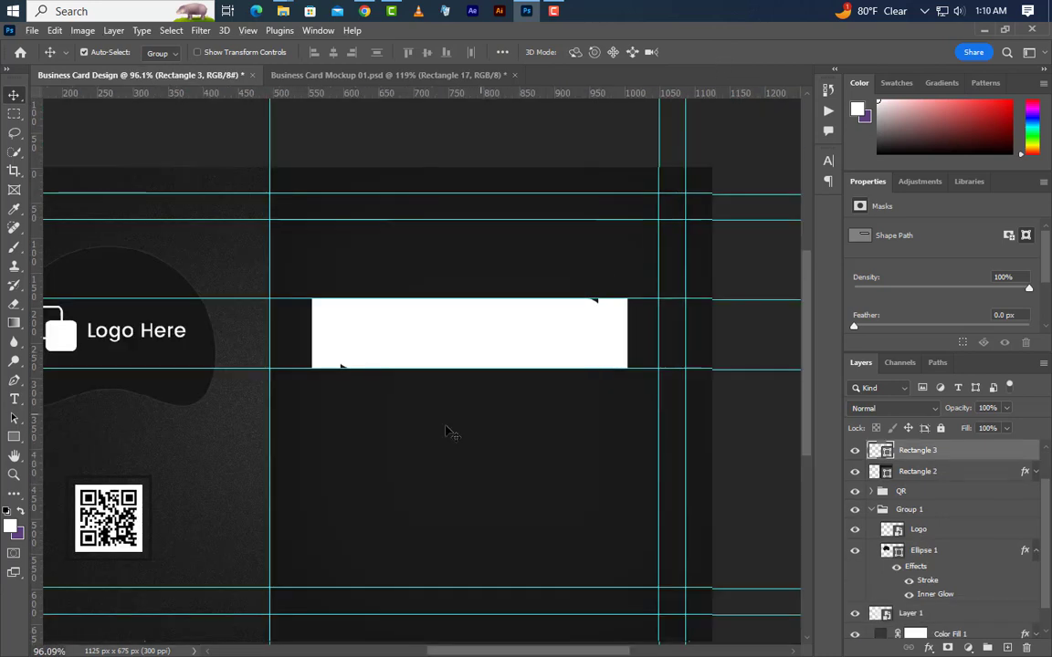
click(175, 355)
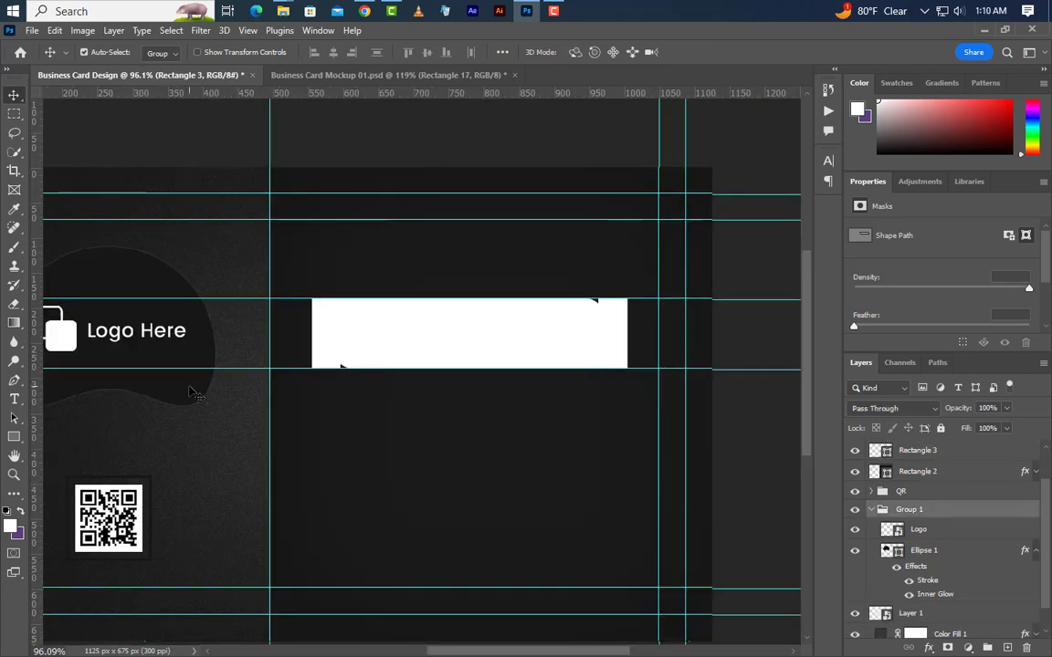
Copy Ellipse 1's stroke and inner glow onto Rectangle 3 and move it to the top.
click(945, 554)
right_click(954, 559)
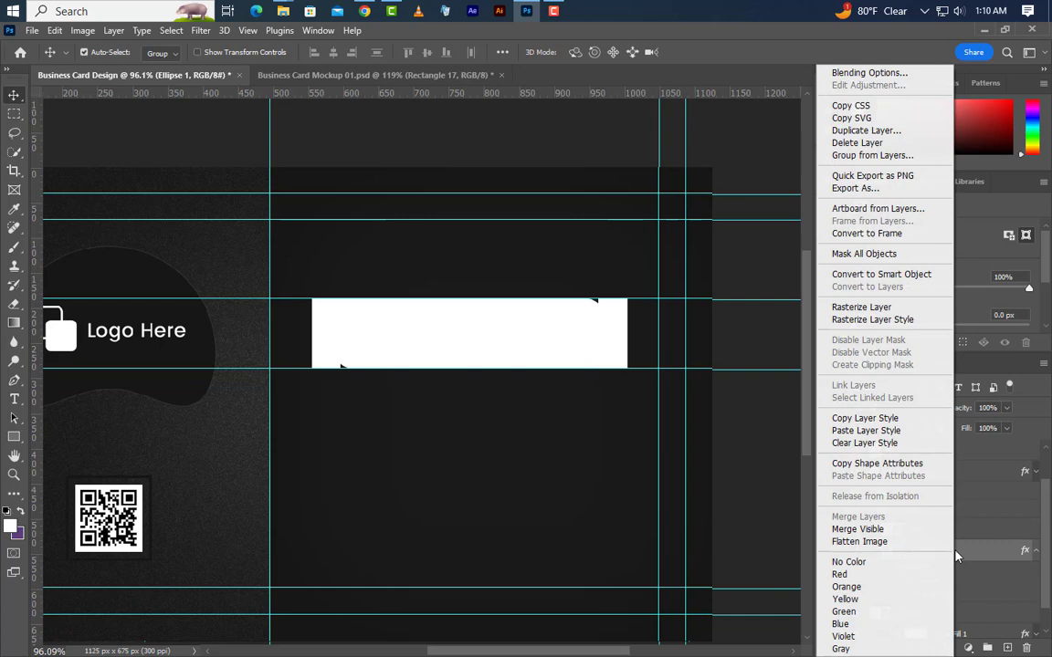
click(890, 420)
scroll(945, 514, up, 2)
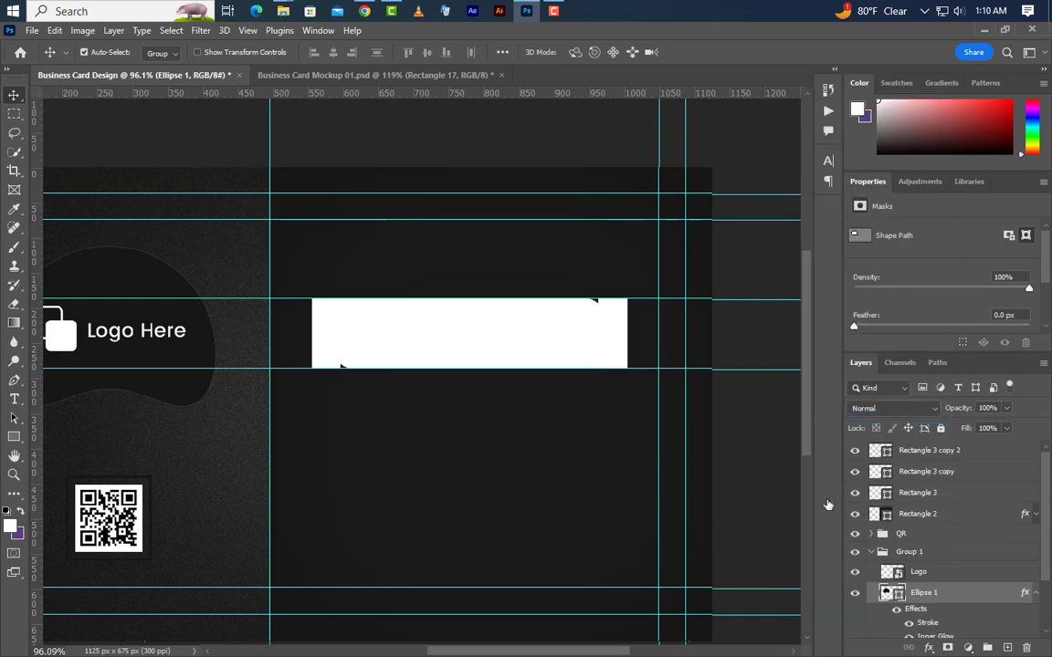
click(968, 493)
right_click(977, 496)
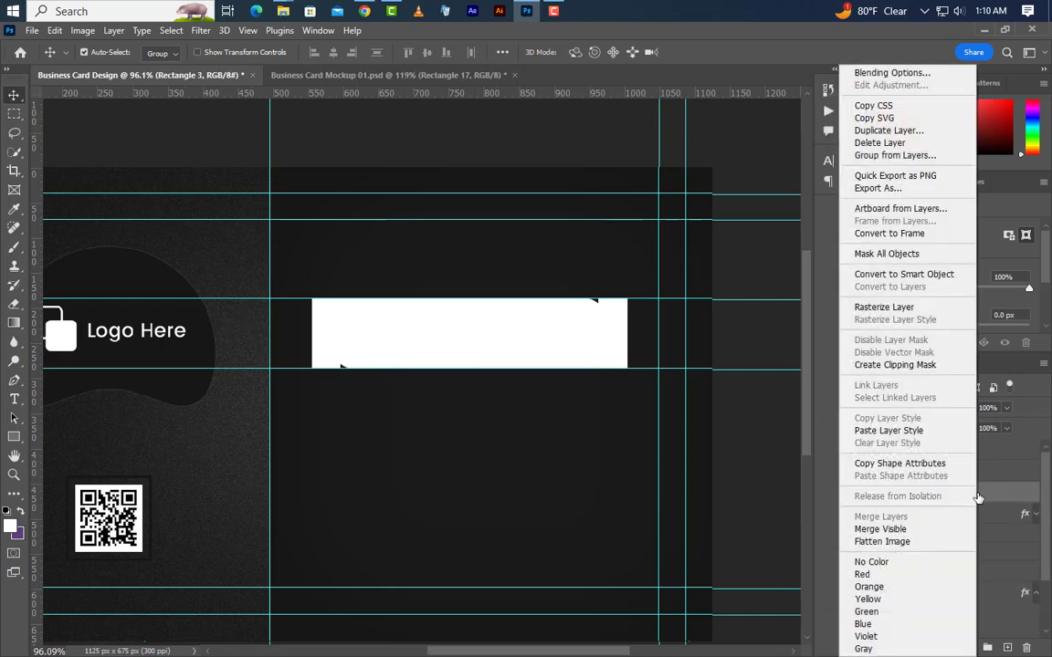
click(889, 430)
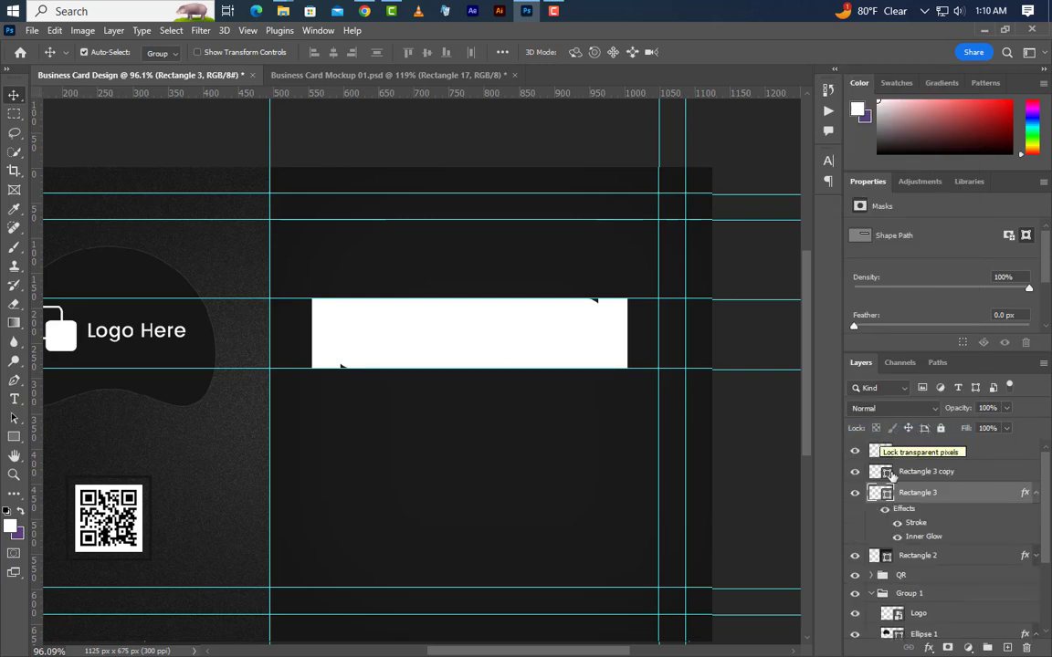
drag(970, 492, 970, 439)
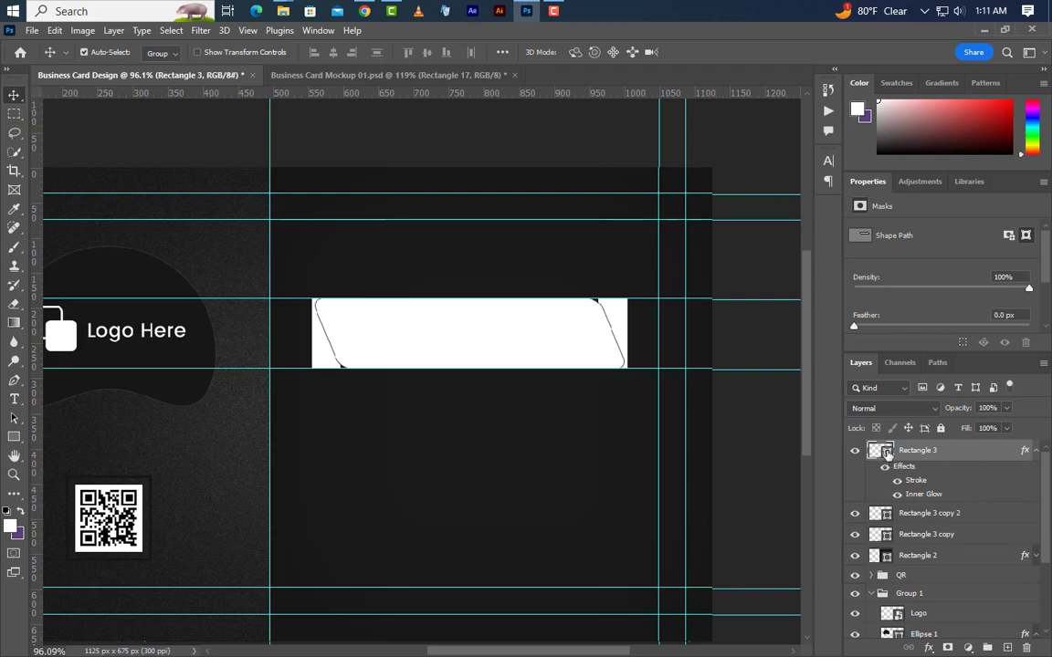
Set the banner's fill colour to #161616.
double_click(886, 454)
key(ctrl+v)
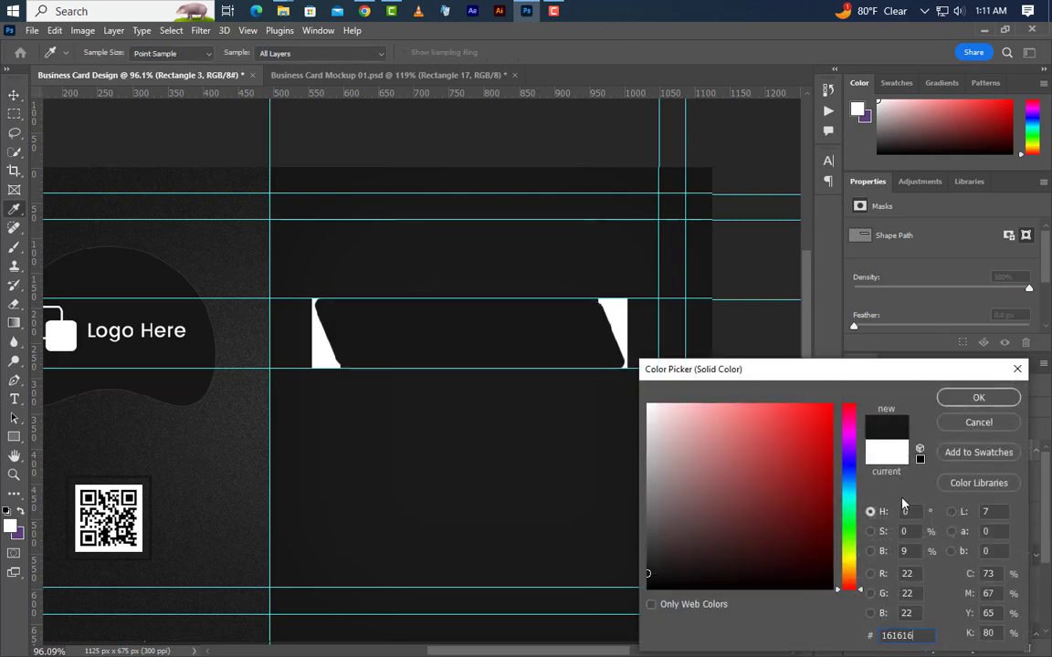
drag(916, 636, 851, 631)
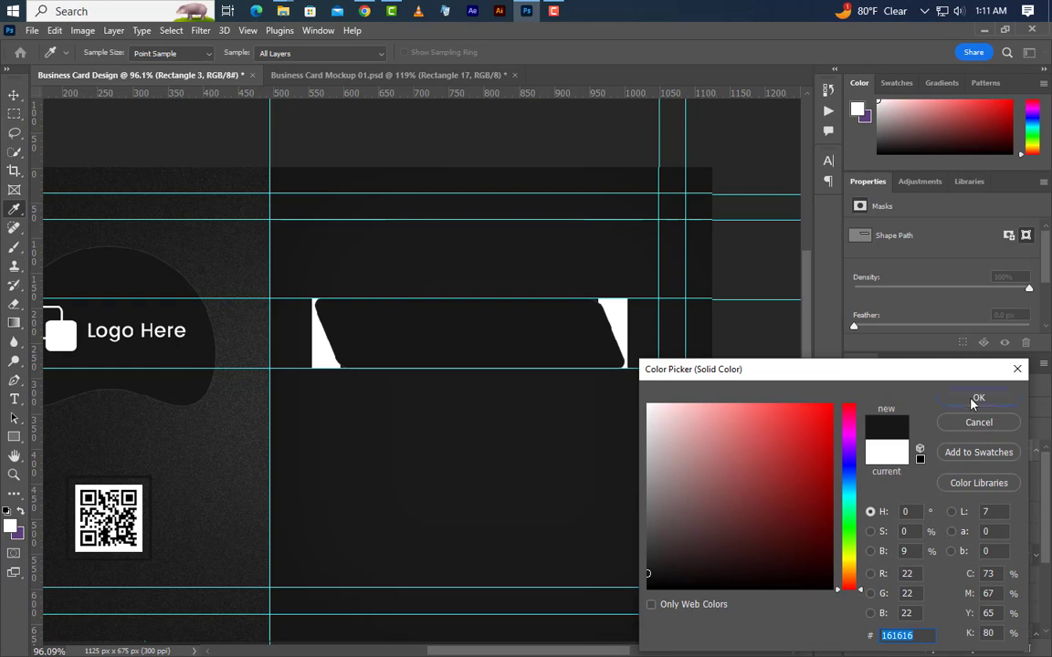
click(978, 398)
scroll(539, 481, up, 3)
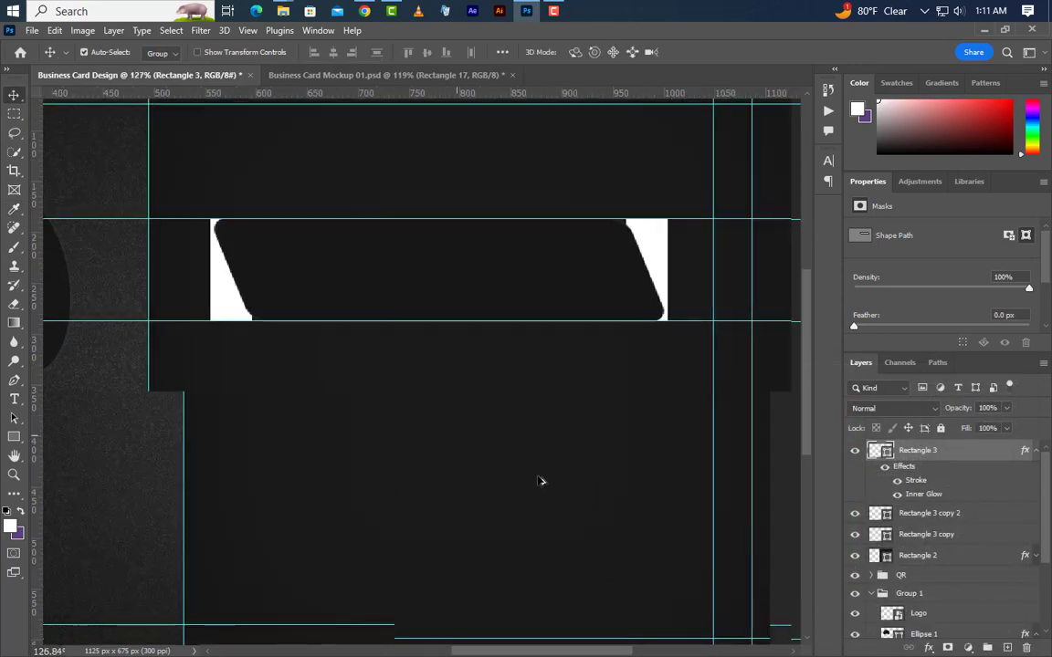
Draw a white rectangle across the banner and size it 367 × 60 px.
click(14, 438)
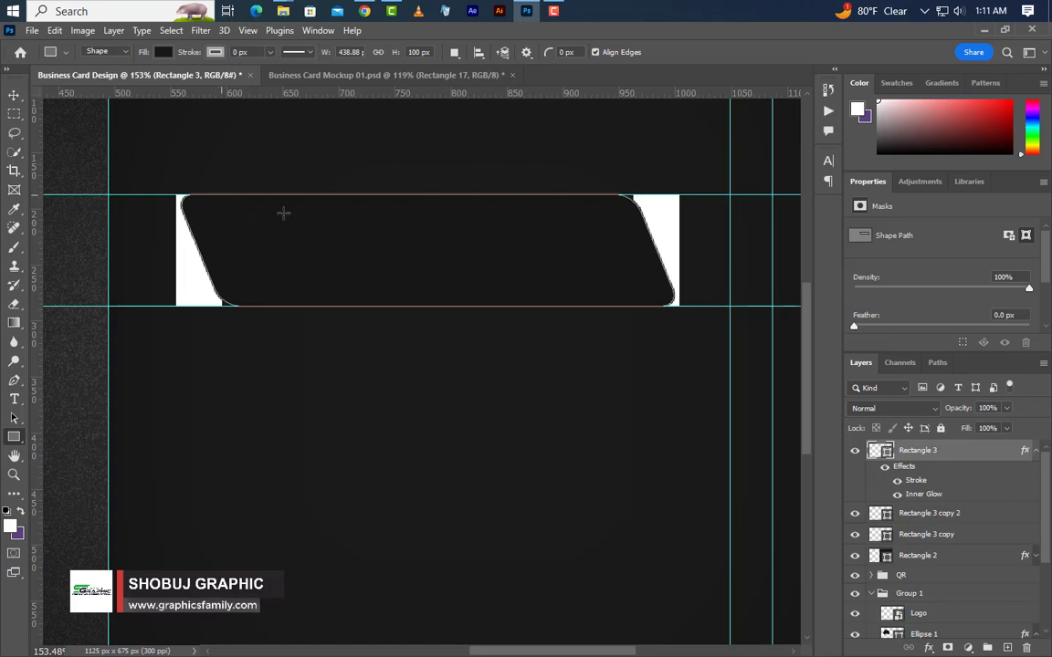
click(1006, 649)
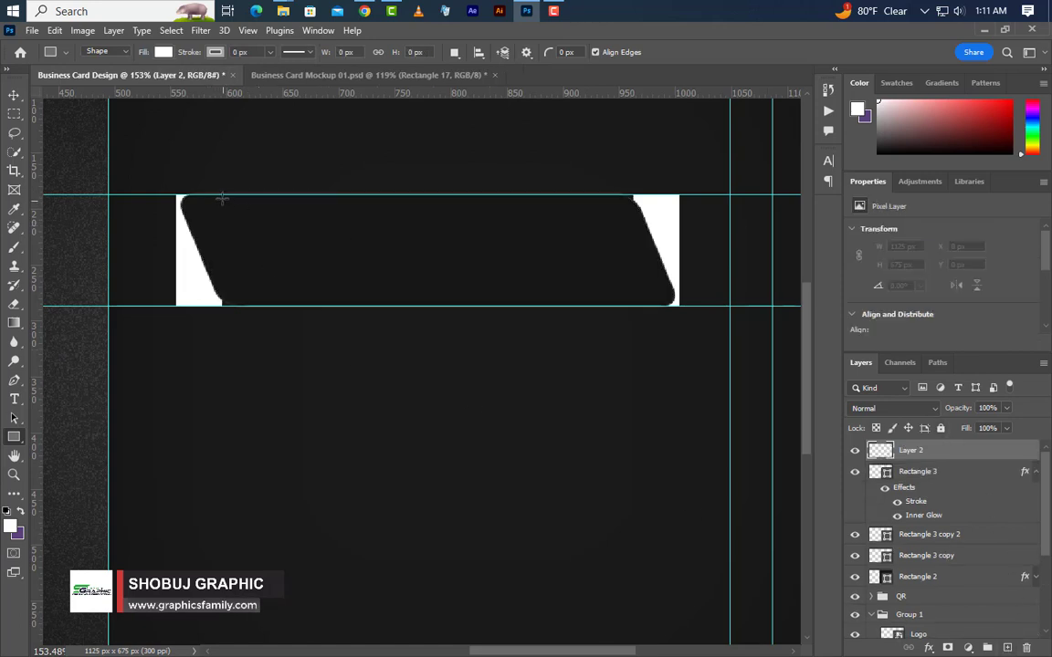
drag(224, 193, 634, 305)
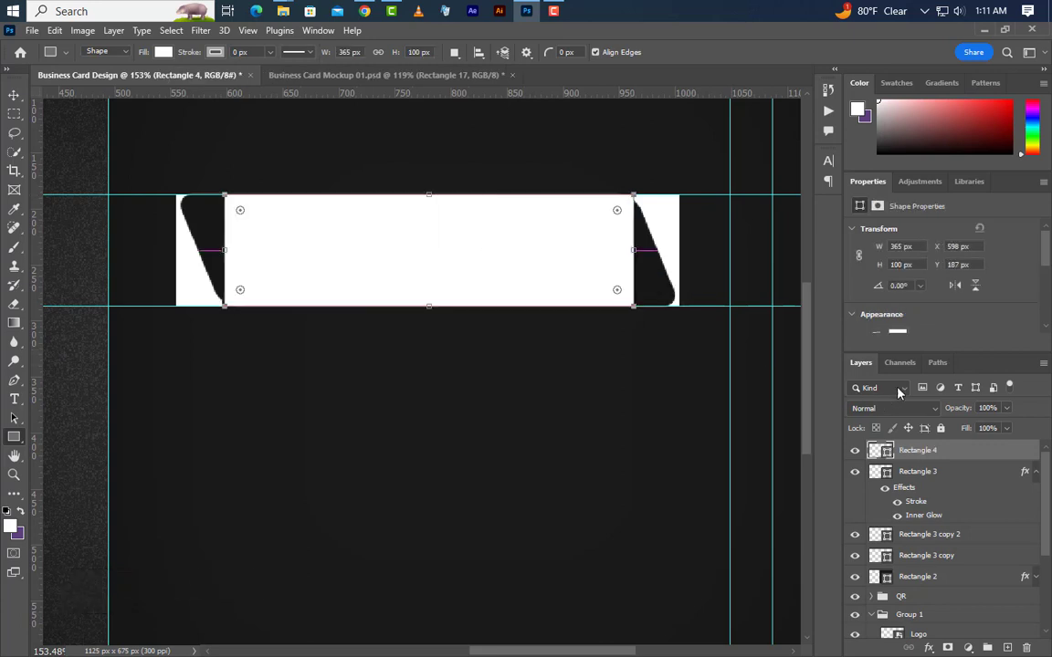
drag(902, 246, 884, 247)
text(3)
key(Return)
drag(902, 267, 876, 267)
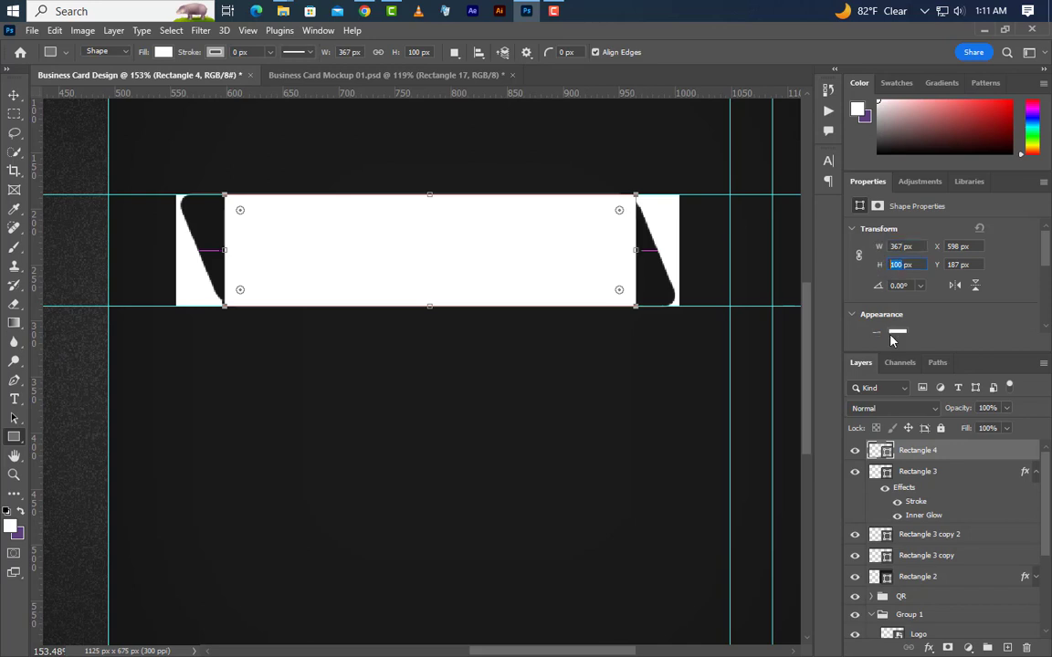
text(60)
key(Return)
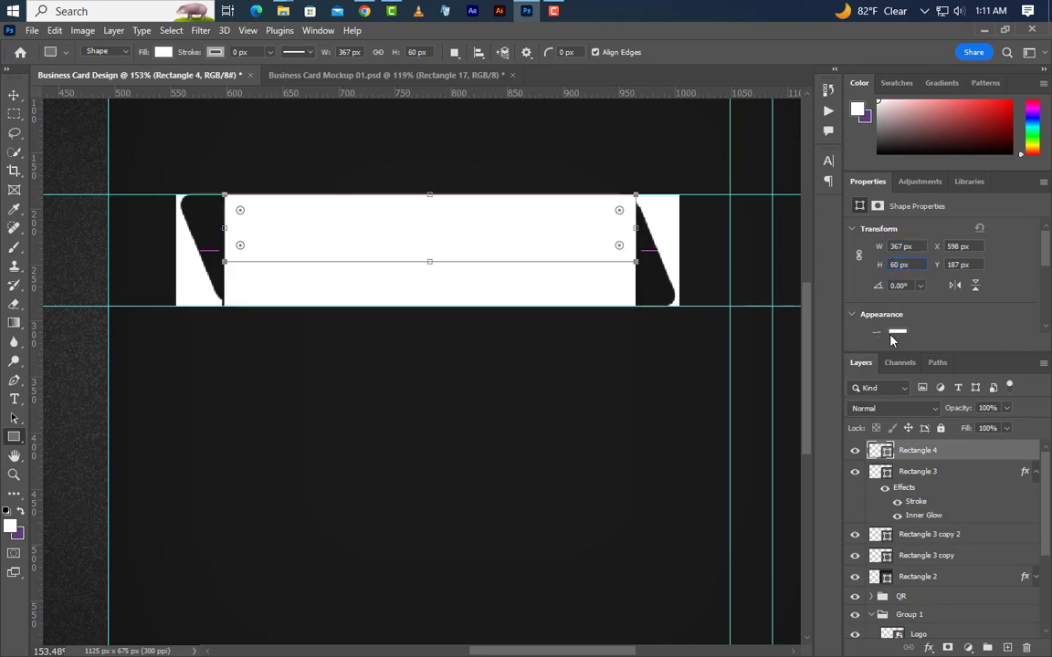
Round its corners to 10 px and add a guide along its bottom edge.
scroll(904, 320, down, 5)
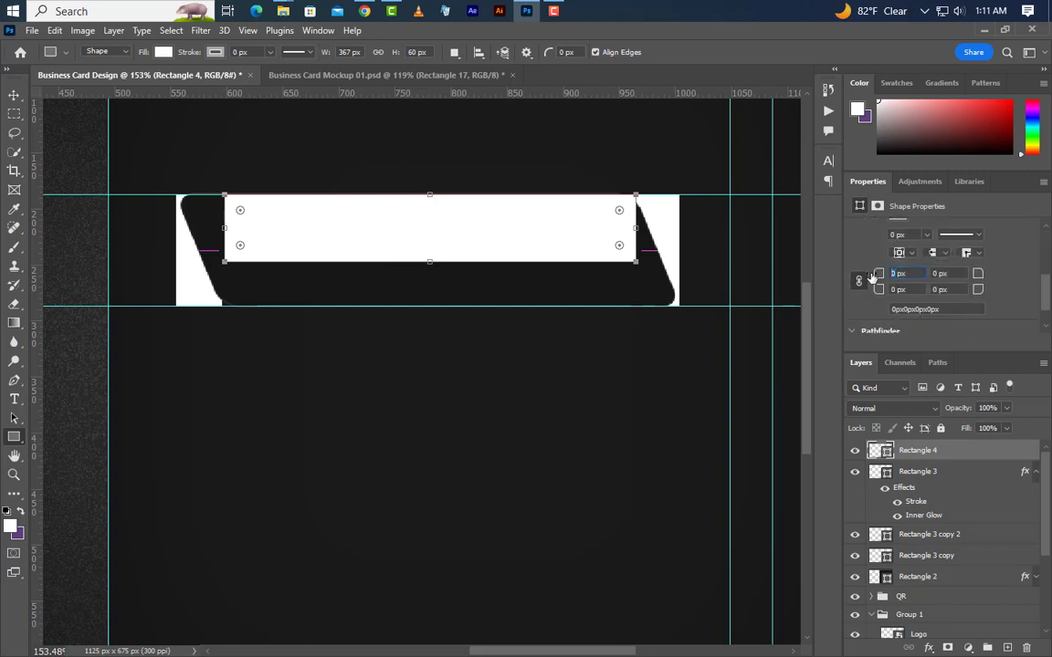
text(10)
click(863, 280)
scroll(589, 218, up, 3)
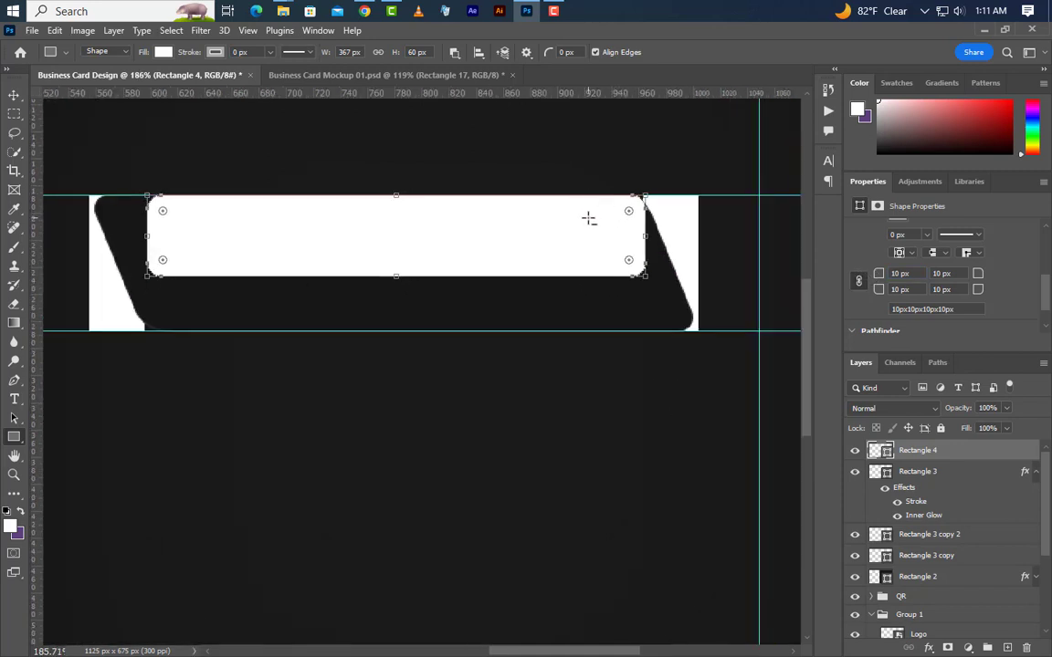
drag(498, 94, 472, 287)
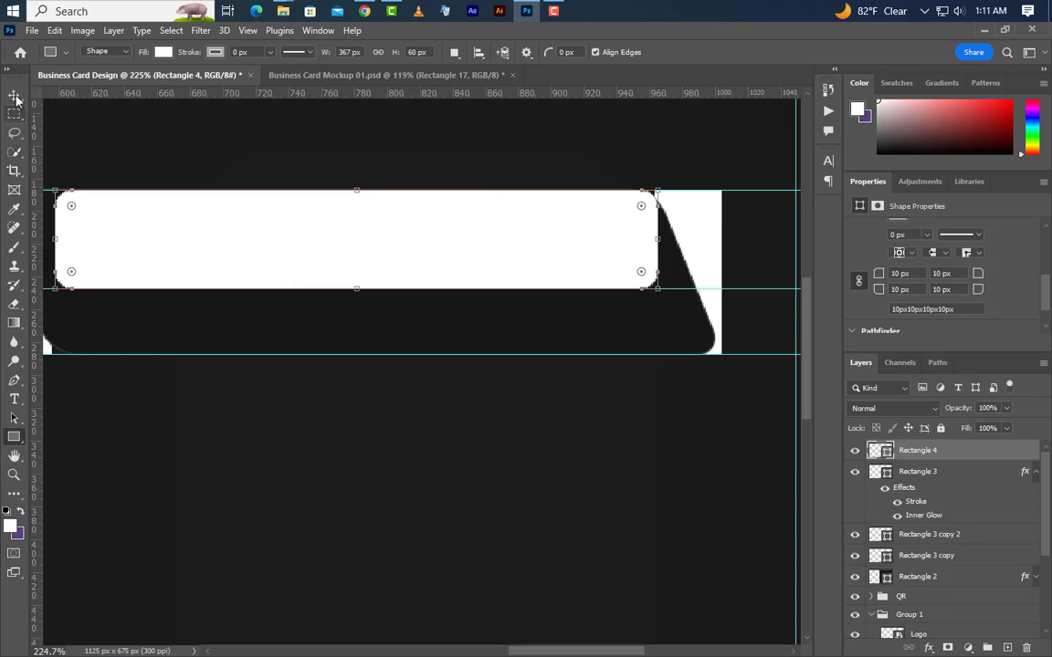
key(v)
scroll(464, 350, down, 2)
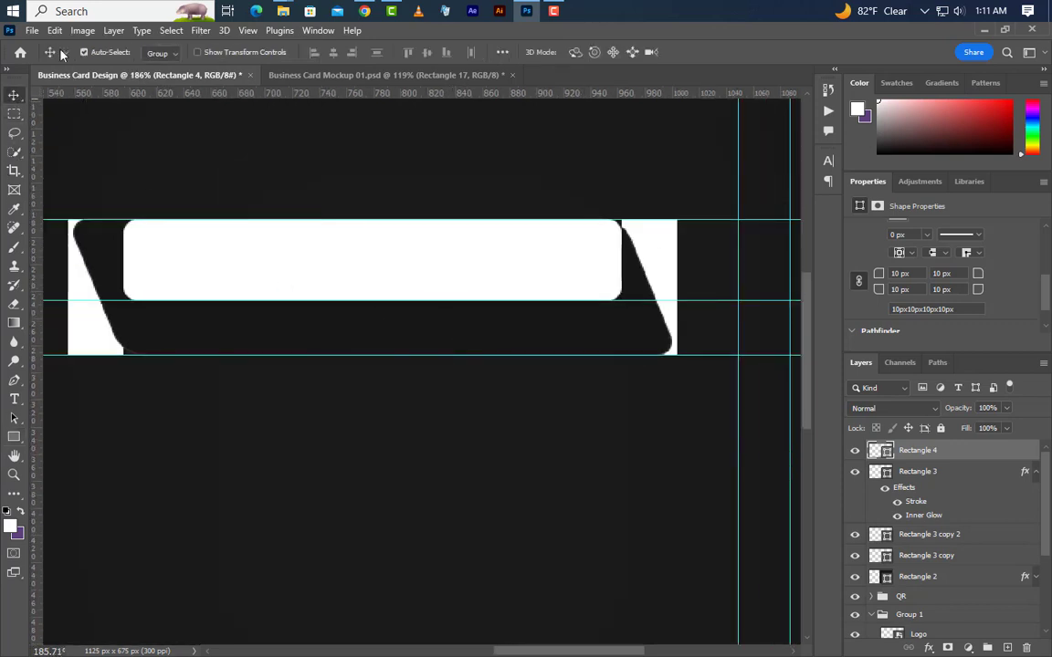
Distort Rectangle 4's corners so both ends slant to match the banner's angled sides.
click(54, 30)
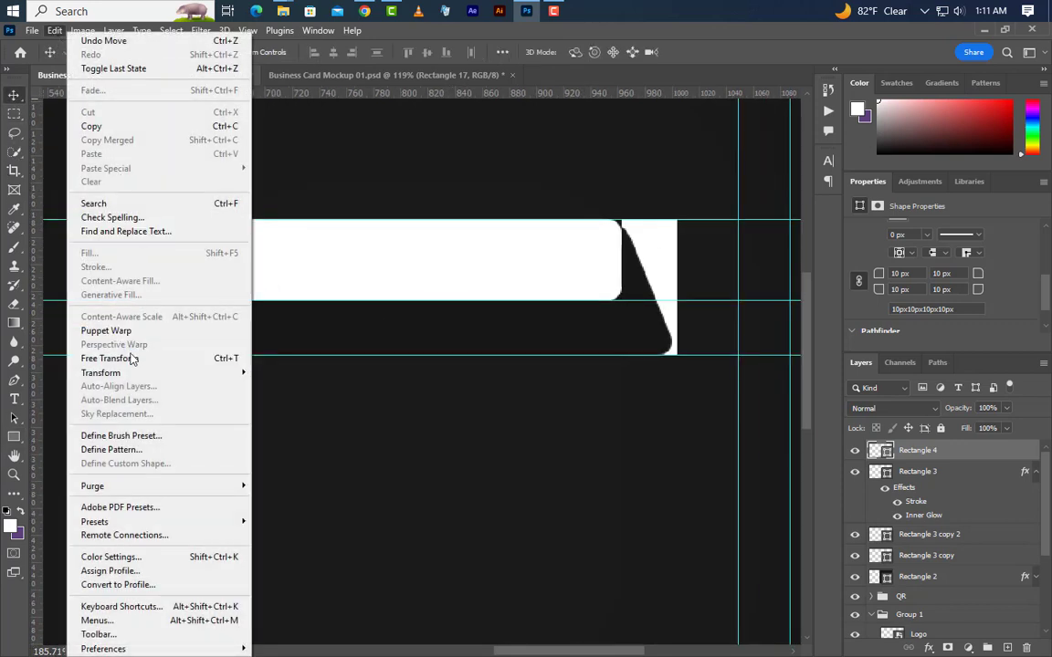
click(127, 358)
right_click(434, 285)
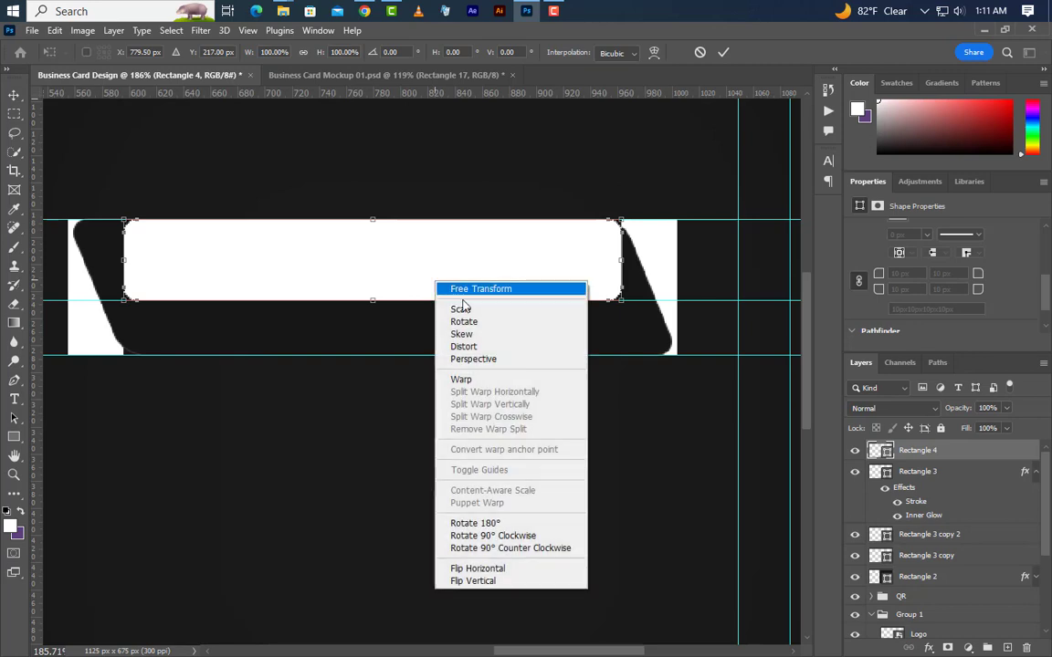
click(504, 348)
drag(624, 305, 677, 301)
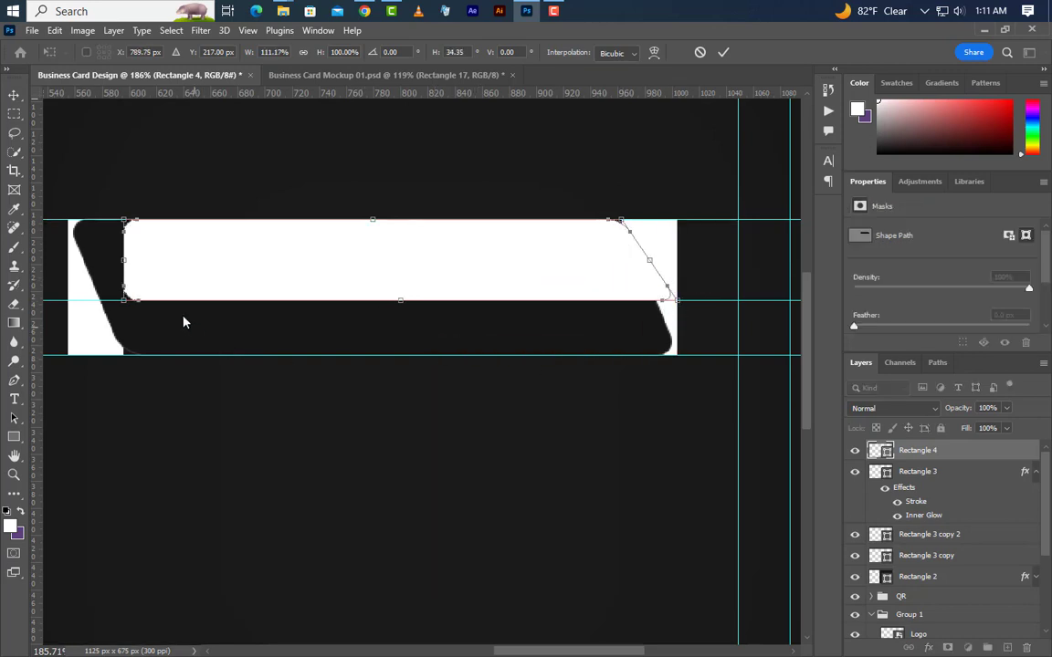
drag(124, 221, 88, 222)
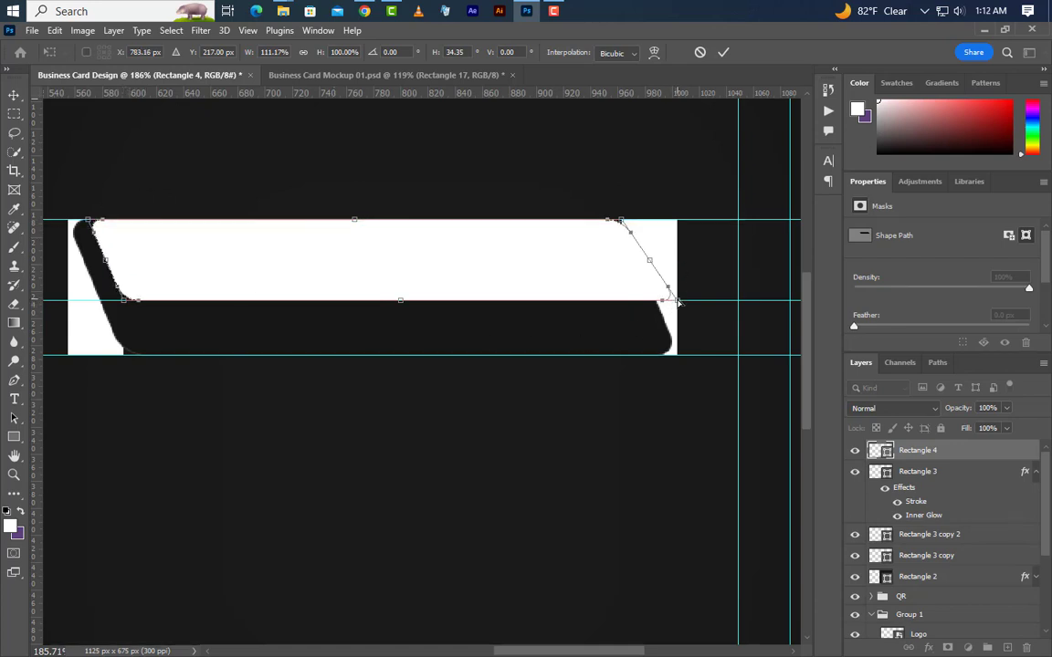
drag(674, 302, 654, 300)
drag(88, 224, 68, 221)
drag(122, 299, 103, 300)
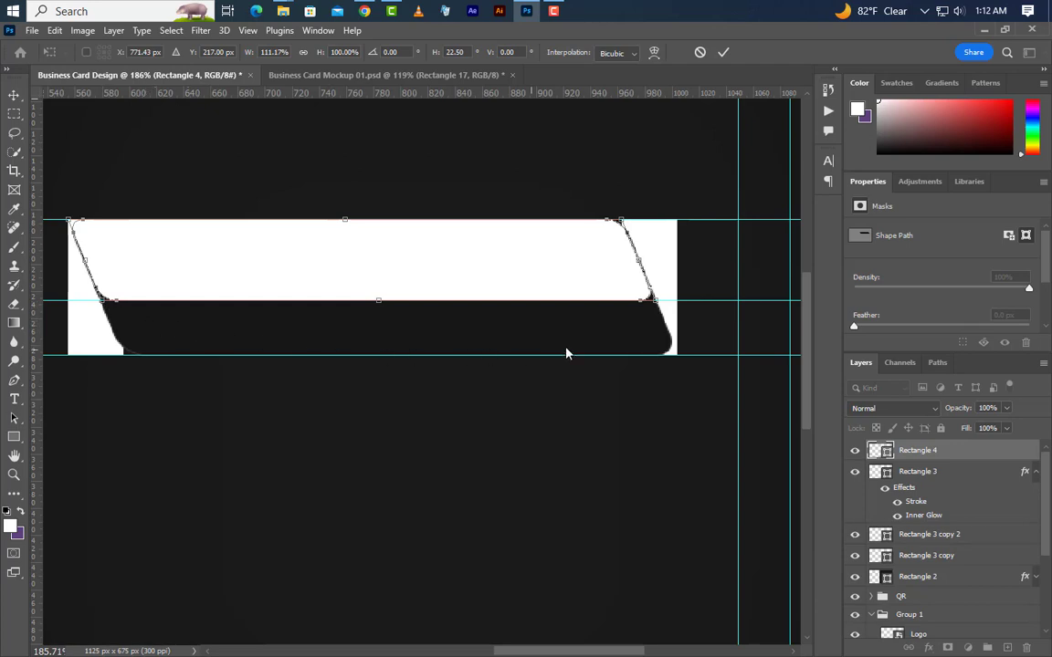
scroll(465, 329, down, 5)
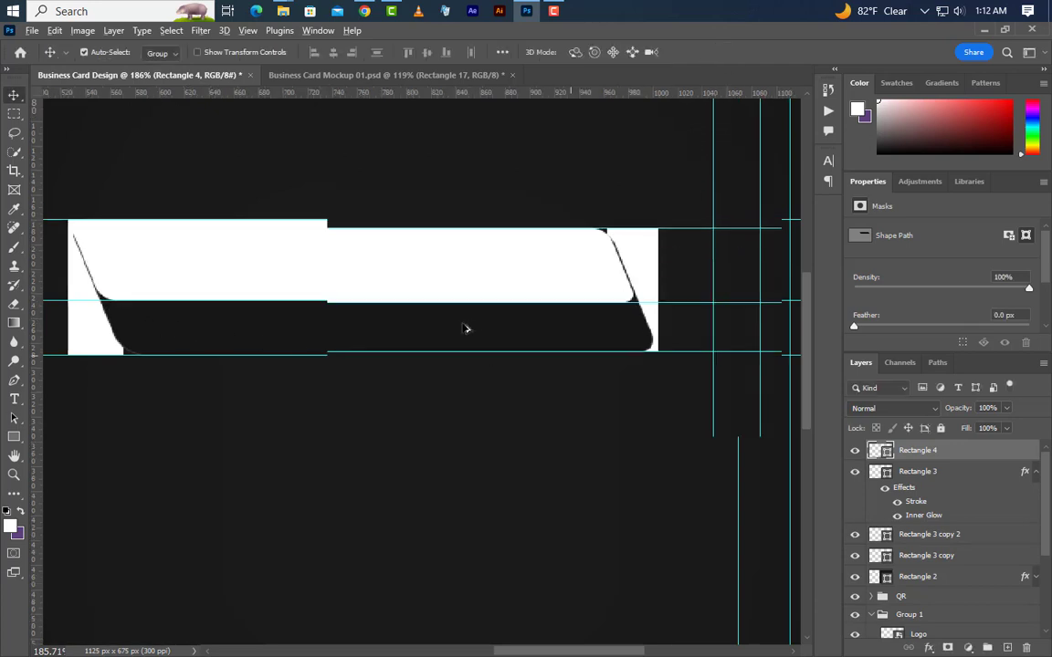
Move the white slanted bar below the banner, delete both white wedge layers and remove three guides.
drag(484, 301, 493, 422)
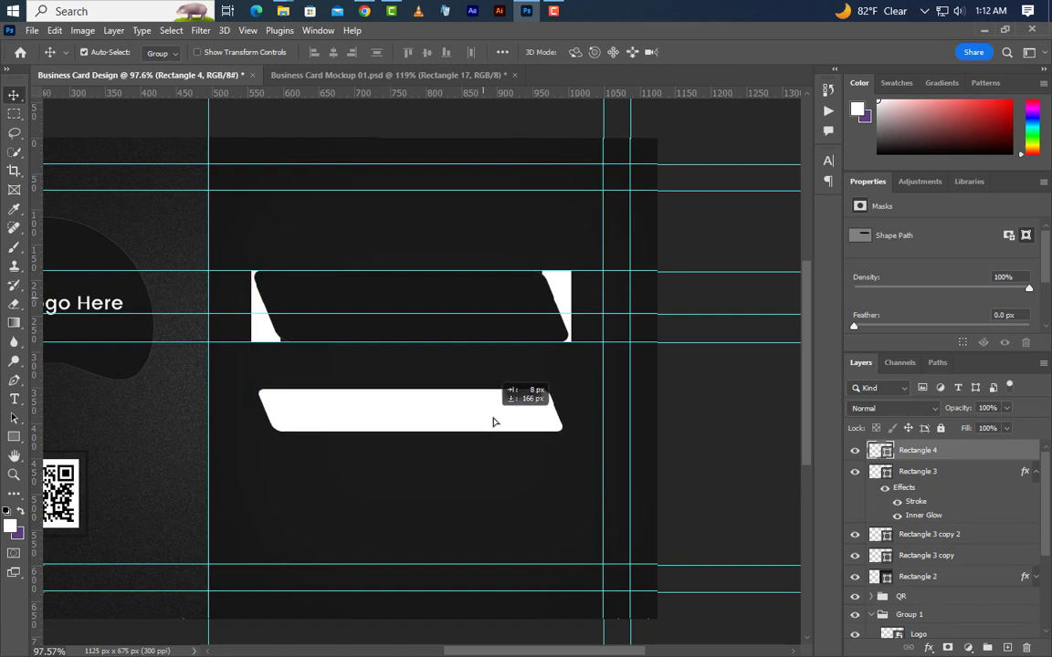
click(564, 302)
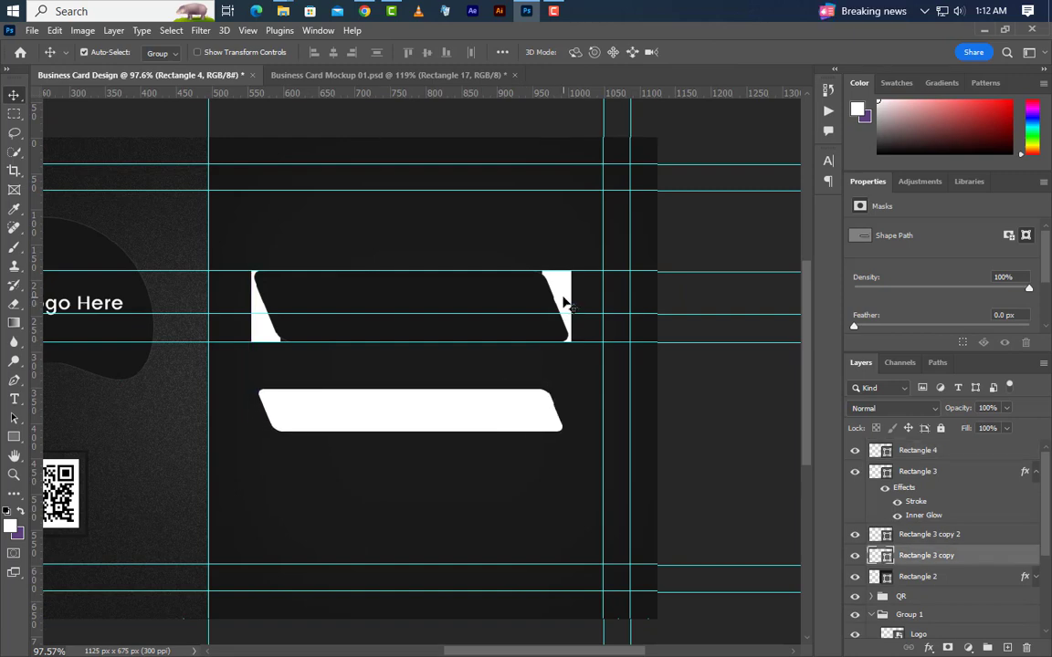
shift+click(946, 538)
drag(946, 539, 1026, 646)
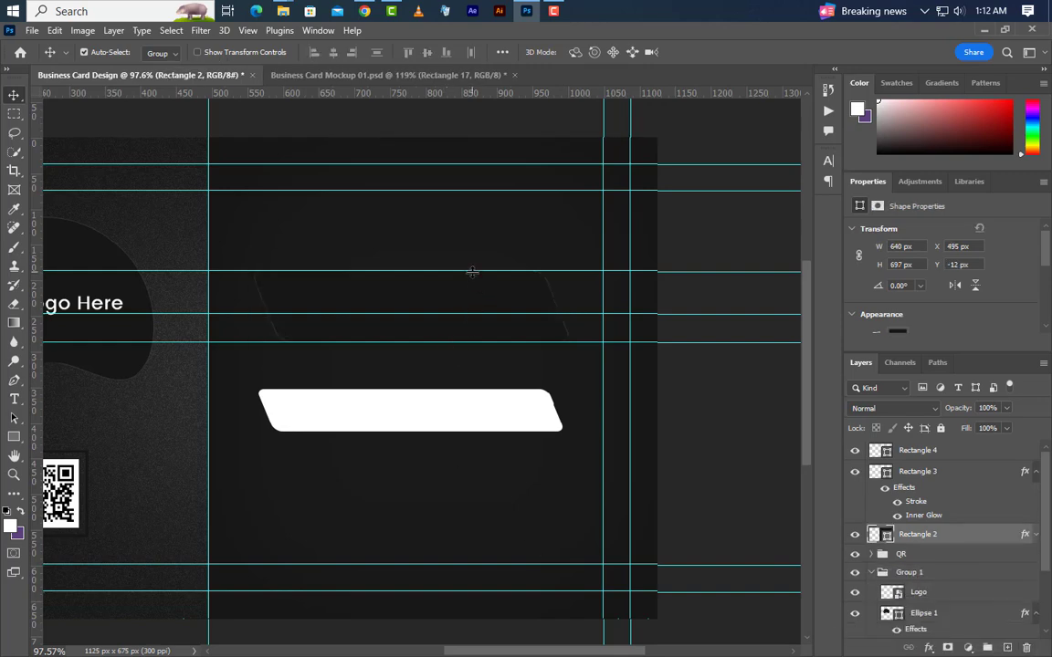
drag(472, 271, 534, 37)
drag(510, 315, 547, 28)
drag(560, 332, 639, 91)
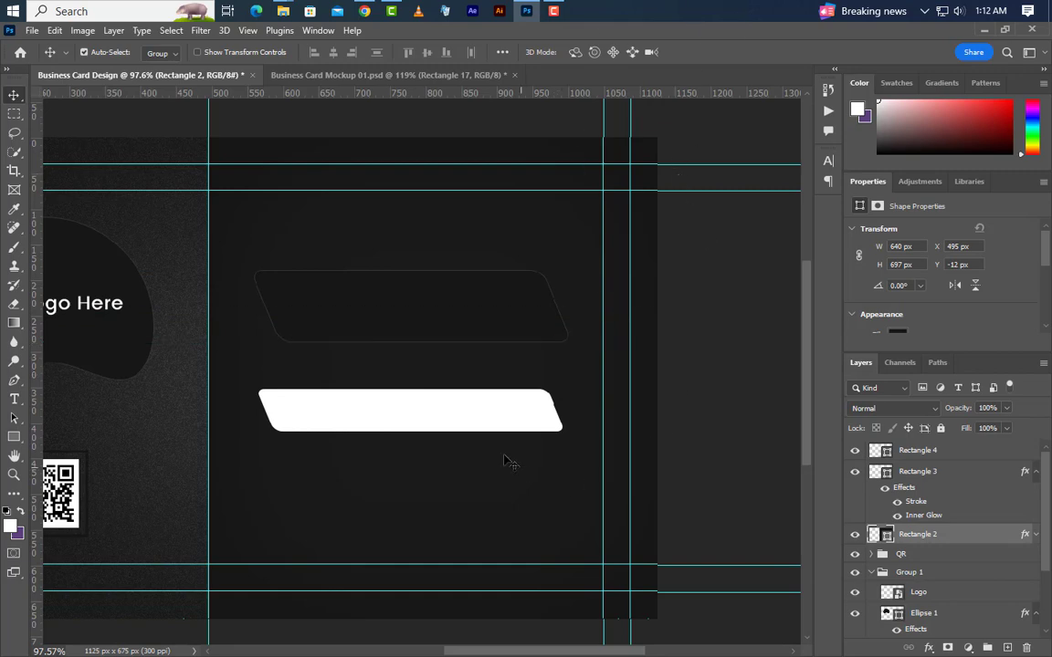
Change the banner's fill colour to #1d1d1d.
scroll(489, 333, up, 1)
scroll(491, 363, up, 1)
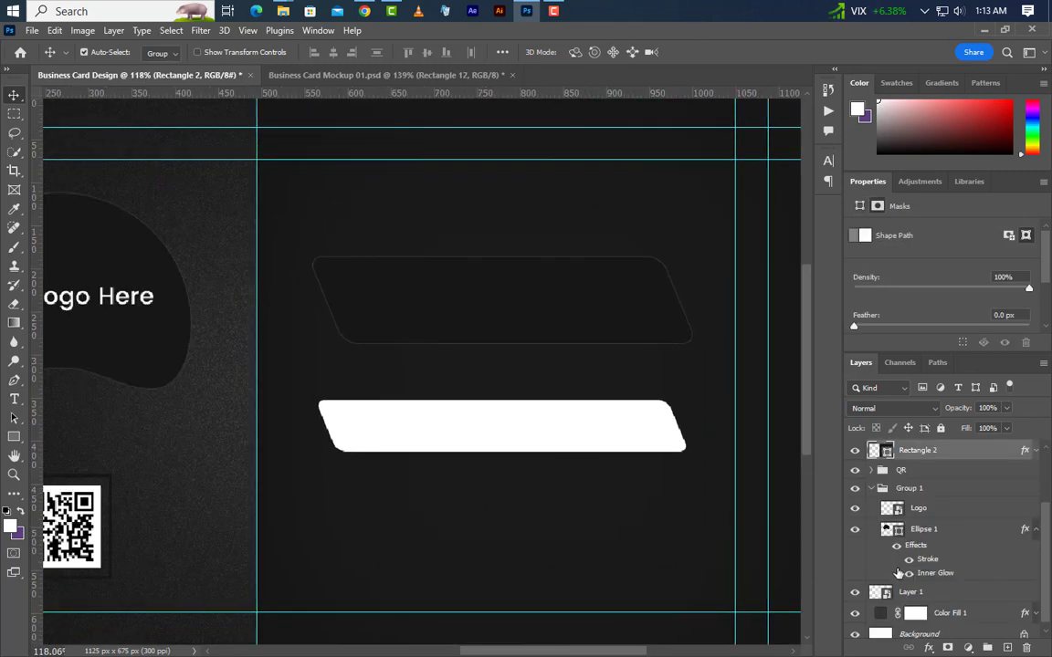
scroll(924, 539, up, 2)
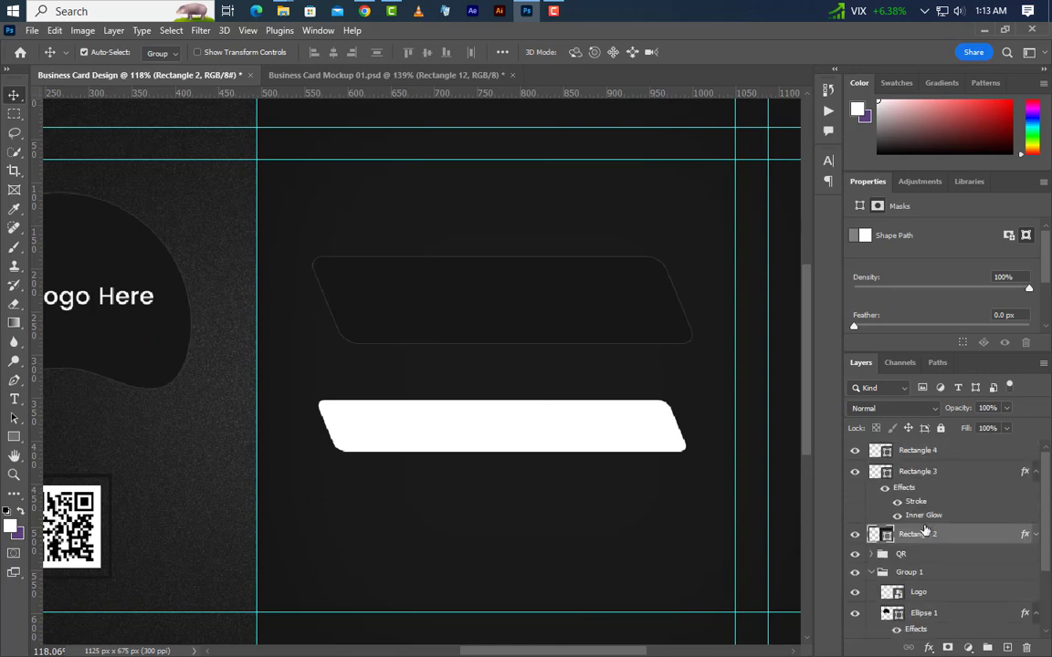
double_click(885, 476)
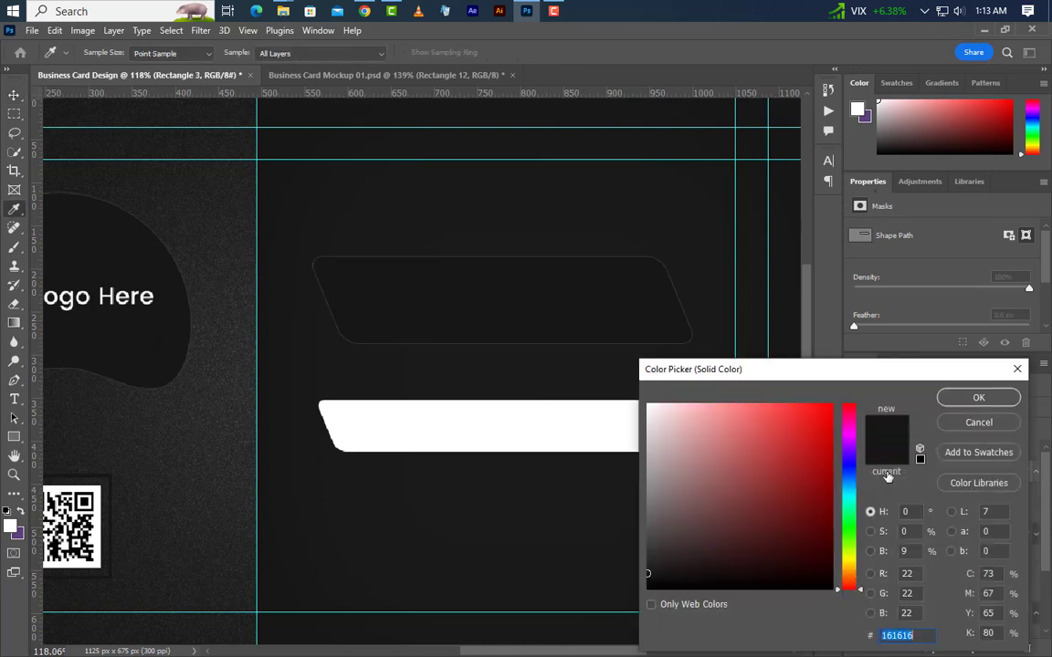
text(1d1d1d)
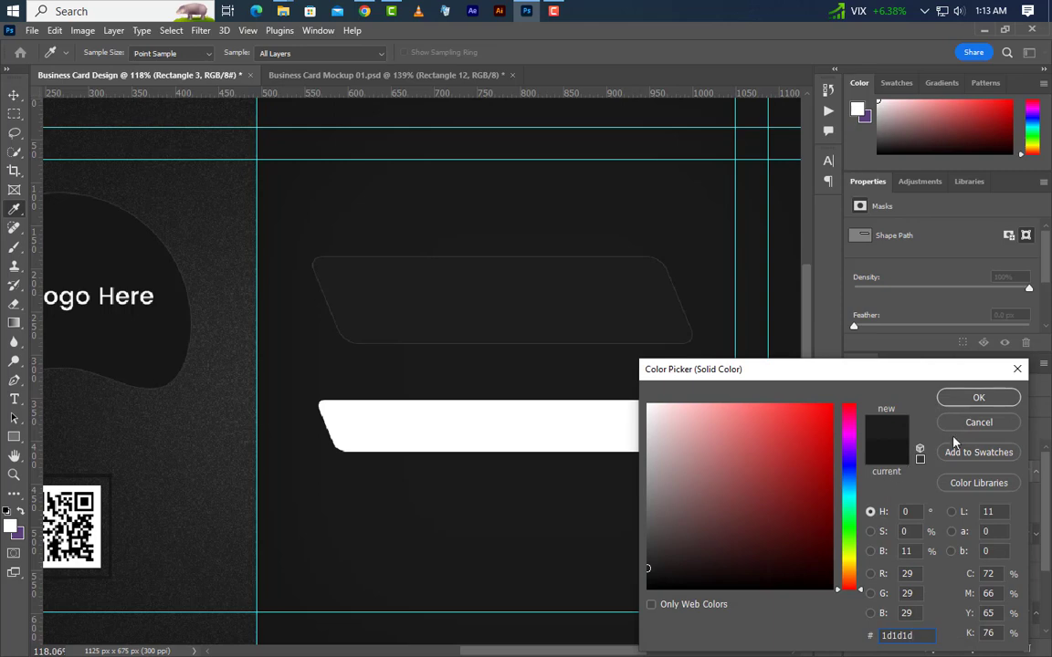
click(977, 400)
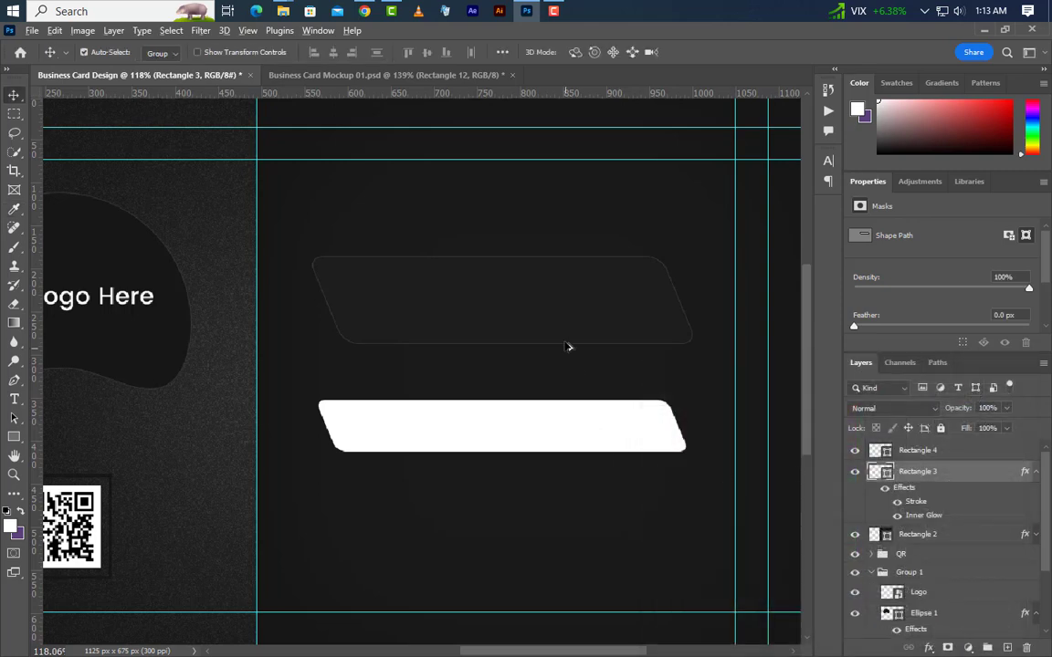
scroll(561, 360, up, 2)
Type the cardholder's name in capitals inside the banner and commit the text.
click(13, 399)
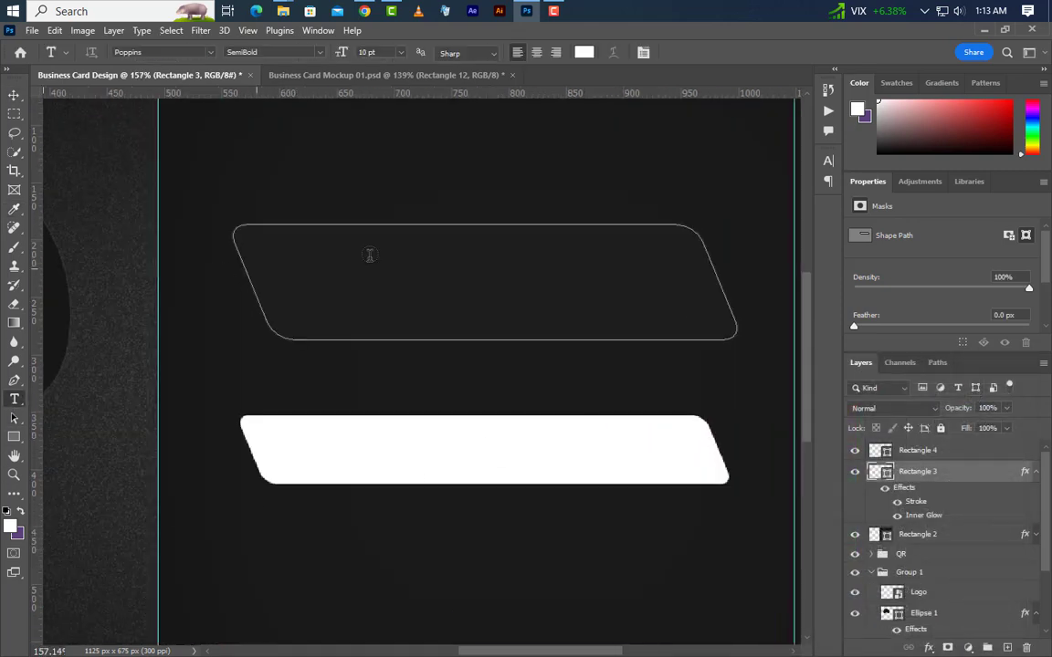
click(1007, 648)
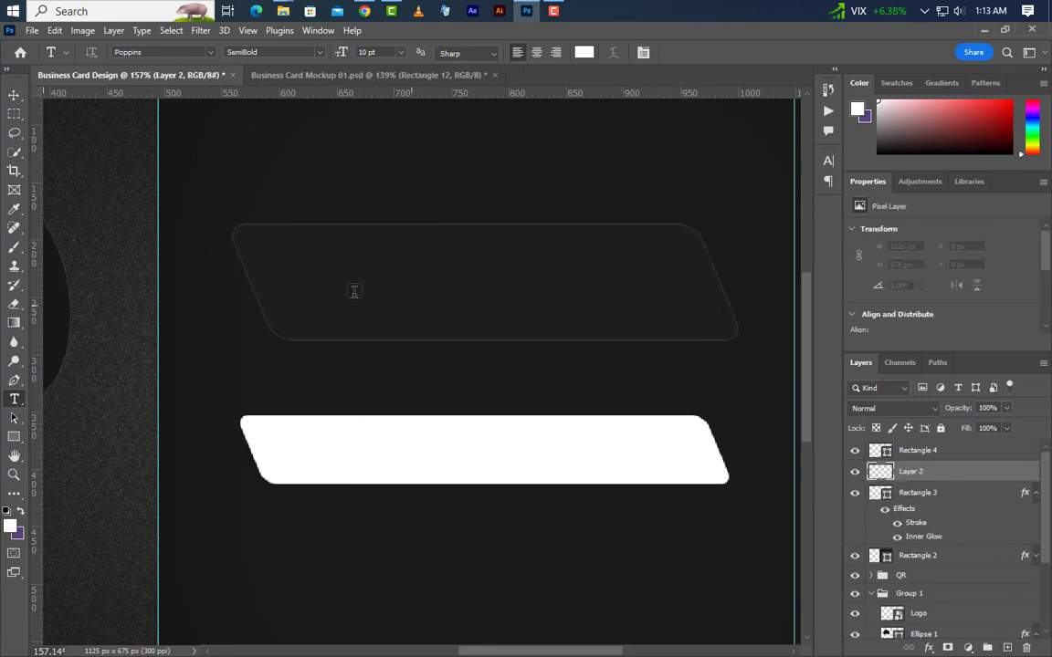
click(307, 265)
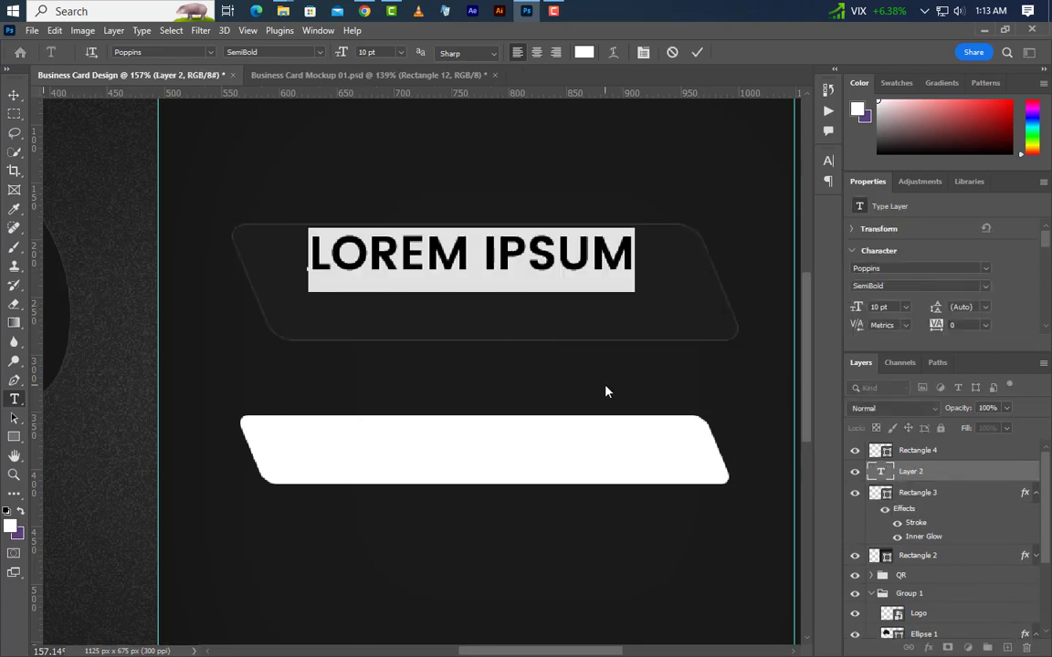
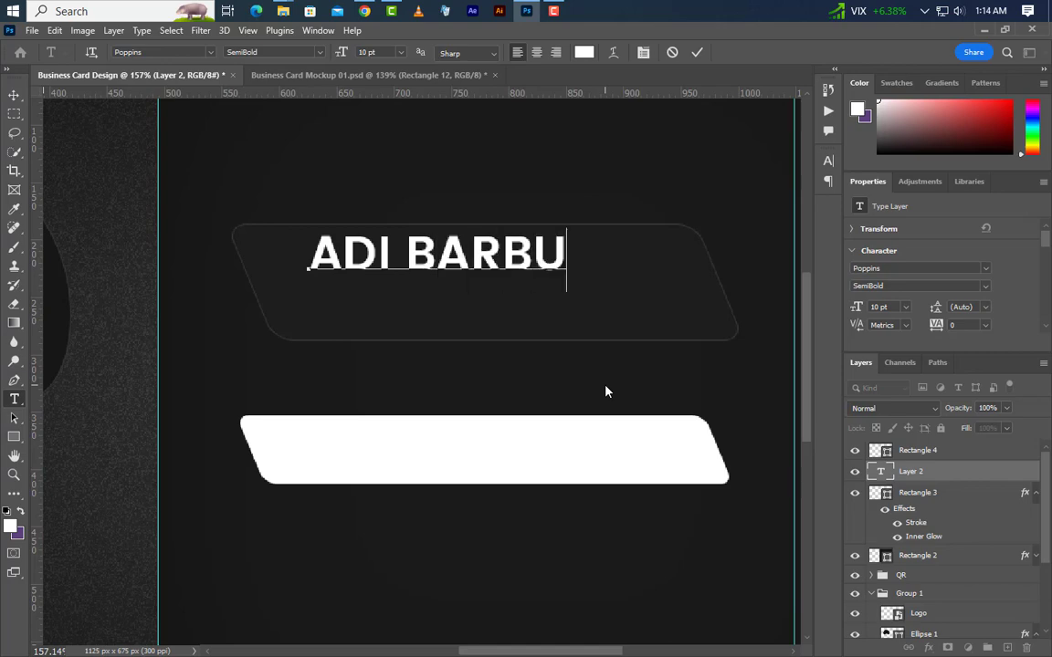
click(696, 53)
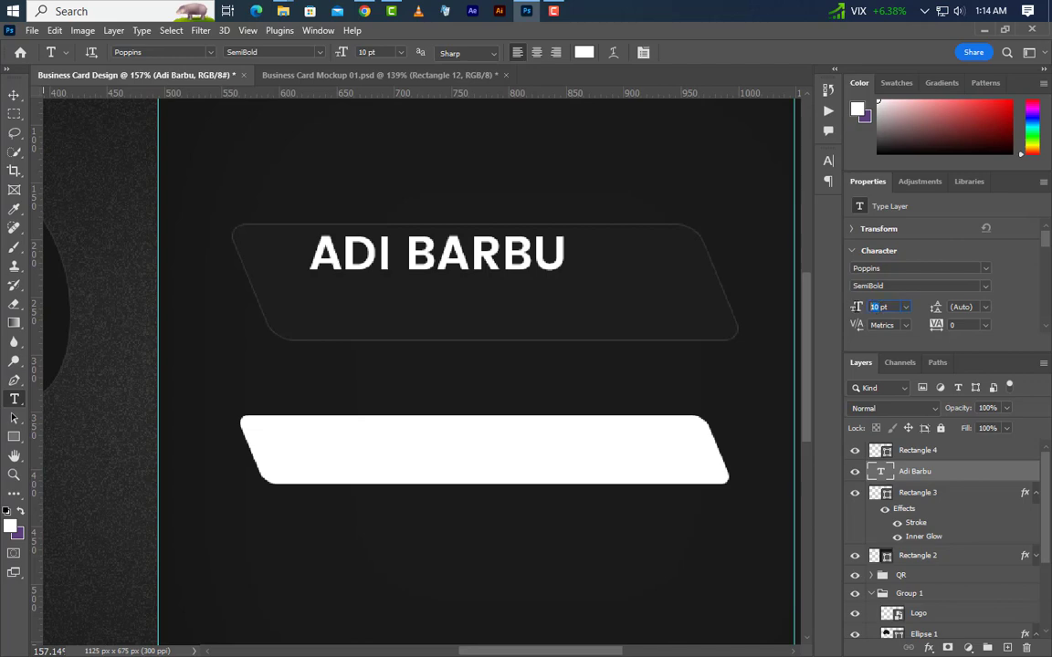
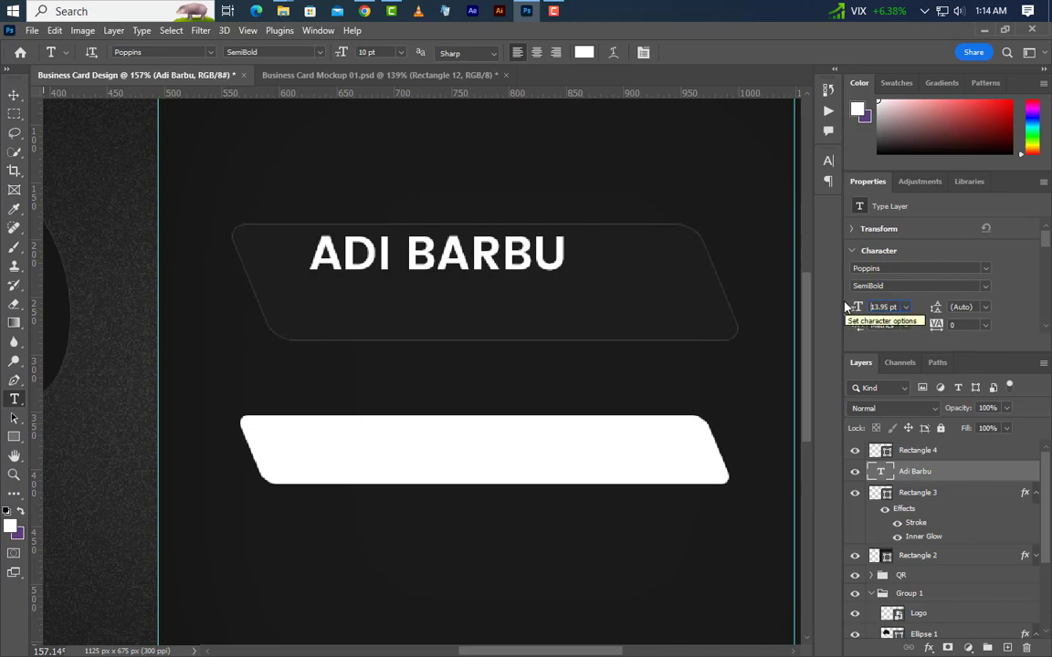
Enlarge the name heading to 13.95 pt and drag it slightly lower within the banner.
key(Return)
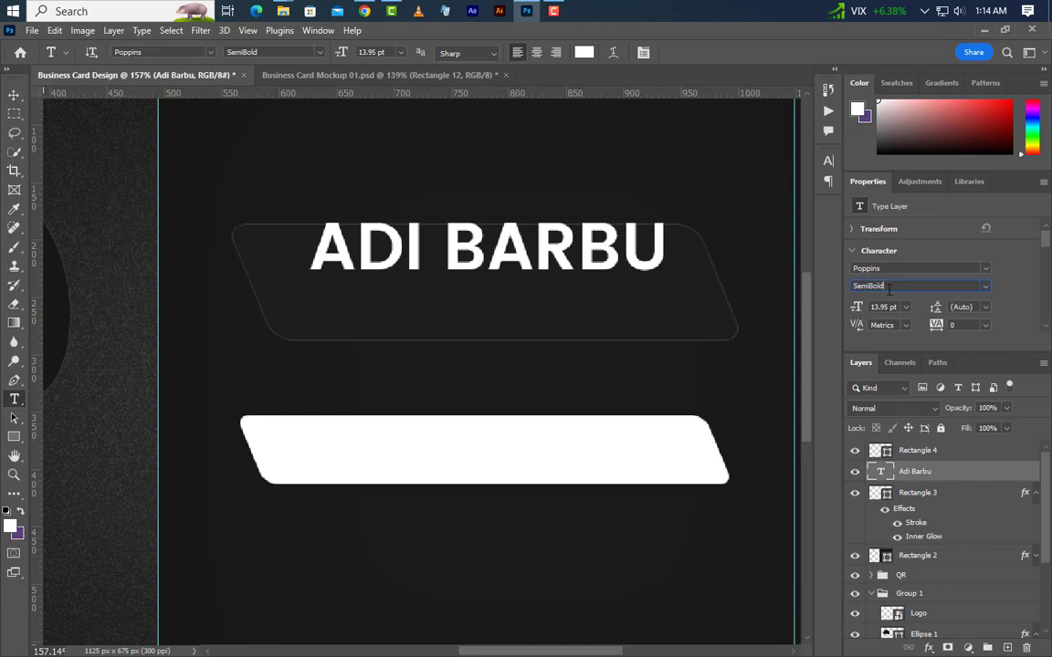
mouse_move(889, 287)
mouse_down()
mouse_move(846, 283)
mouse_move(899, 277)
mouse_up()
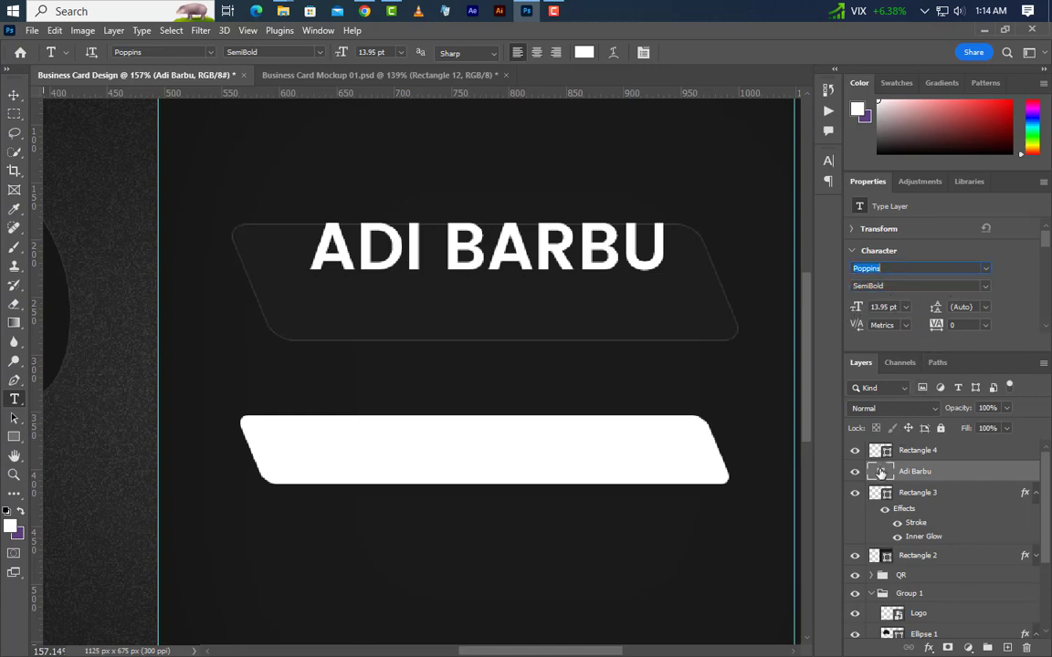
click(14, 94)
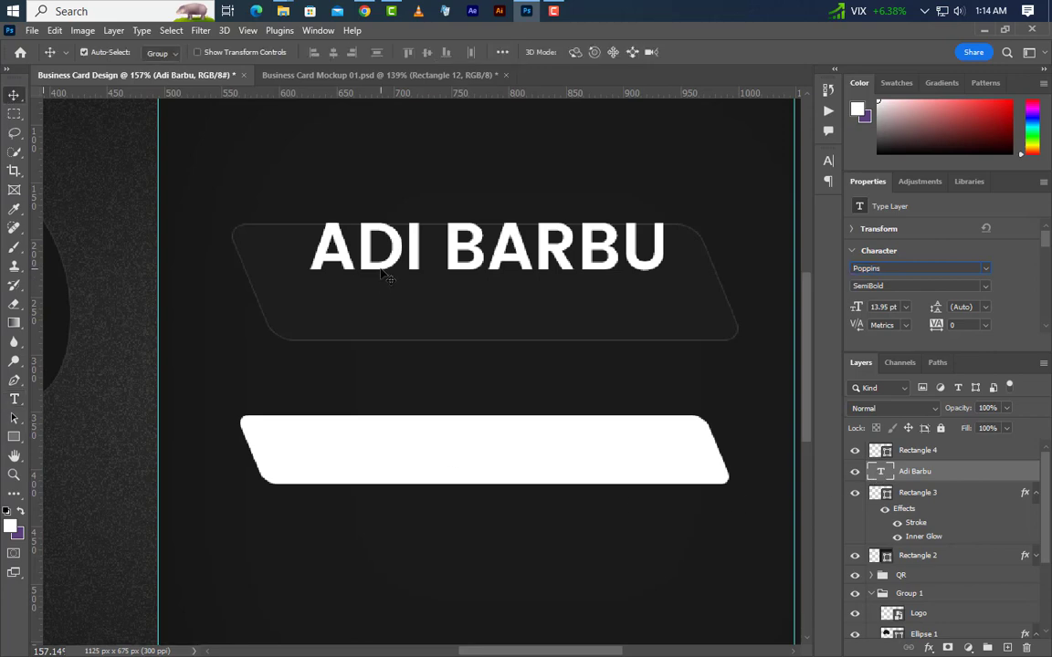
drag(374, 276, 378, 295)
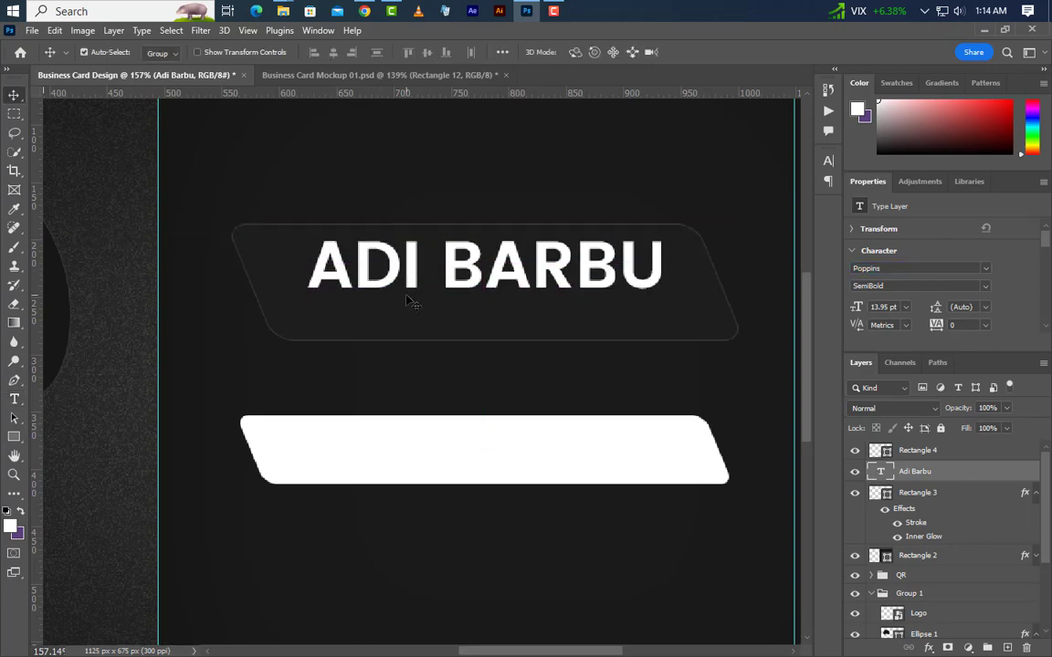
click(13, 403)
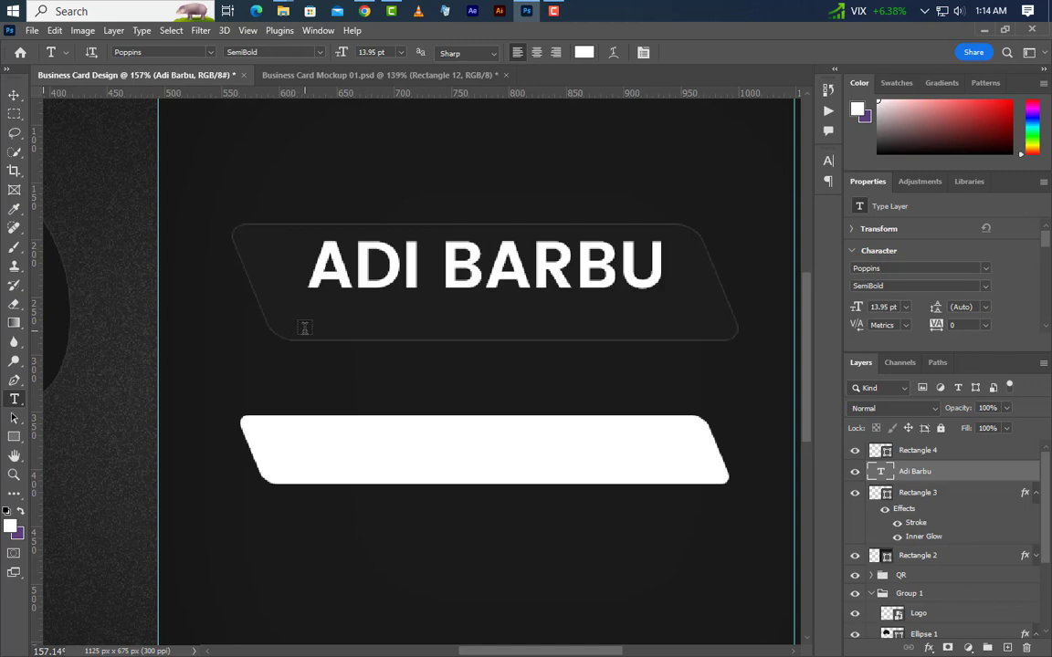
Add a 'Creative Designer' text line below the name.
click(304, 330)
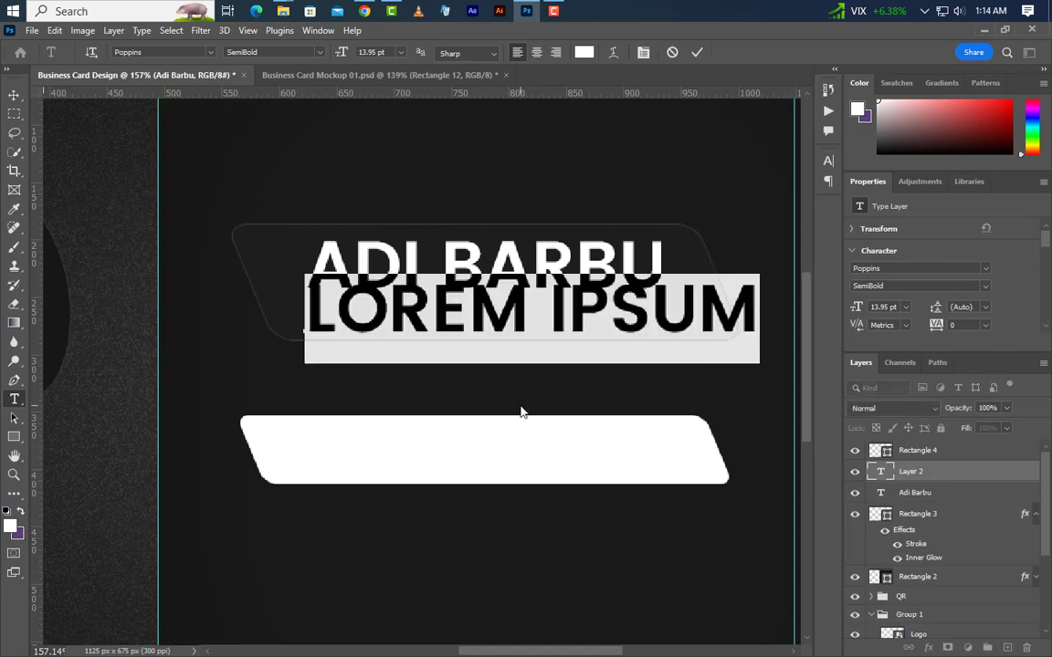
text(CREAT)
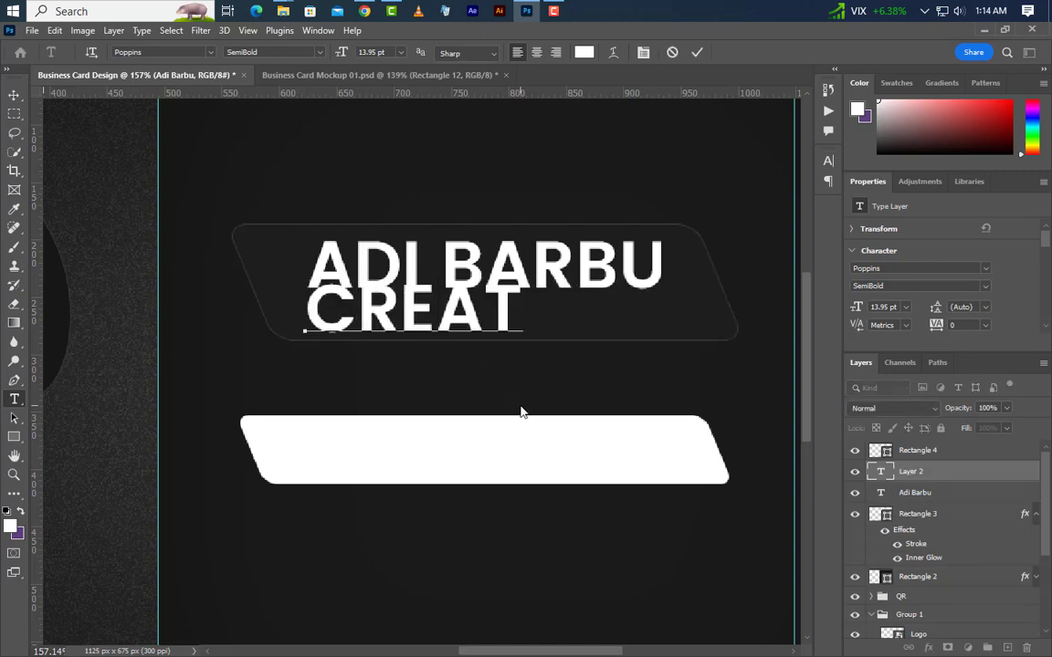
text(IVE )
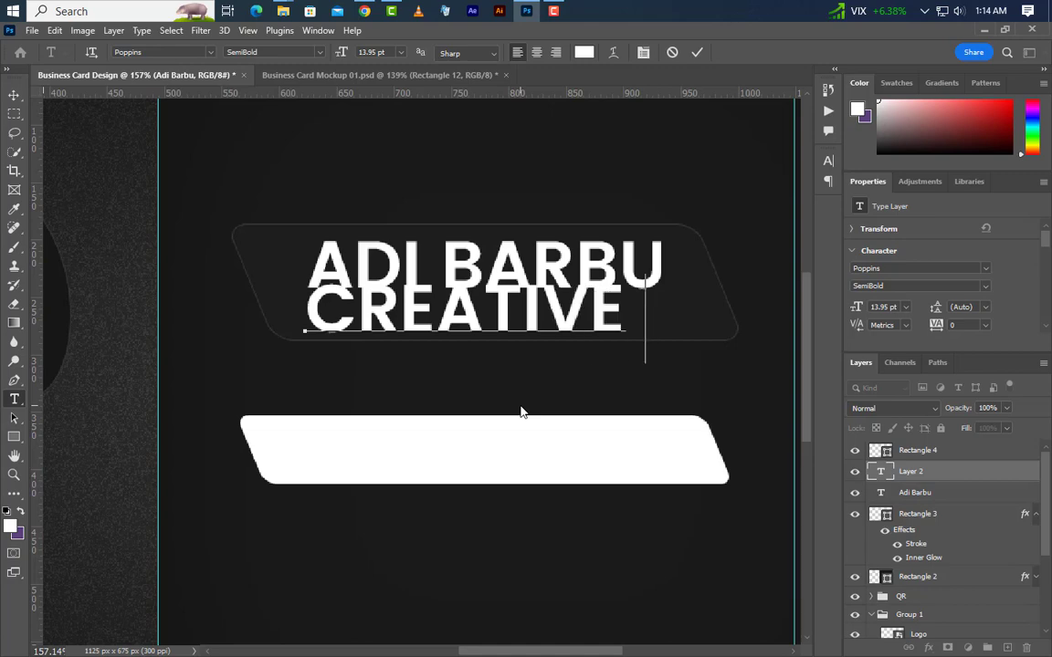
text(DESIG)
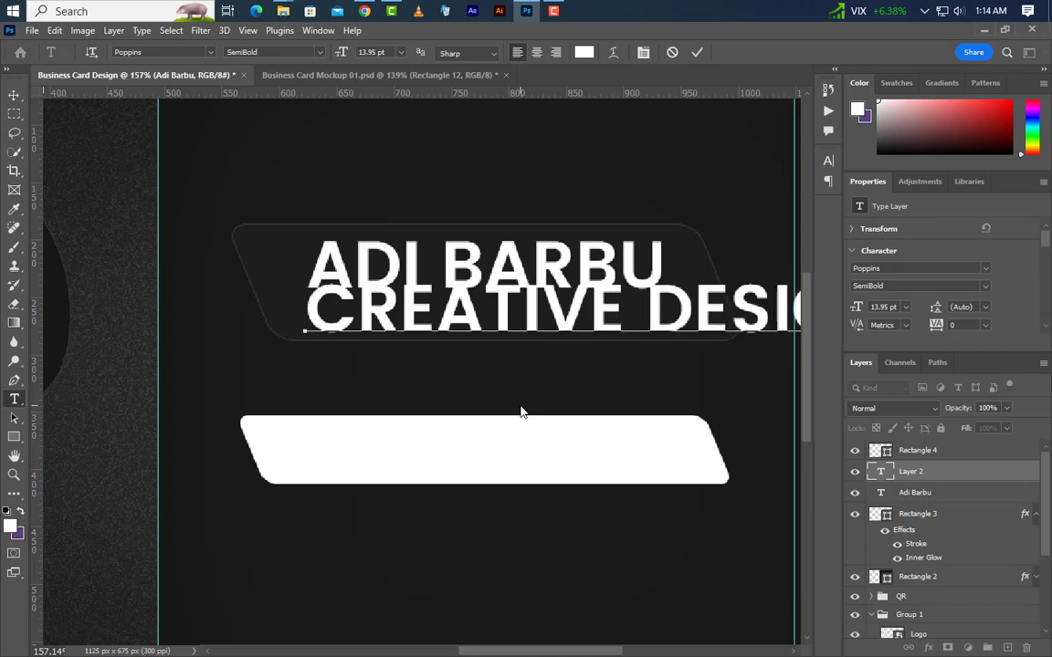
click(698, 52)
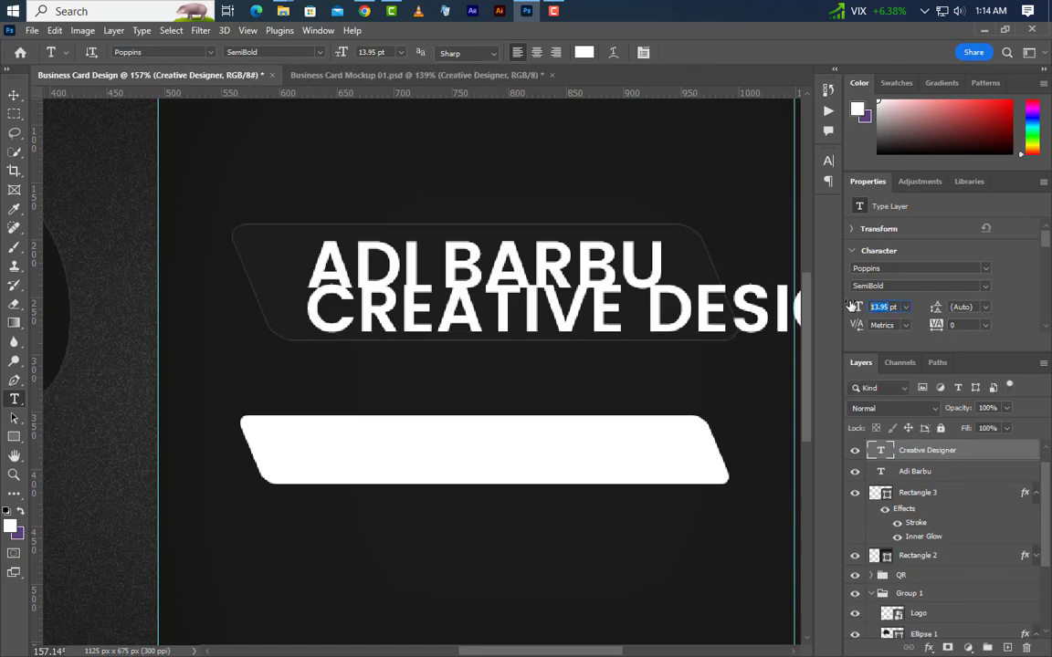
Format the subtitle as 5 pt Regular with 250 tracking, all caps off, nudged up.
key(Return)
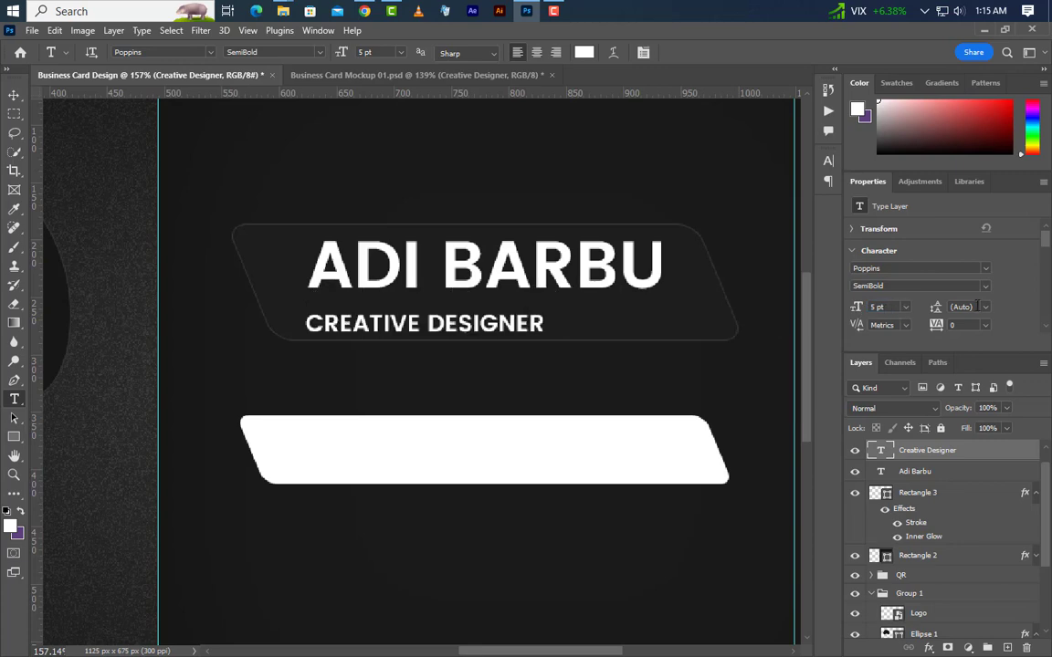
click(988, 289)
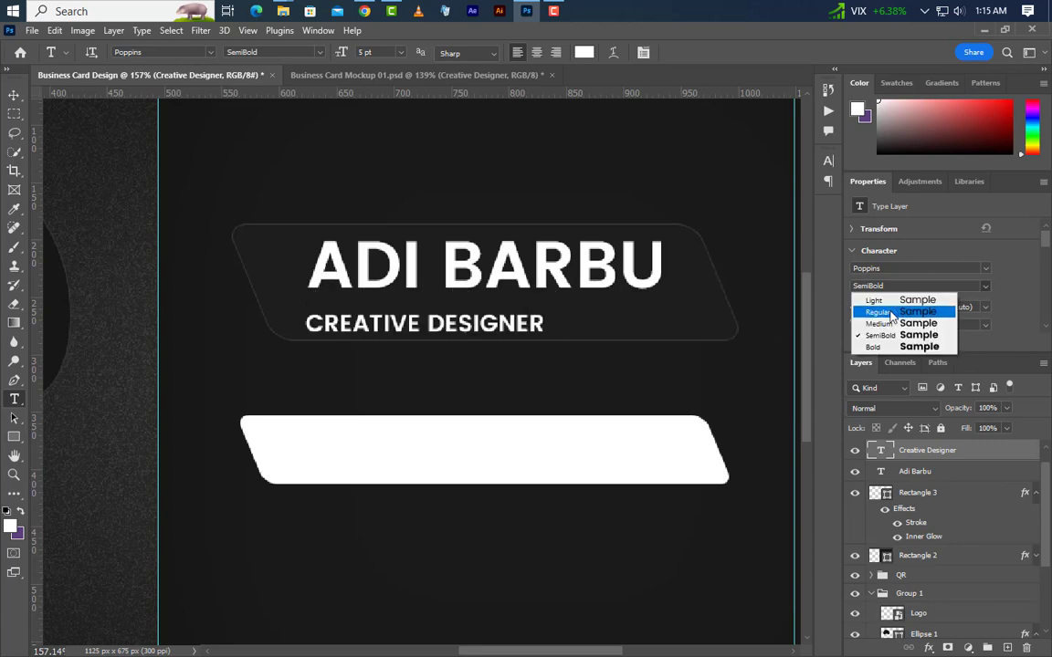
click(891, 313)
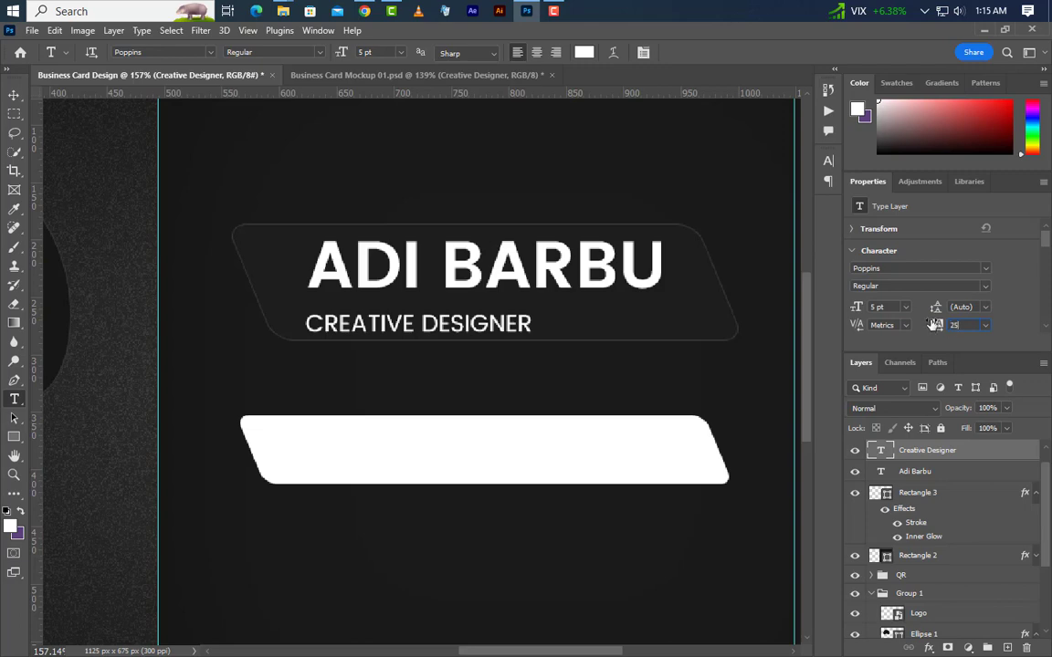
key(Return)
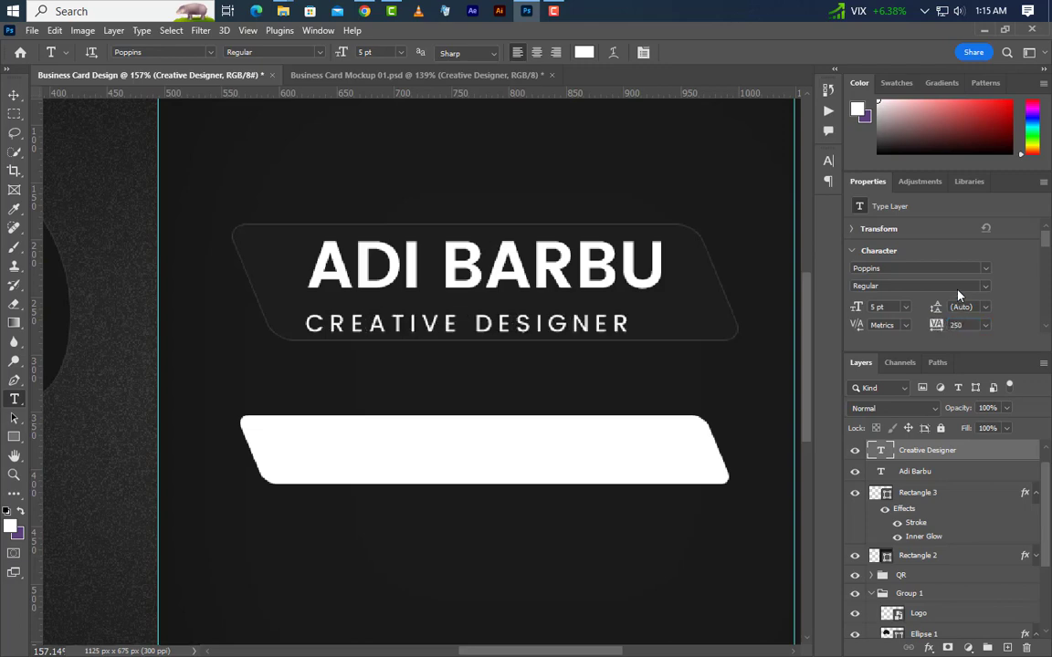
click(830, 161)
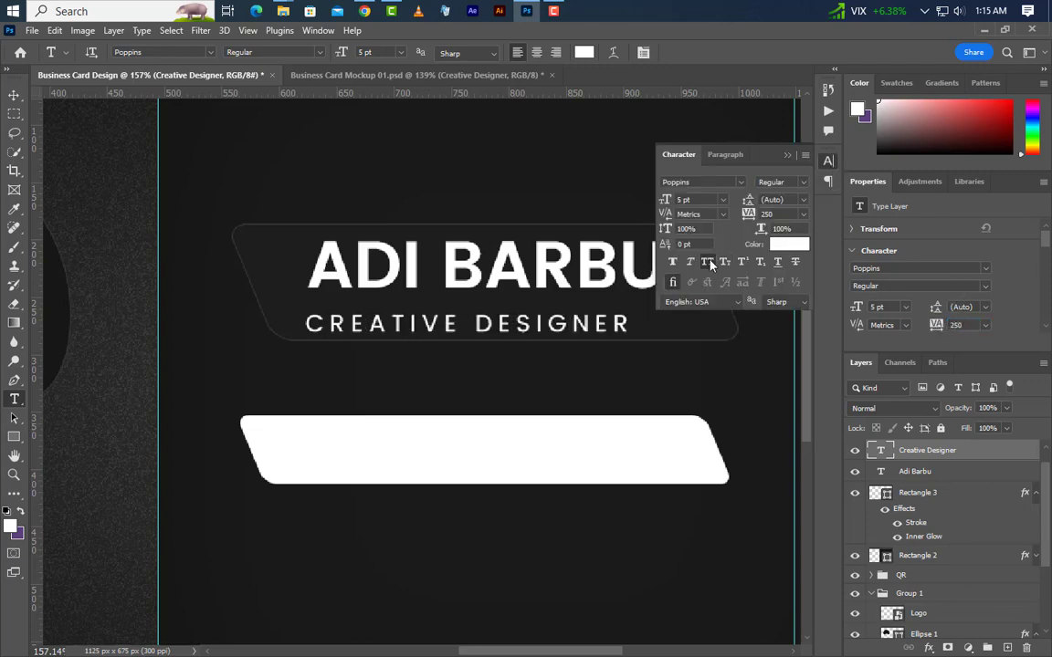
click(710, 263)
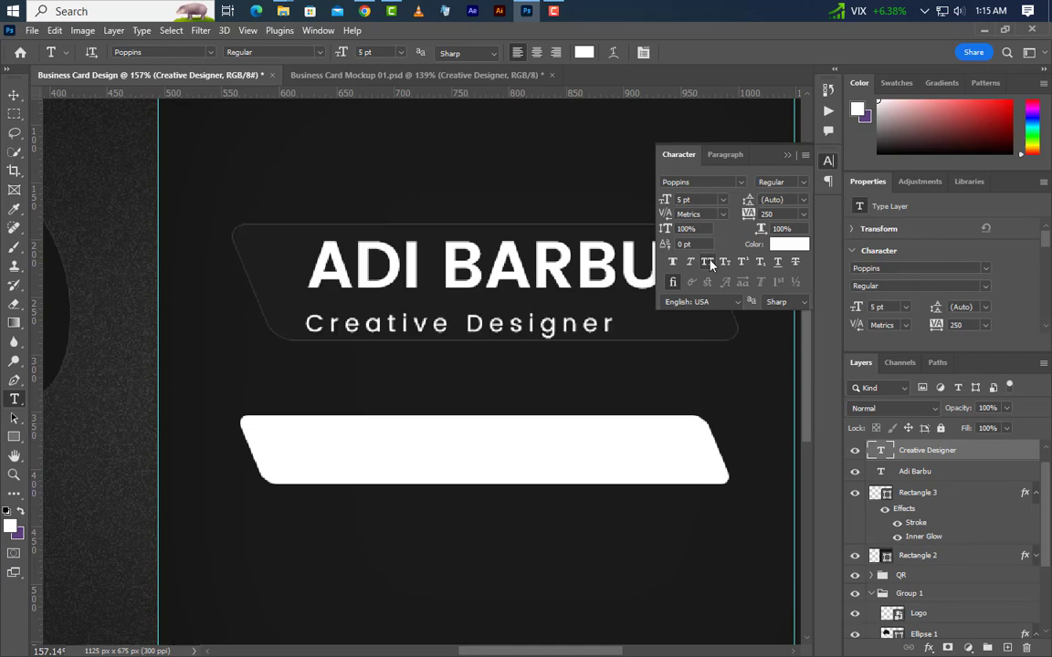
click(788, 159)
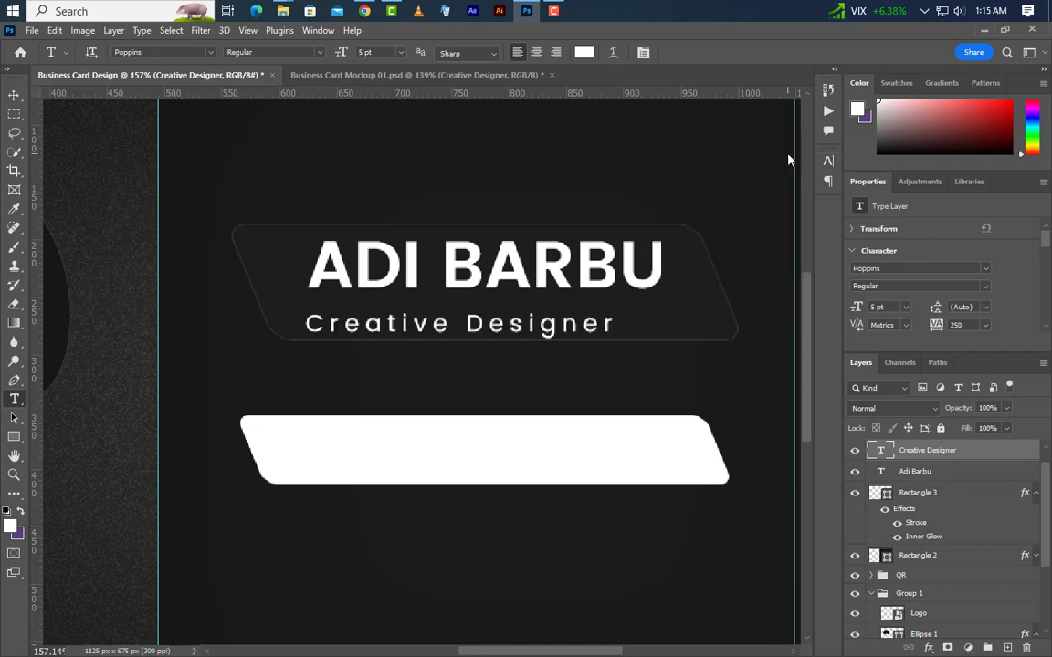
click(13, 97)
key(Up)
key(Up)
key(Up)
key(Up)
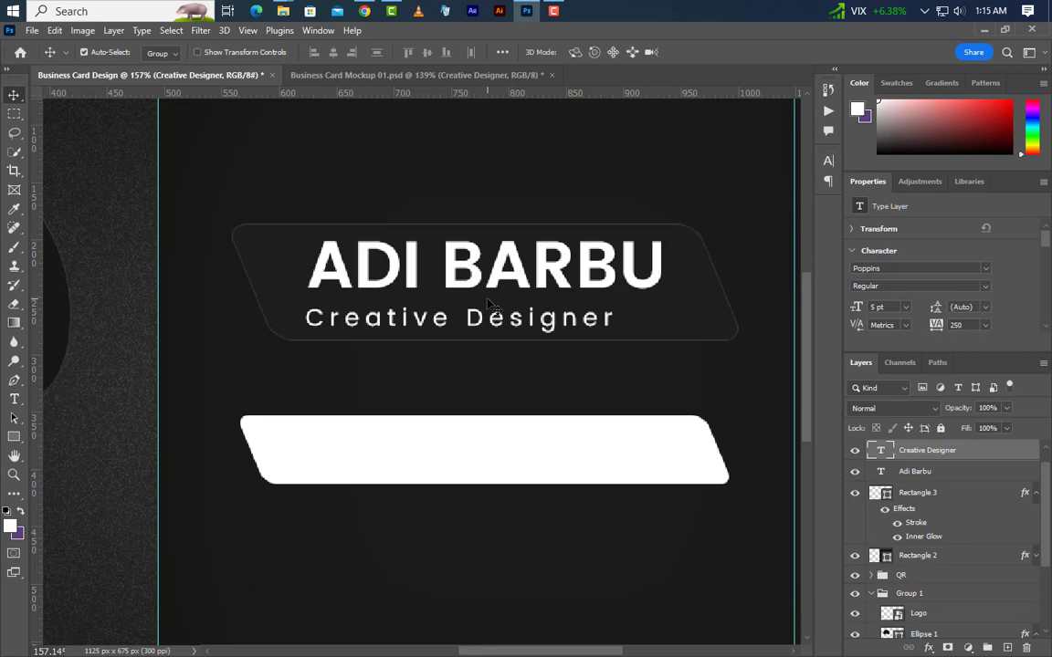
Draw a short thin white rectangle line to the right of 'Designer'.
click(14, 437)
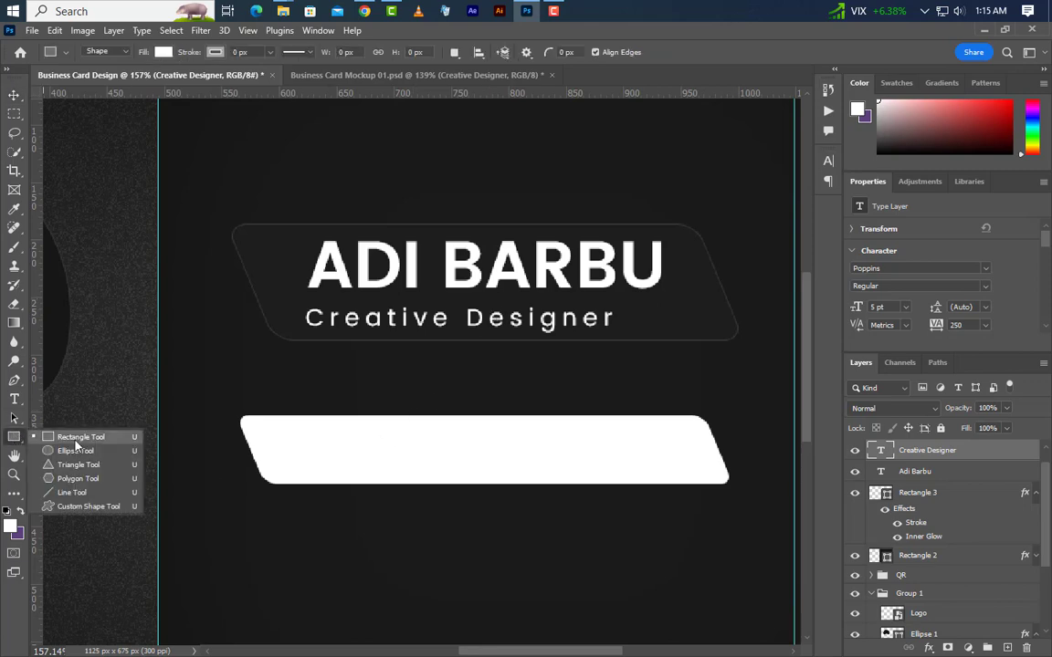
click(73, 436)
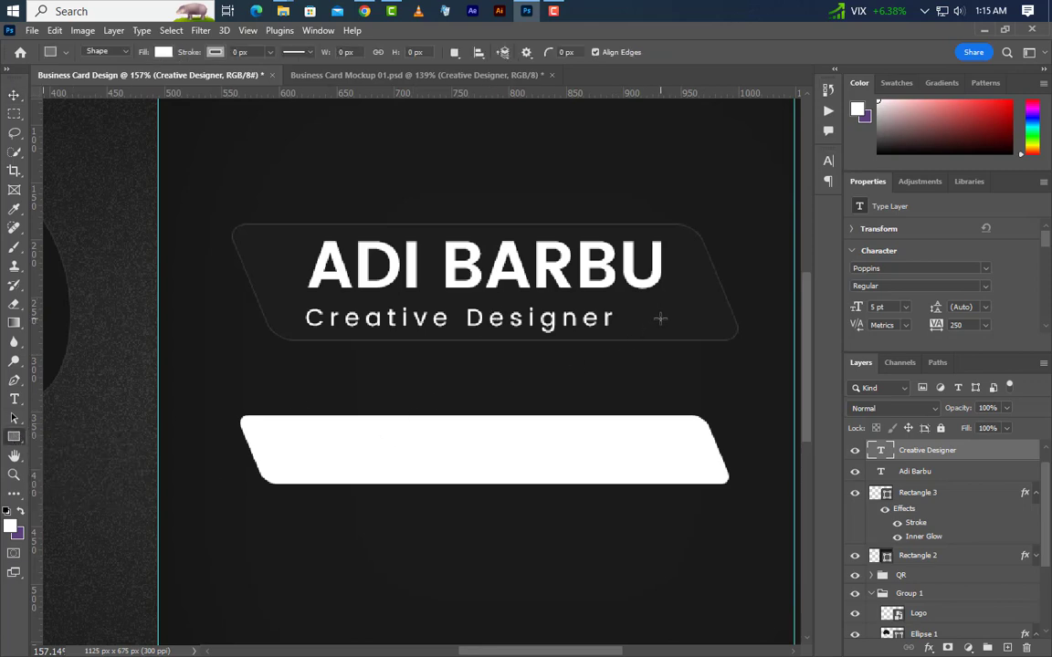
drag(660, 318, 631, 321)
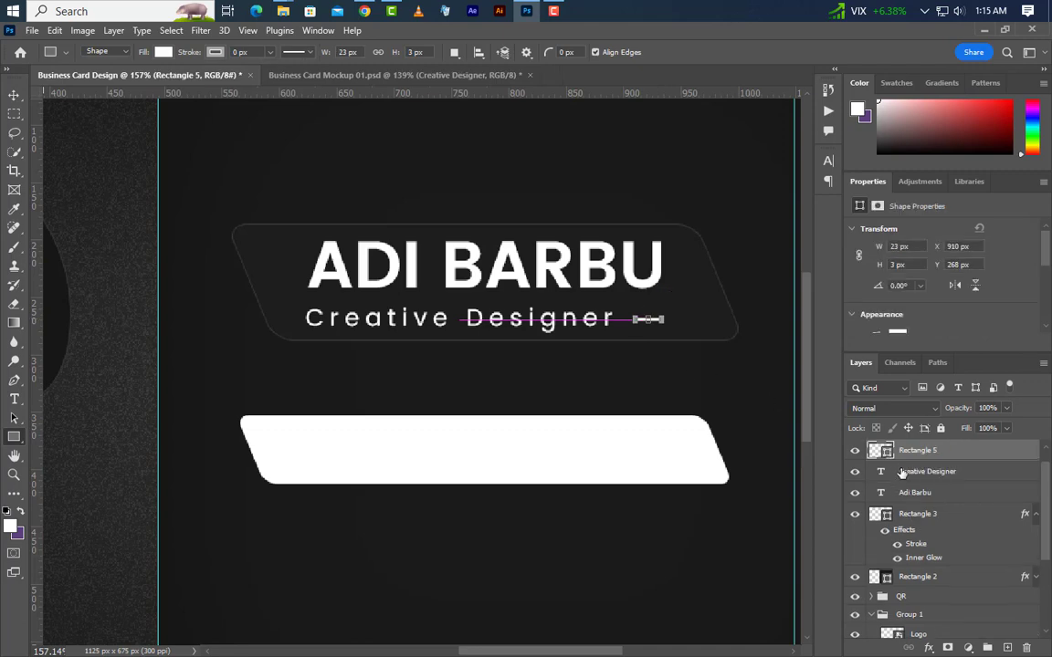
double_click(885, 452)
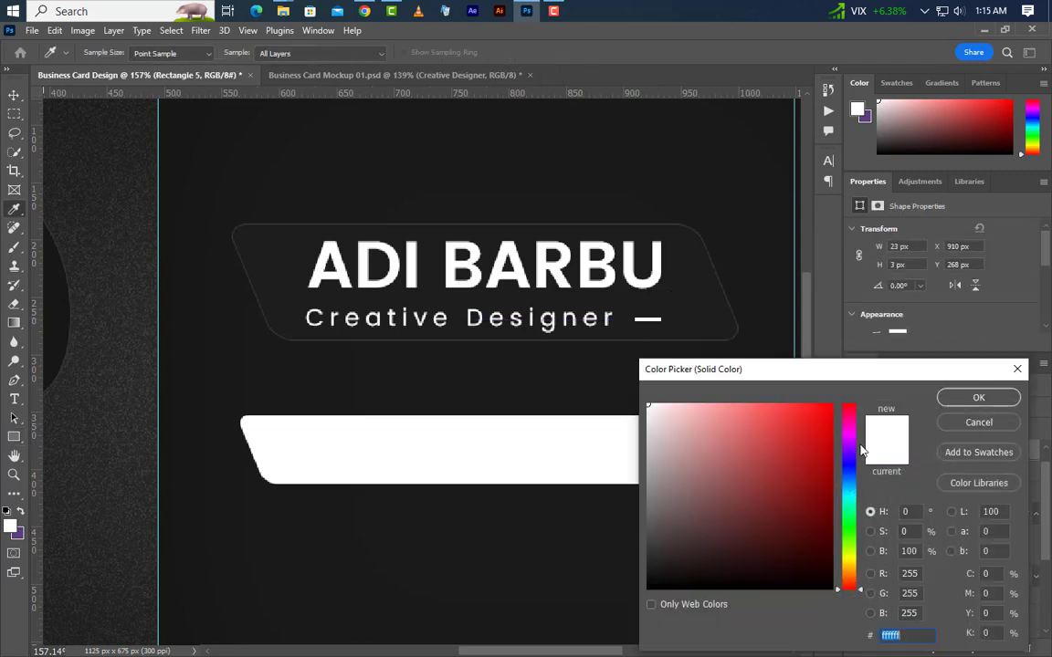
click(945, 402)
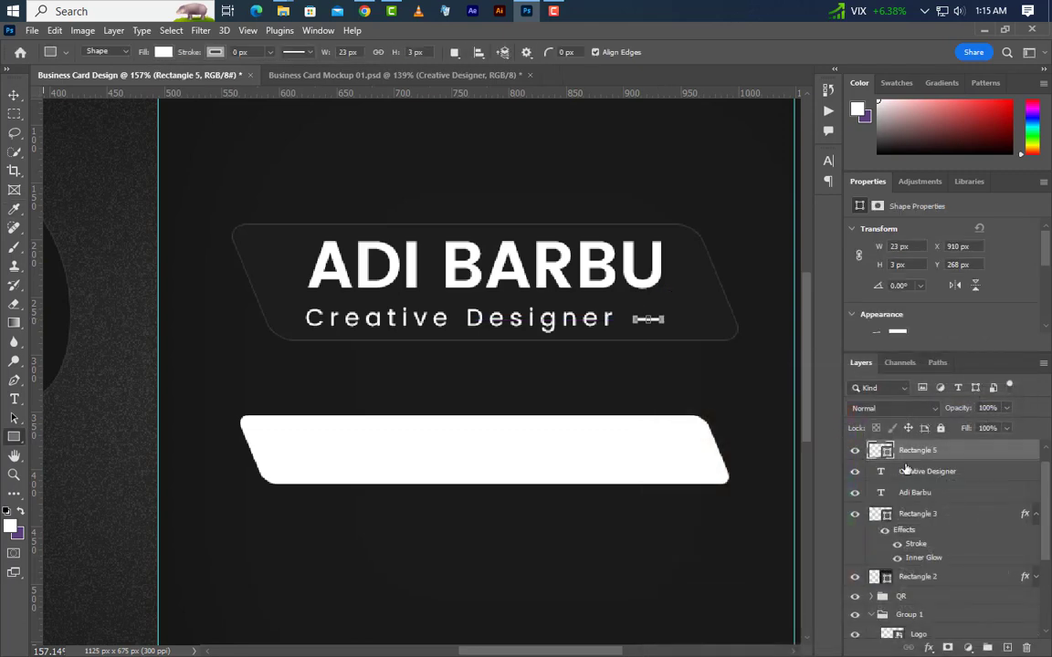
Group the name, subtitle and short line layers together.
shift+click(942, 476)
shift+click(950, 494)
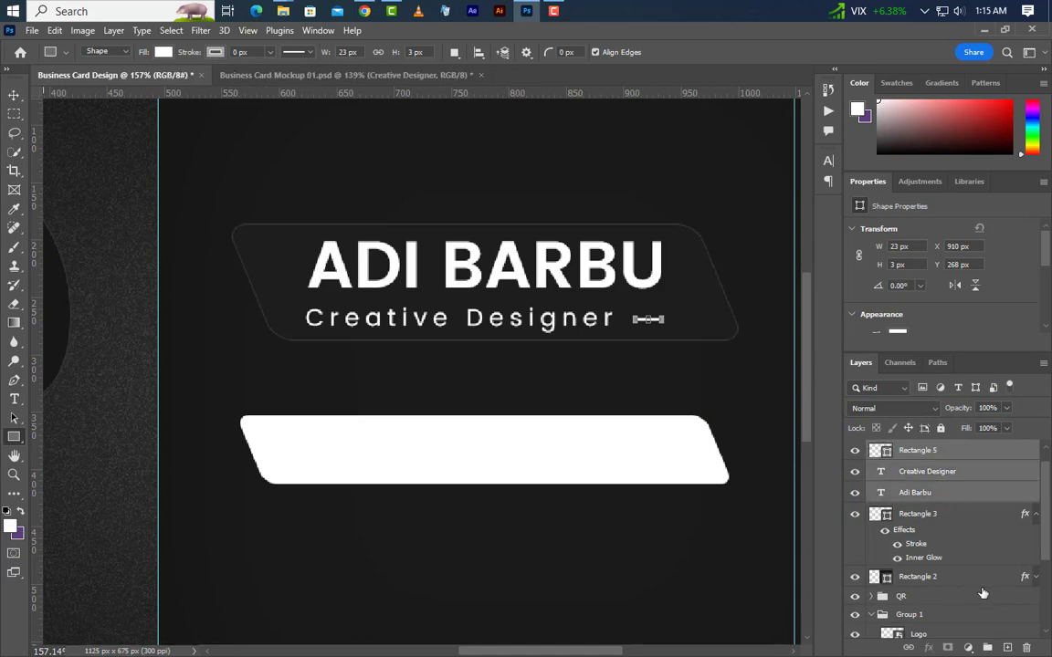
key(ctrl+g)
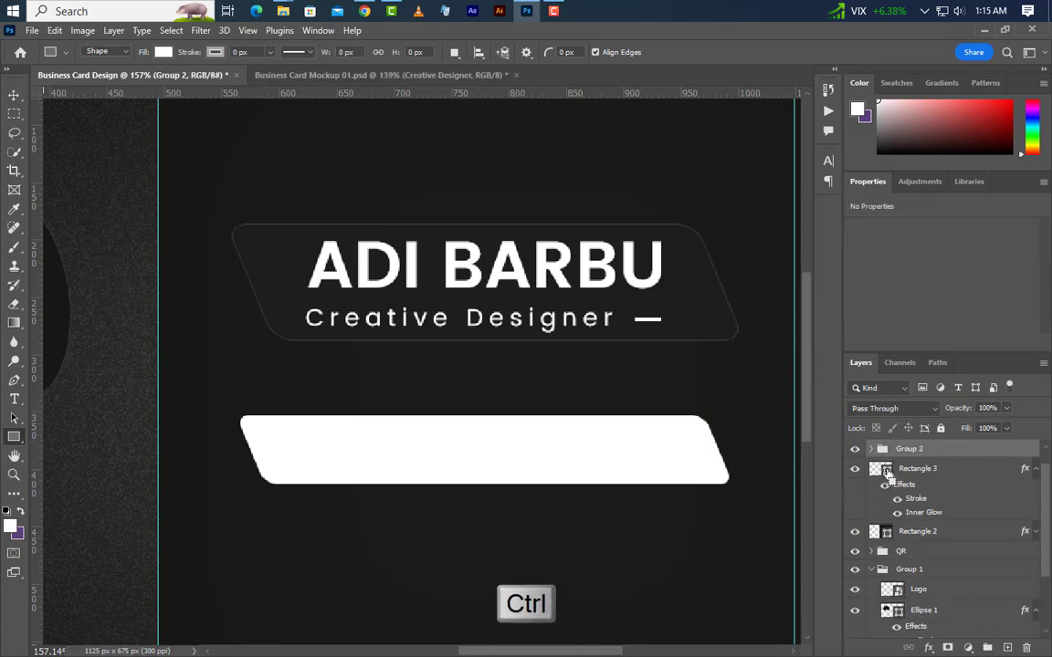
ctrl+click(887, 476)
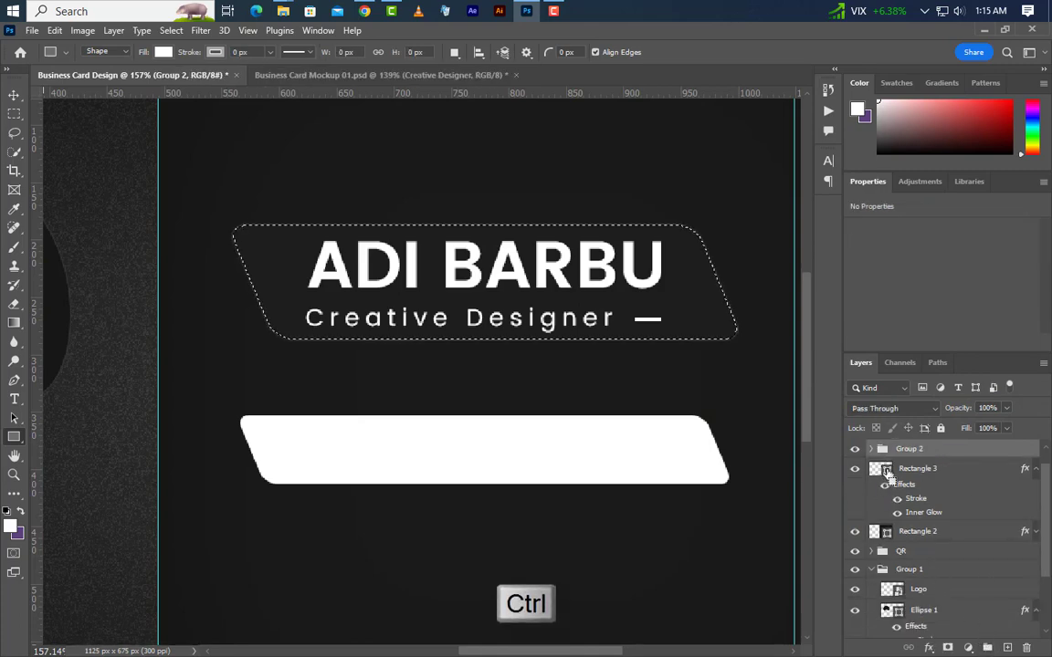
click(16, 95)
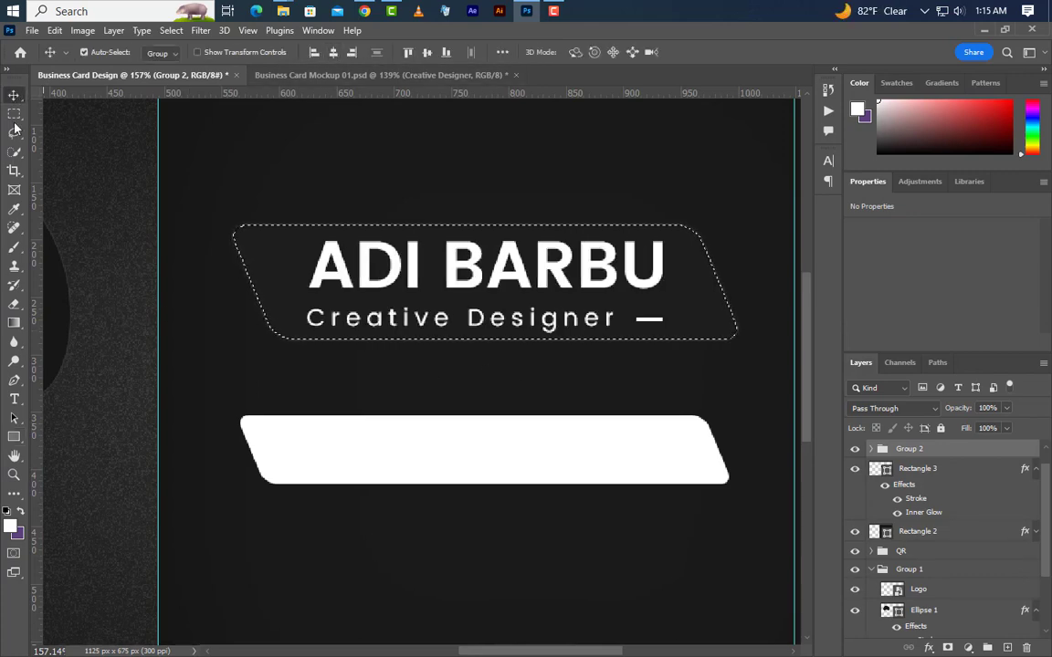
click(170, 30)
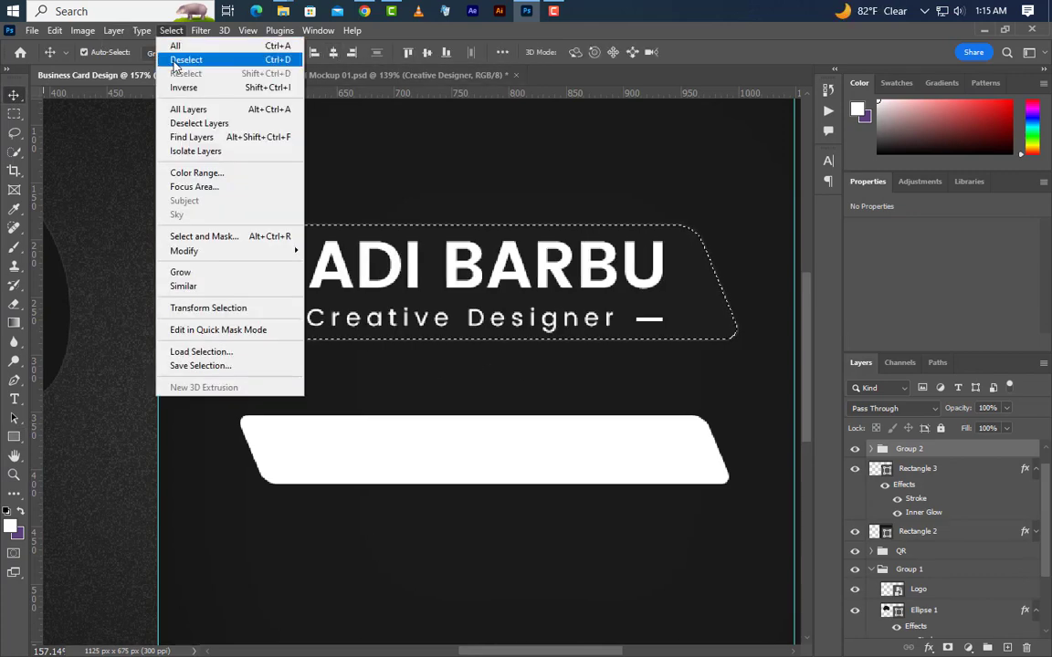
click(185, 59)
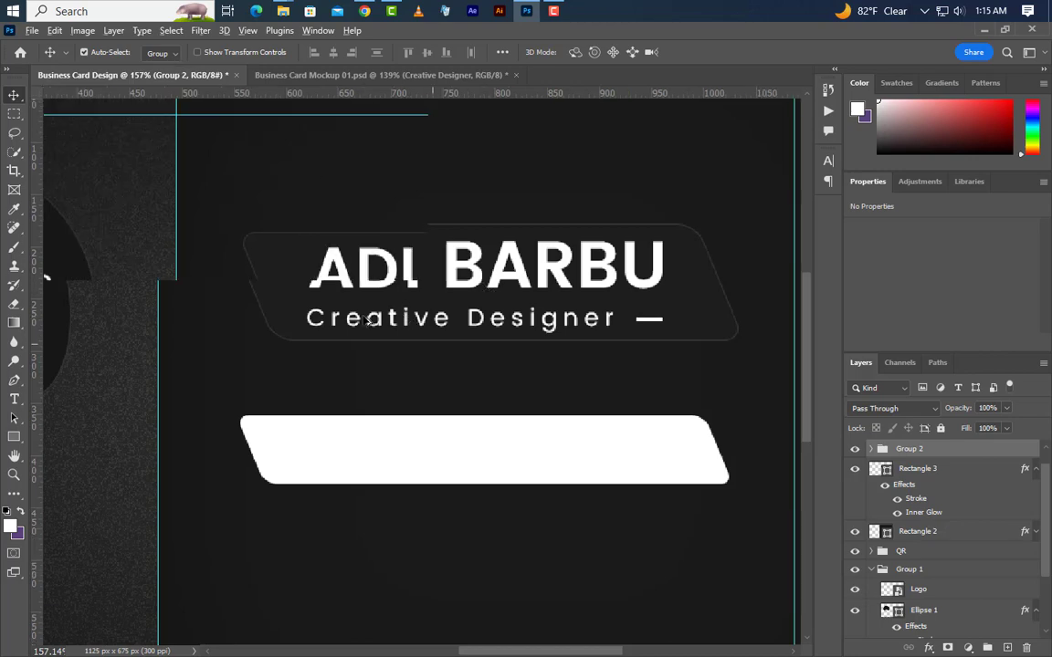
scroll(362, 315, down, 3)
scroll(946, 494, up, 1)
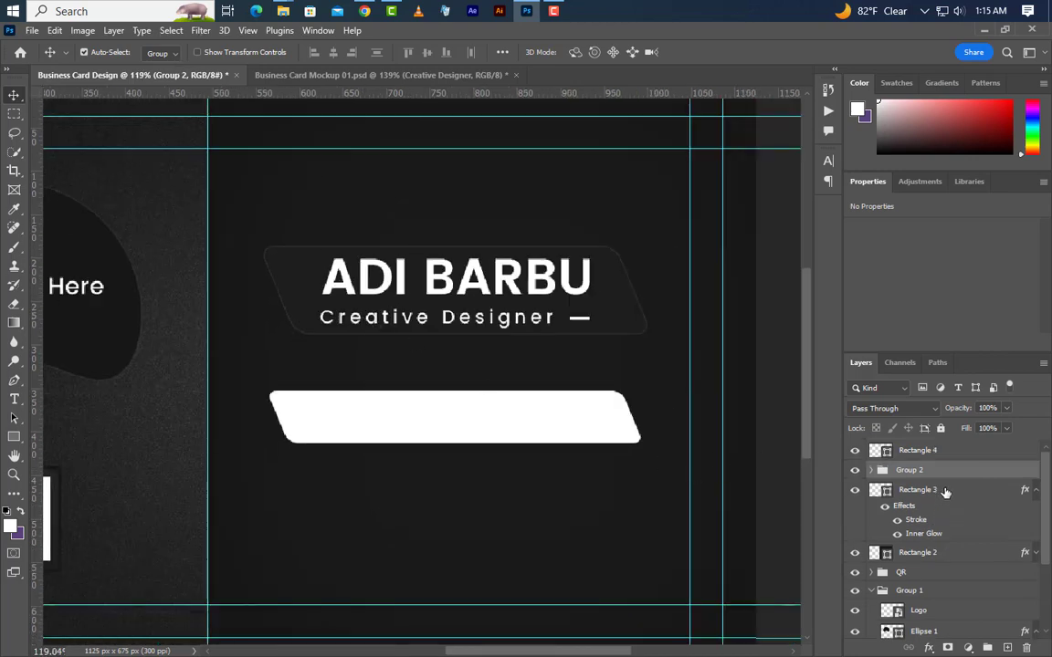
Group the text with the name panel into a group named 'Name' and move it up.
ctrl+click(943, 496)
click(987, 648)
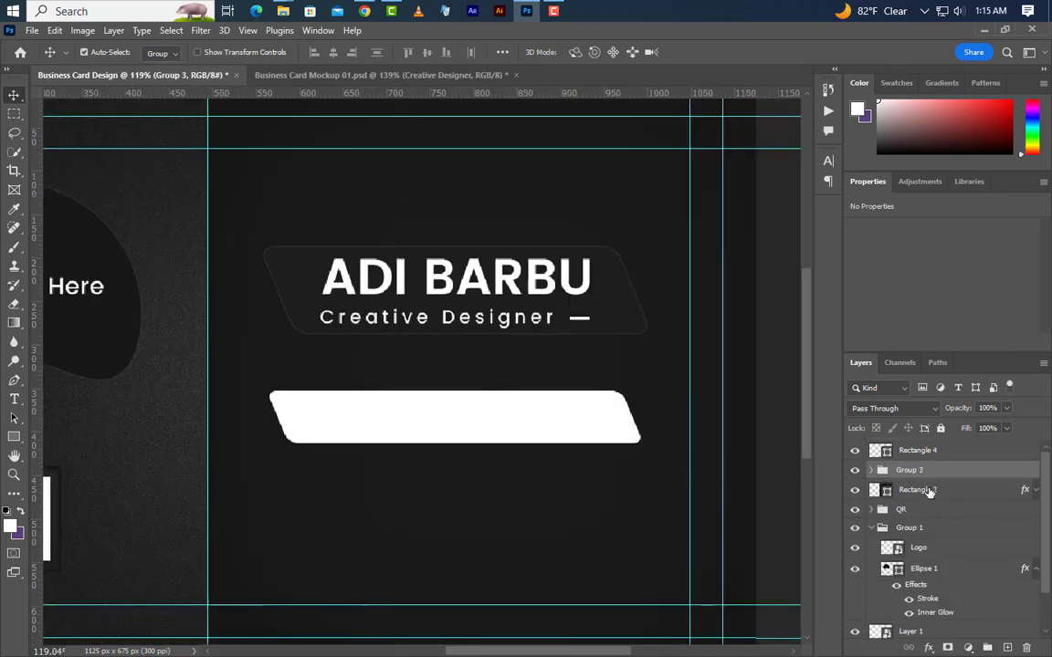
double_click(909, 471)
key(Return)
drag(708, 375, 706, 352)
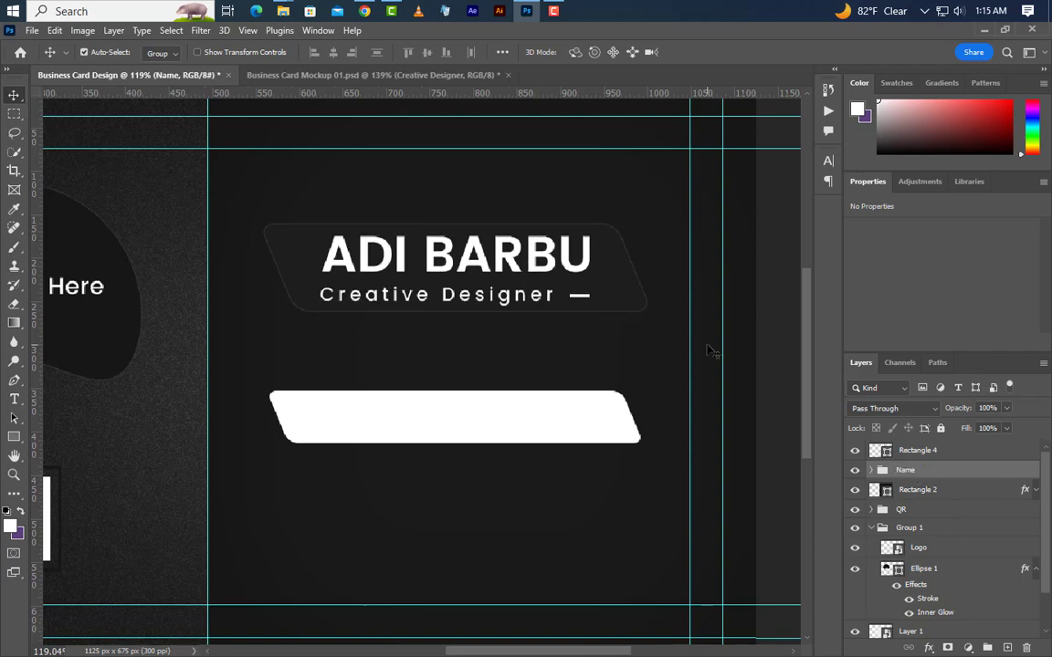
Raise the Name group near the top and centre it and Rectangle 4 horizontally between the guides.
key(shift+Up)
key(shift+Up)
key(shift+Up)
key(shift+Up)
key(shift+Up)
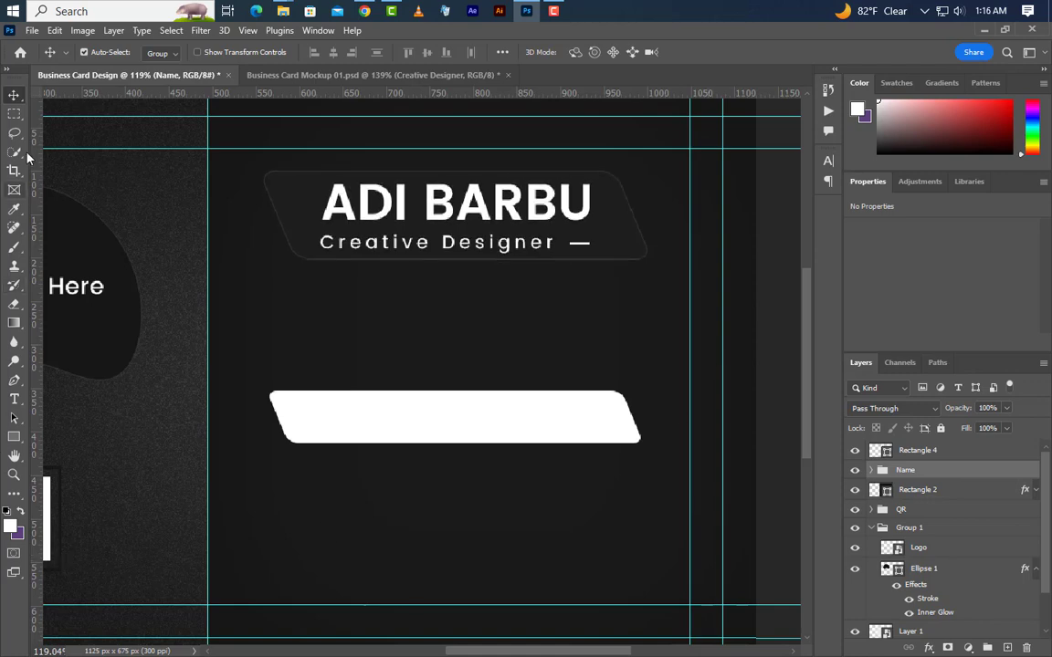
click(14, 114)
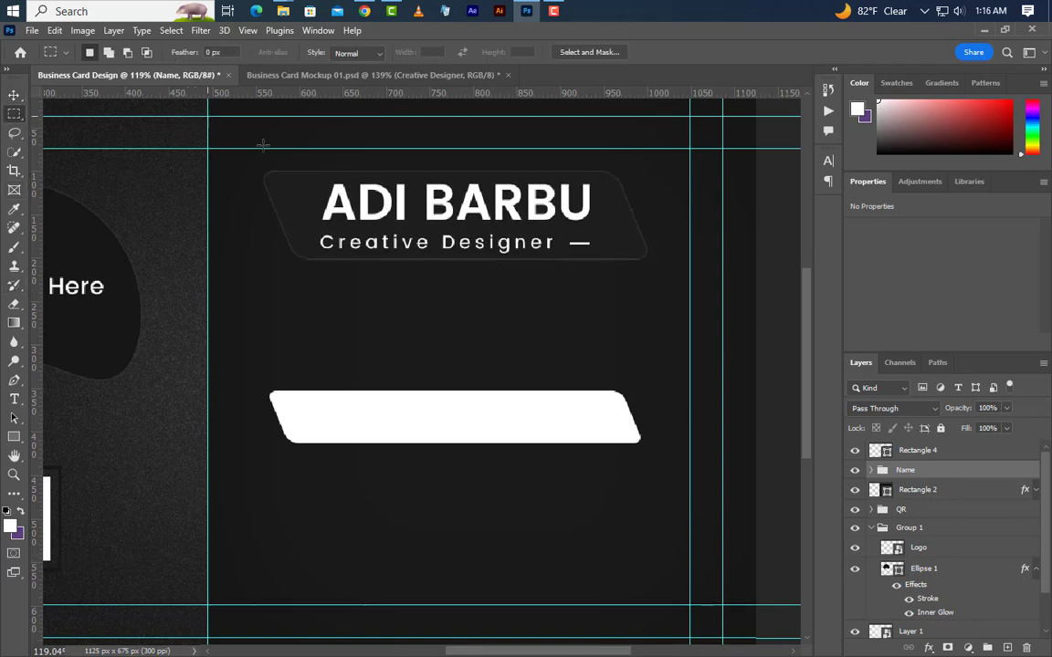
drag(208, 115, 721, 326)
click(14, 94)
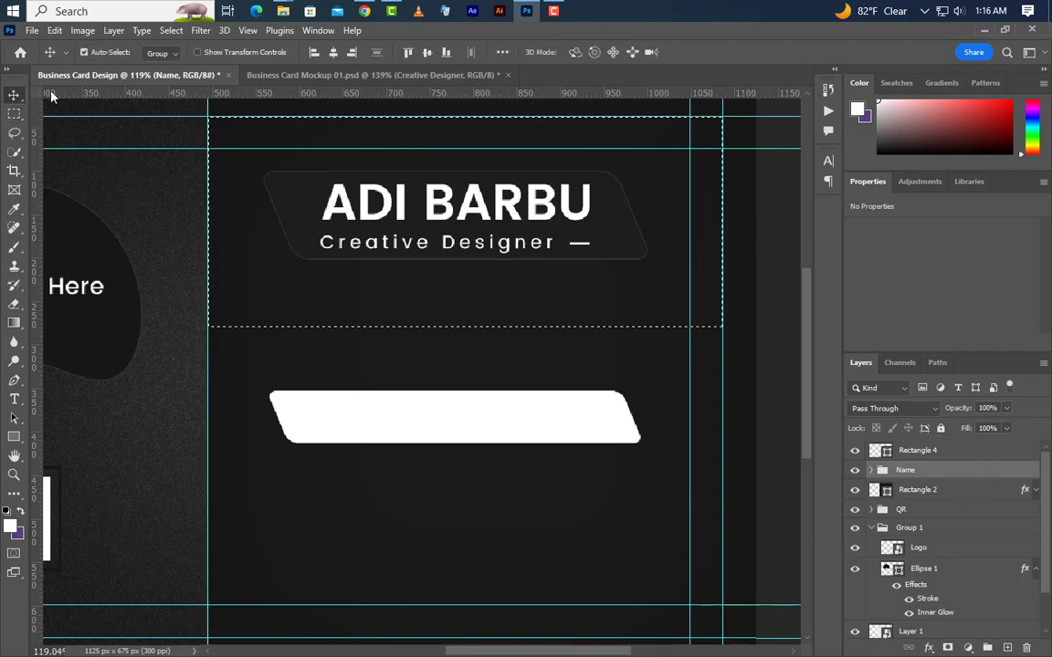
click(333, 53)
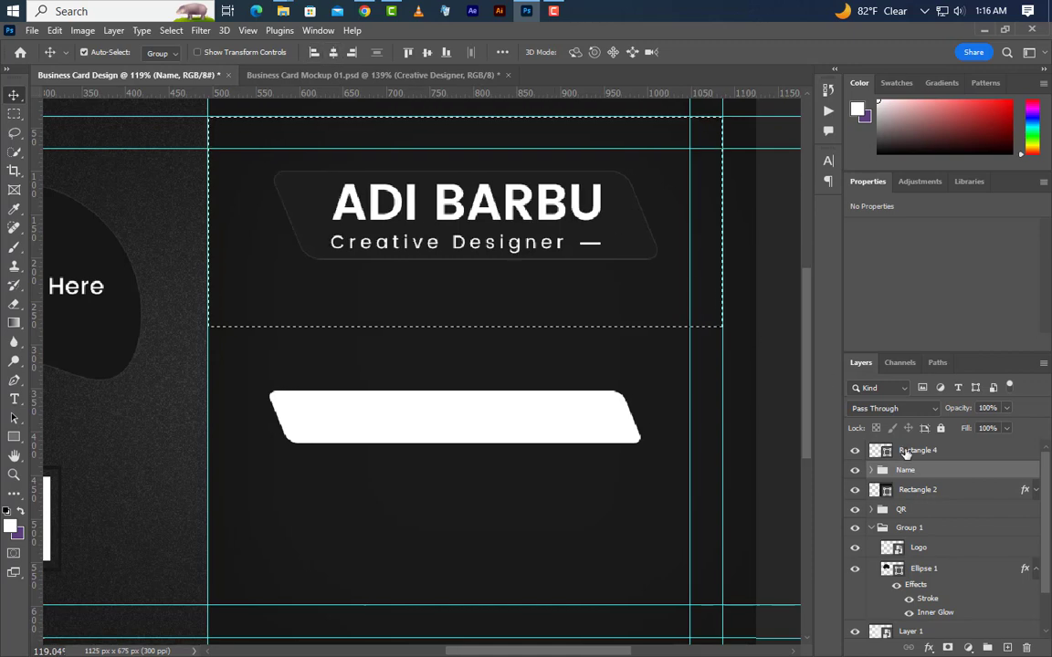
click(595, 442)
click(333, 53)
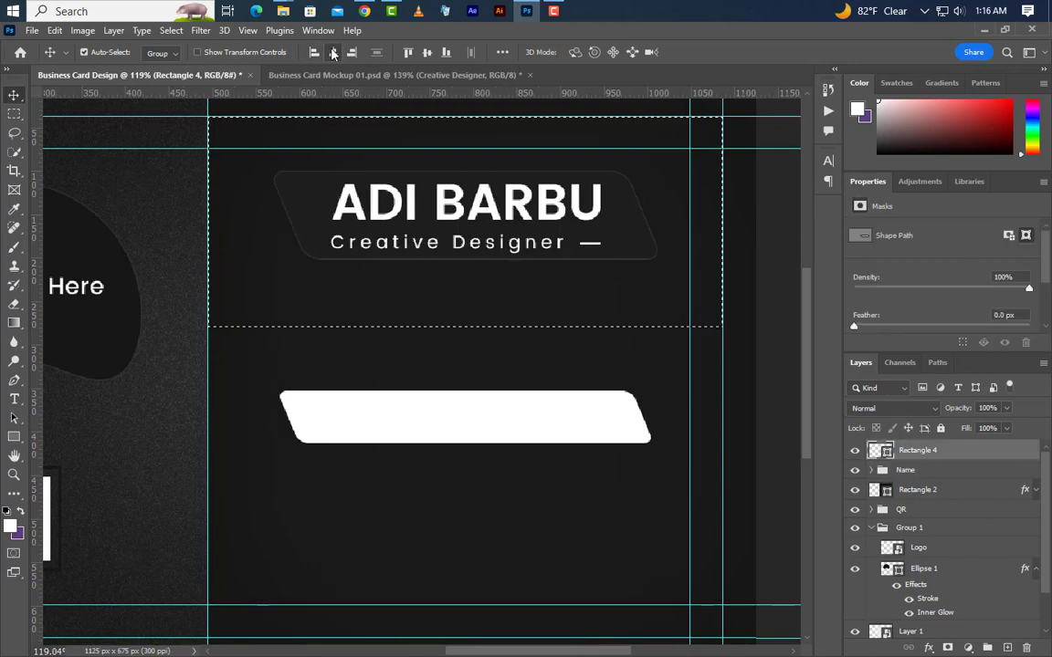
click(171, 30)
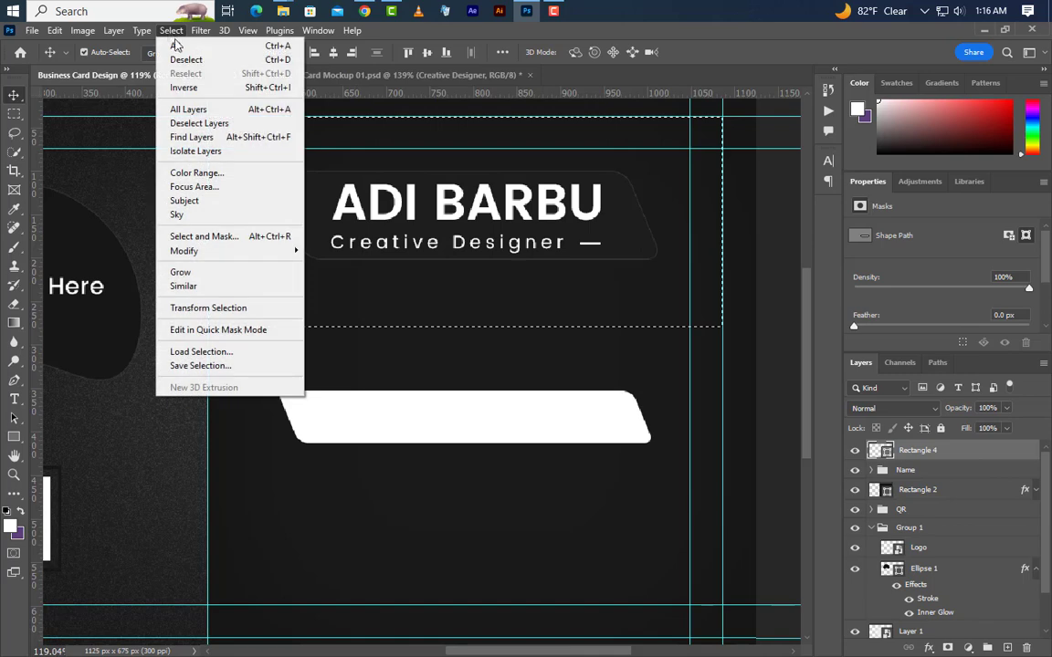
click(185, 61)
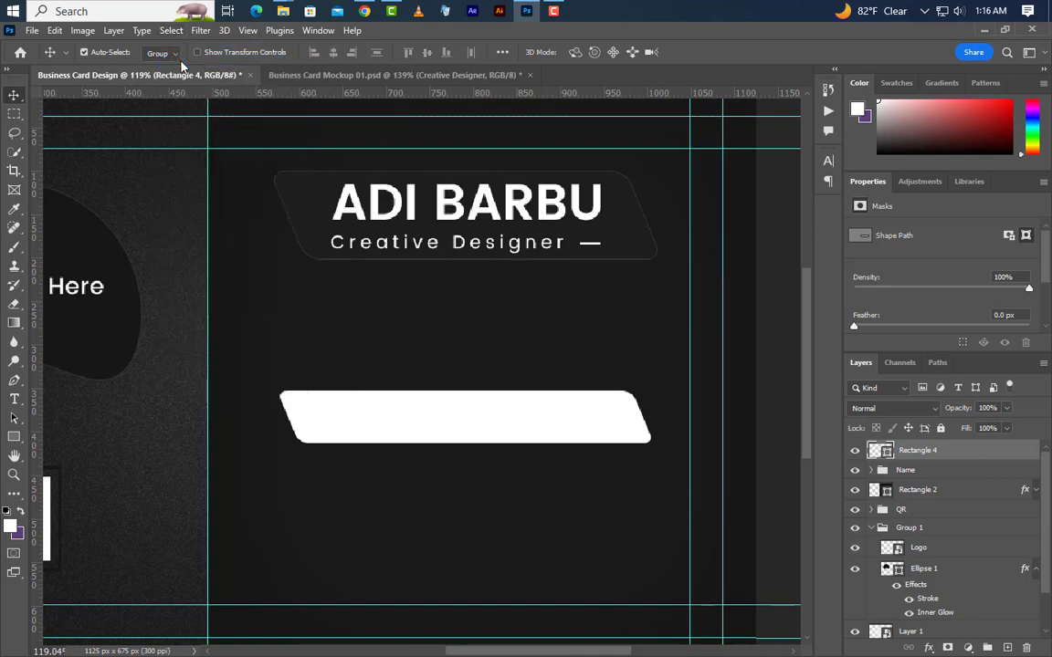
Fill Rectangle 4 with #1d1d1d and paste the banner's Stroke and Inner Glow style onto it.
double_click(885, 453)
text(1d1d1d)
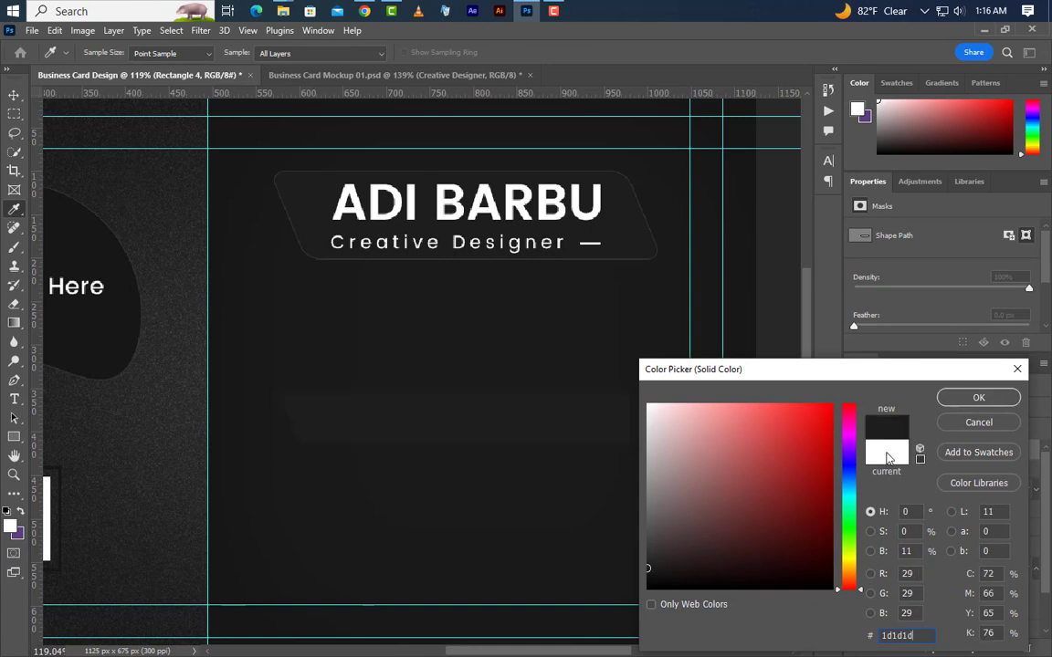
drag(923, 641, 810, 637)
click(971, 395)
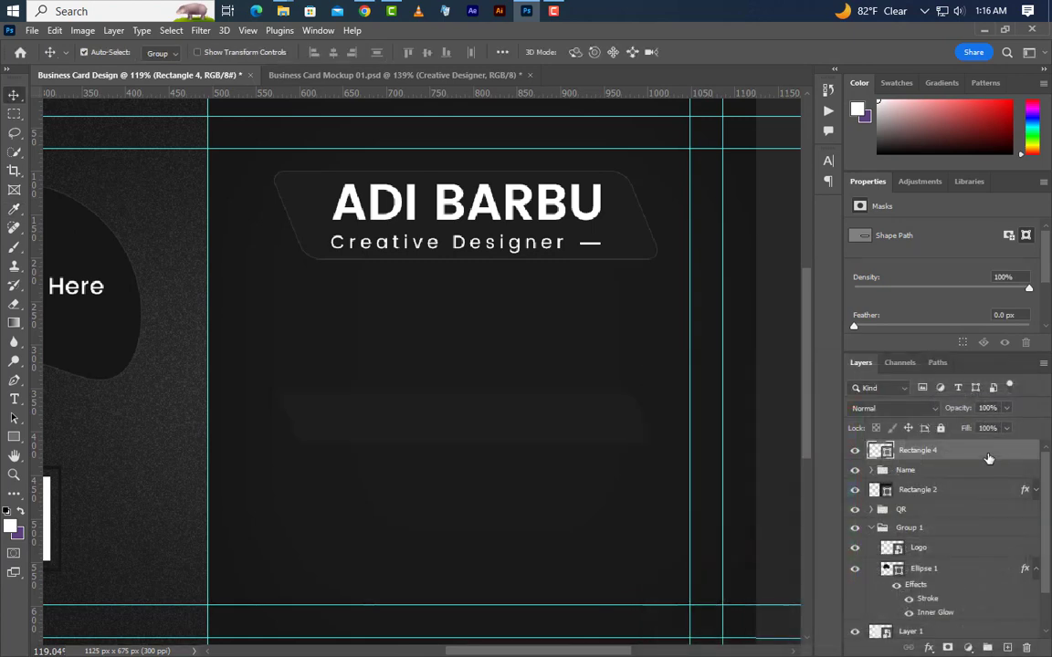
right_click(988, 458)
click(879, 428)
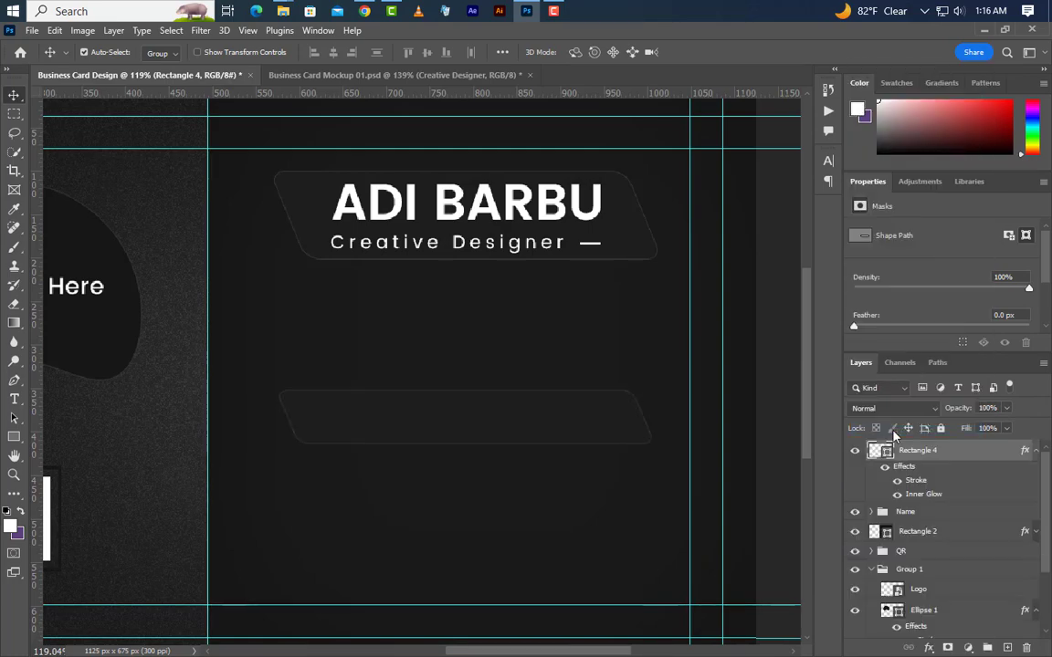
click(55, 30)
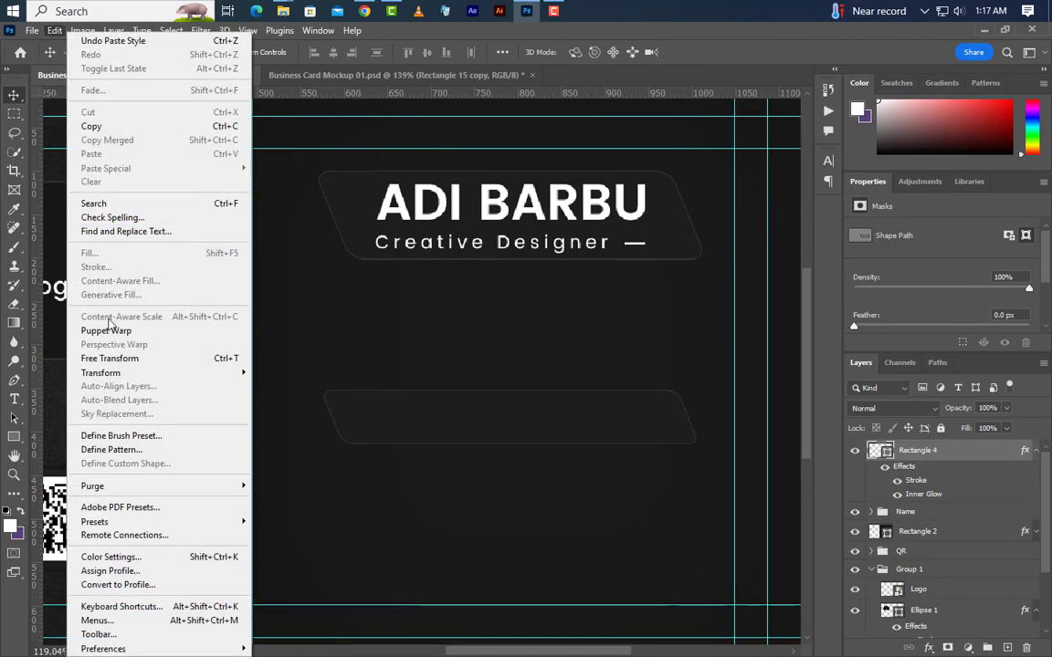
click(108, 358)
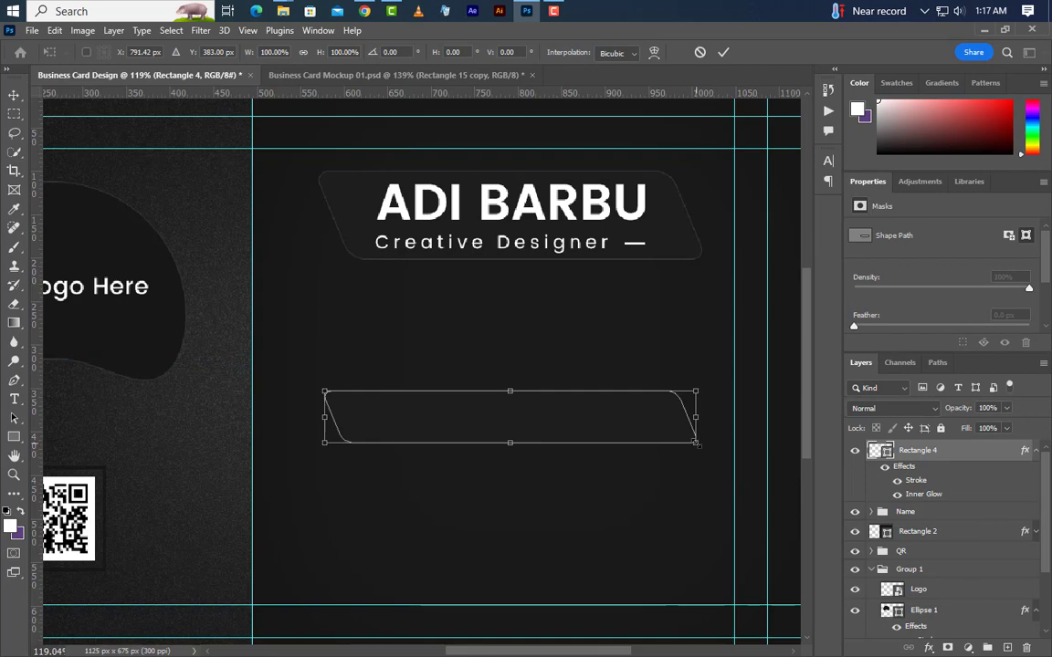
Shrink the dark bar slightly and nudge it up below the name block.
drag(696, 443, 685, 438)
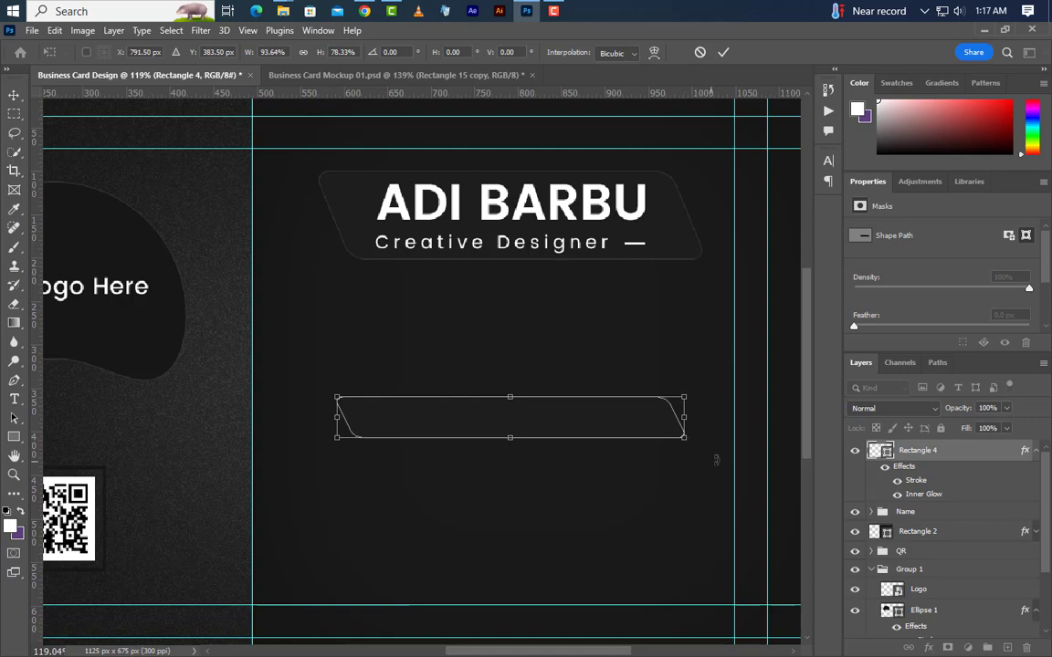
click(724, 52)
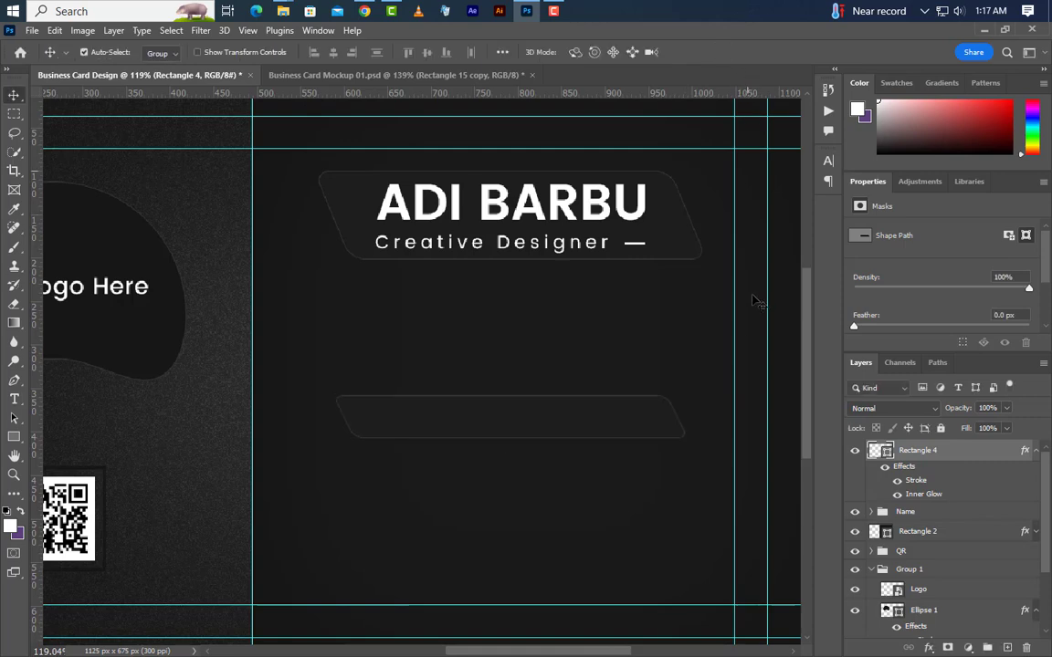
key(shift+Up)
key(shift+Up)
key(shift+Up)
key(shift+Up)
key(shift+Up)
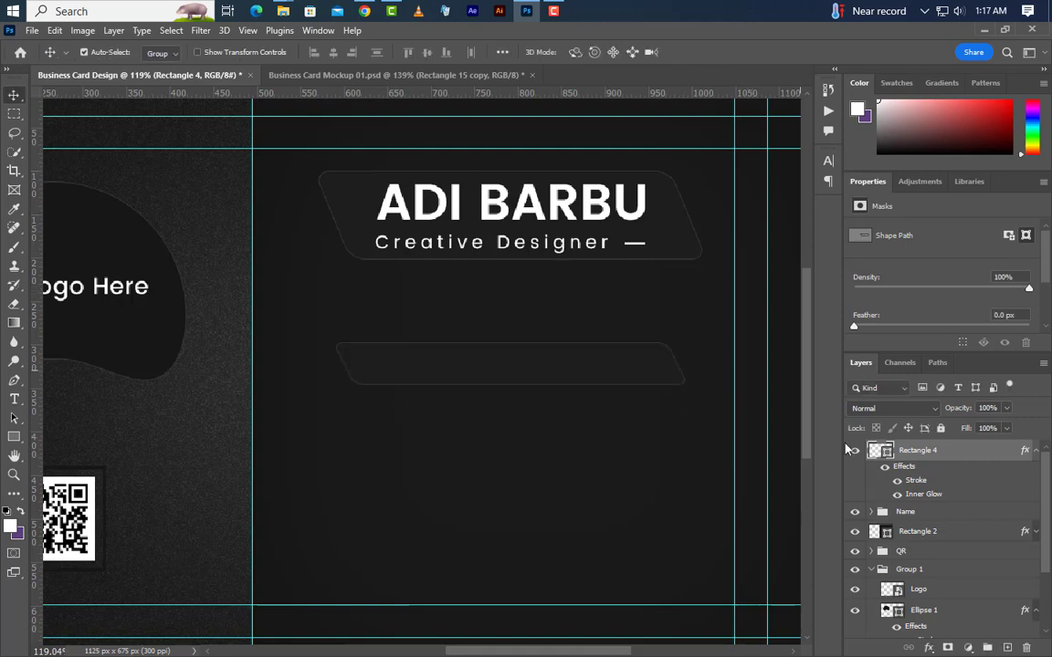
Create a rasterized 'Rectangle 4 copy' of the bar and add a vertical guide on the card.
right_click(976, 466)
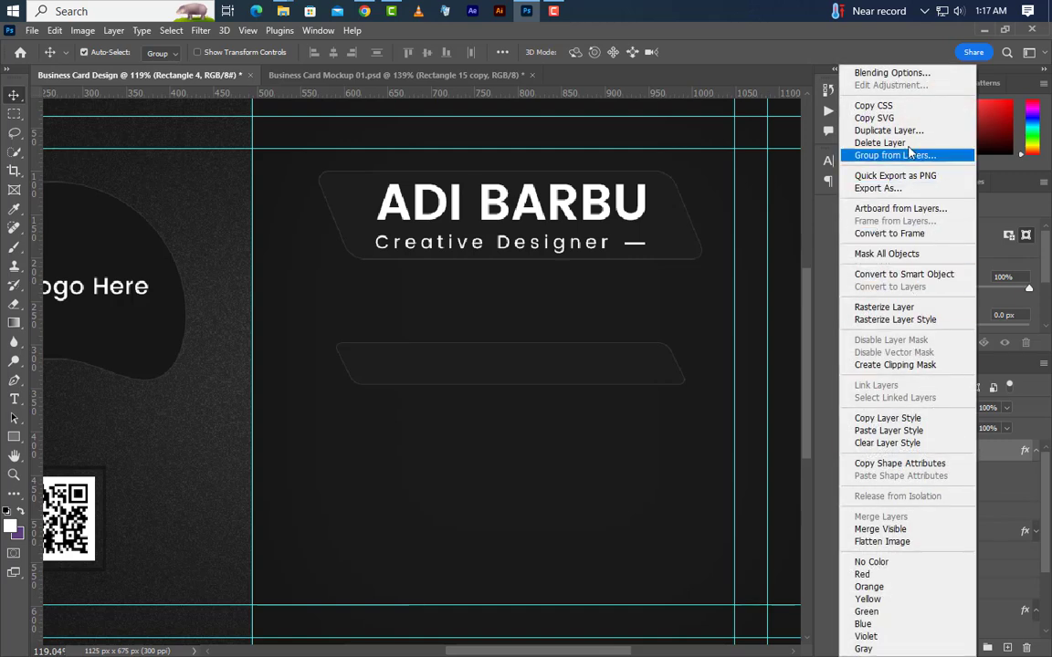
click(909, 135)
click(646, 198)
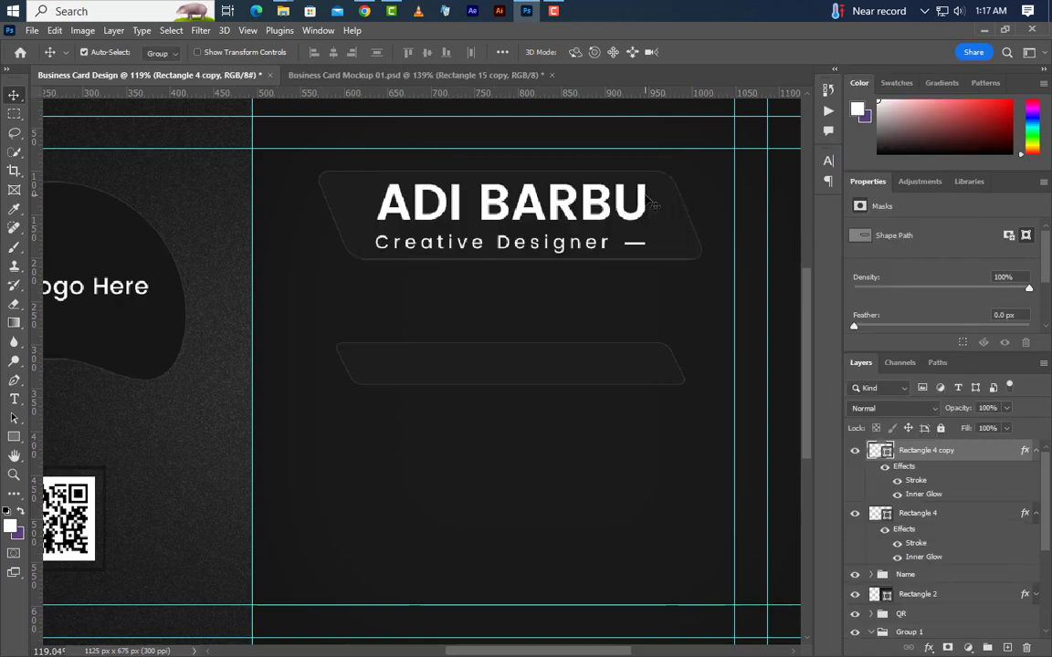
right_click(886, 451)
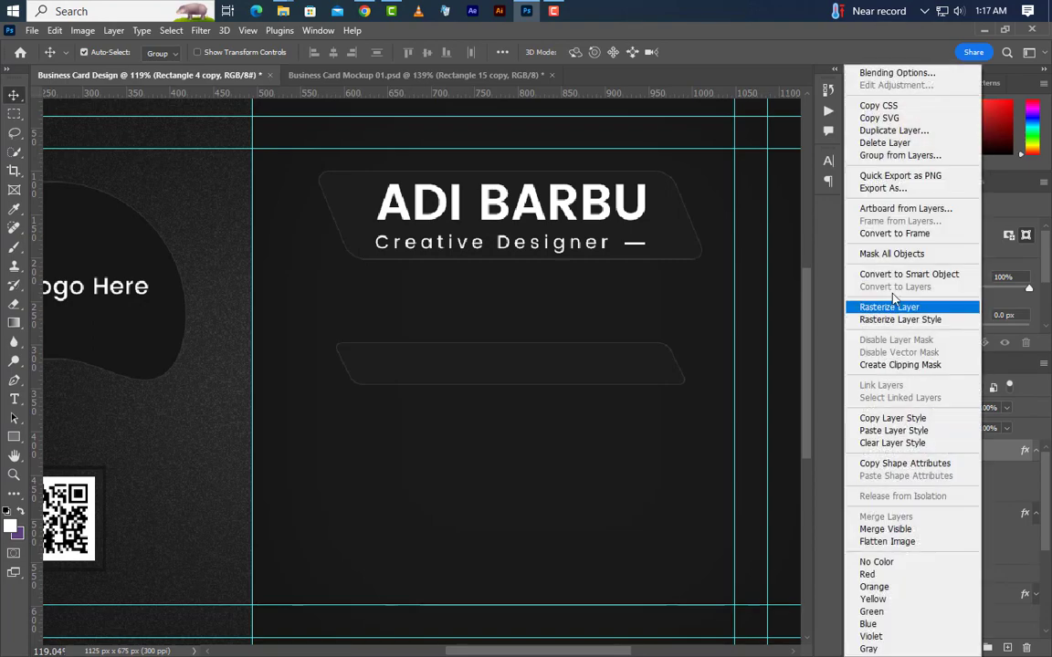
click(808, 274)
right_click(983, 460)
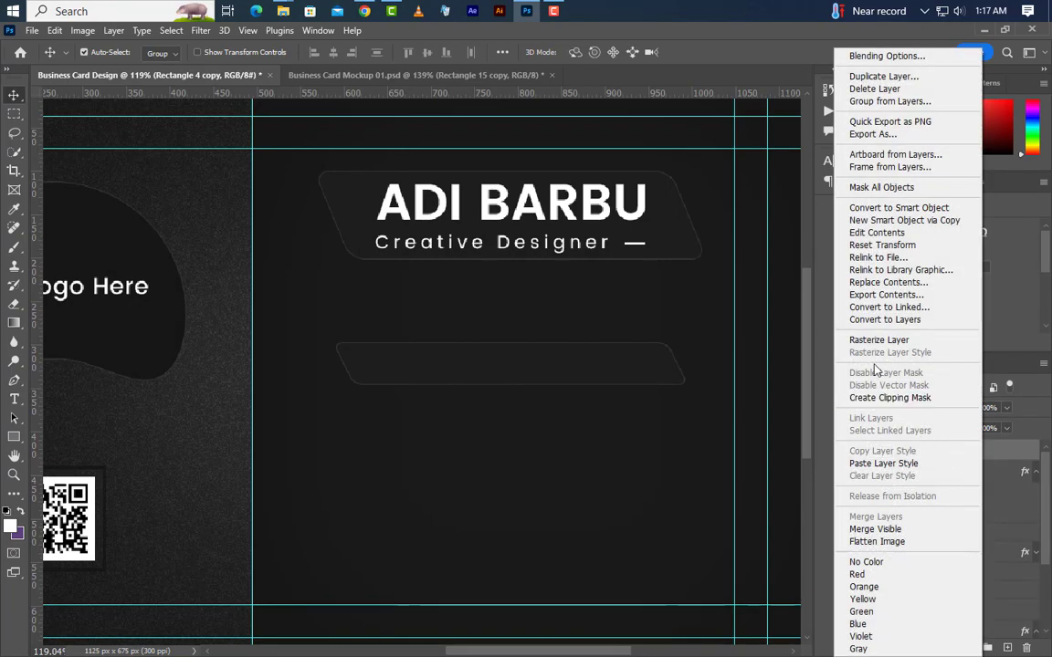
click(878, 340)
drag(38, 431, 375, 463)
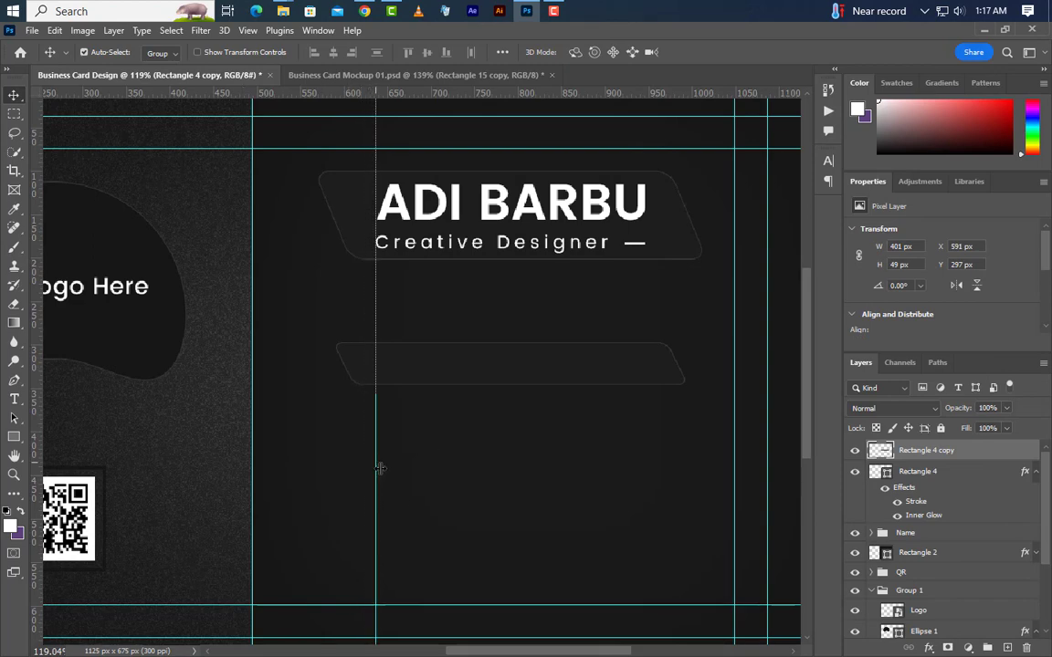
Trim the rasterized bar copy to a short piece and move it above the long bar.
click(13, 113)
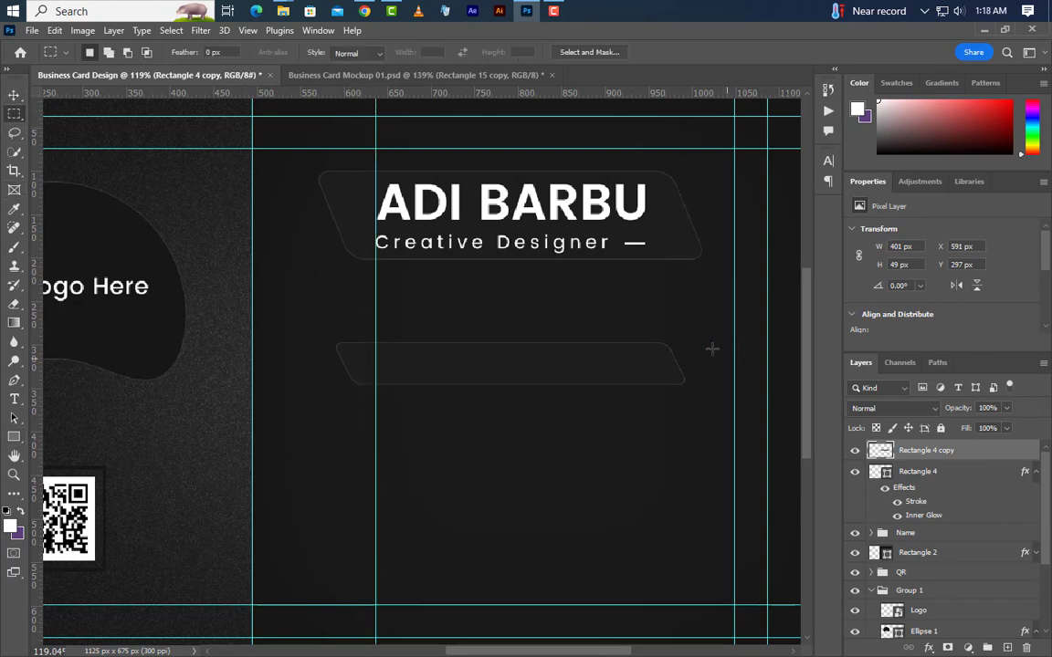
drag(700, 324, 376, 435)
key(Delete)
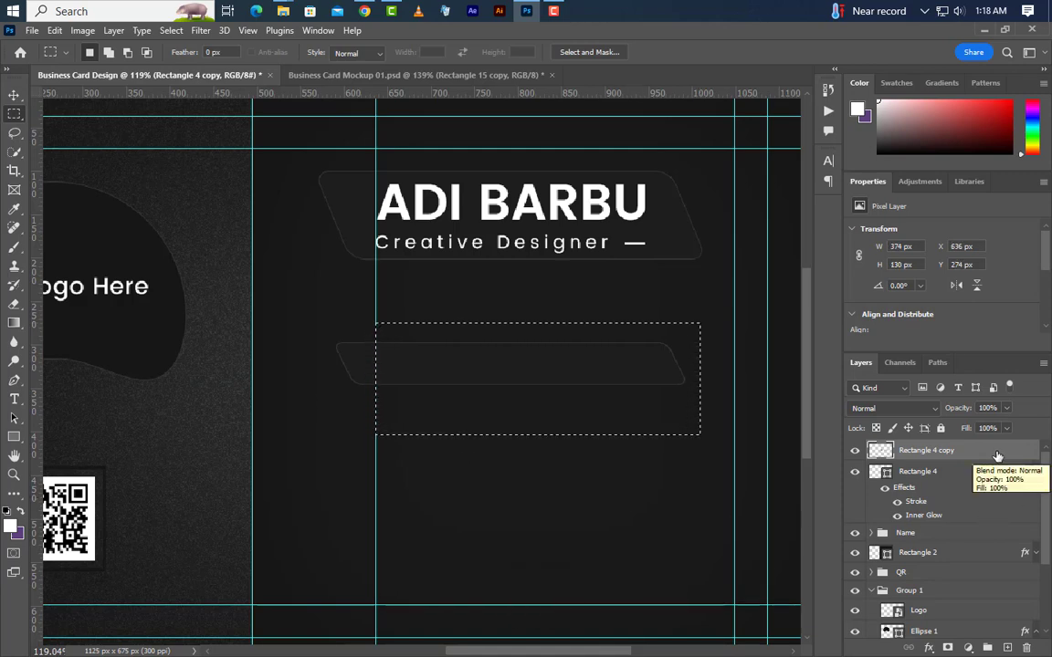
click(171, 30)
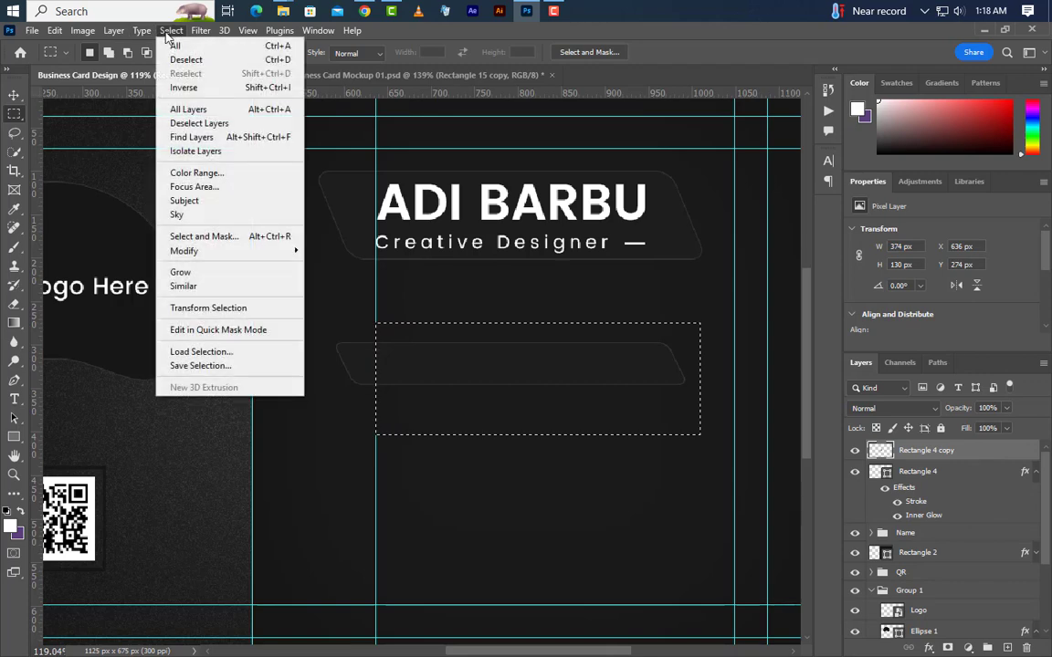
click(175, 61)
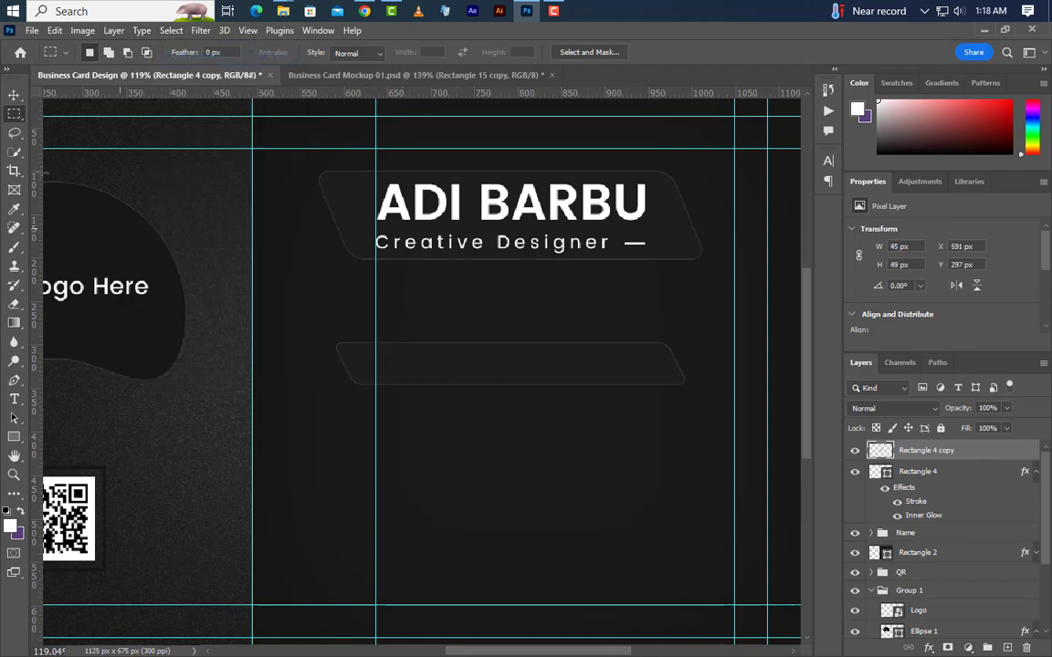
click(14, 95)
drag(351, 350, 353, 307)
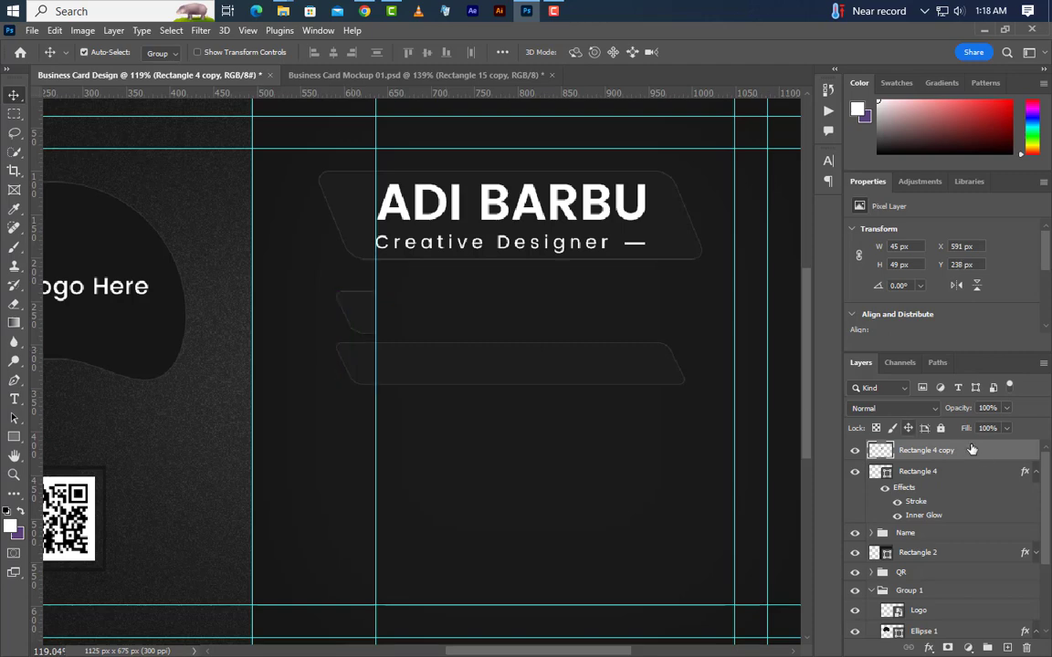
Duplicate the short piece and flip the copy horizontally and vertically.
right_click(904, 450)
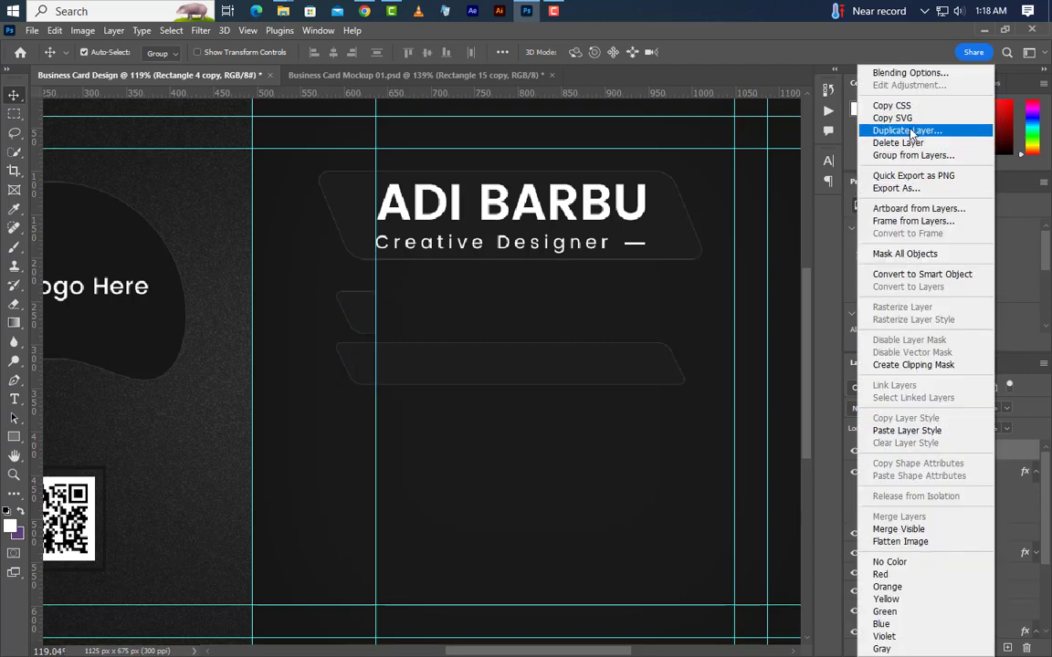
click(906, 130)
click(647, 198)
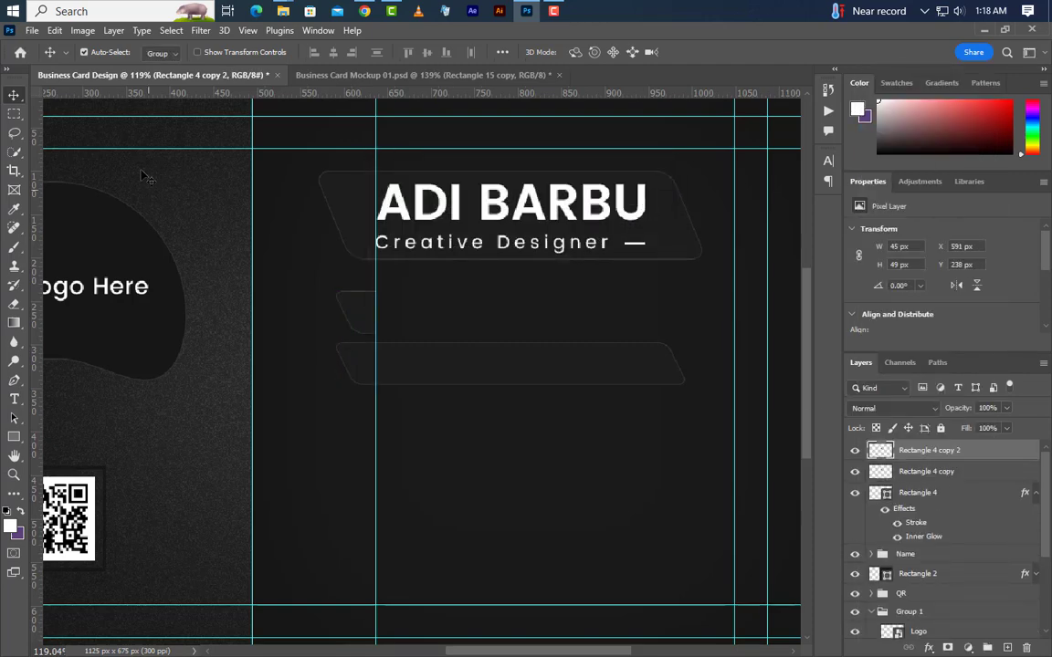
click(55, 30)
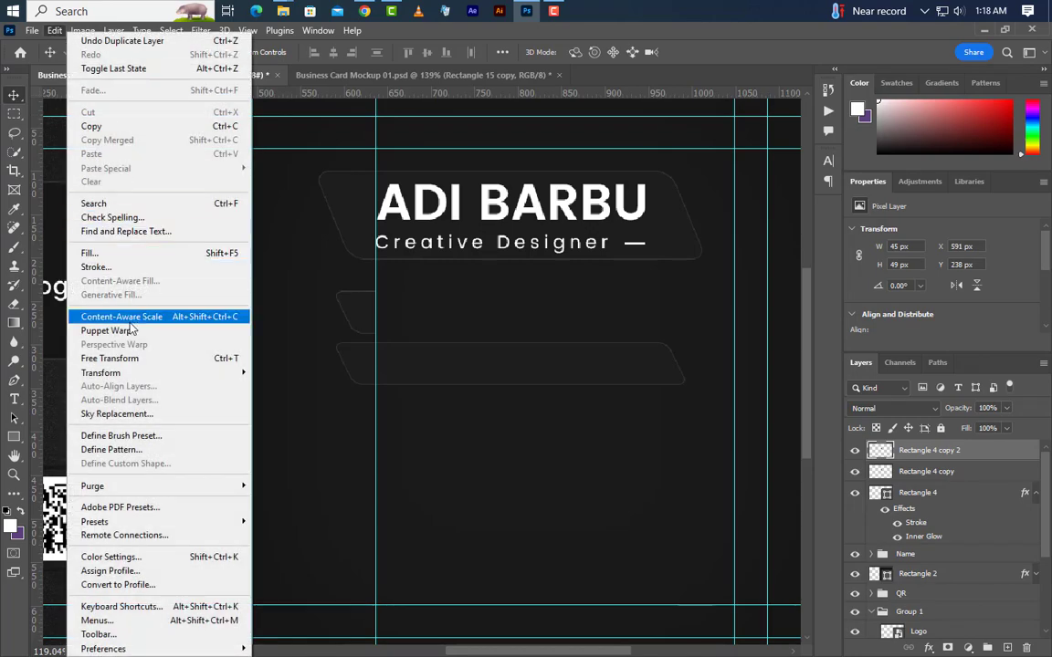
click(136, 357)
right_click(365, 317)
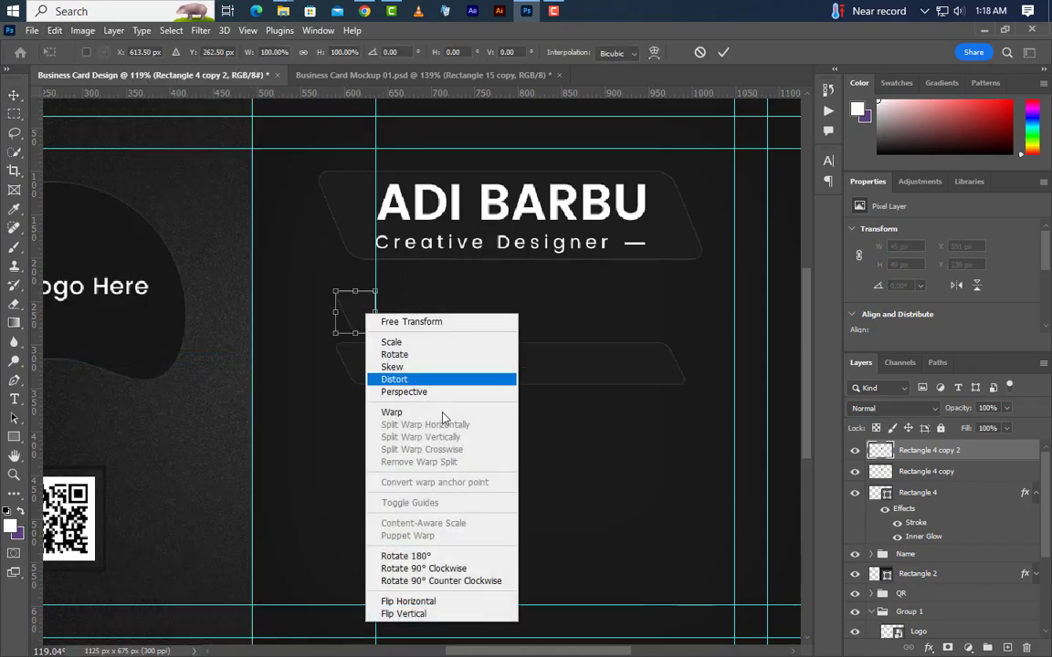
click(443, 601)
right_click(360, 321)
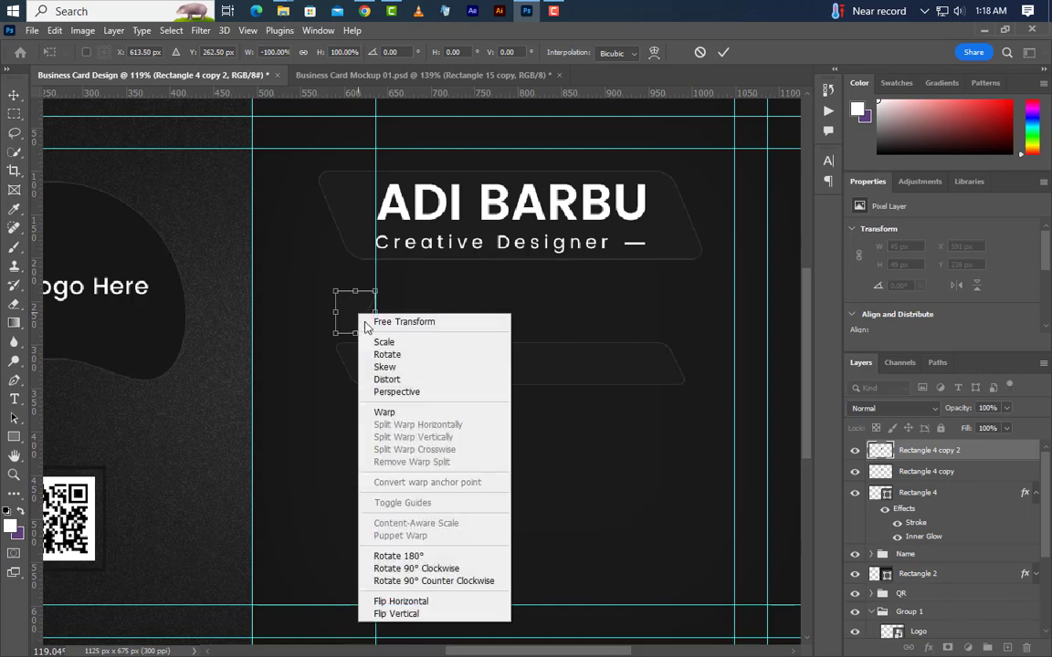
click(429, 613)
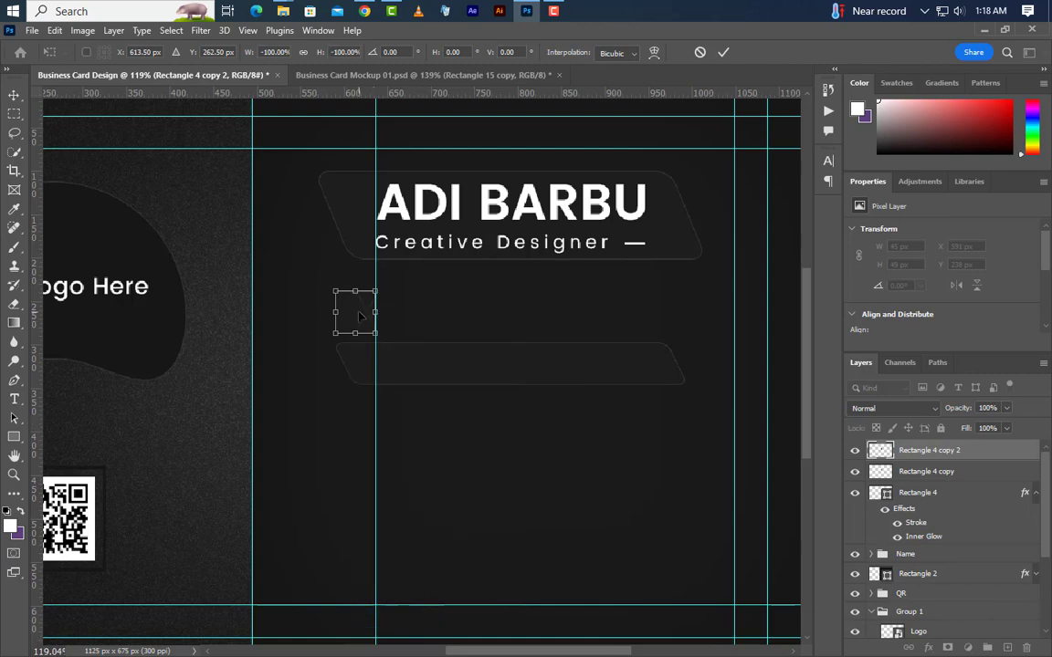
Position the mirrored copy just right of the original piece.
drag(359, 316, 423, 321)
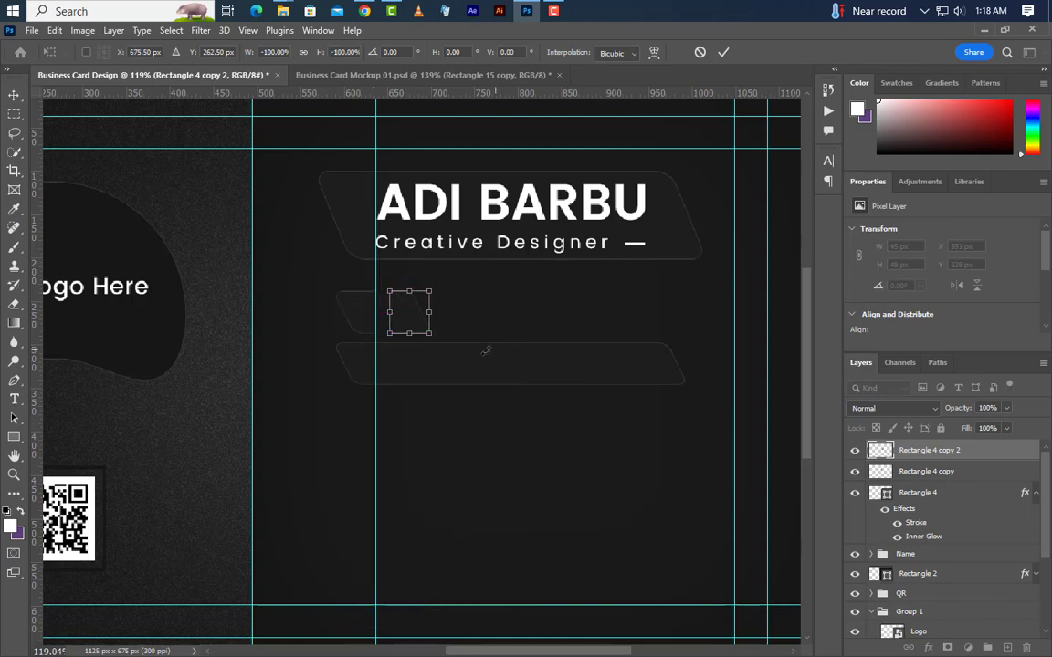
scroll(385, 311, up, 6)
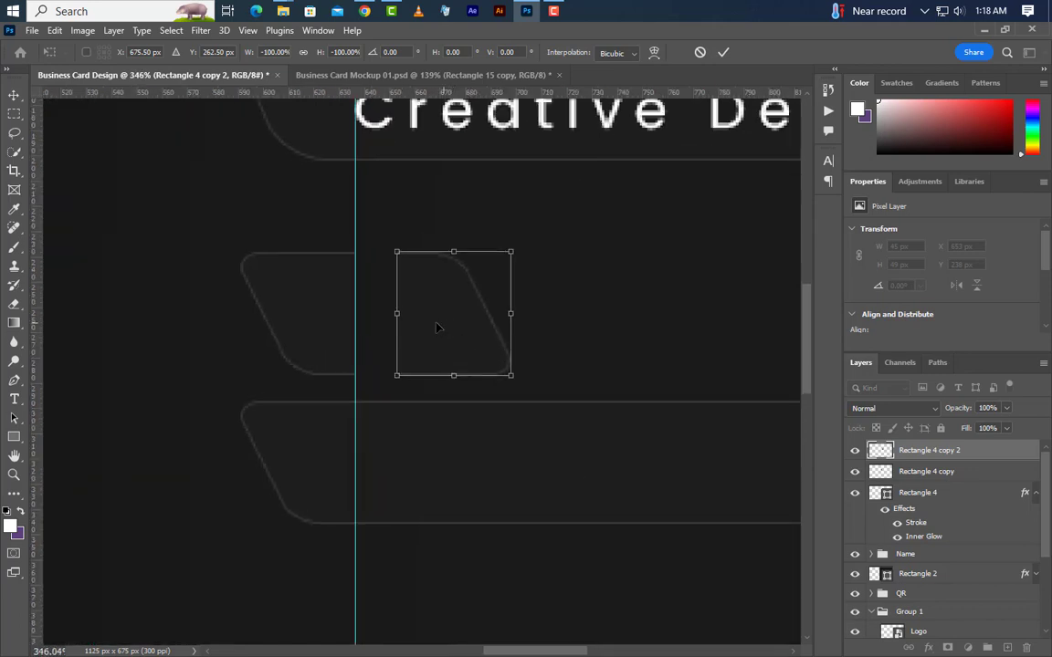
drag(438, 336, 401, 335)
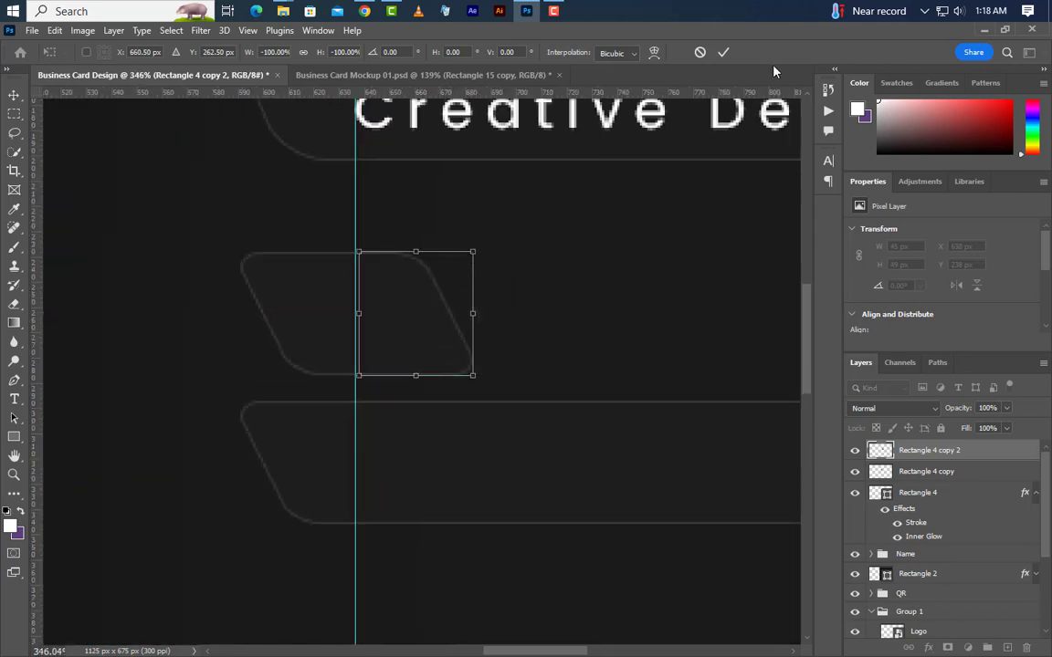
click(723, 53)
key(Left)
key(Left)
key(Left)
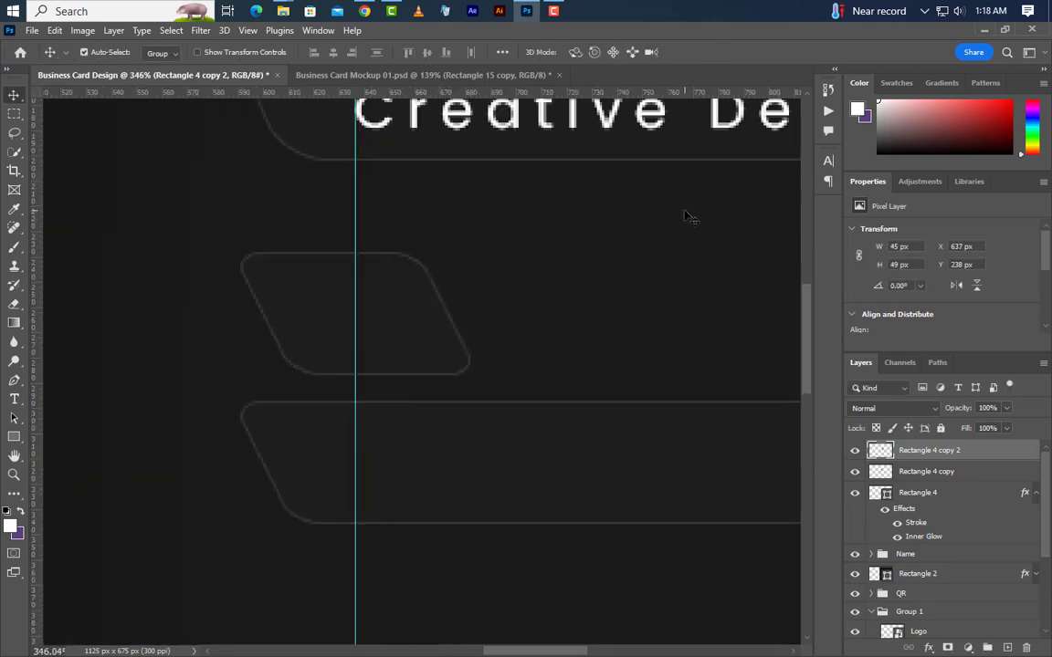
scroll(256, 420, down, 2)
scroll(257, 420, down, 2)
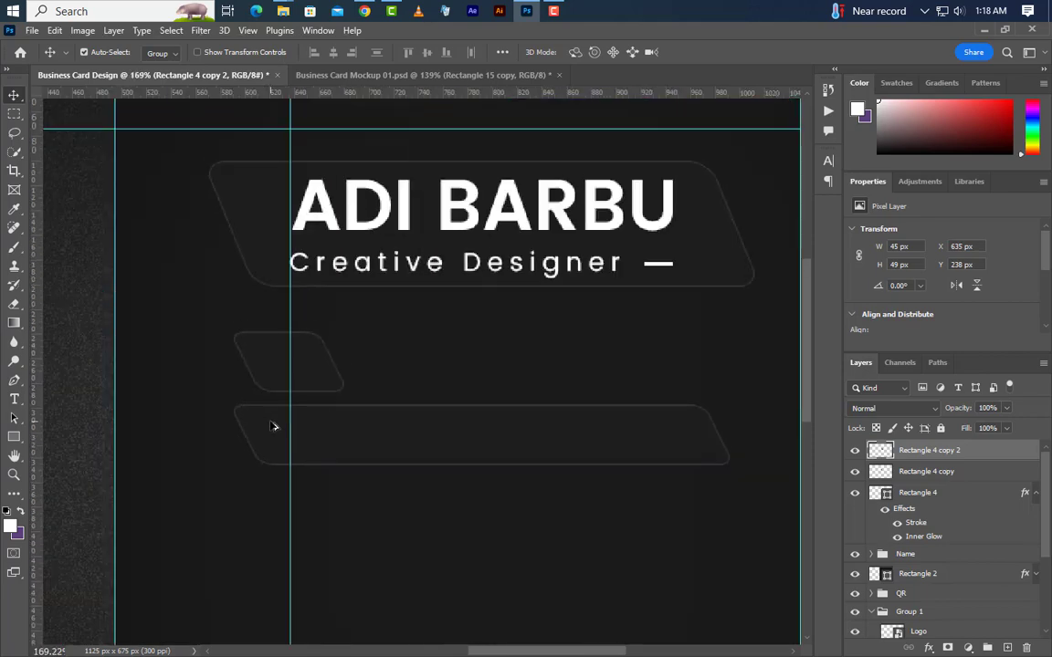
Combine both pieces into one smart-object badge centred over the long banner, removing the guide.
shift+click(971, 474)
right_click(971, 474)
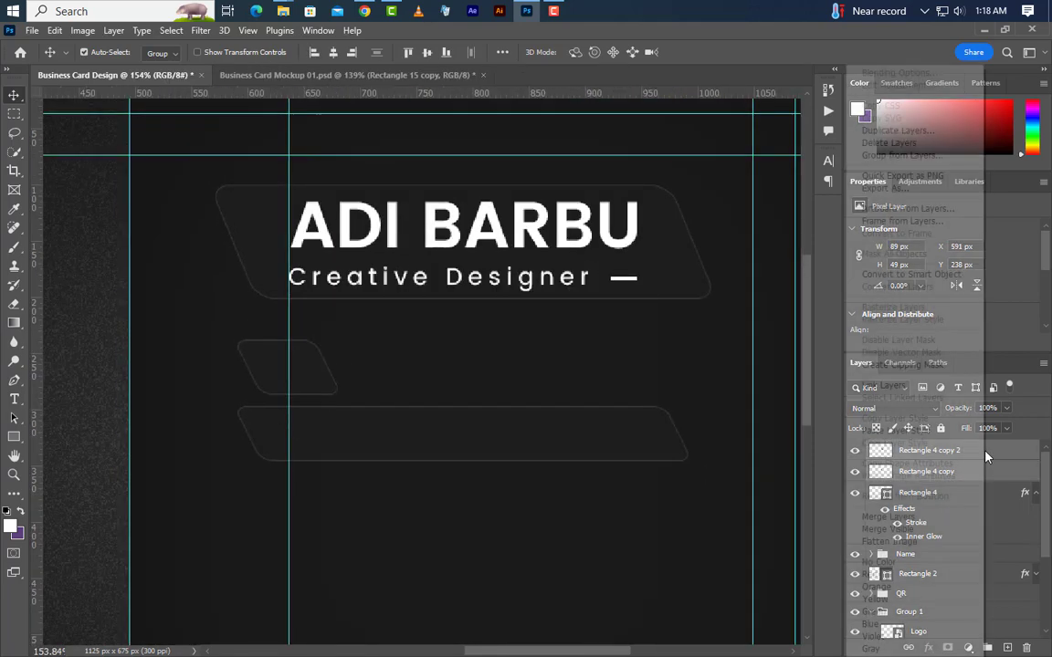
click(917, 276)
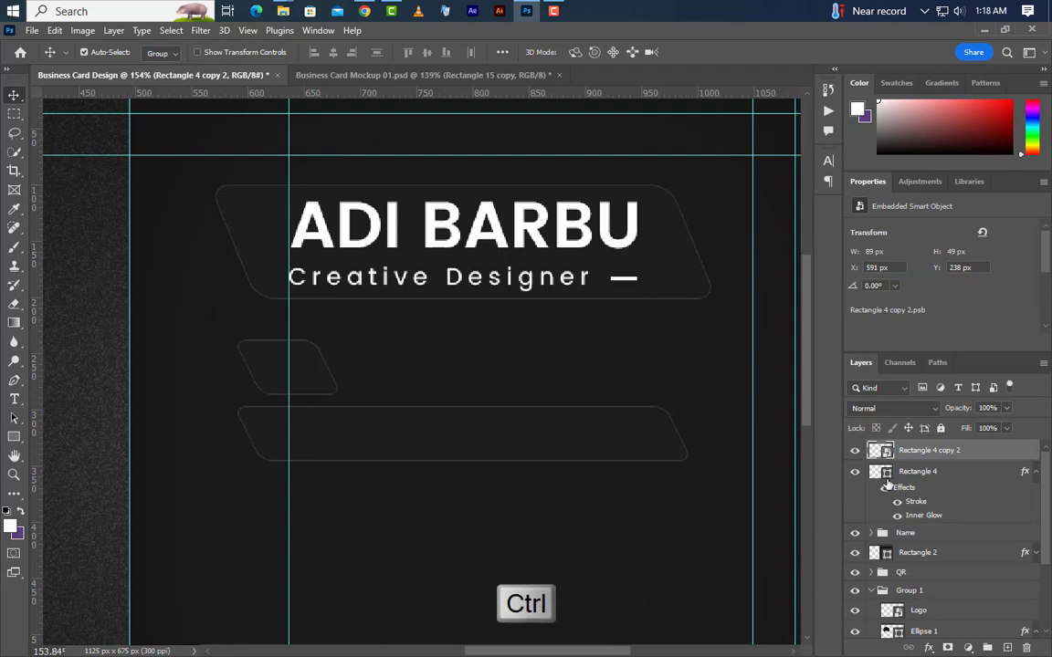
ctrl+click(887, 476)
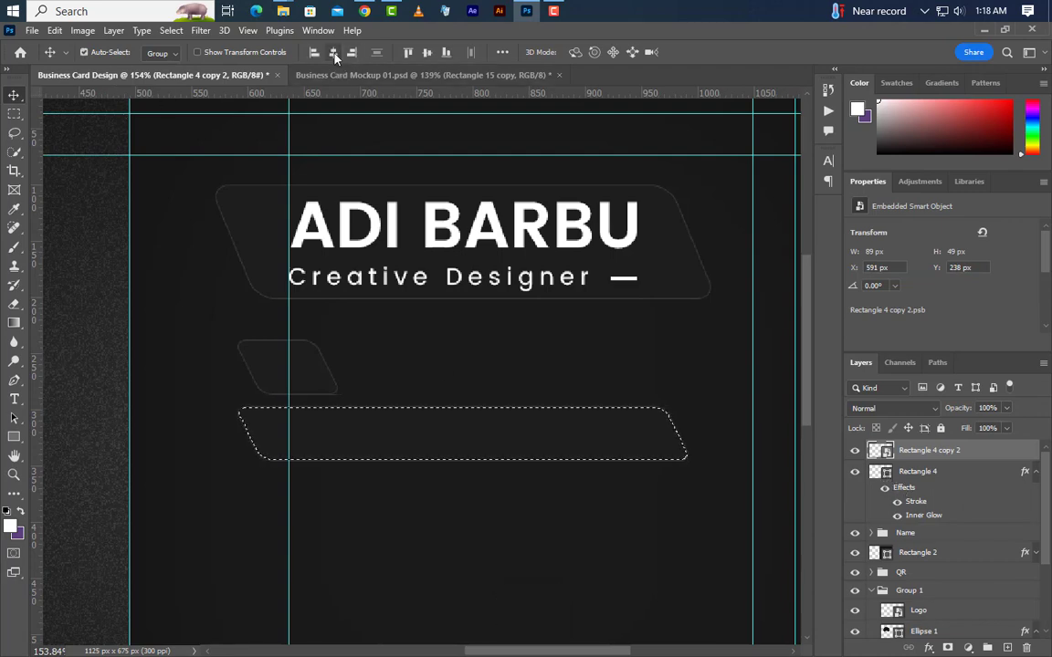
drag(285, 367, 460, 367)
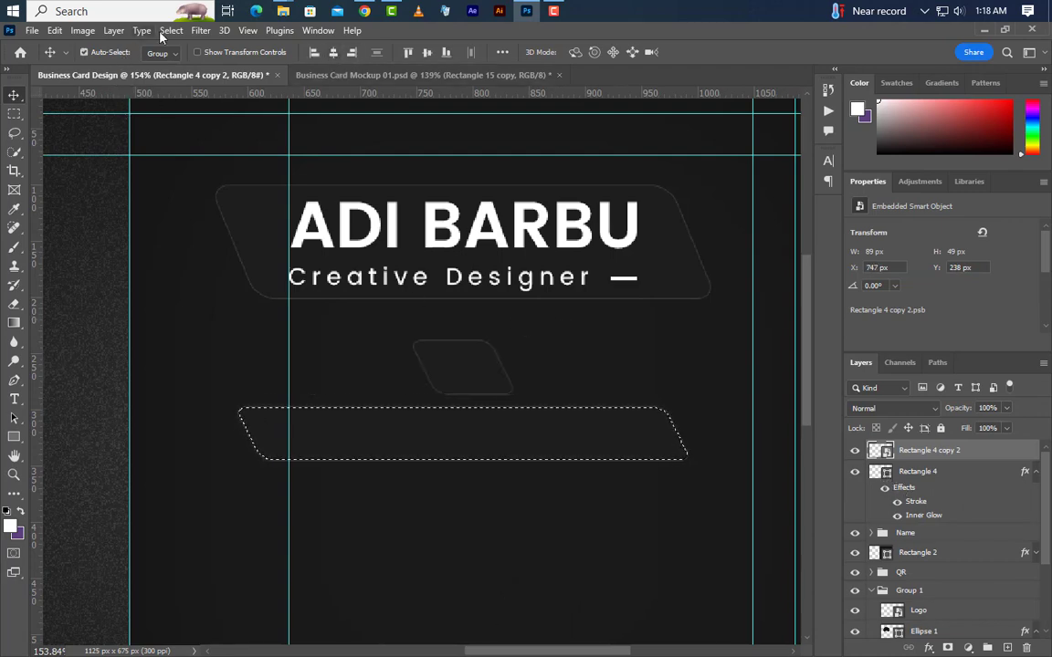
click(170, 30)
click(178, 60)
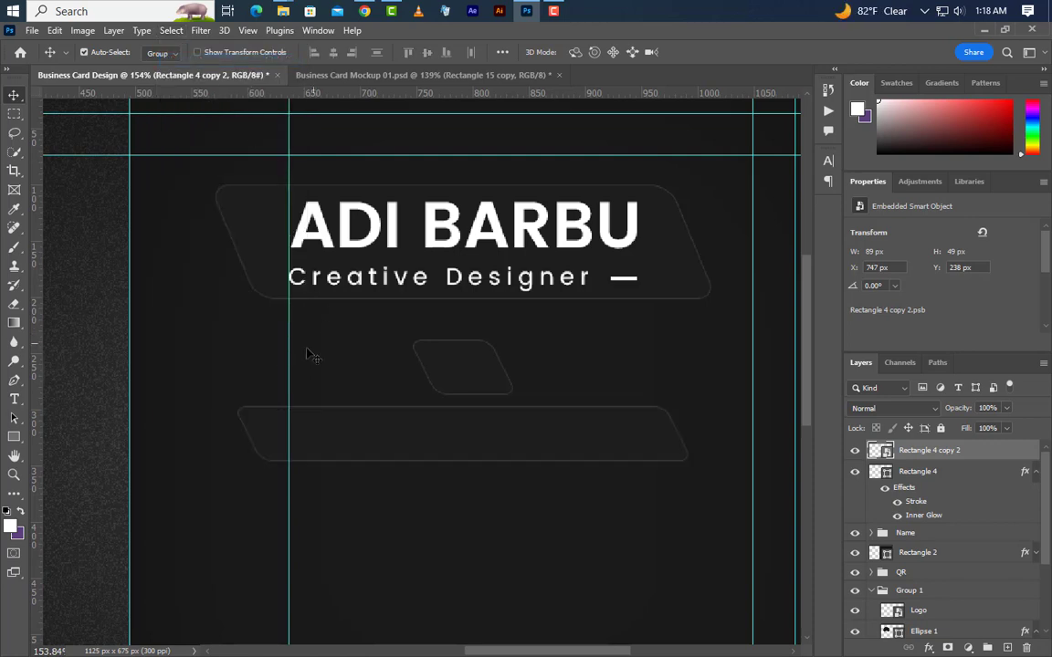
drag(288, 356, 23, 315)
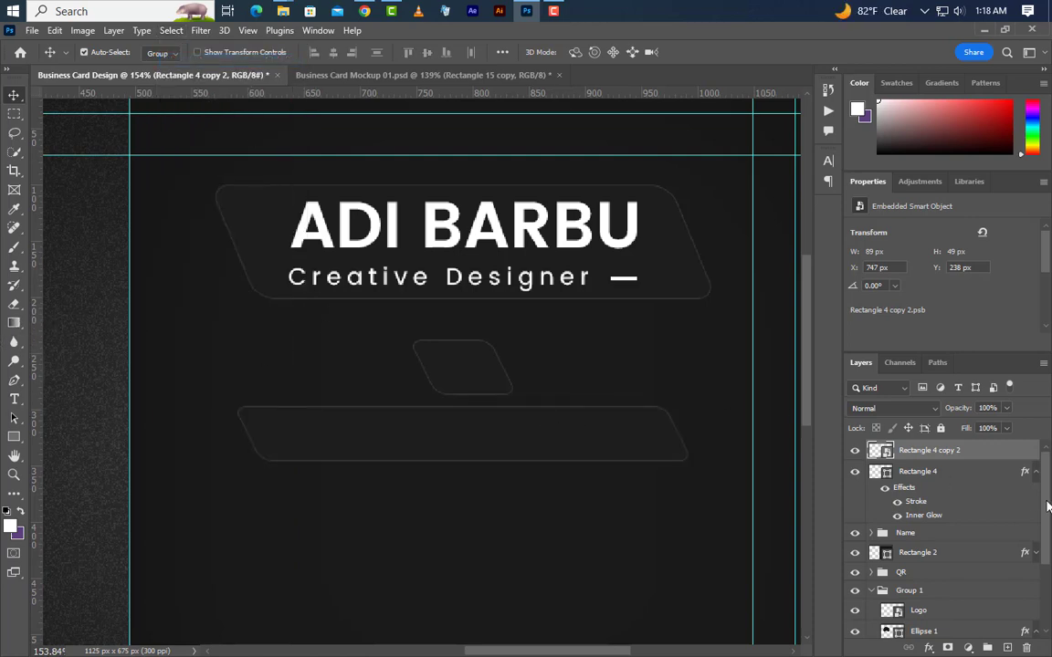
key(Down)
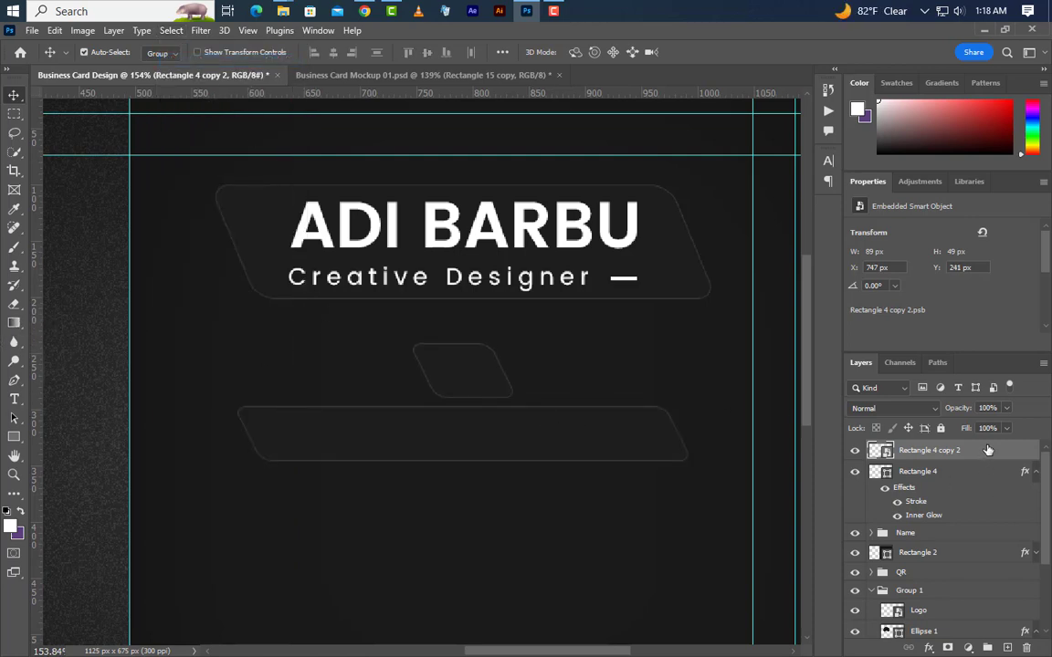
Drag the phone call icon PNG from the icon folder onto the card.
click(982, 30)
click(500, 128)
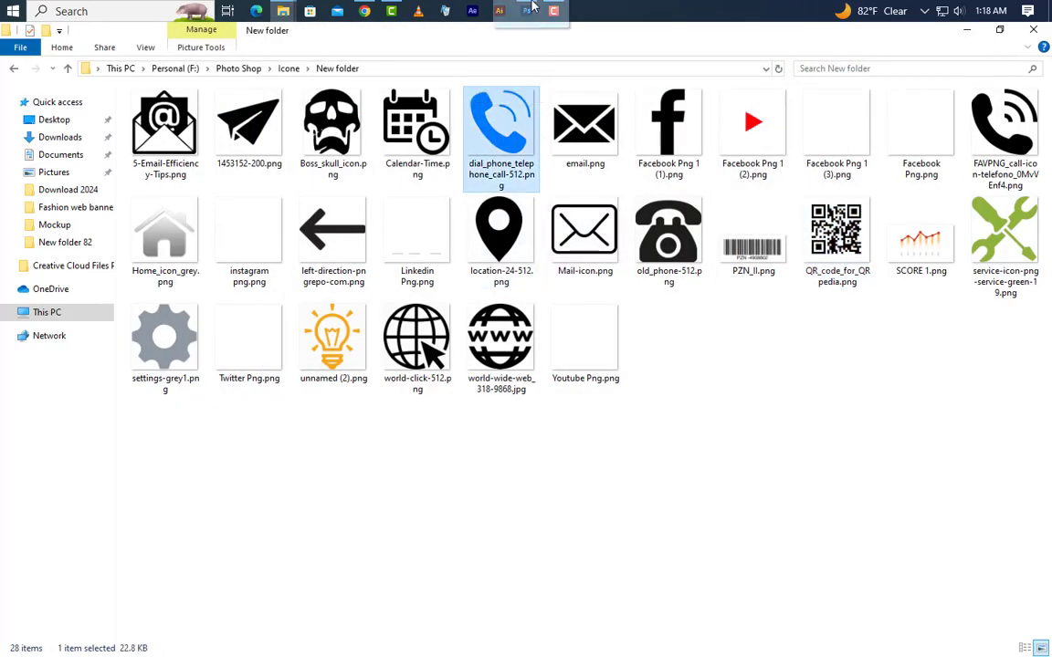
drag(532, 7, 470, 469)
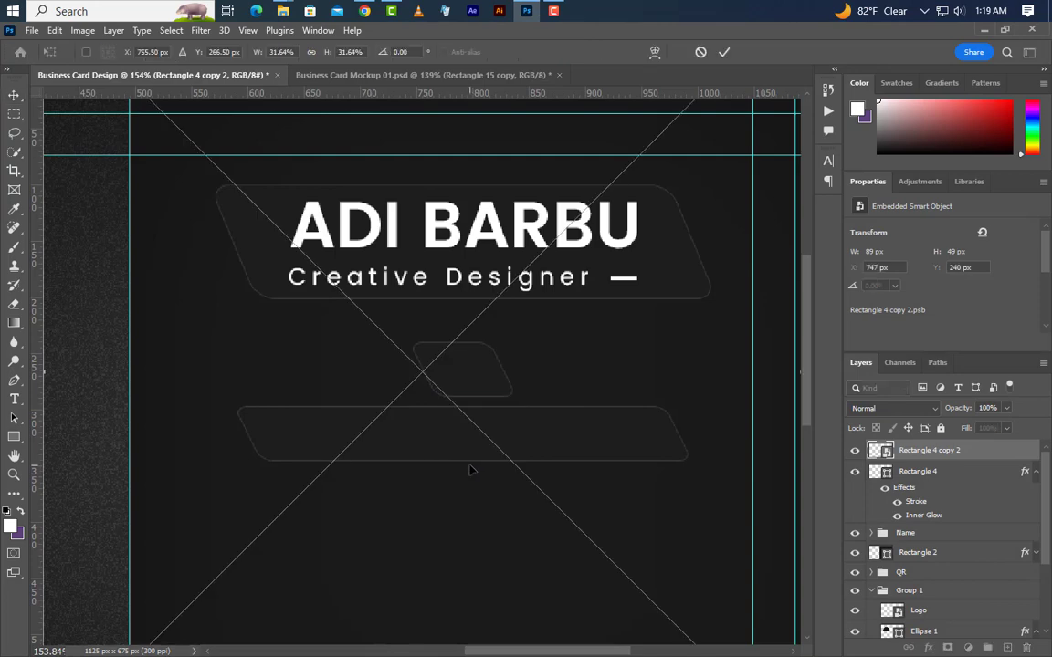
Scale the phone icon down to about 33 × 33 px inside the badge.
drag(644, 390, 480, 379)
scroll(468, 399, up, 10)
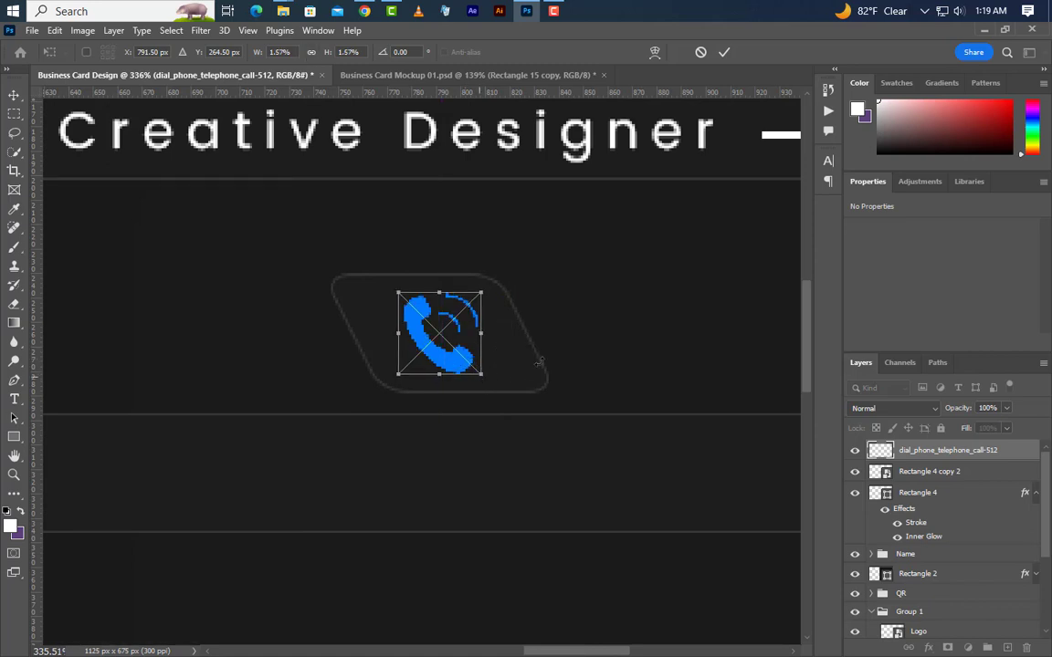
click(724, 52)
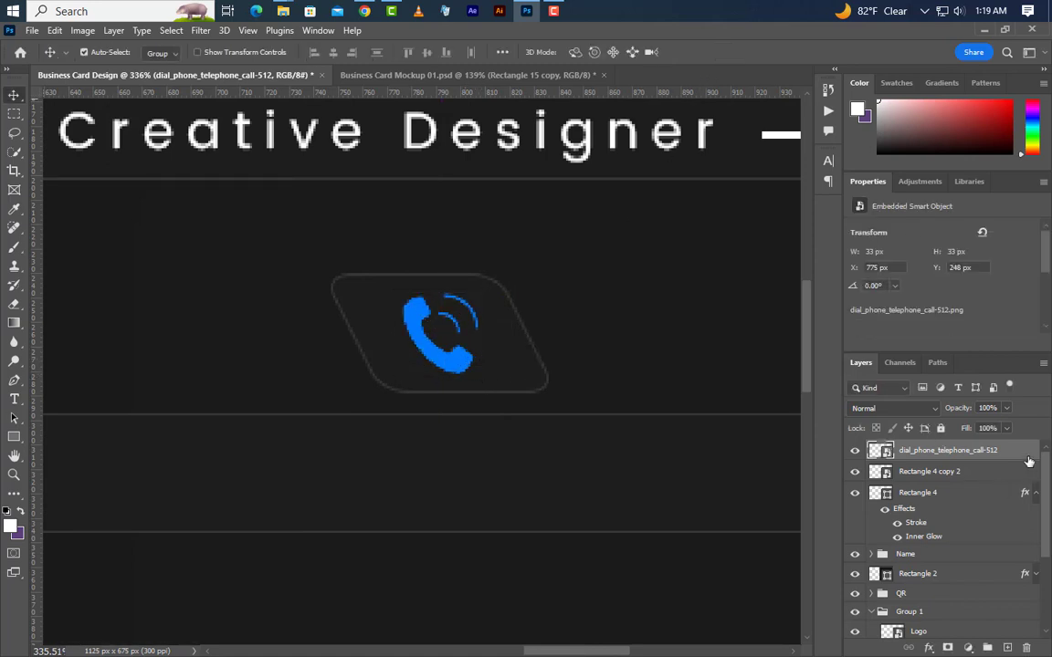
Turn the phone icon white with a #ffffff Color Overlay.
double_click(900, 457)
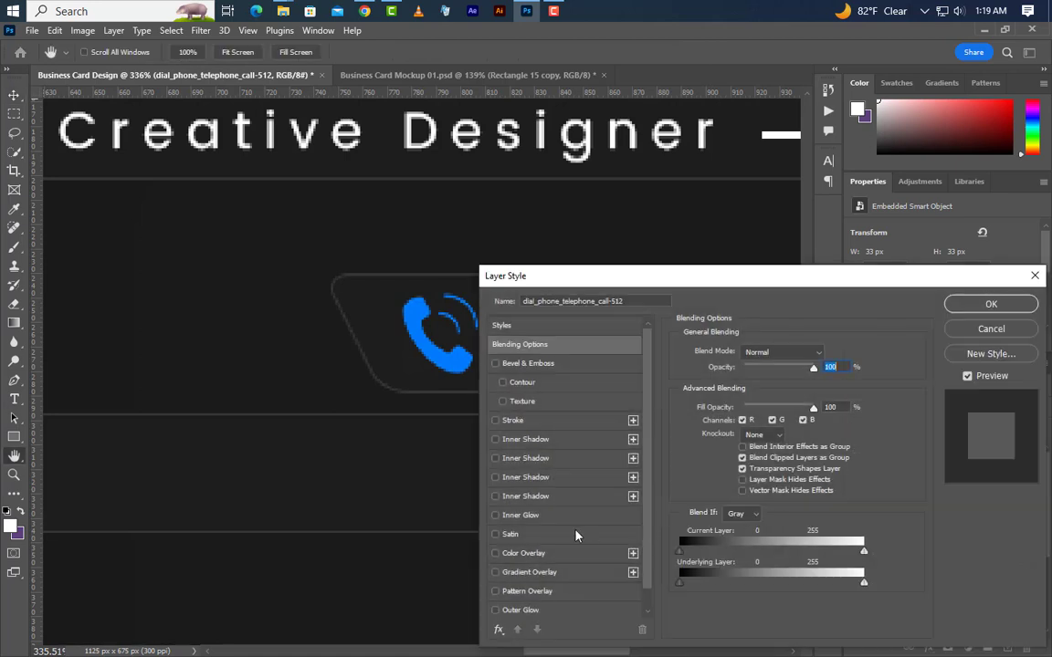
click(529, 553)
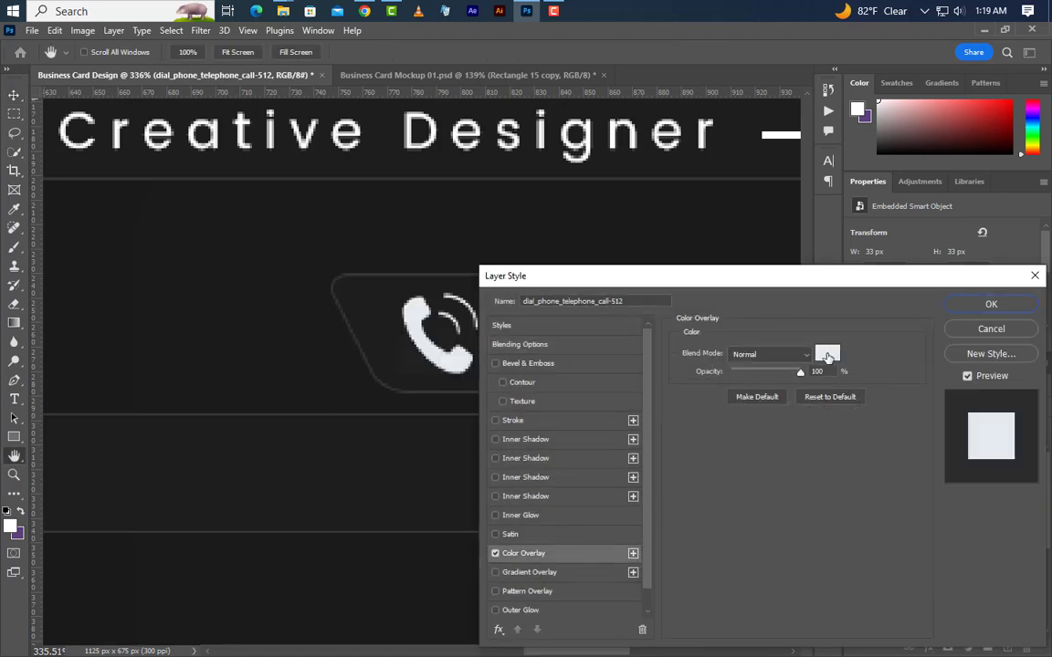
click(827, 355)
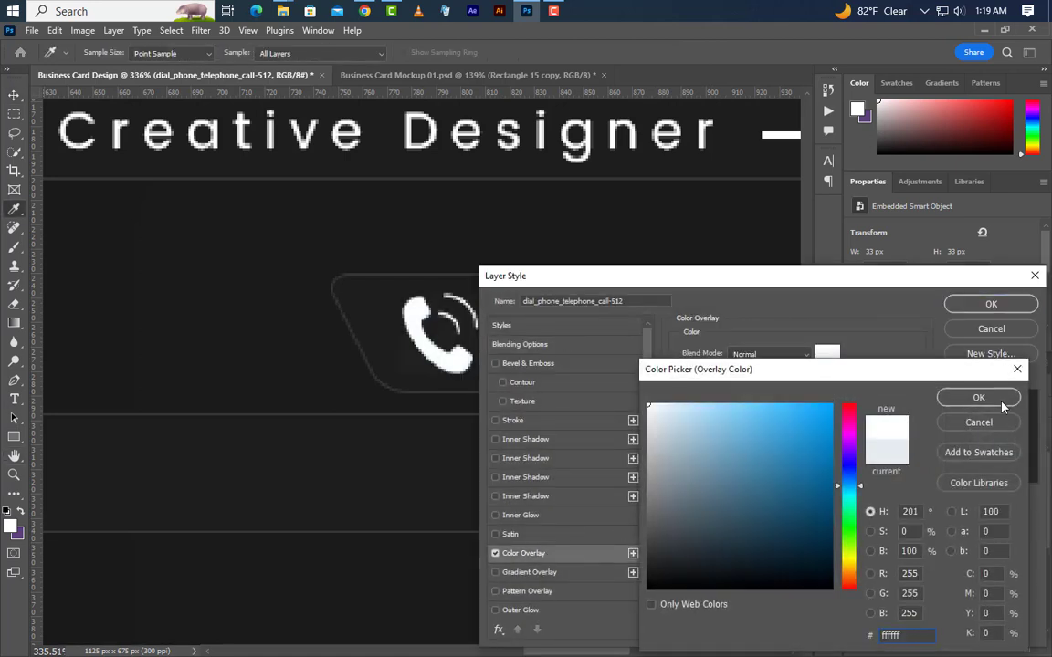
click(978, 398)
click(991, 304)
scroll(450, 352, down, 2)
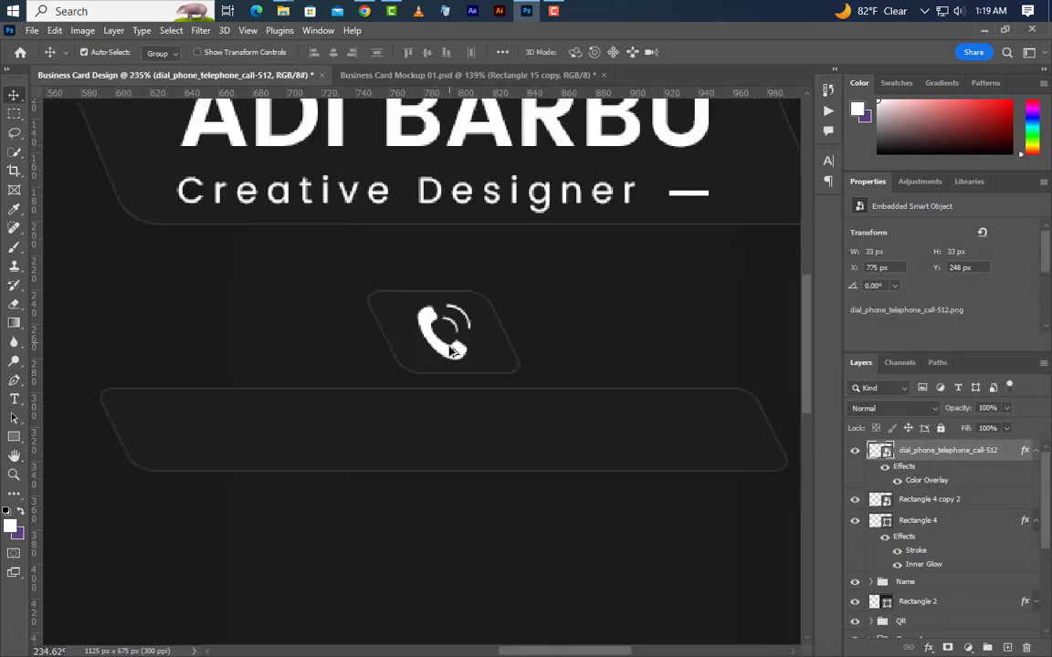
scroll(450, 351, down, 2)
click(16, 400)
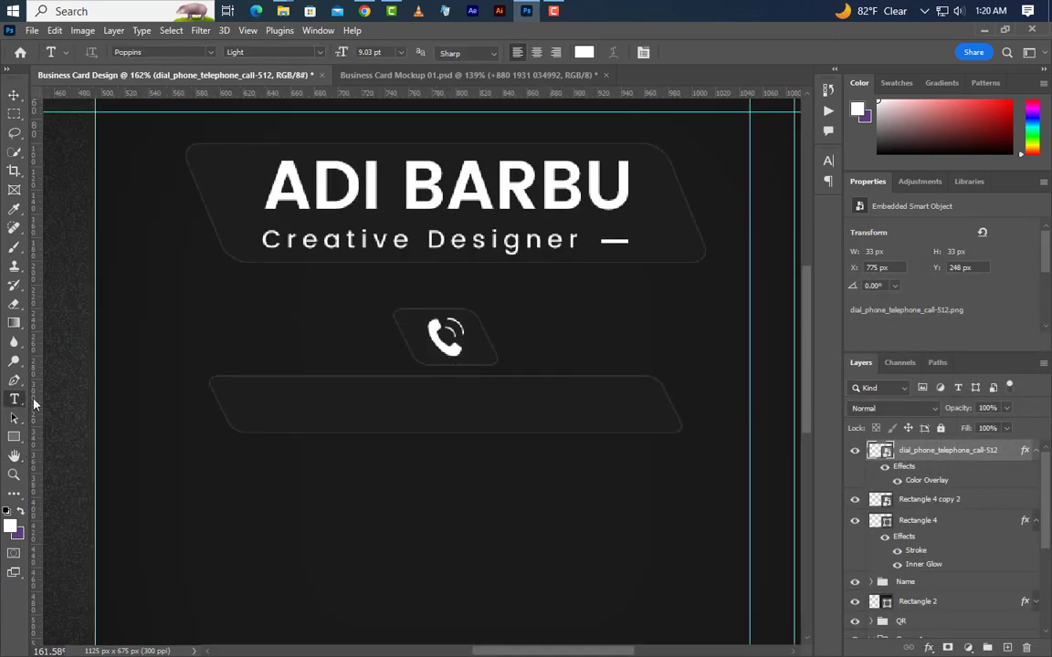
Type the phone number on a new text line inside the long banner.
click(922, 520)
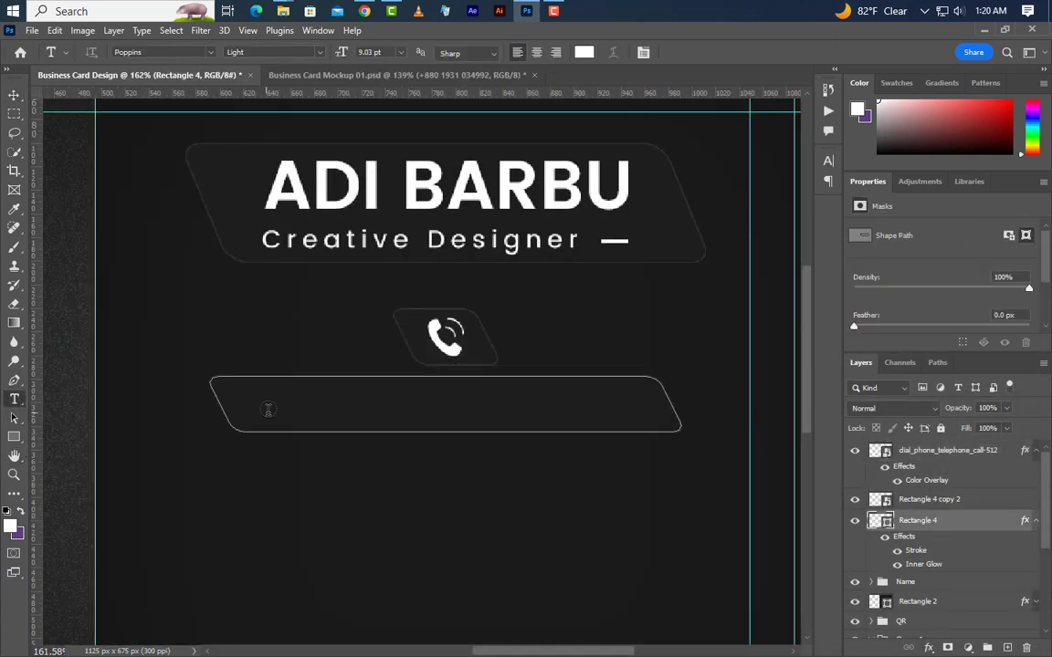
key(ctrl+shift+alt+n)
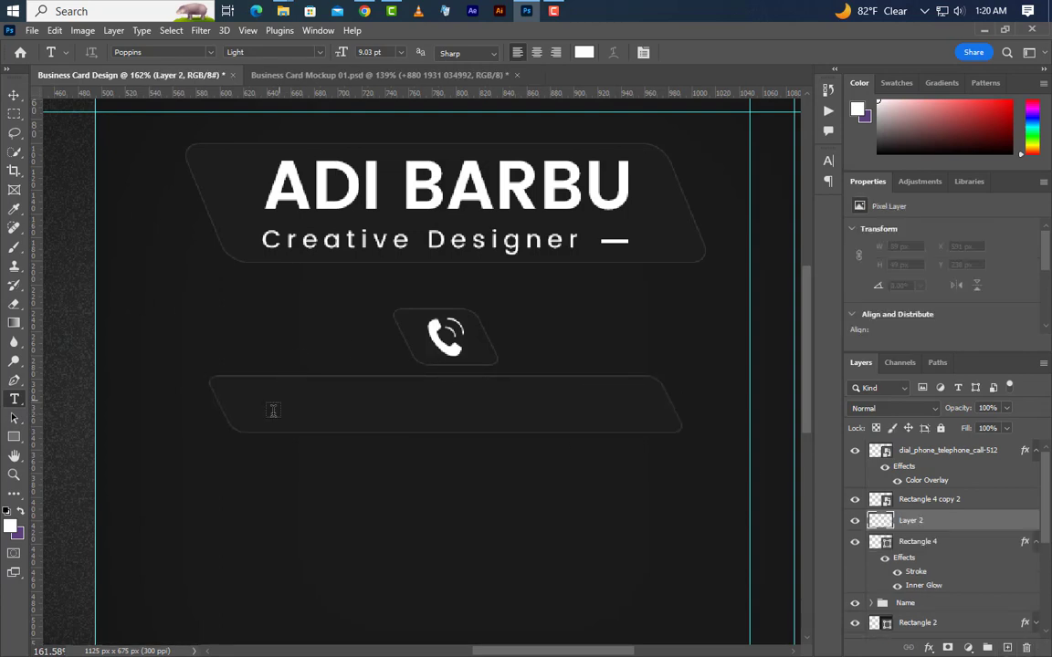
click(258, 414)
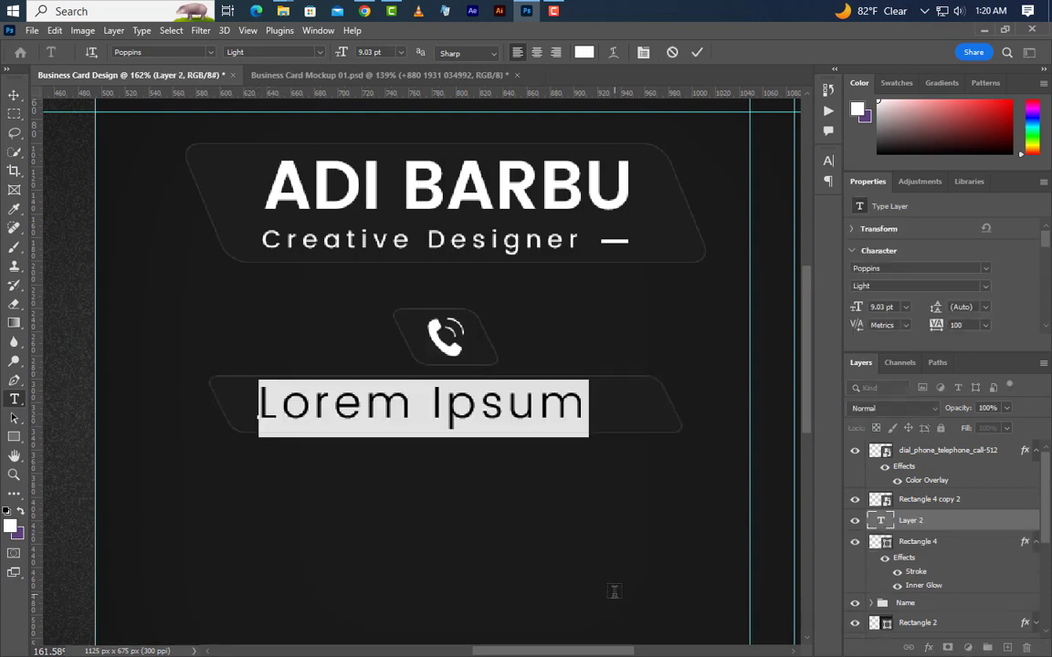
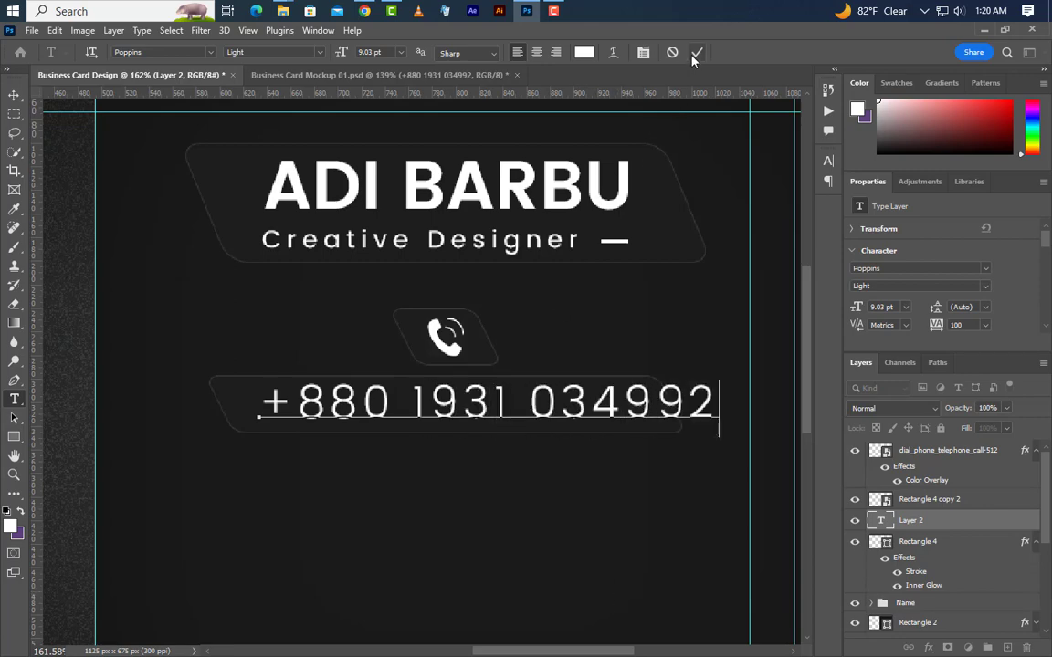
click(696, 53)
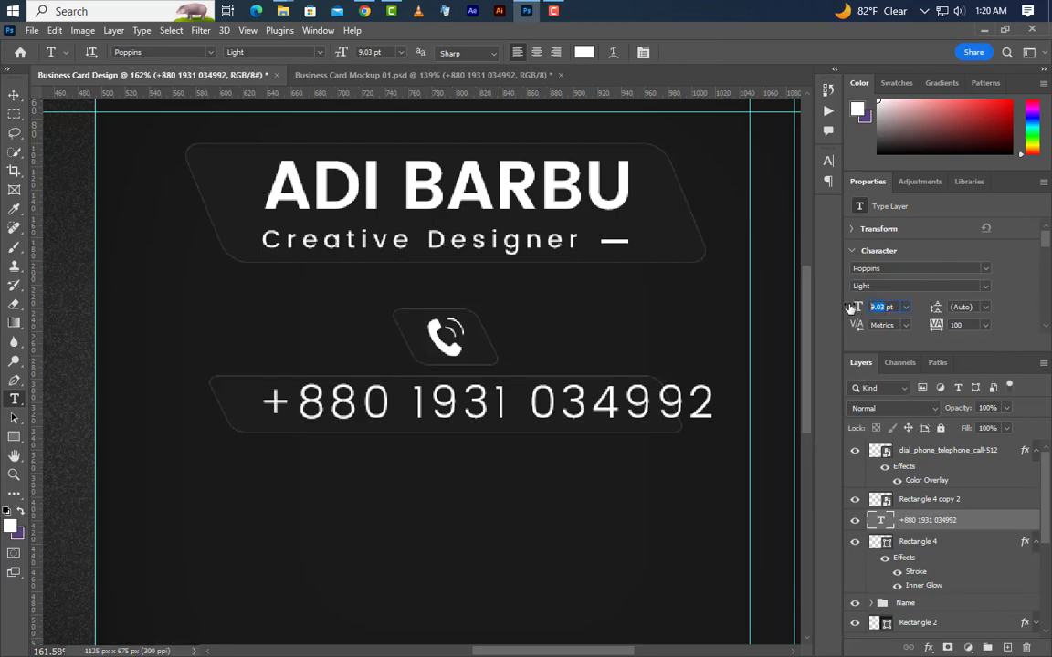
Set the phone number to 6.5 pt and keep its colour white.
text(6.5)
key(Return)
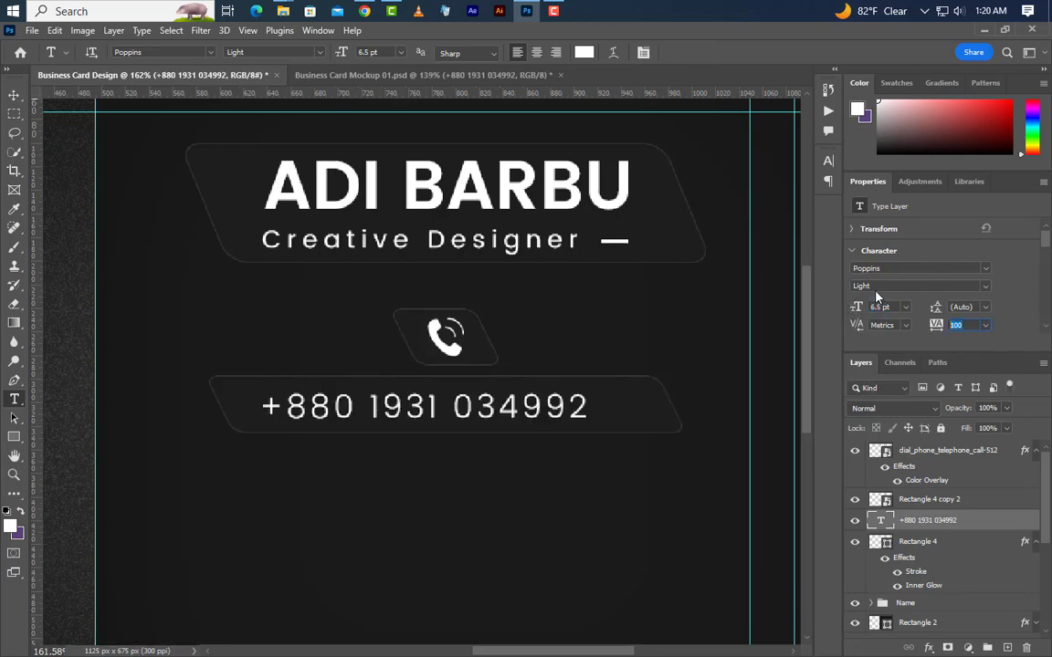
click(849, 285)
click(904, 271)
click(828, 160)
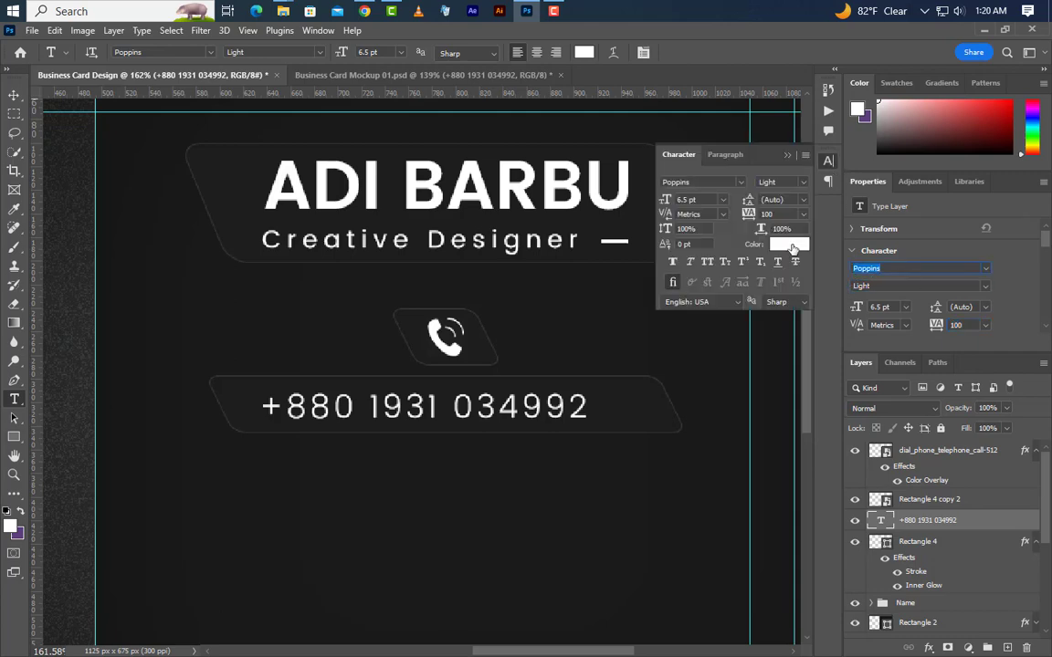
click(789, 243)
key(Return)
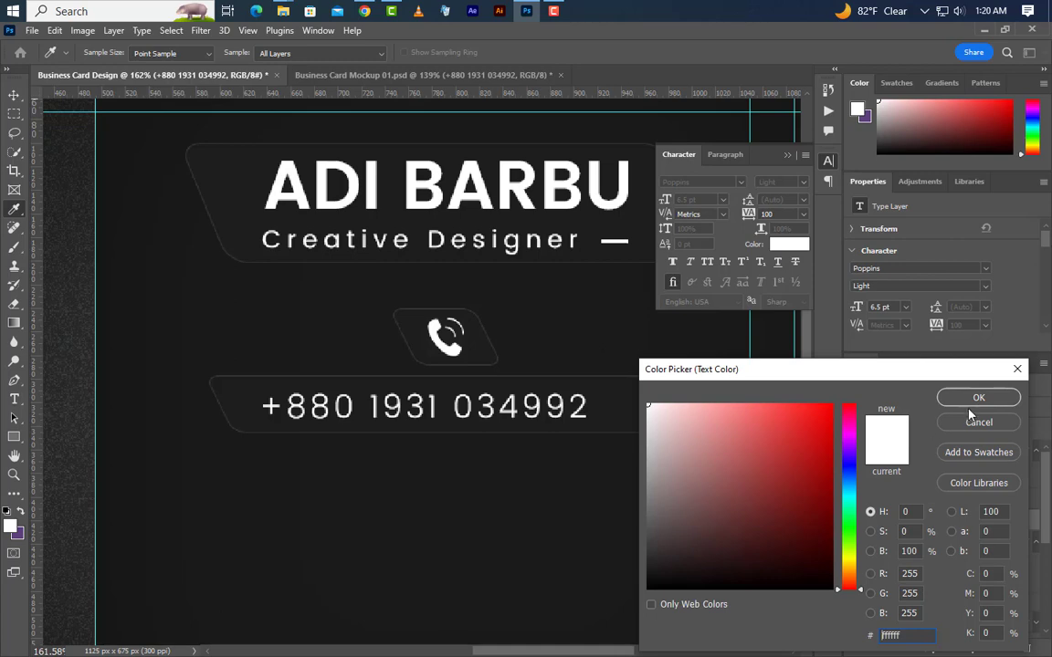
click(963, 395)
click(786, 157)
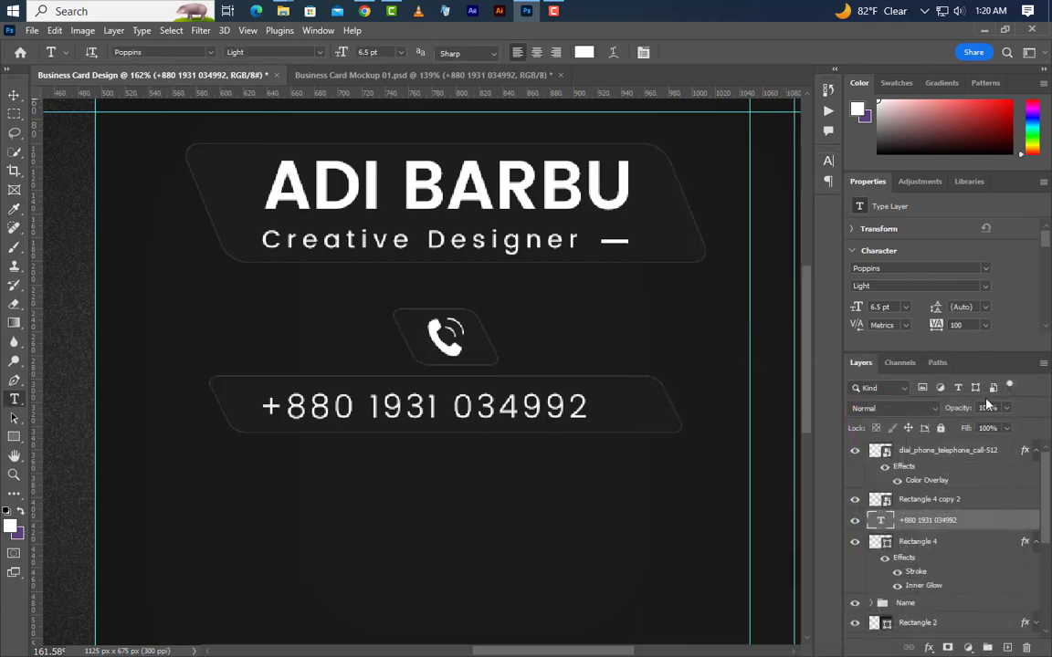
Centre the phone number horizontally and vertically within the long banner.
ctrl+click(882, 542)
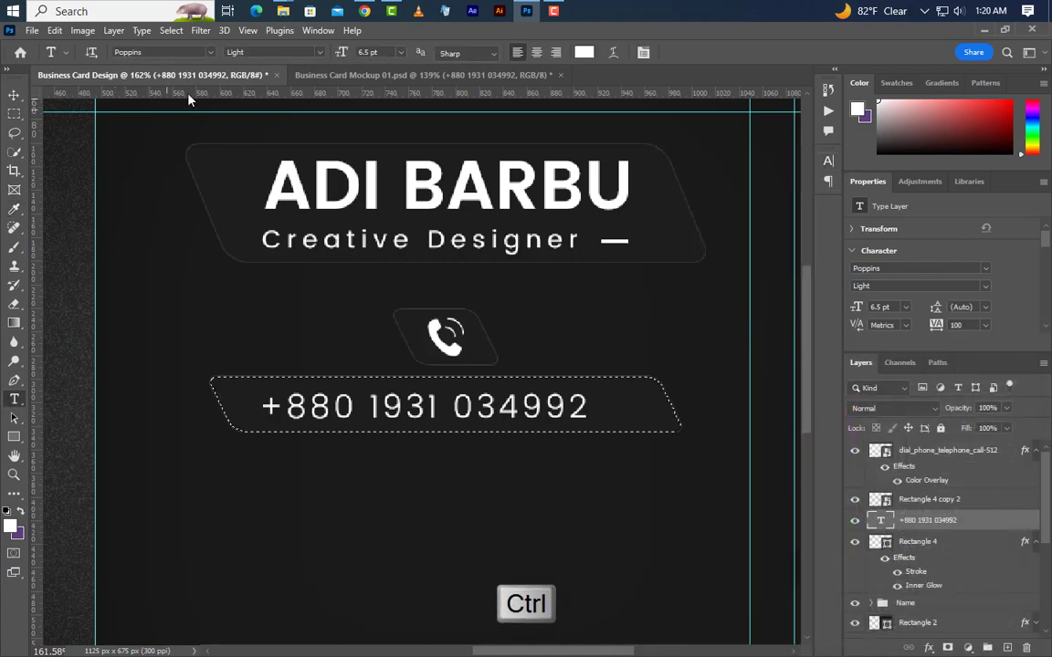
click(14, 94)
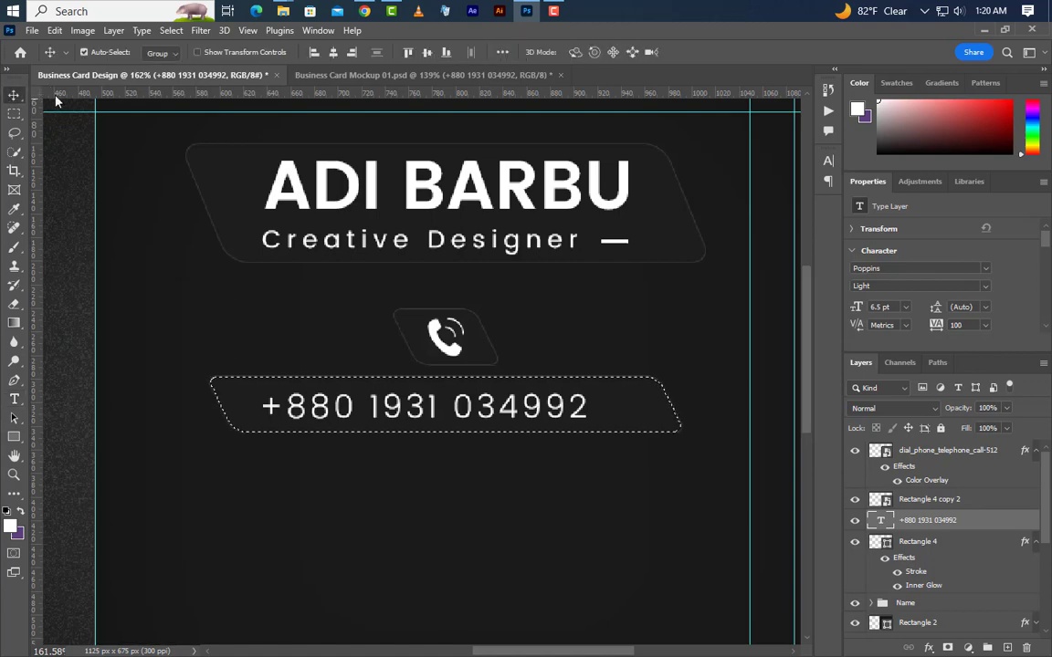
click(333, 55)
click(427, 52)
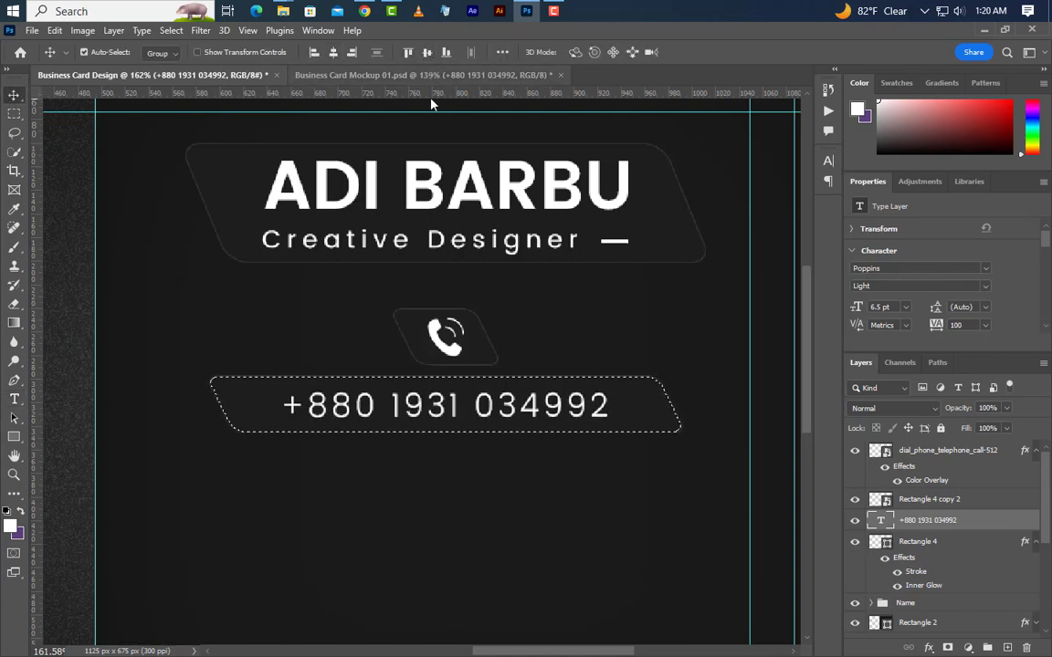
click(171, 30)
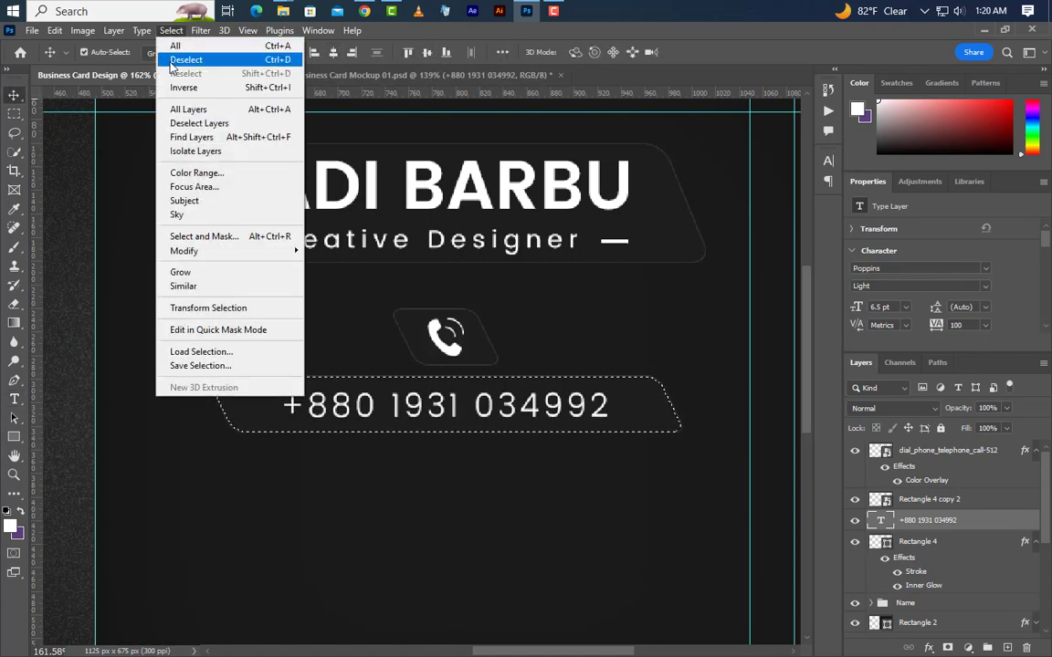
click(173, 60)
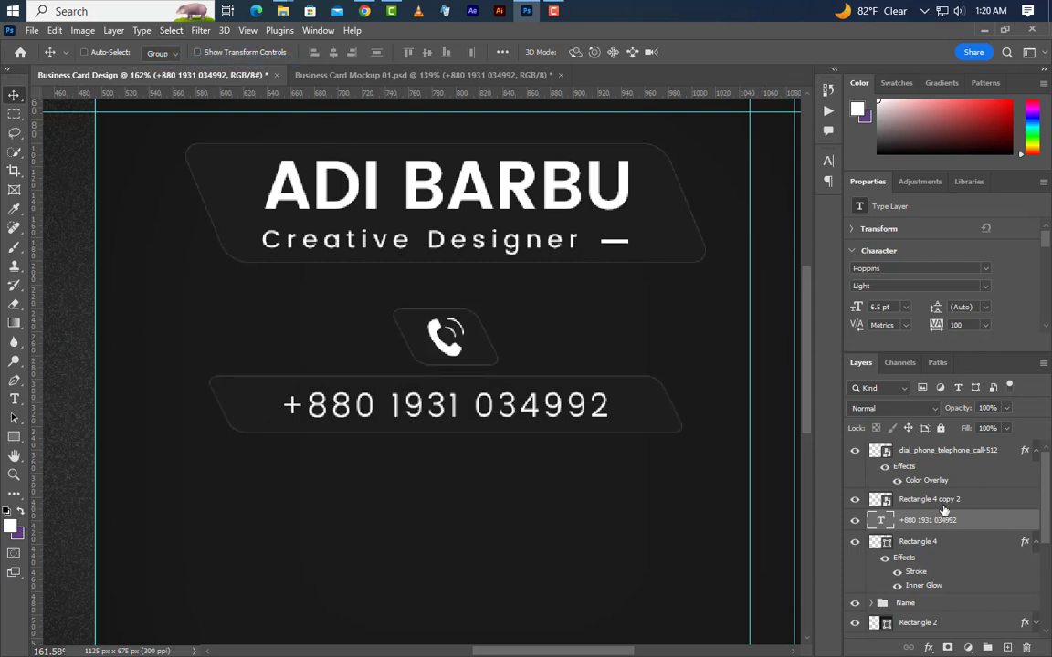
shift+click(947, 539)
Group the phone icon, banner and number into a group named 'Phone'.
shift+click(947, 454)
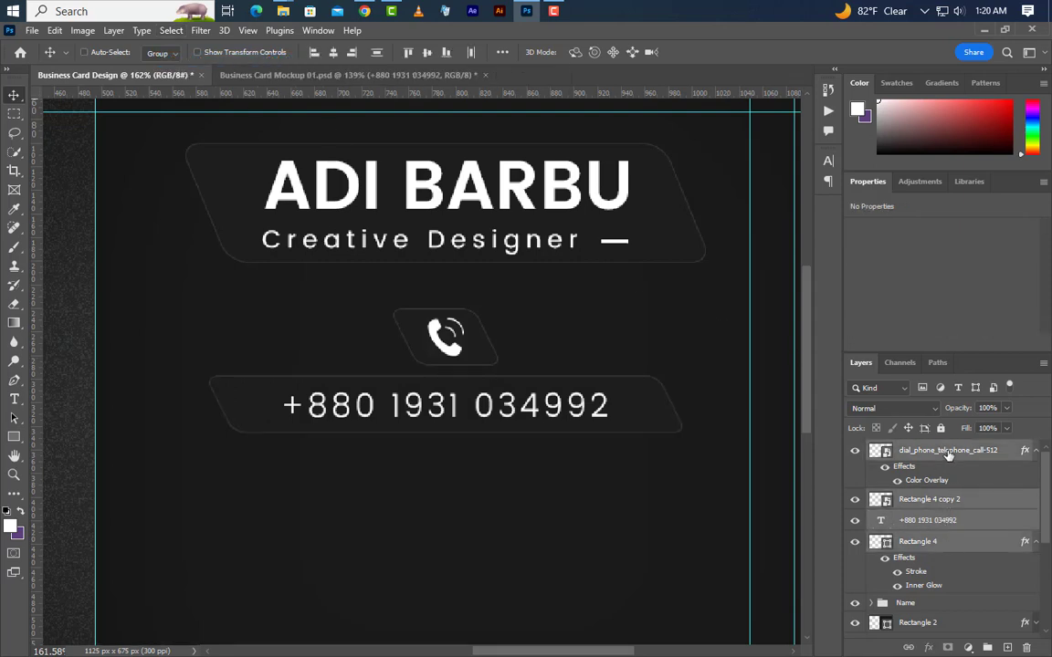
click(988, 646)
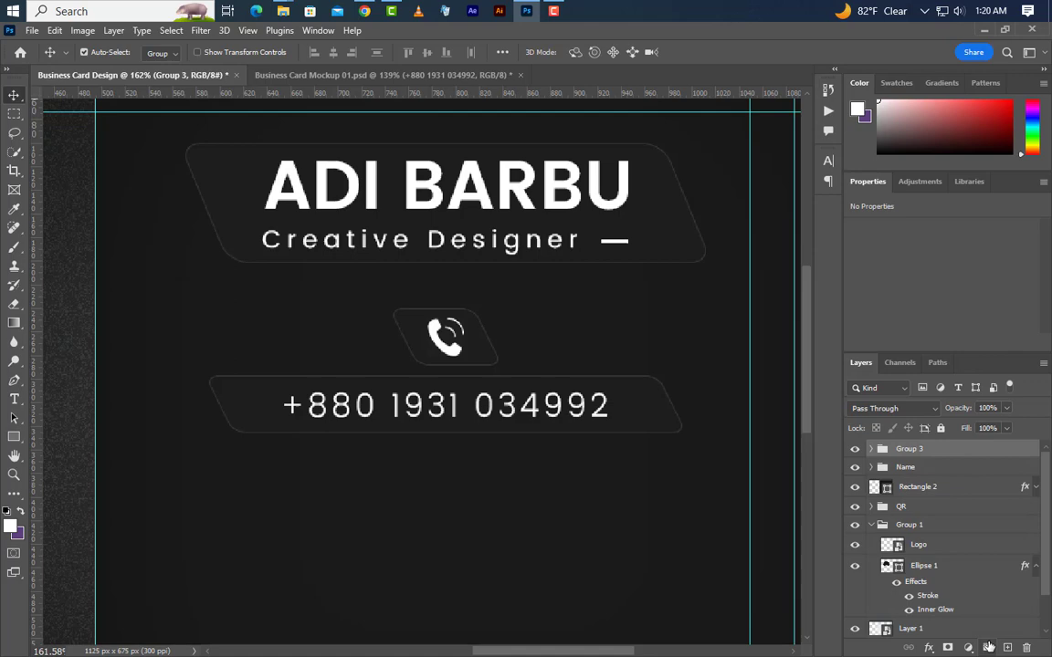
double_click(910, 448)
key(Return)
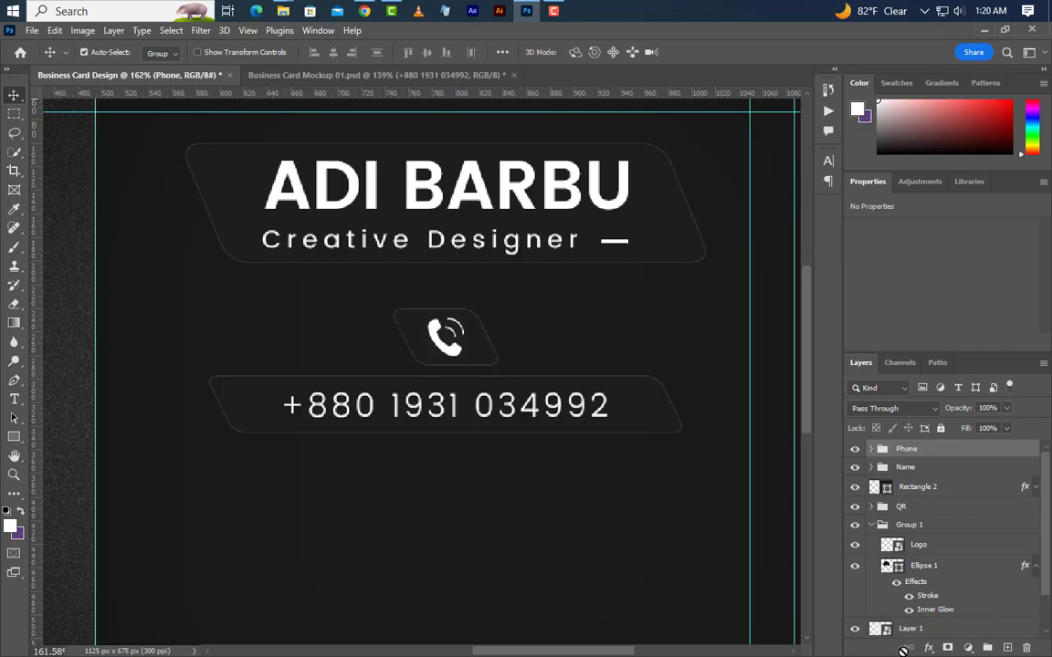
Drag two duplicates of the Phone group straight below it.
scroll(464, 438, down, 2)
drag(472, 312, 472, 424)
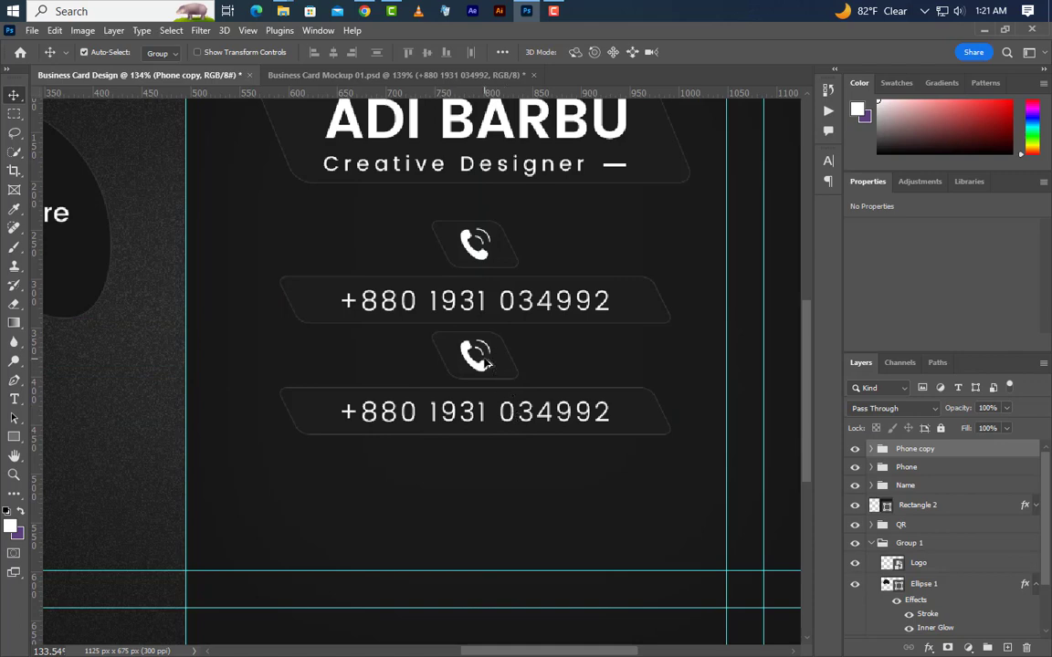
drag(486, 363, 615, 435)
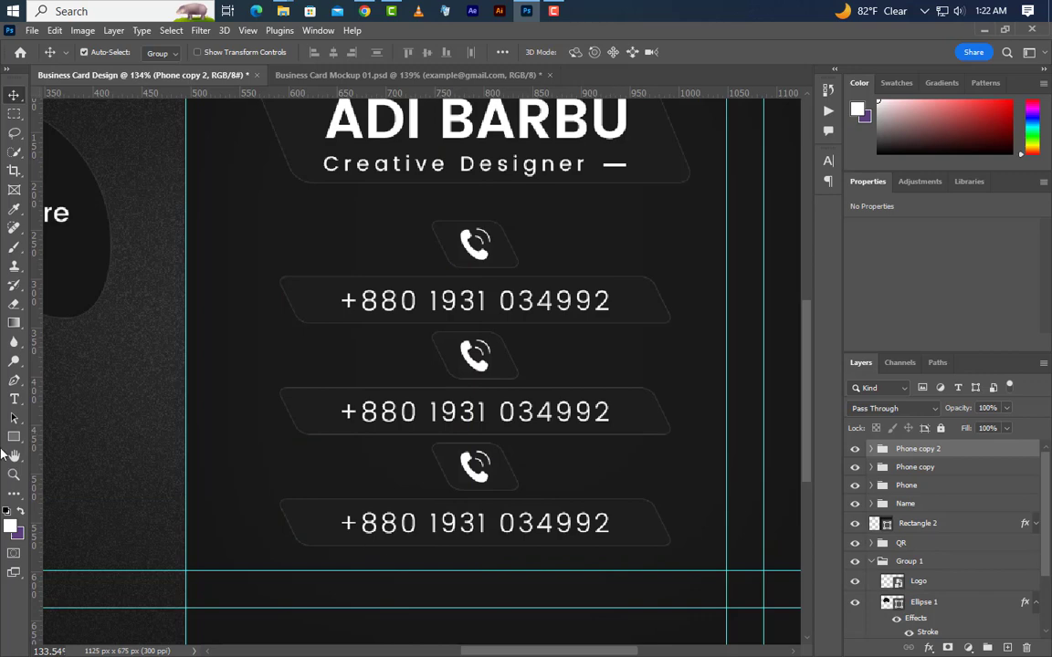
Replace the middle banner's number with a sample e-mail address at 0 tracking.
click(14, 399)
drag(340, 412, 717, 432)
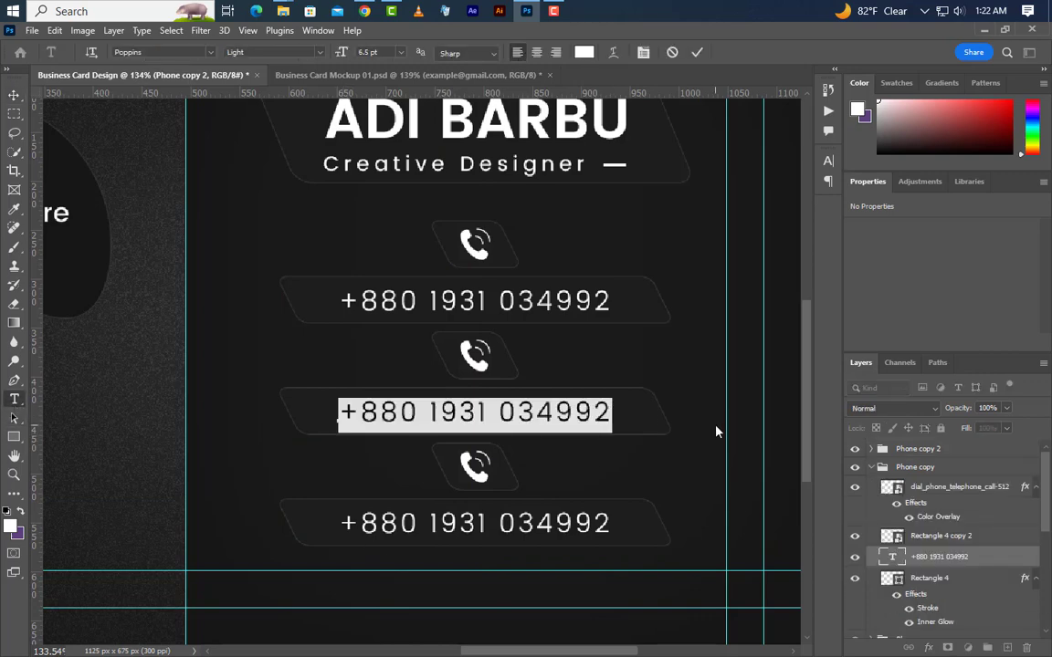
key(BackSpace)
text(exam)
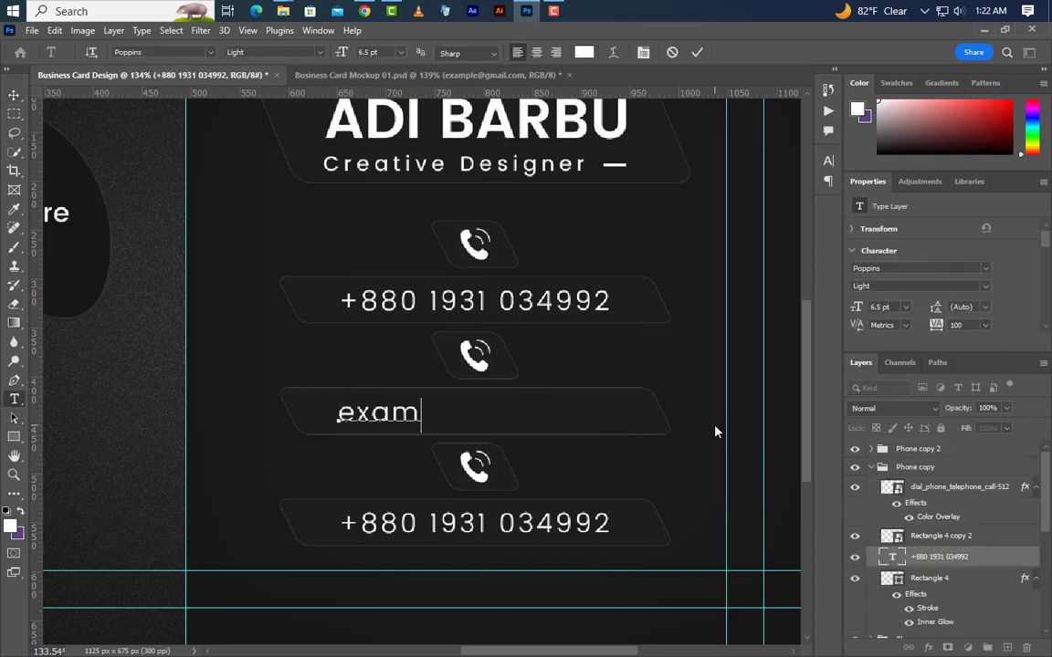
text(ple@gmail)
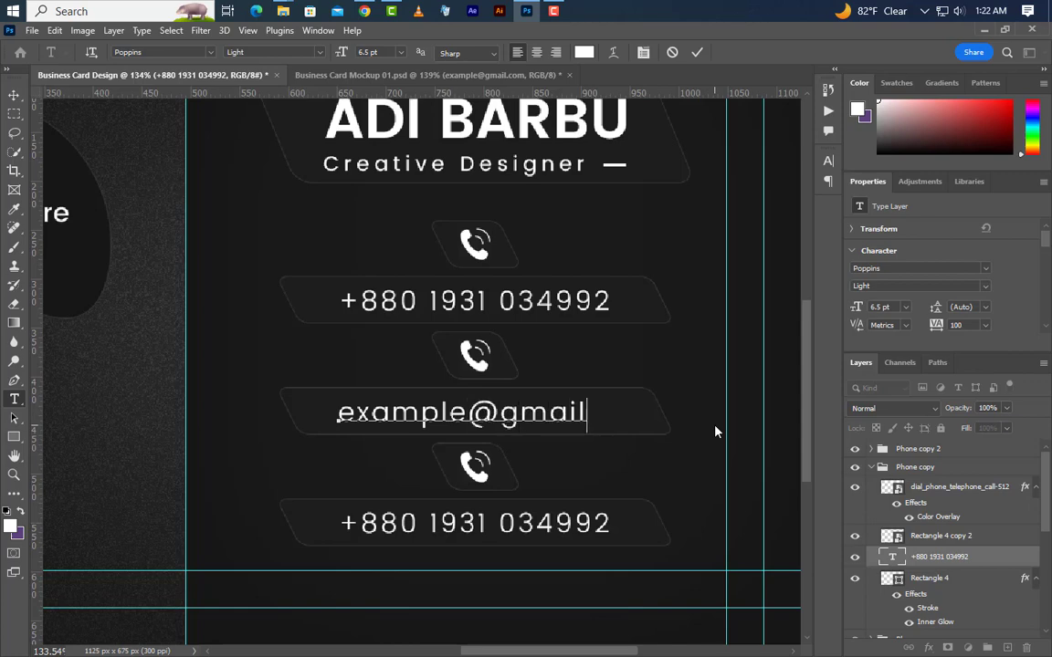
text(.com)
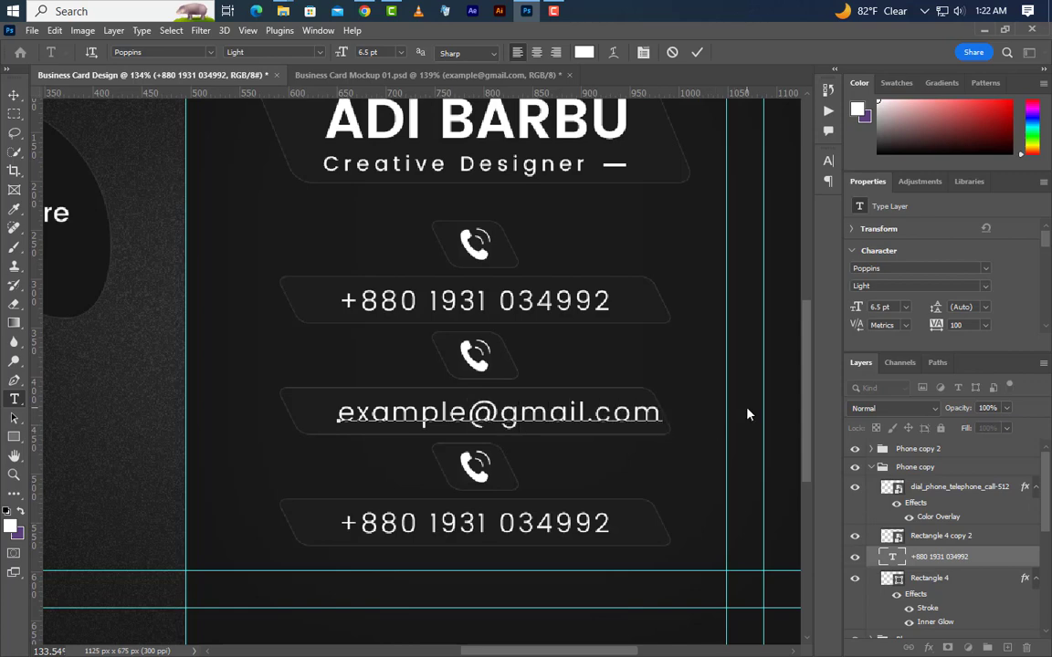
click(696, 52)
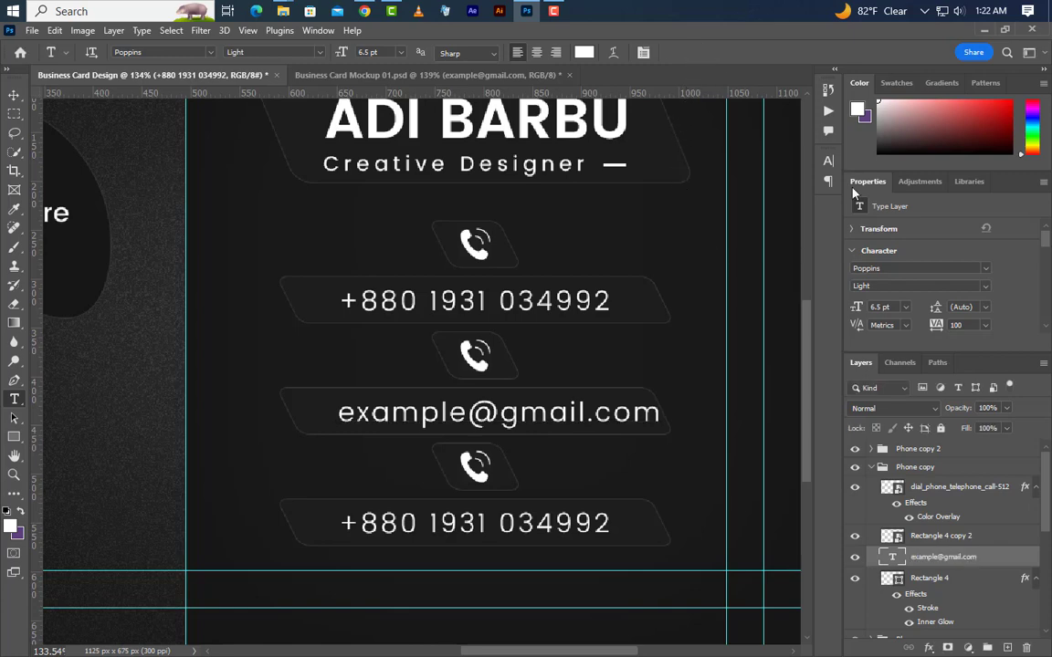
text(0)
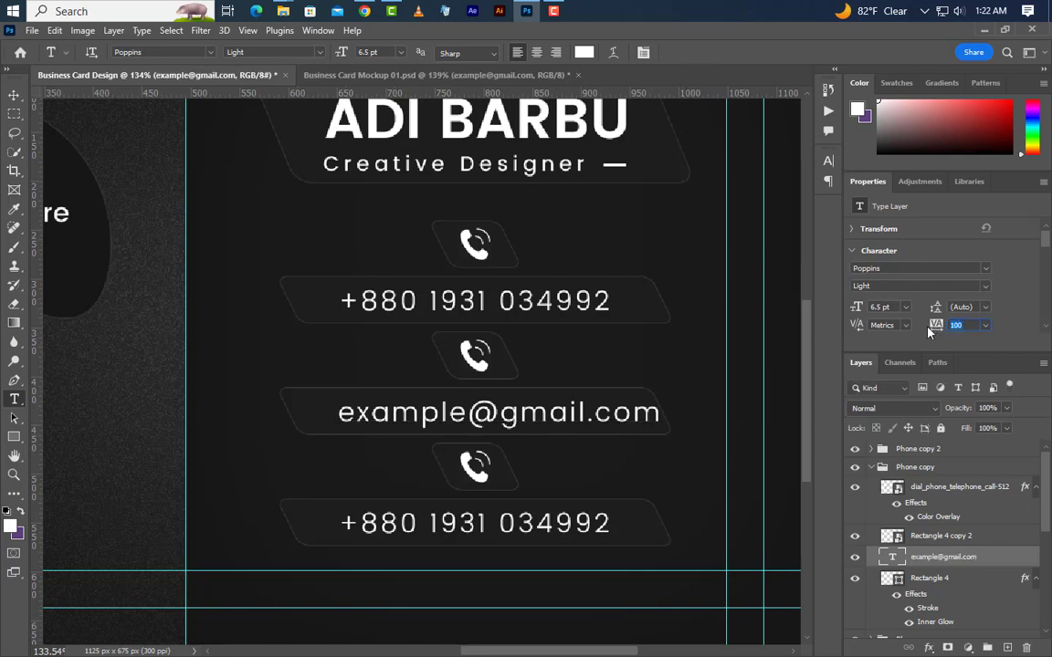
key(Return)
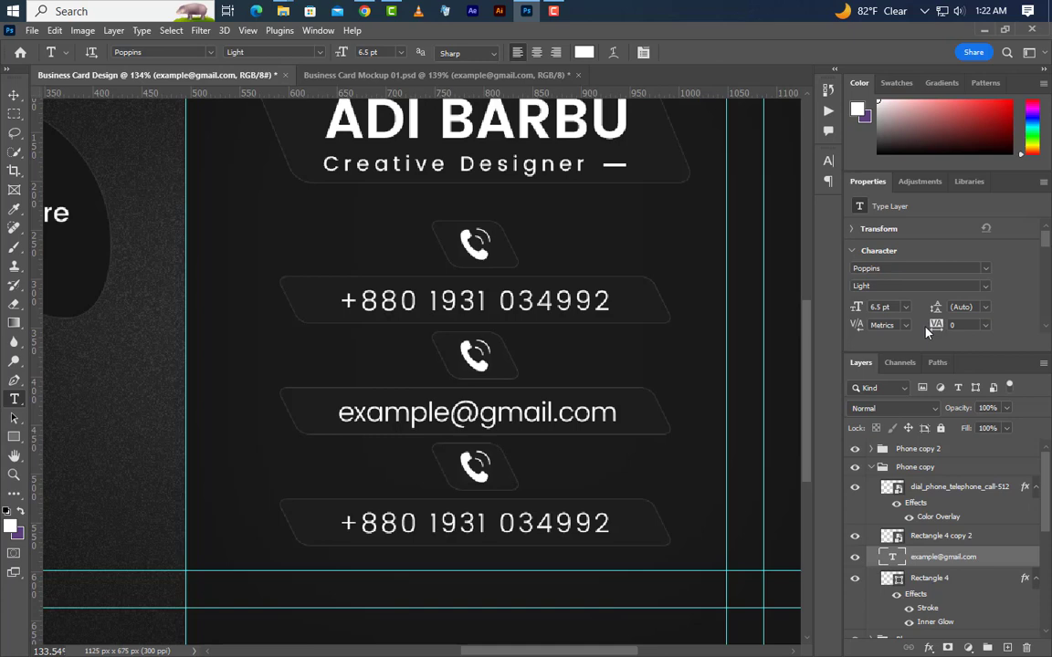
click(338, 528)
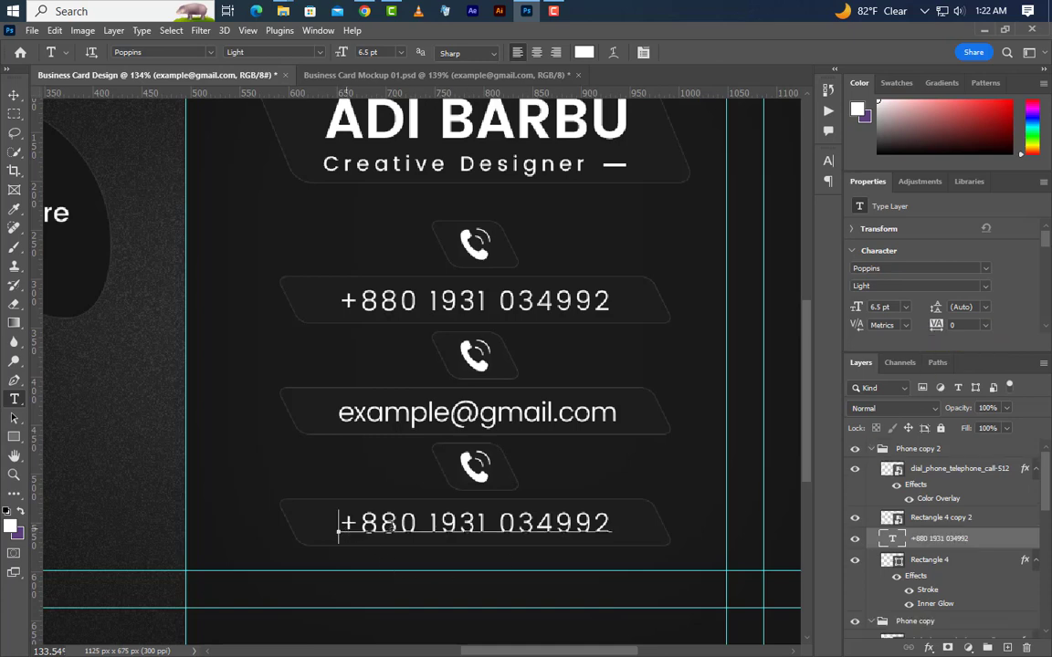
Replace the bottom phone number with a sample street address.
drag(338, 528, 622, 522)
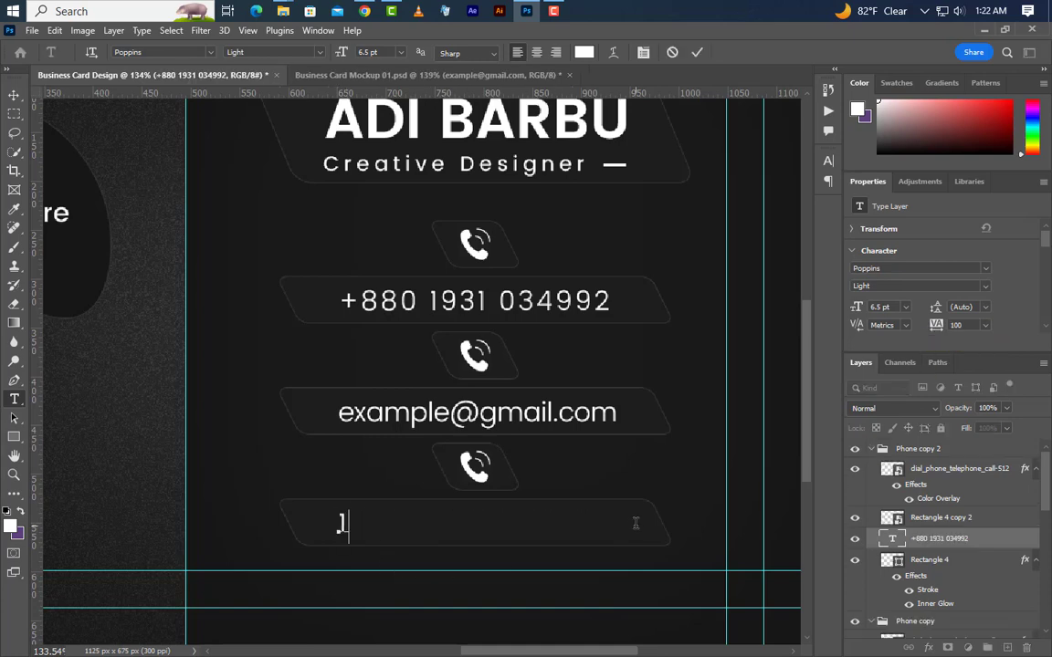
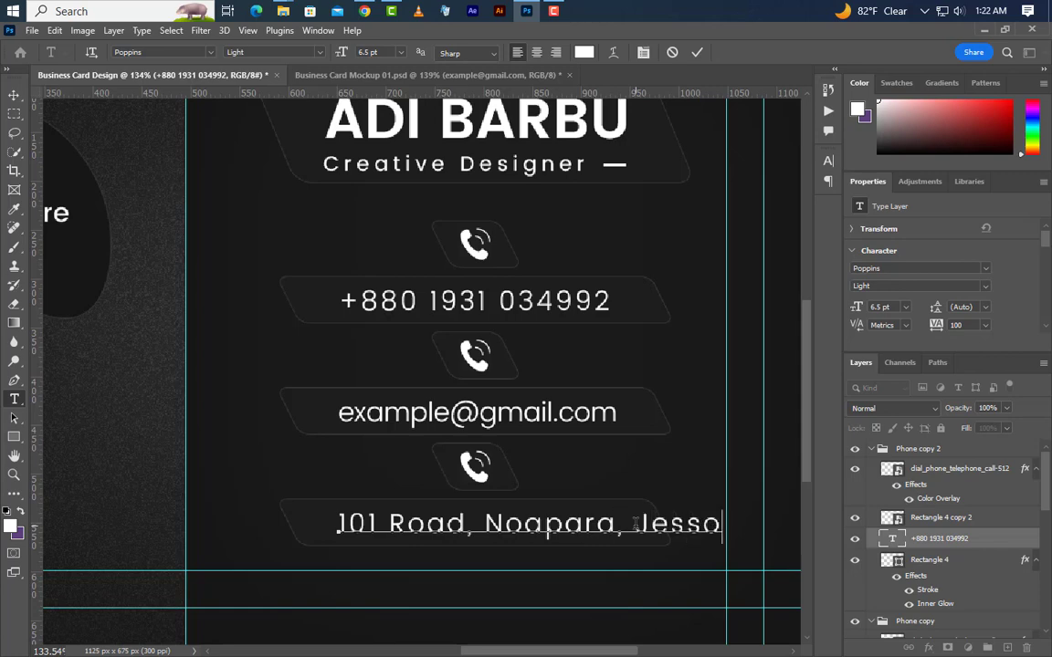
click(696, 53)
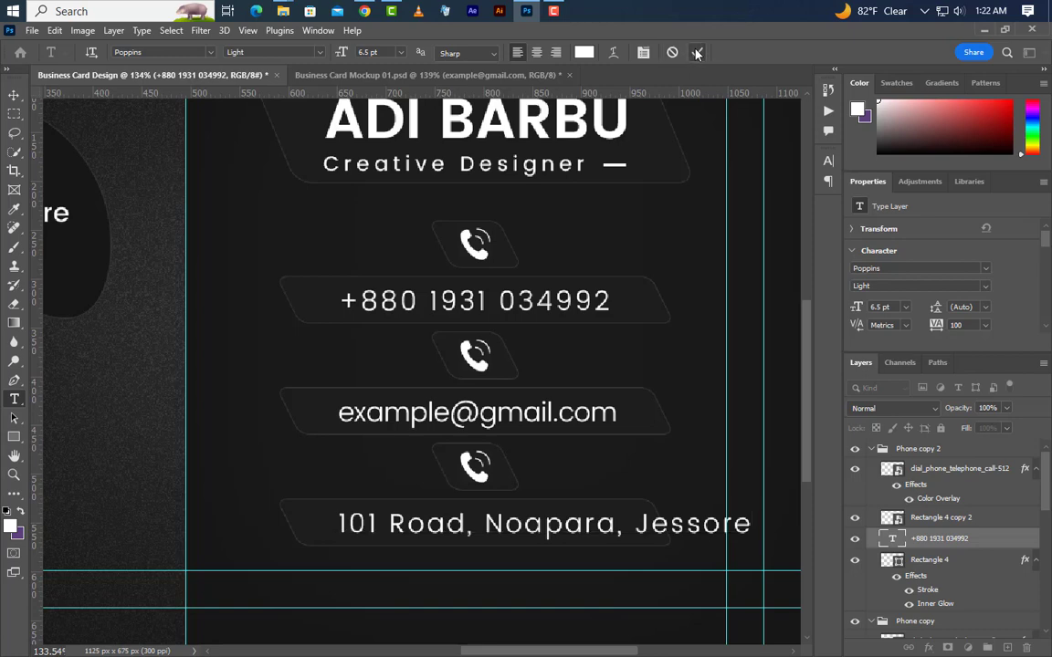
Set the address text to 0 tracking and a 6 pt font size.
double_click(955, 325)
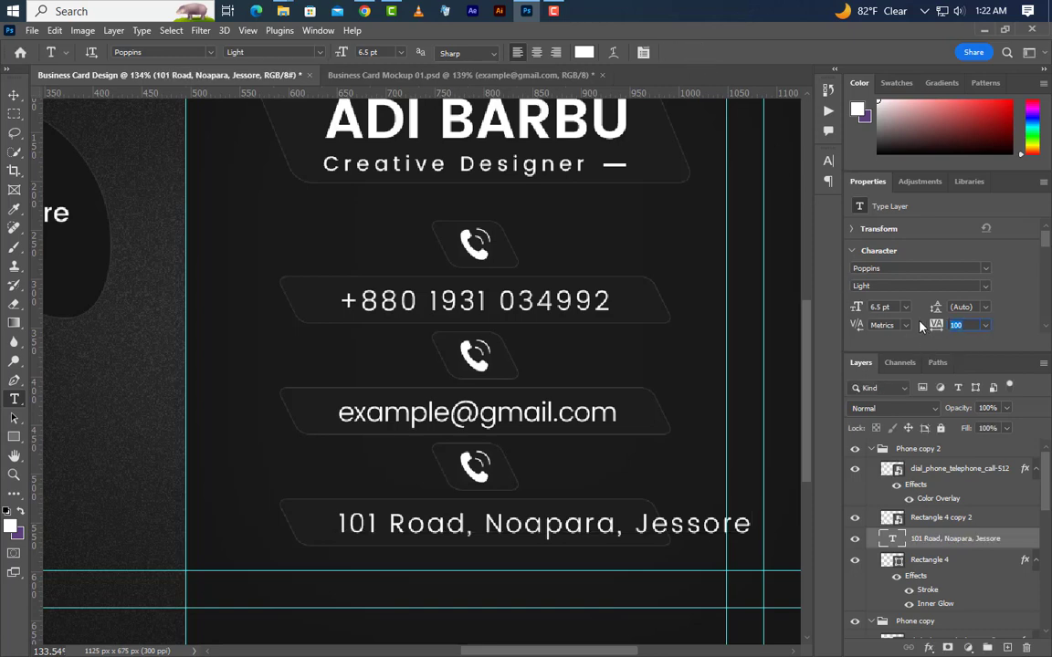
text(0)
key(Return)
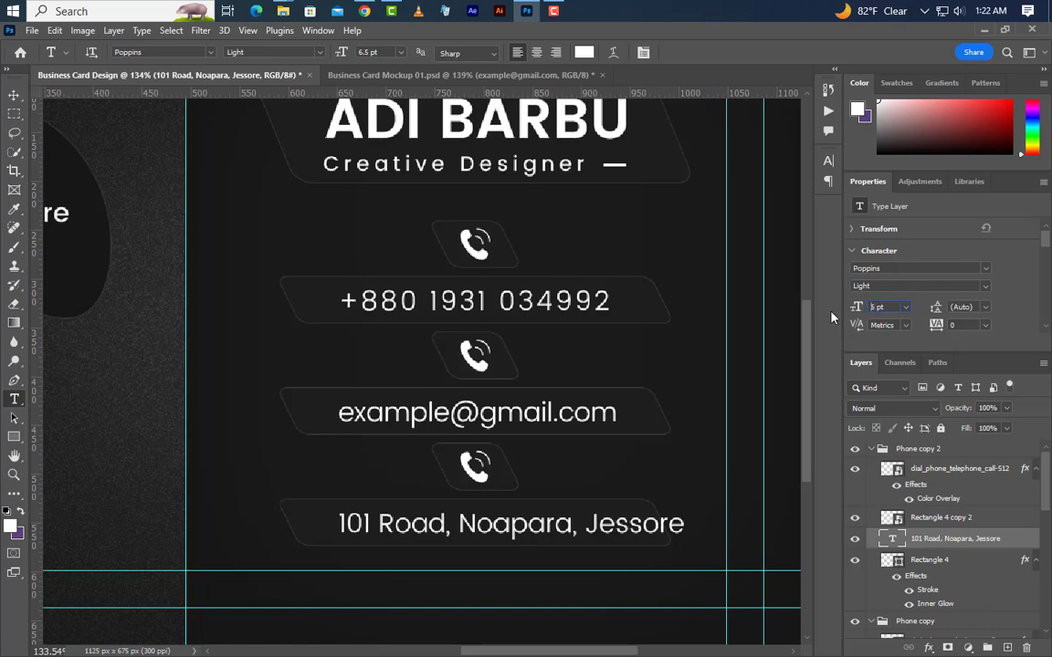
text(6)
key(Return)
key(ctrl)
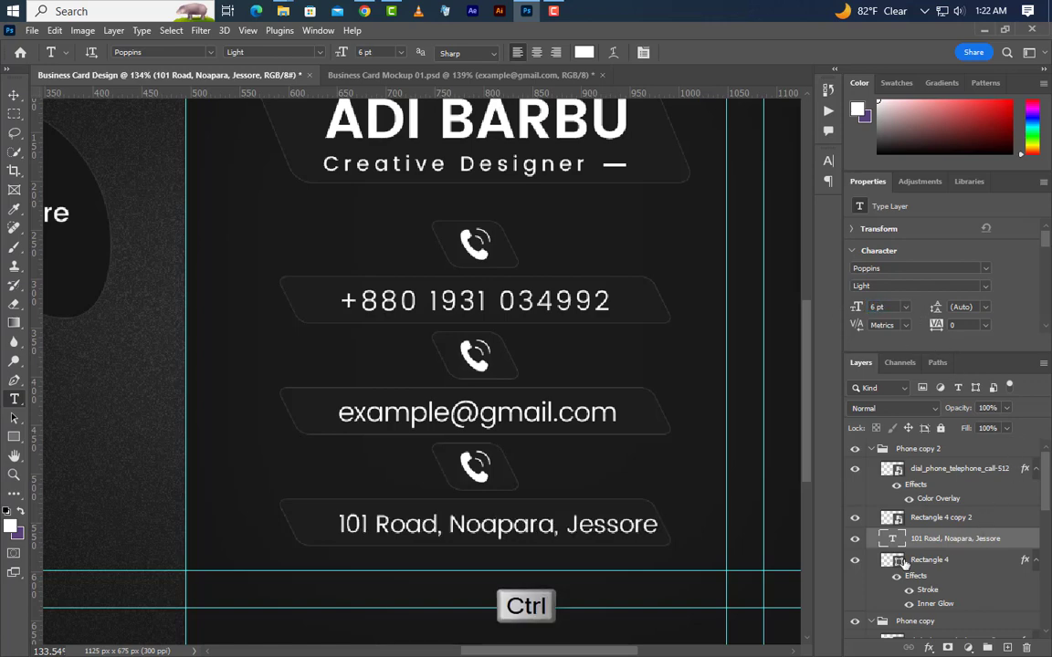
Centre the text horizontally within the address banner's outline, then deselect.
ctrl+click(898, 563)
scroll(978, 518, down, 5)
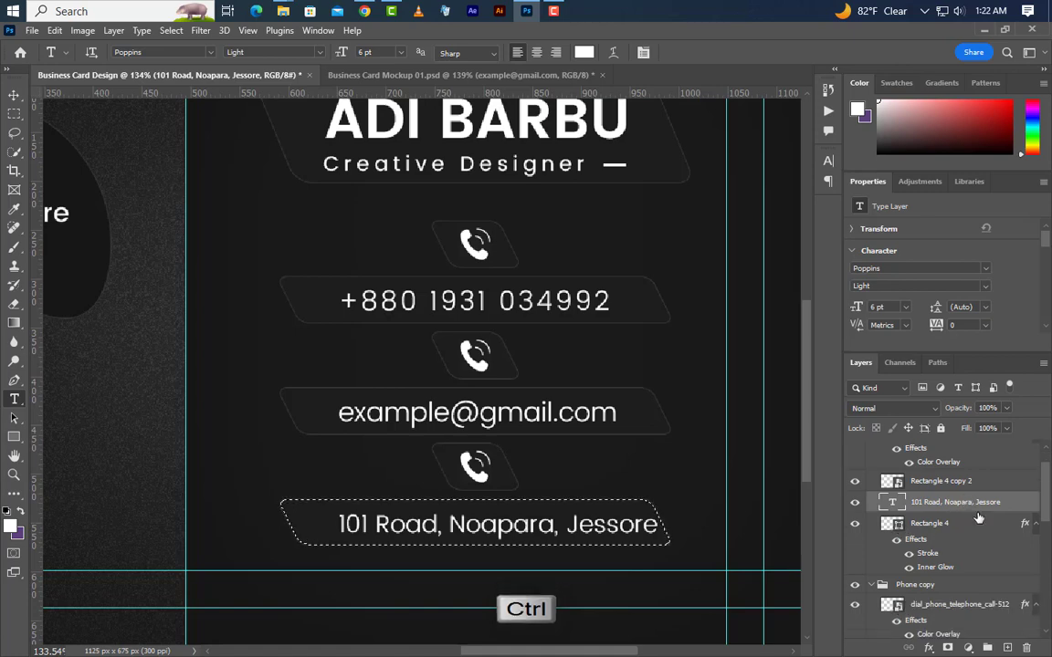
click(904, 565)
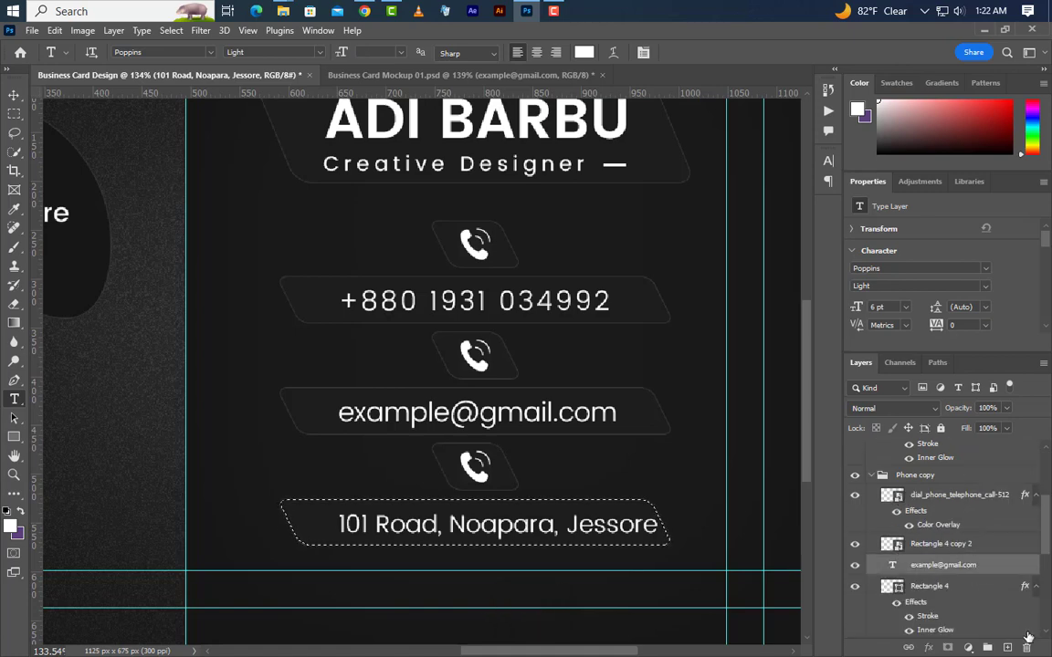
key(v)
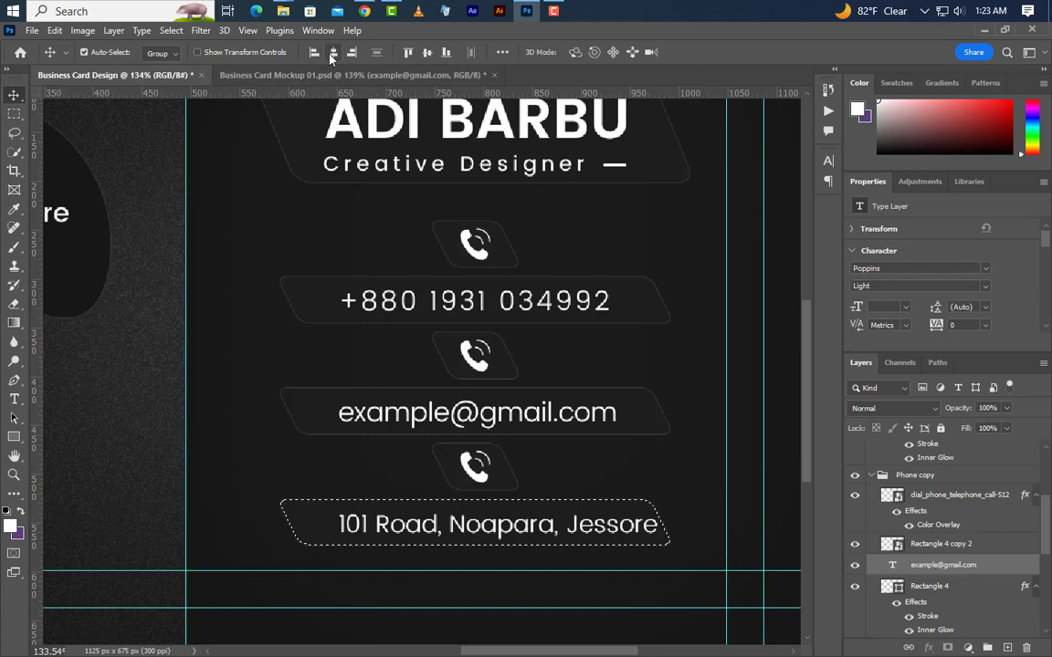
key(alt+h)
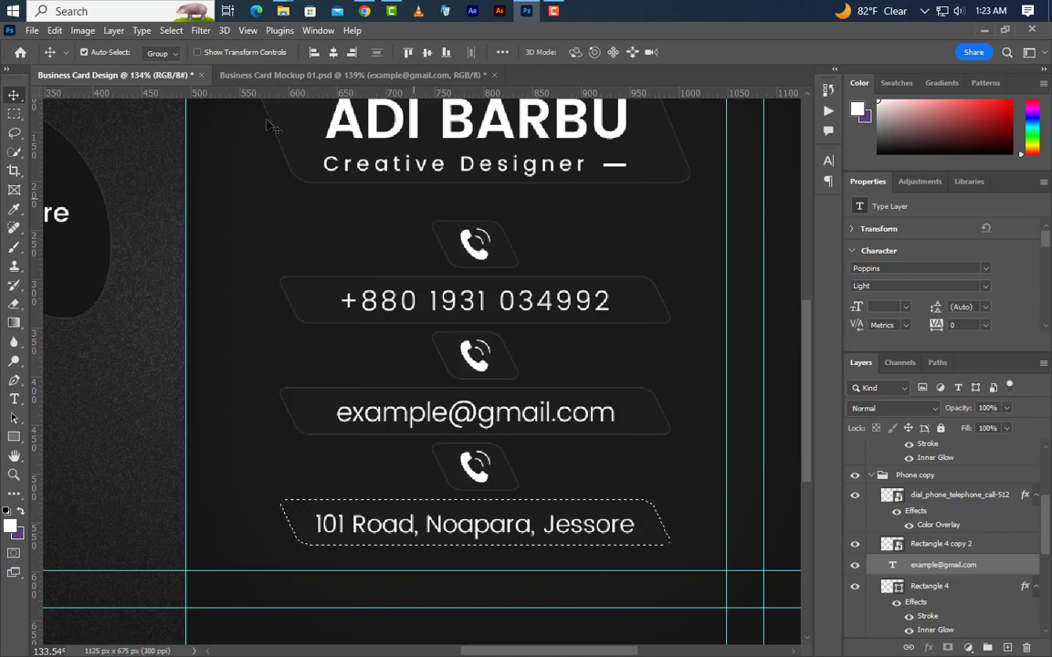
click(170, 30)
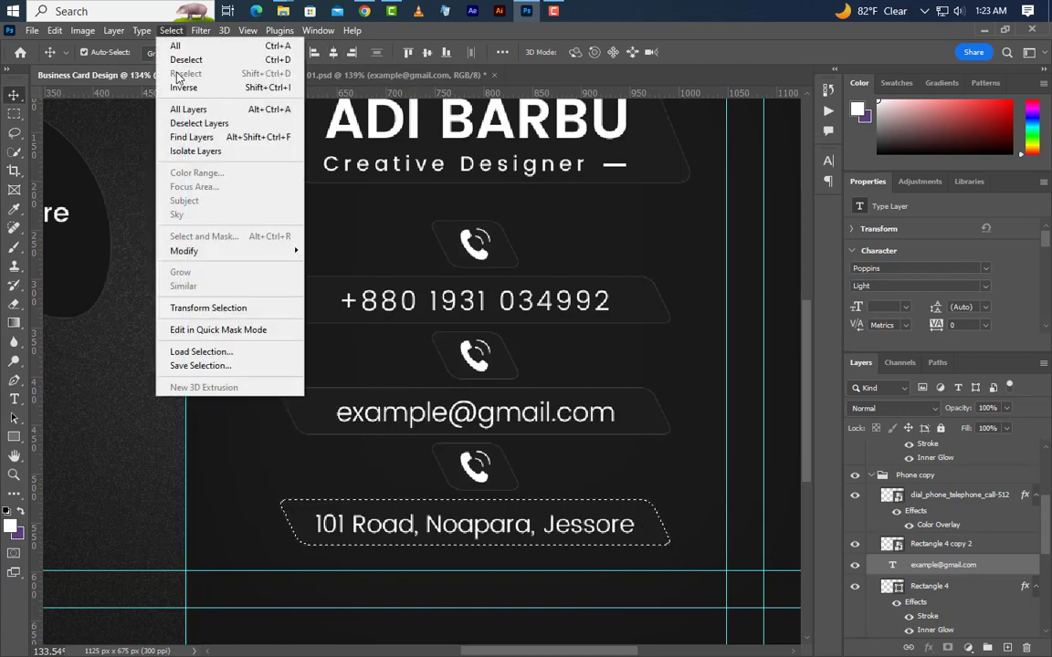
click(178, 62)
Drag the location-24-512 pin image from File Explorer into the bottom contact group.
scroll(581, 419, down, 4)
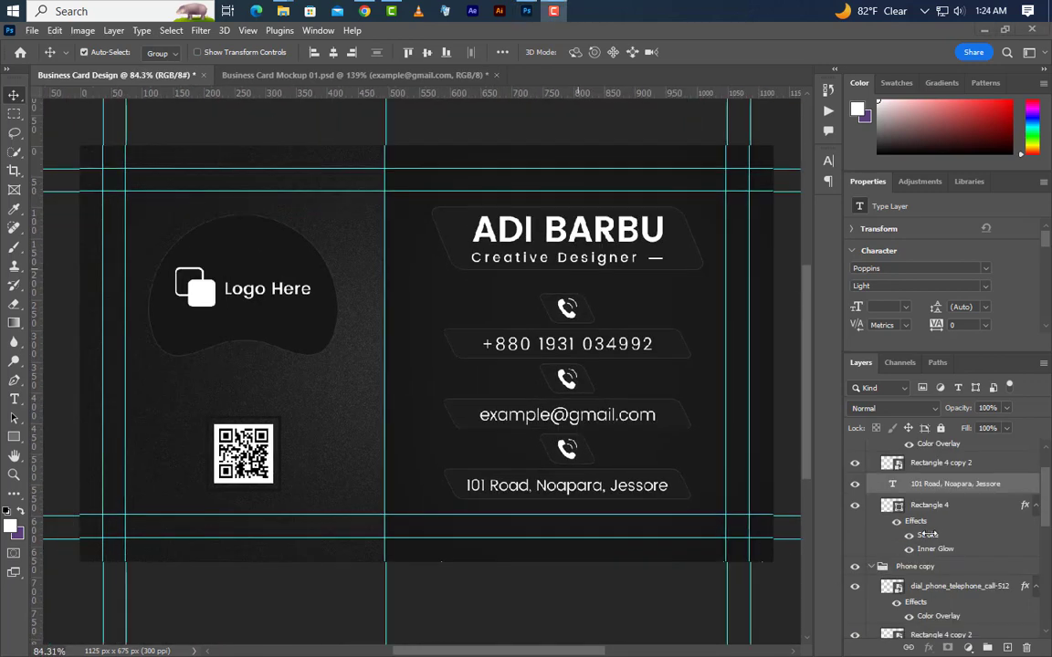
scroll(932, 526, up, 1)
scroll(933, 526, up, 1)
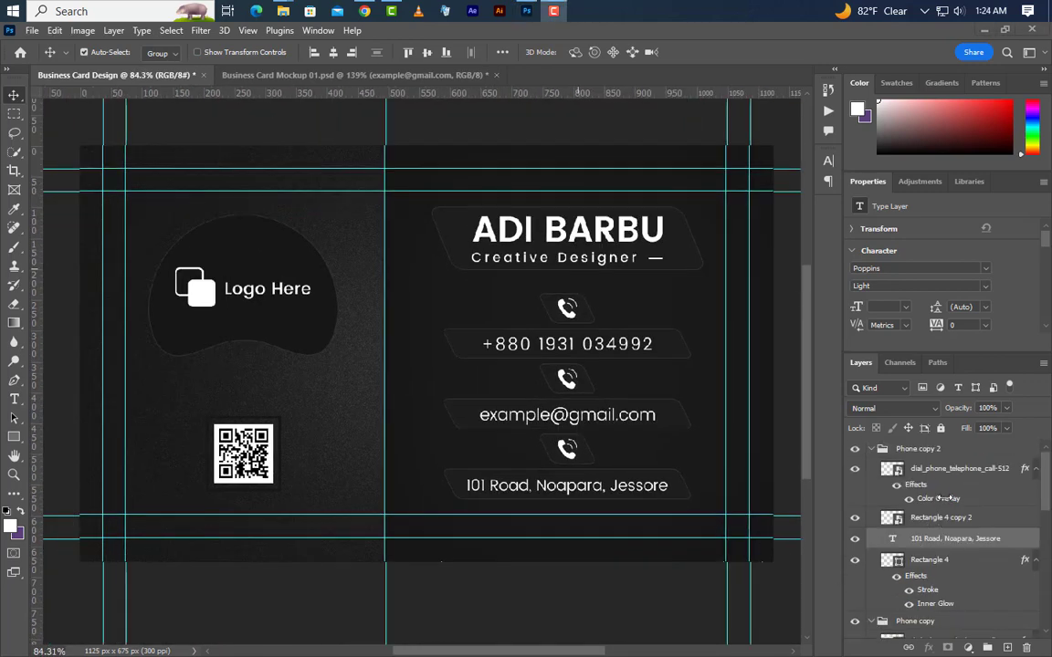
click(956, 475)
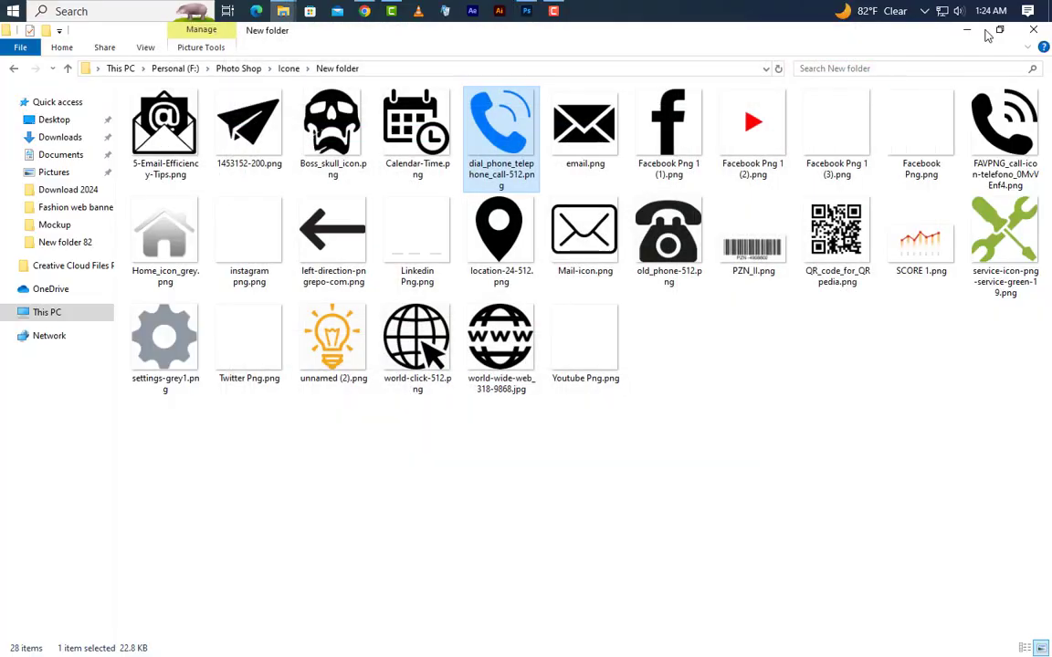
key(alt+Tab)
drag(500, 232, 470, 381)
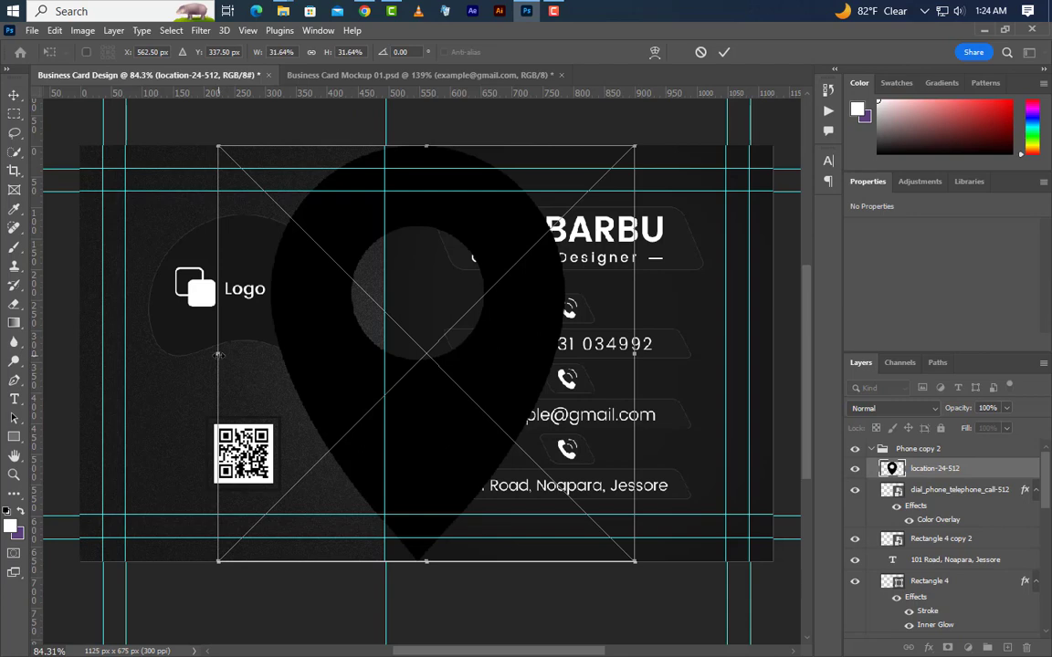
Scale the location pin down to icon size and give it a white Color Overlay.
drag(219, 355, 558, 383)
drag(635, 354, 571, 457)
click(724, 52)
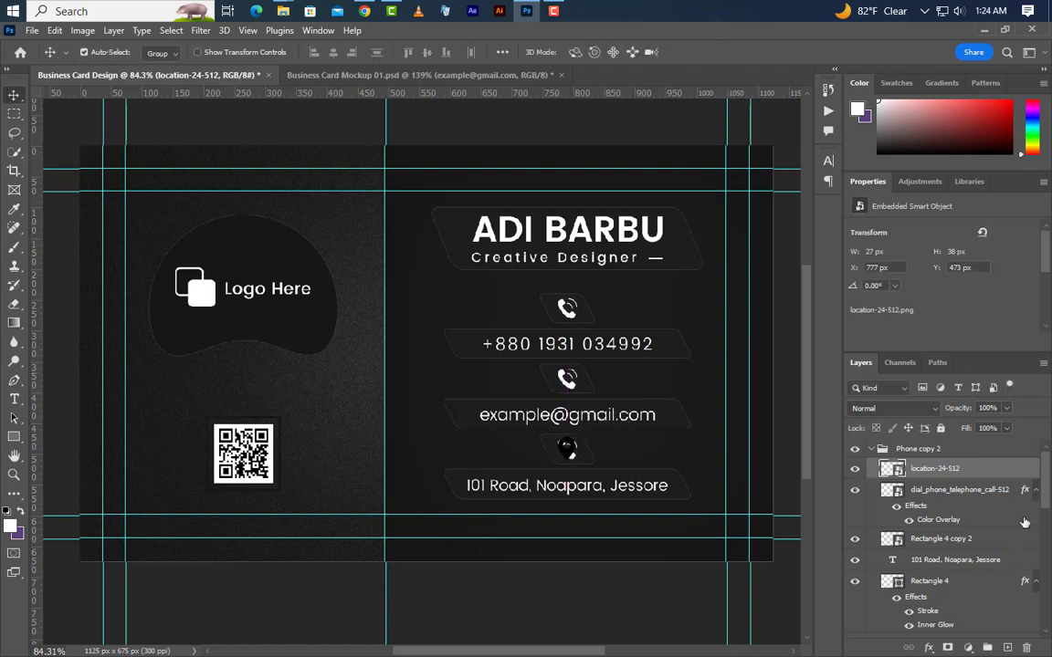
double_click(1021, 472)
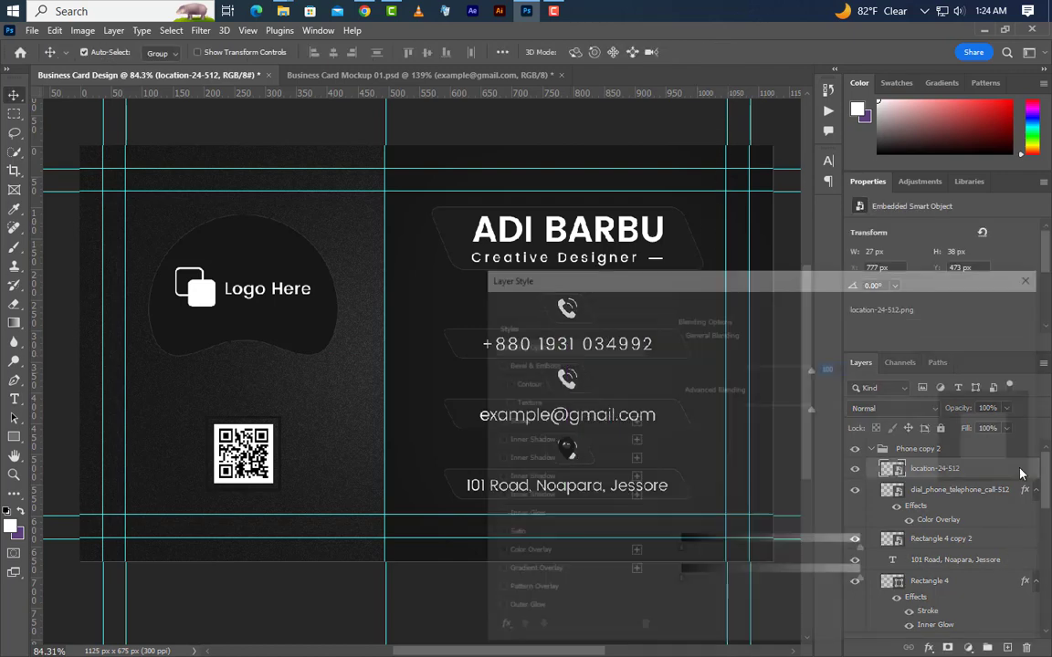
click(559, 555)
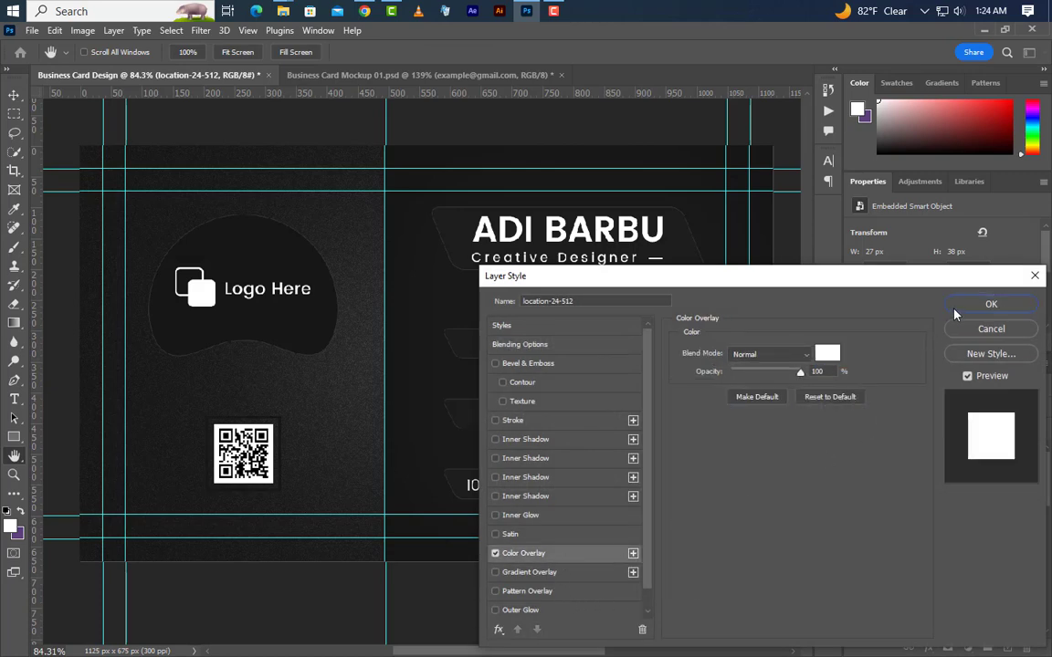
click(958, 307)
Delete the old dial_phone icon layer, then select the phone icon above the email banner.
click(959, 518)
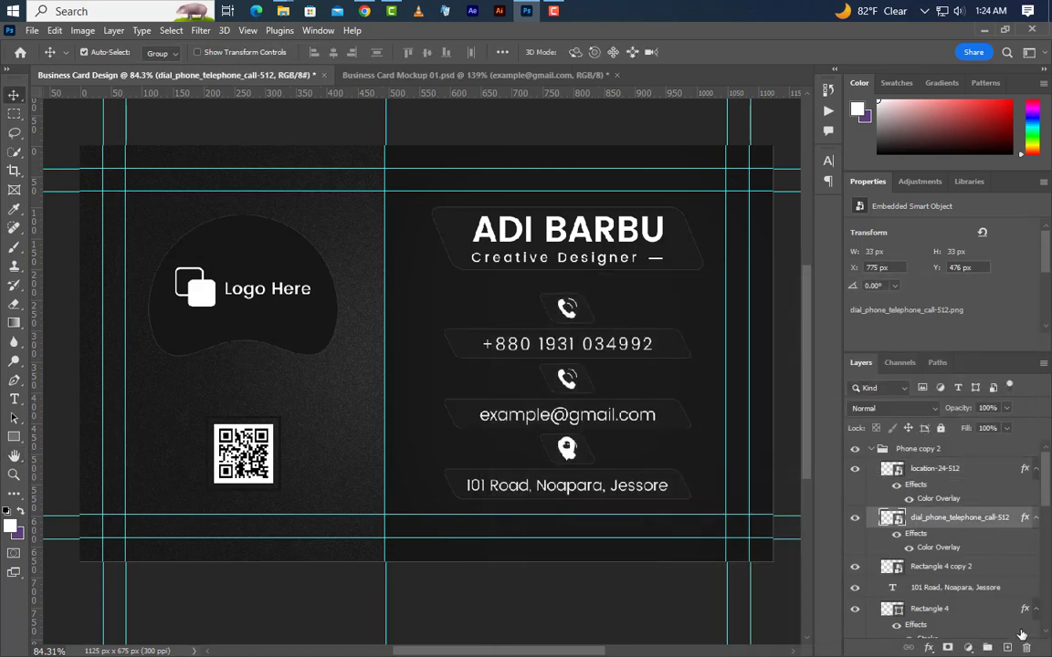
click(1027, 647)
click(471, 271)
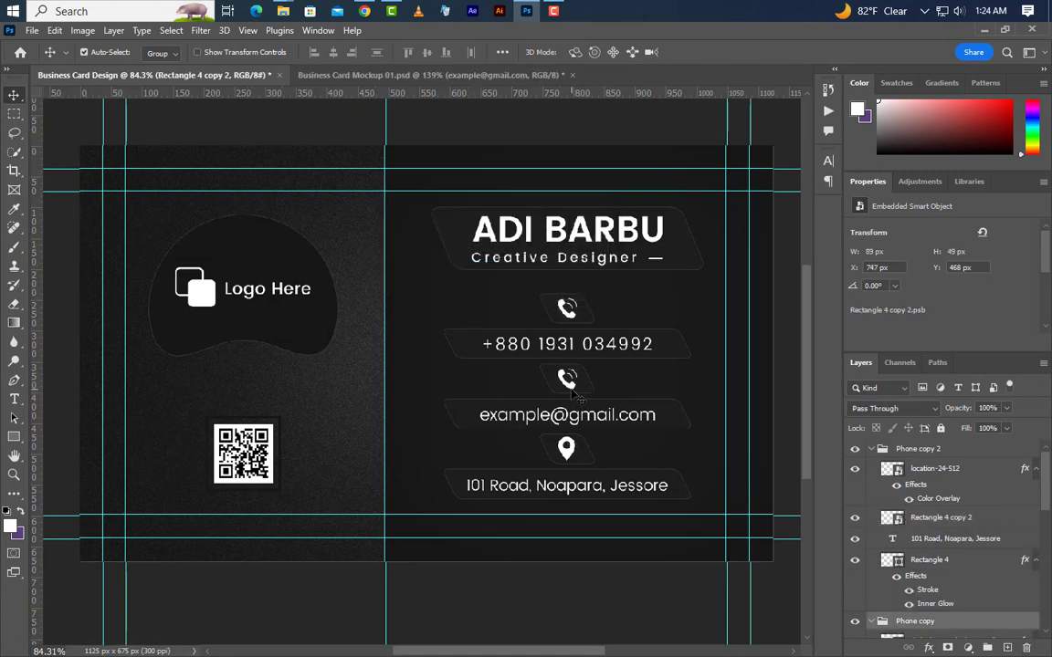
click(915, 621)
scroll(970, 558, down, 4)
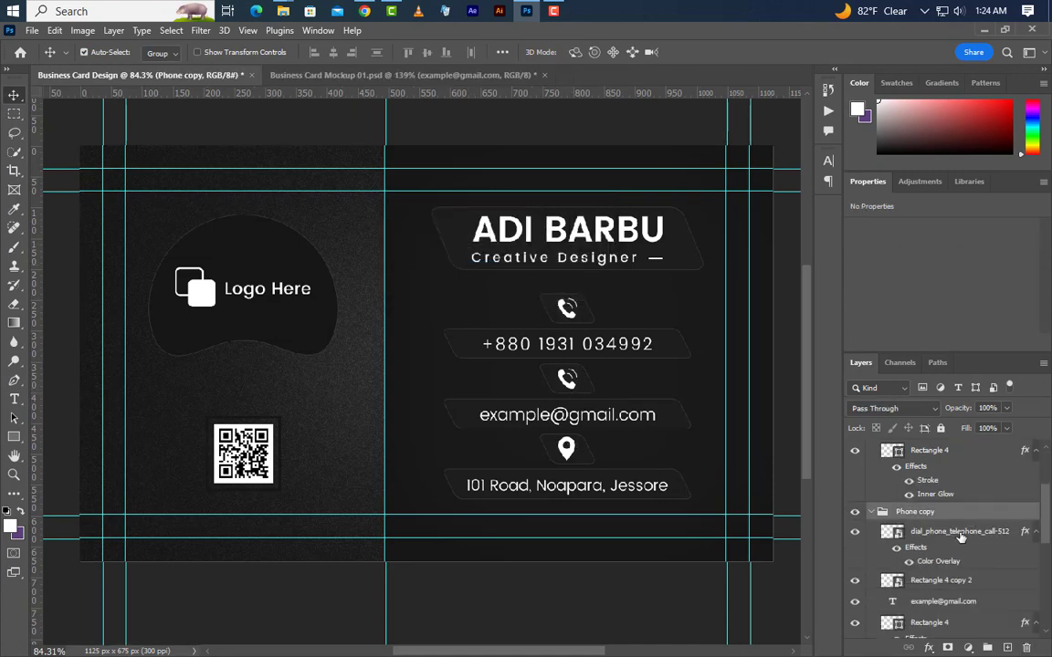
click(961, 535)
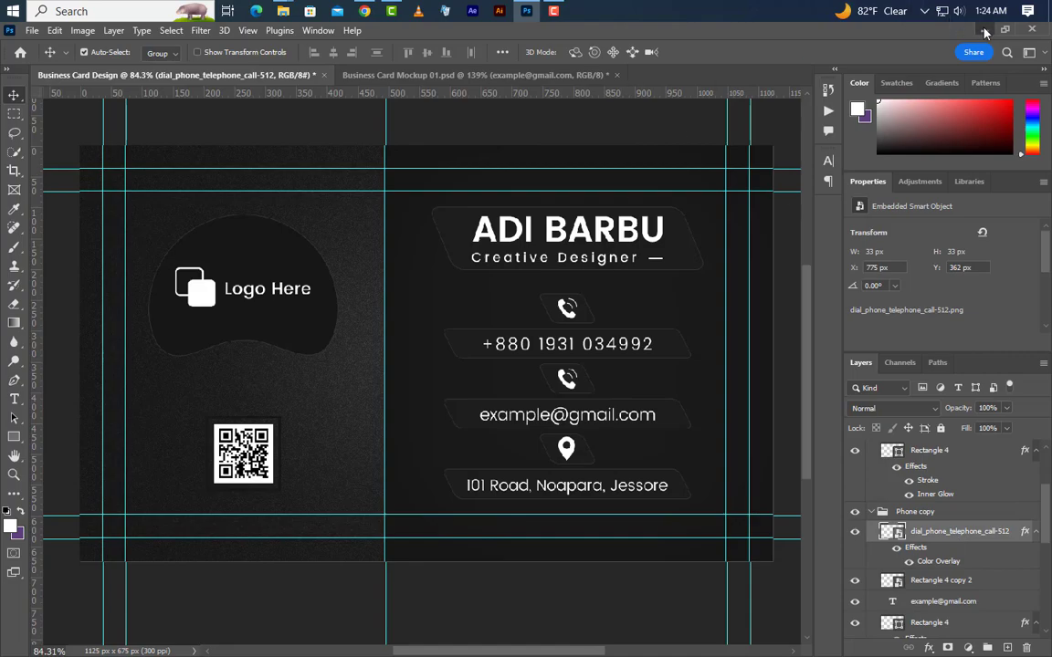
Place the paper-plane image, flip it horizontally and scale it to icon size above the email banner.
key(alt+Tab)
drag(493, 19, 498, 348)
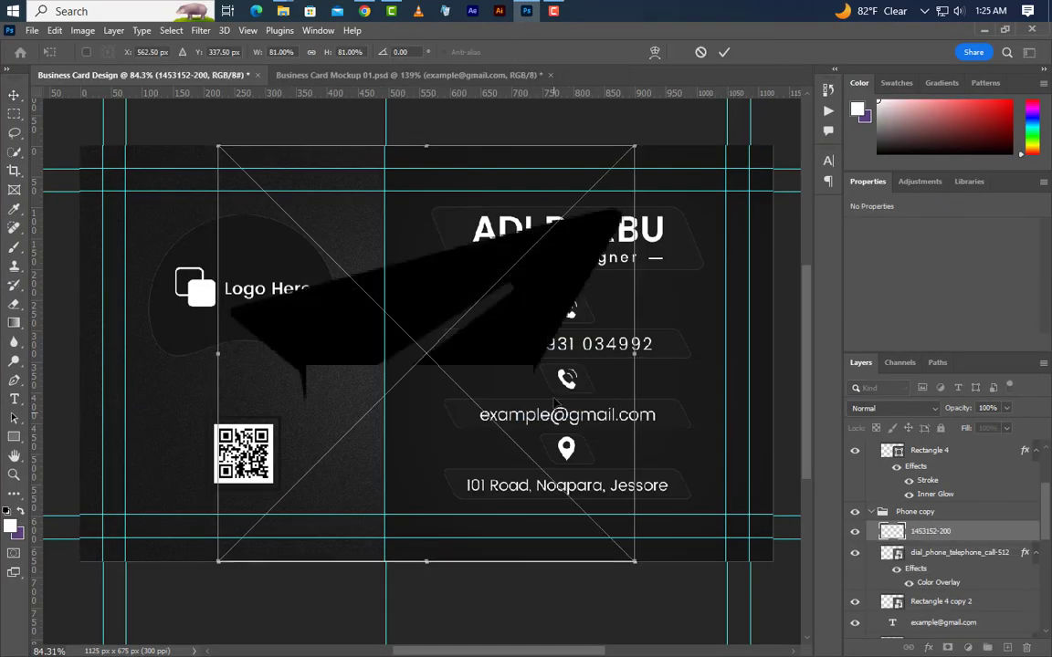
right_click(499, 365)
click(589, 371)
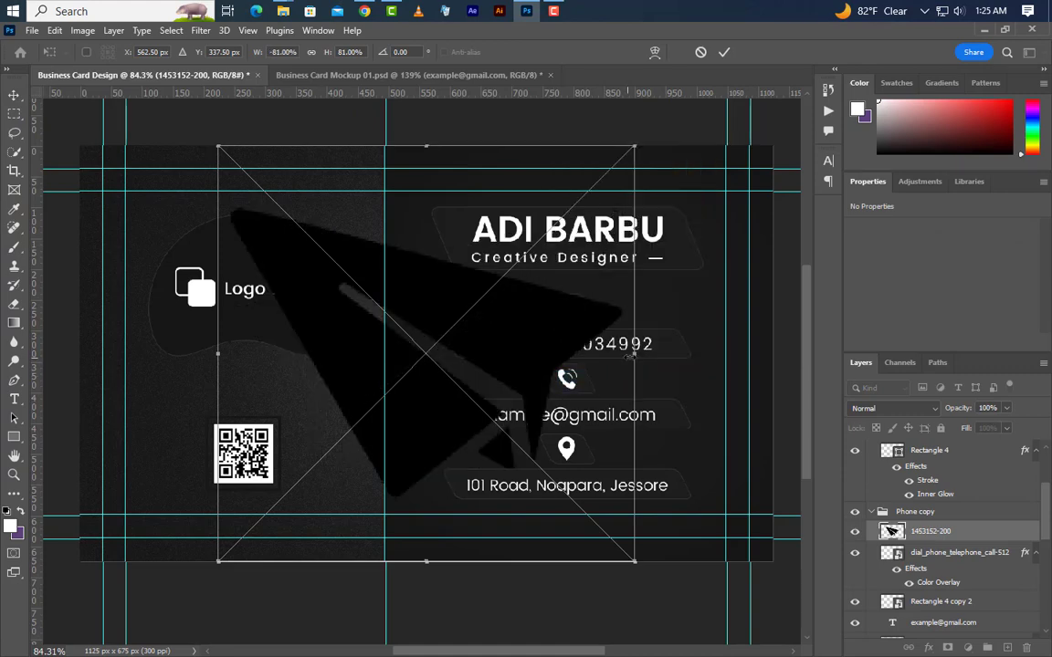
drag(634, 355, 577, 354)
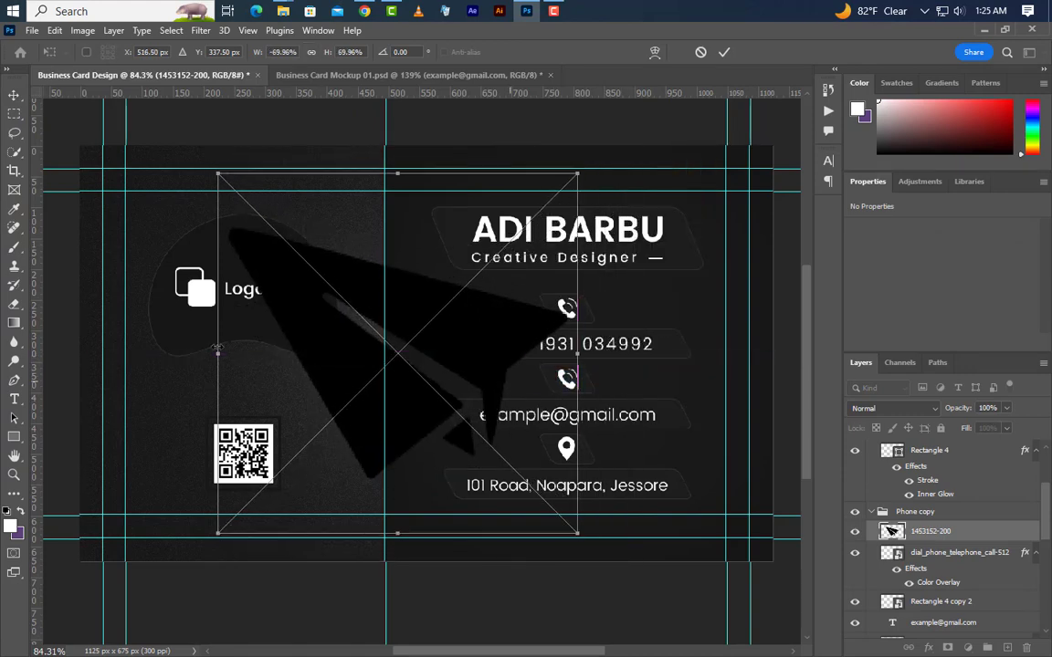
drag(219, 354, 570, 384)
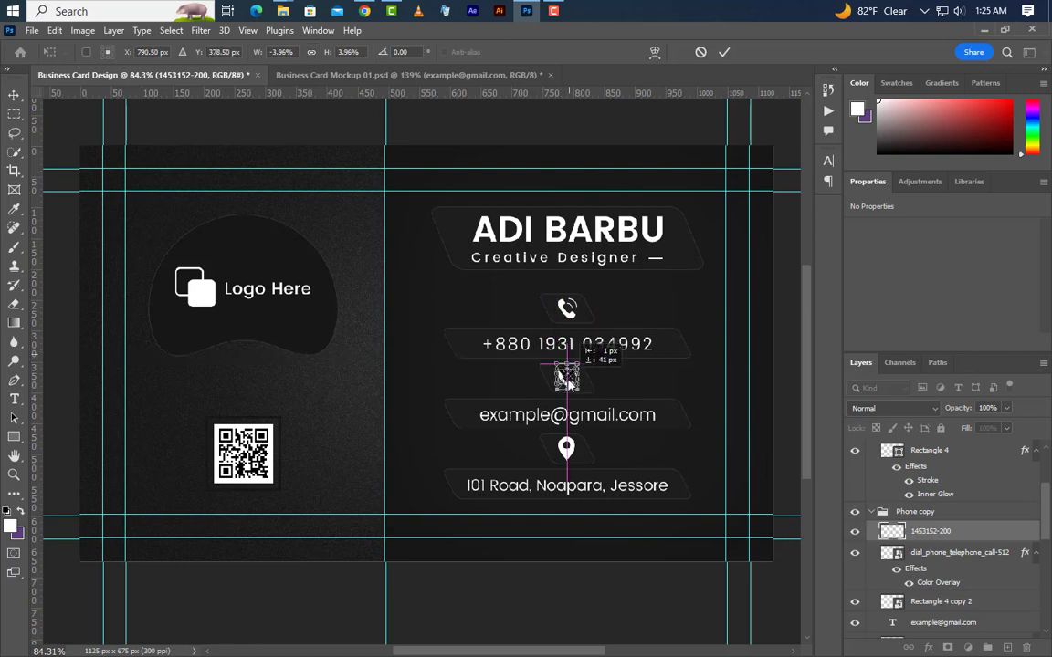
click(725, 53)
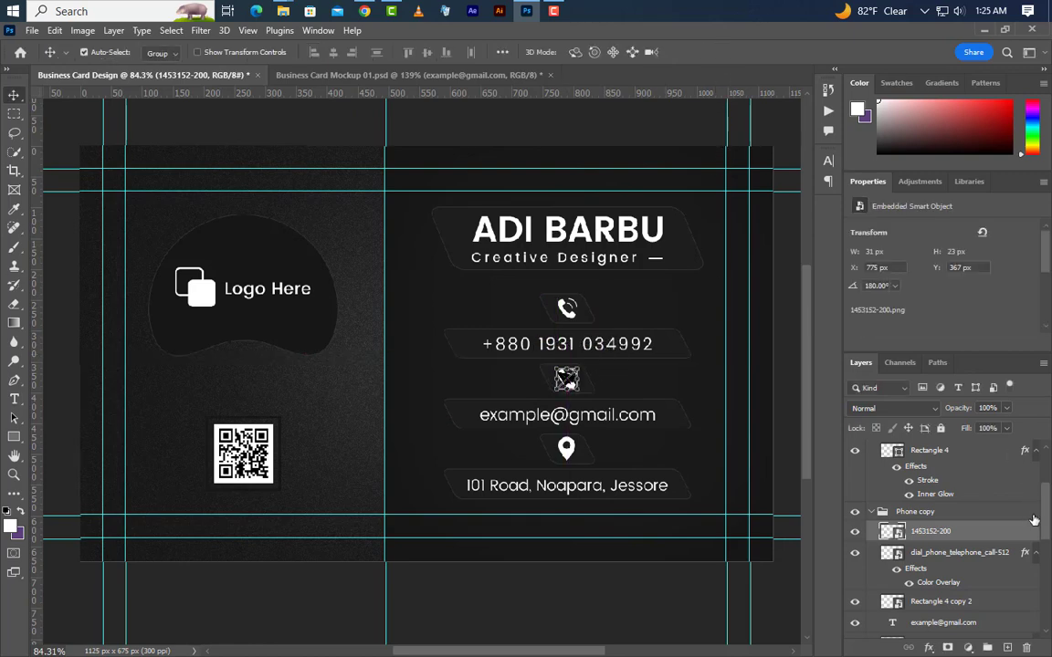
Delete the old phone icon and add a white Color Overlay to the paper-plane layer.
click(985, 563)
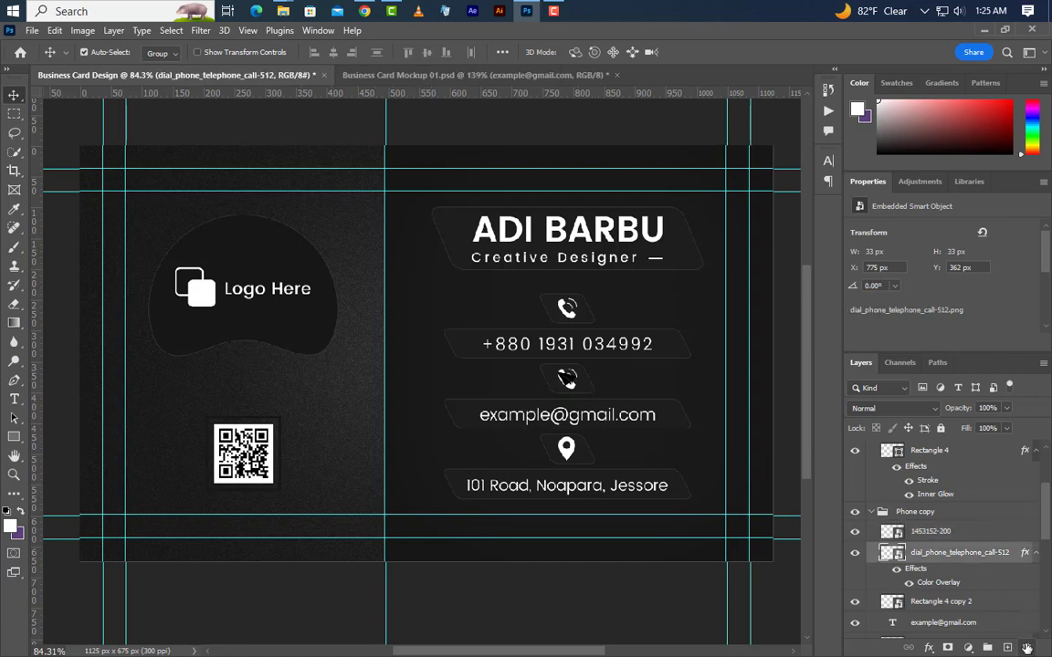
click(1026, 648)
click(469, 272)
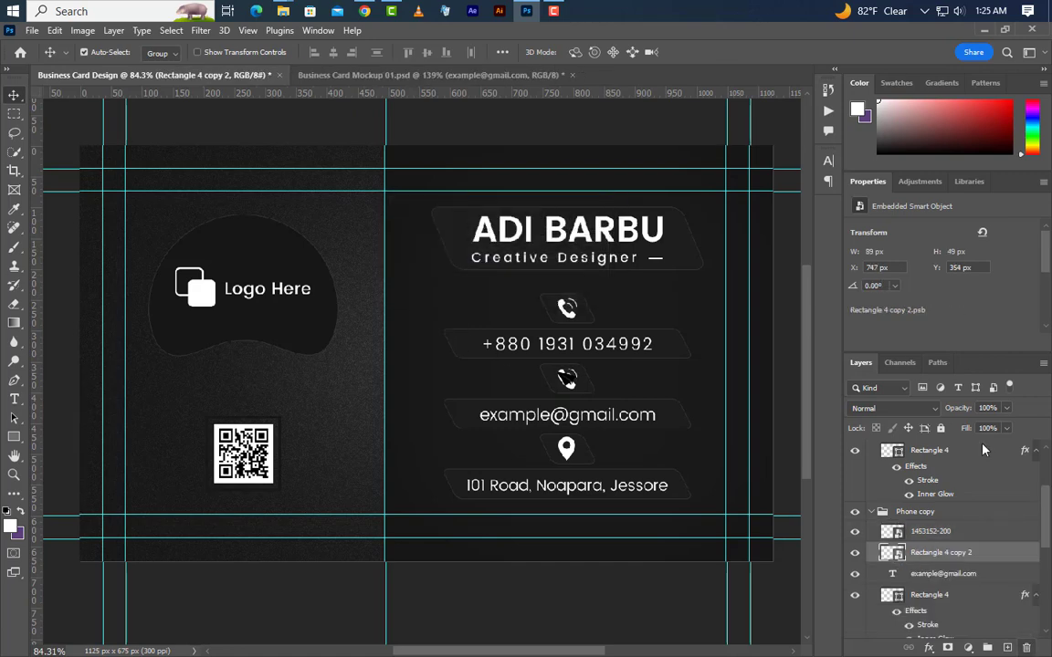
click(991, 535)
right_click(993, 536)
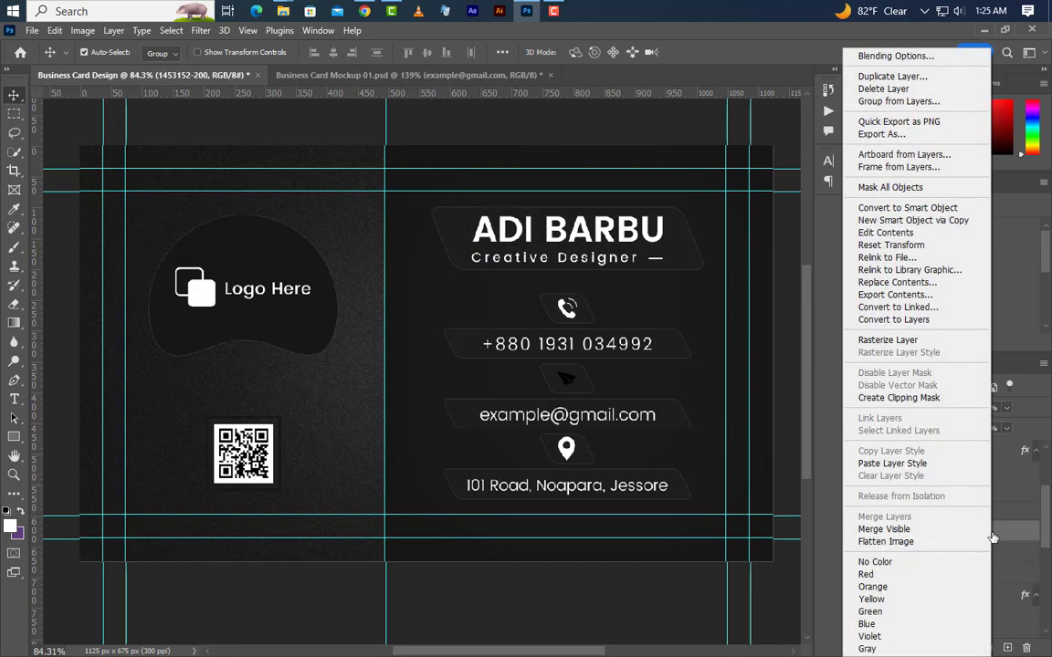
click(904, 56)
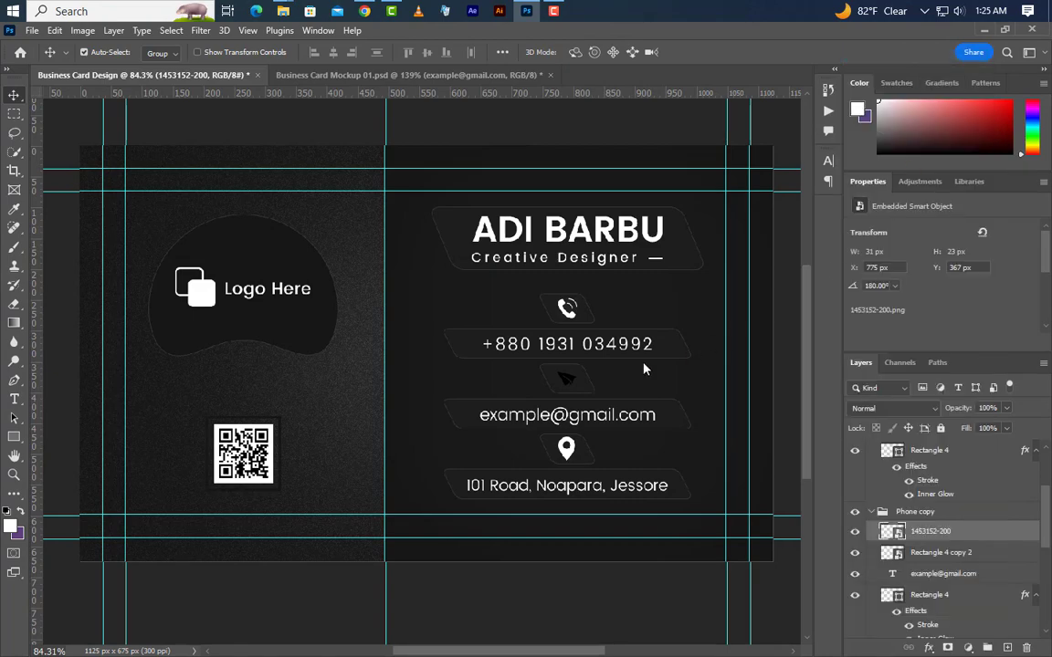
click(582, 560)
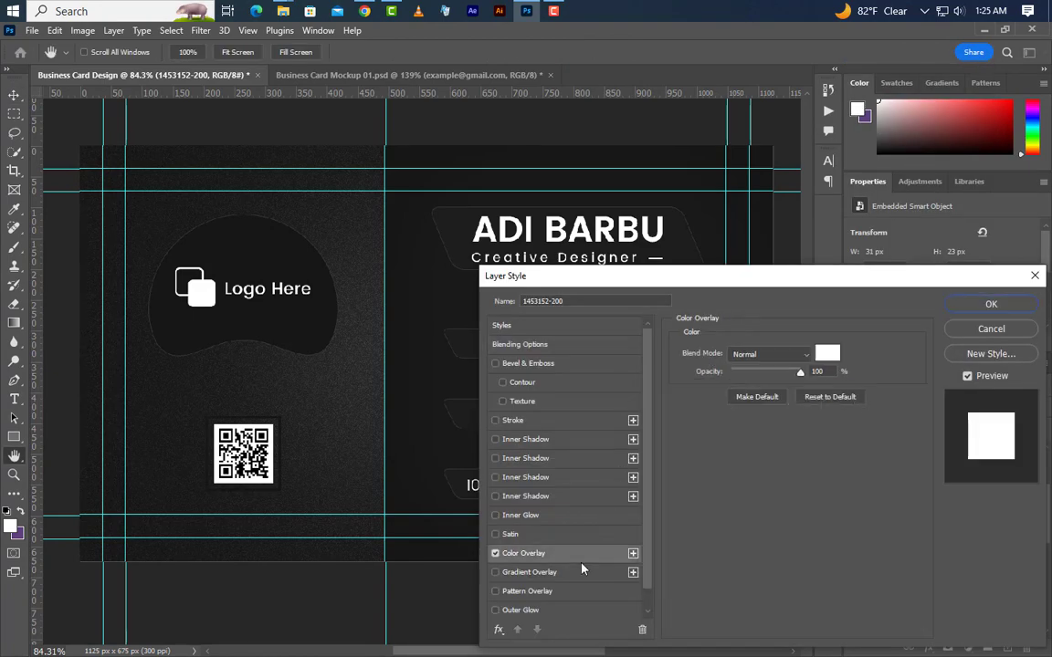
Confirm the white overlay and stamp merged copies of both the contact and logo sides.
click(1025, 303)
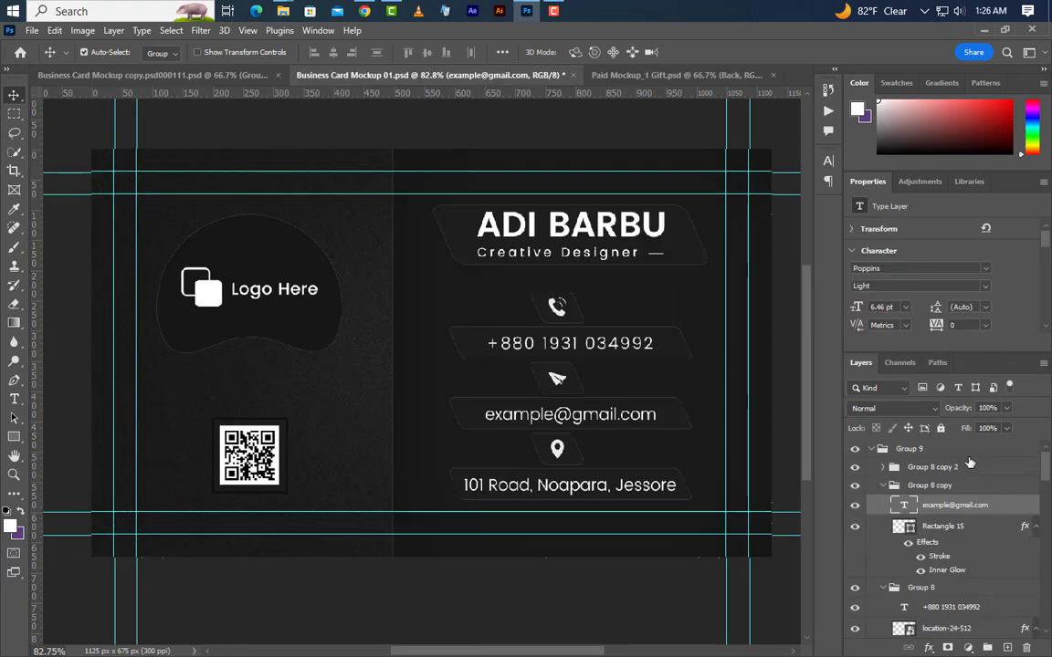
key(ctrl+alt+shift+e)
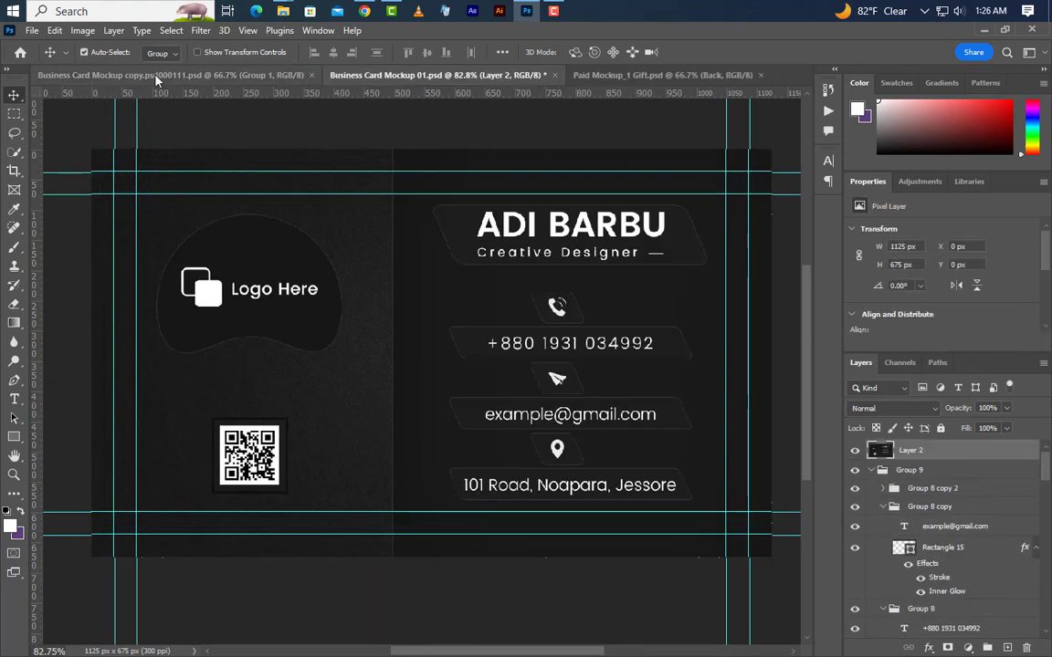
click(156, 79)
click(971, 448)
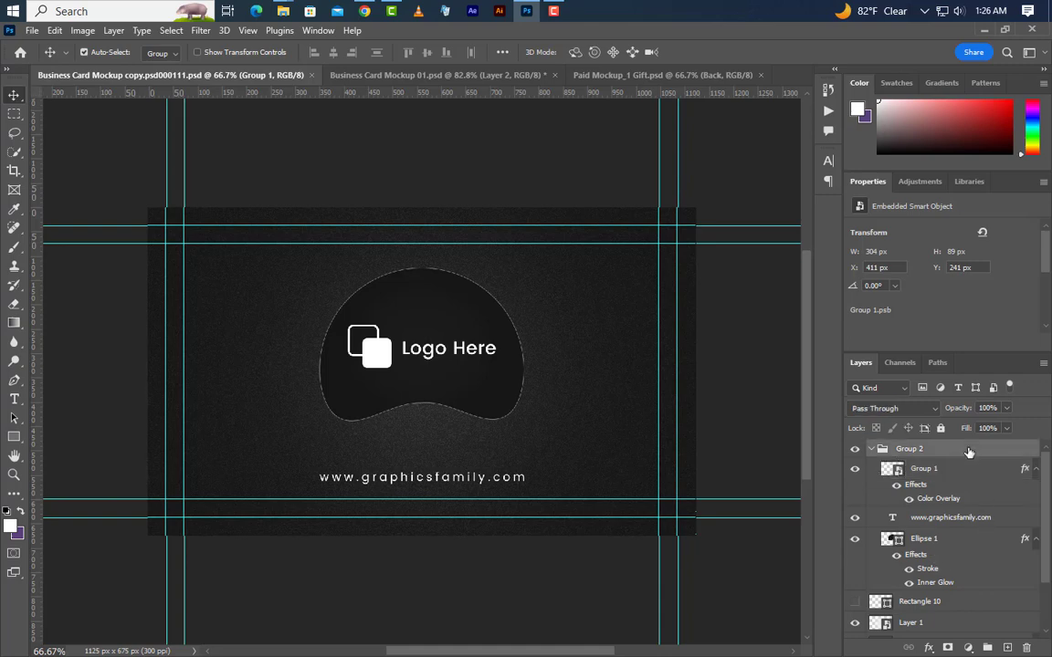
key(ctrl+alt+shift+e)
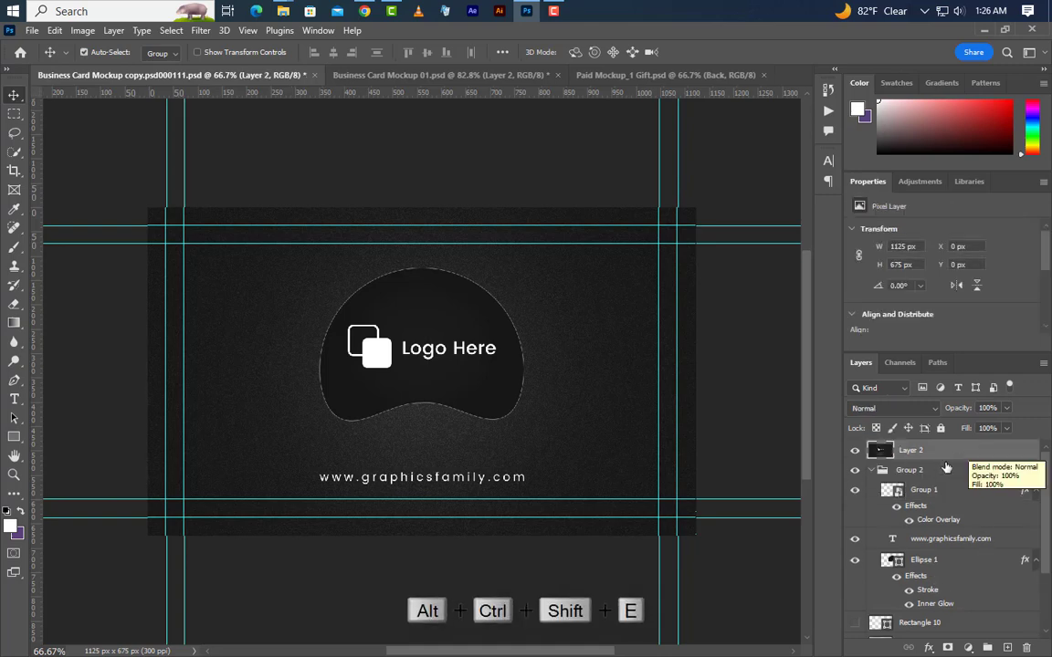
Open the mockup's Front smart object and drag the stamped logo side into it.
click(651, 78)
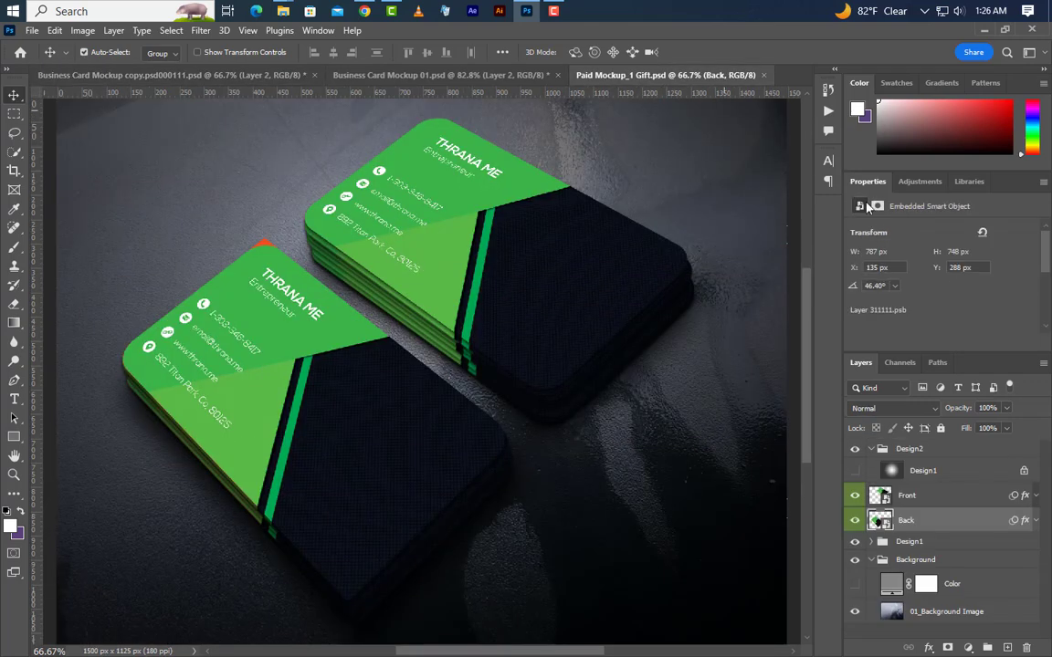
double_click(881, 498)
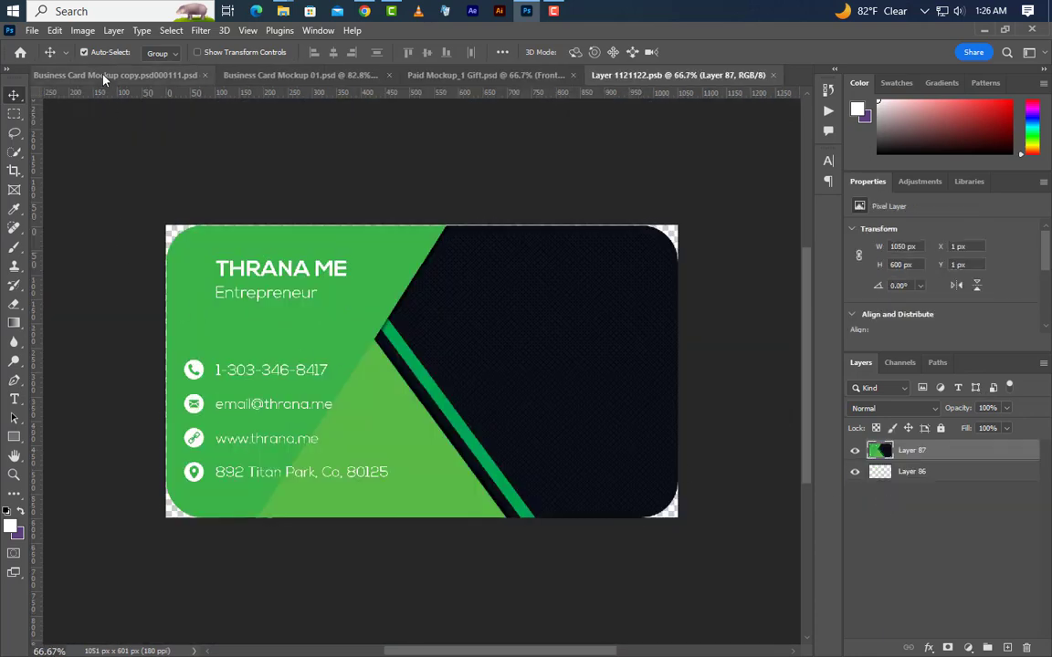
click(104, 77)
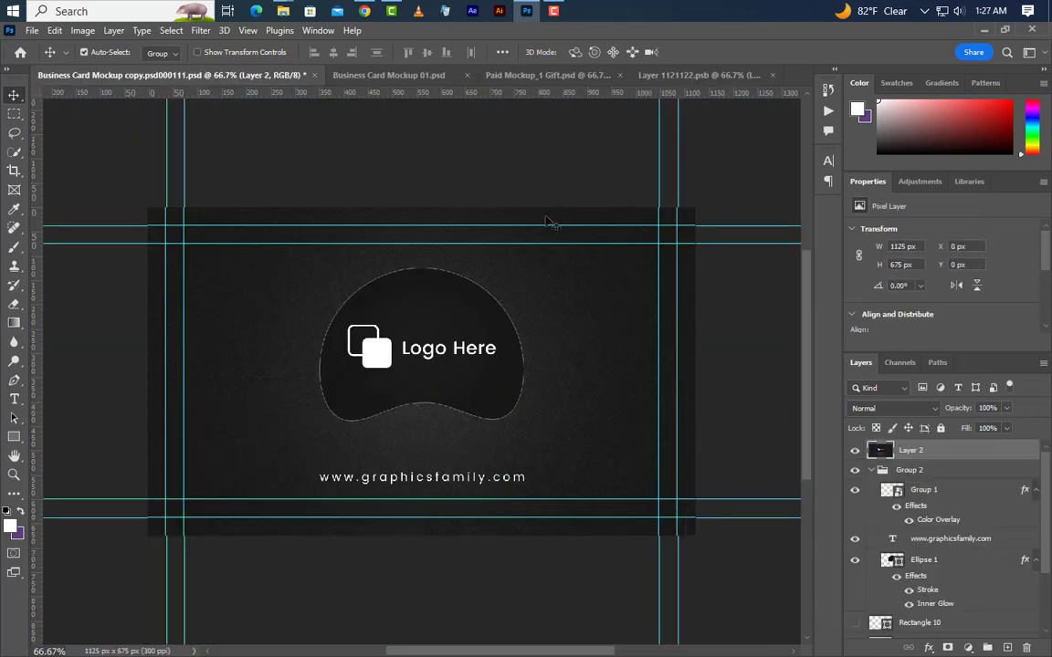
drag(950, 451, 451, 375)
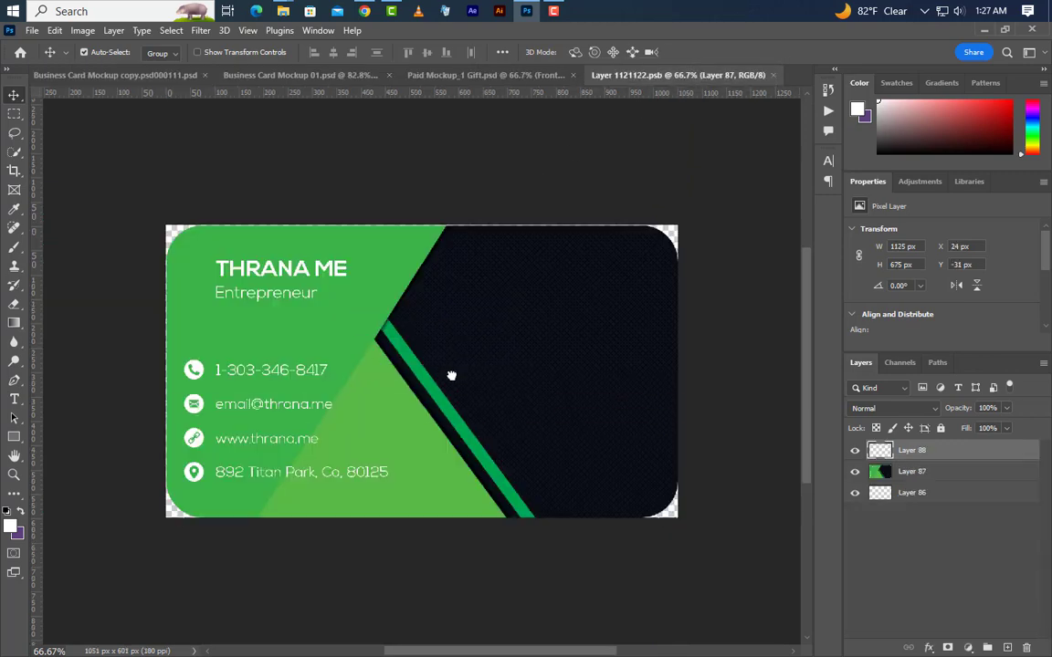
Centre the logo side on the canvas, deselect, and save and close the Front design.
key(ctrl+a)
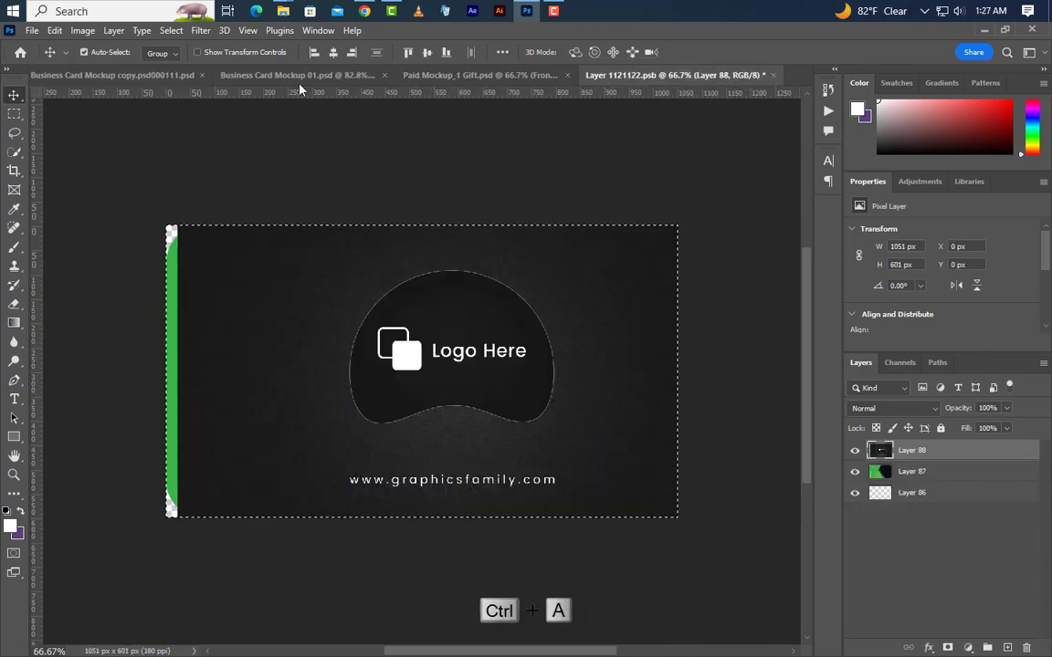
click(333, 52)
click(428, 53)
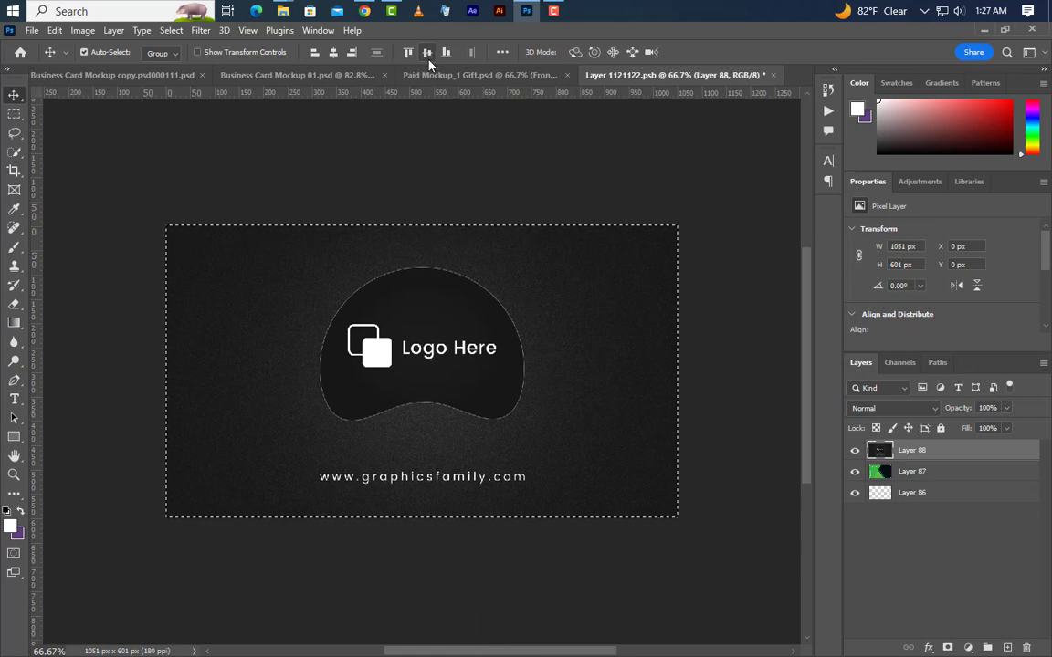
click(171, 30)
click(179, 63)
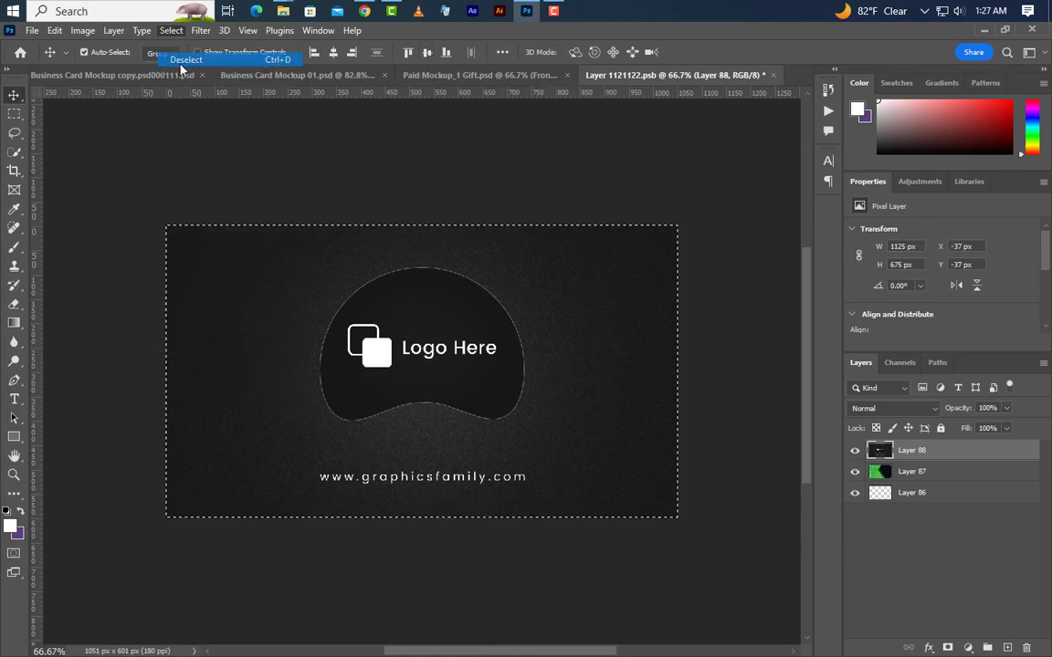
click(773, 75)
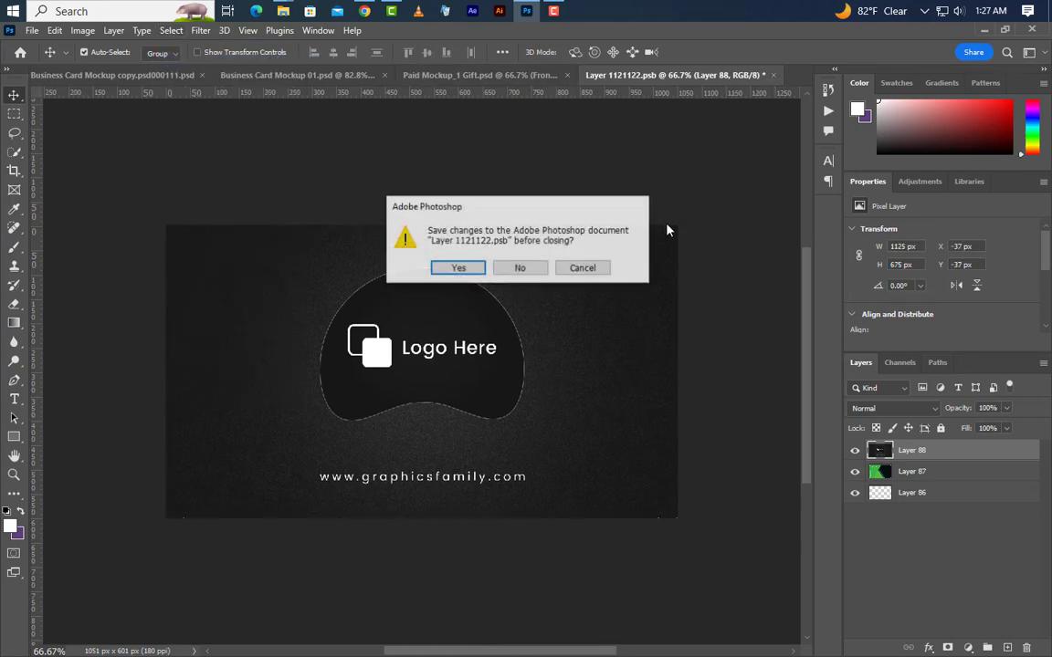
click(458, 268)
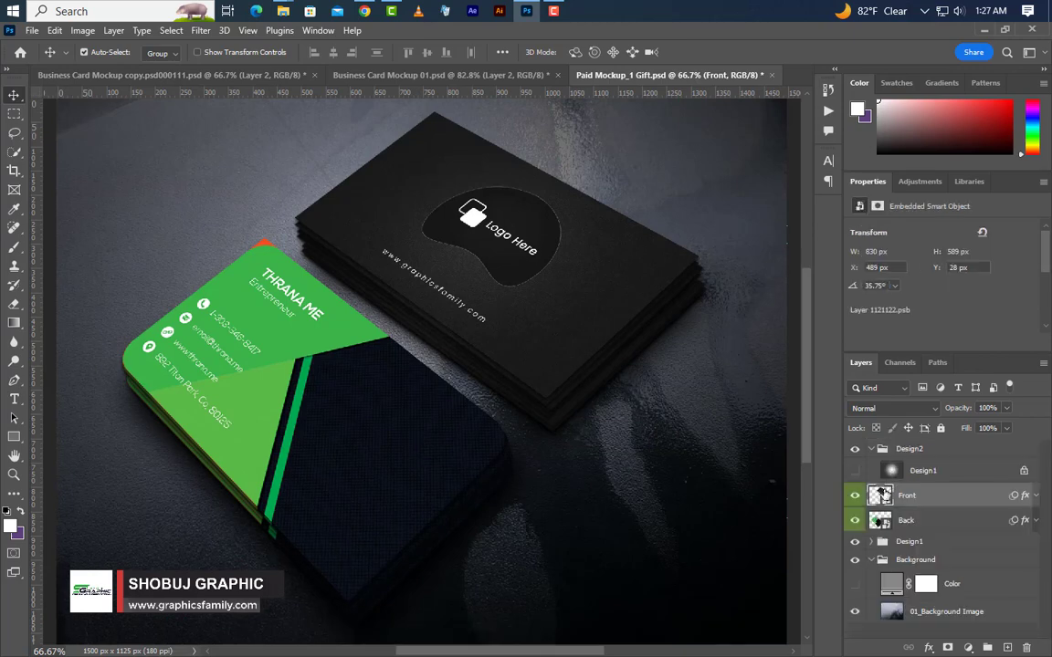
Open the Back smart object and drag the stamped contact side into it.
double_click(880, 521)
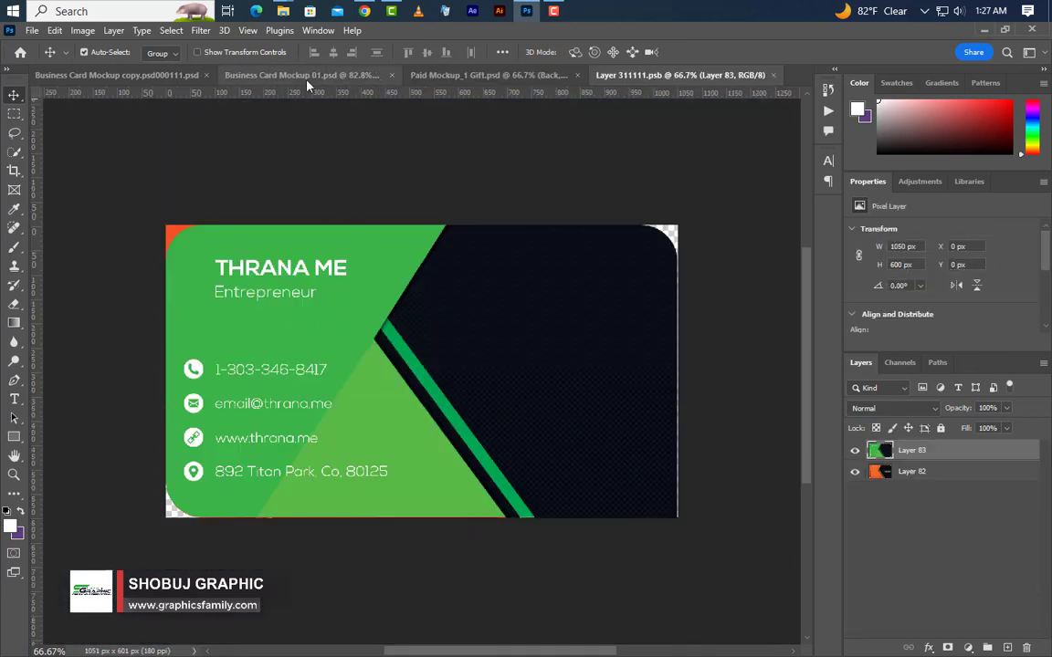
click(301, 75)
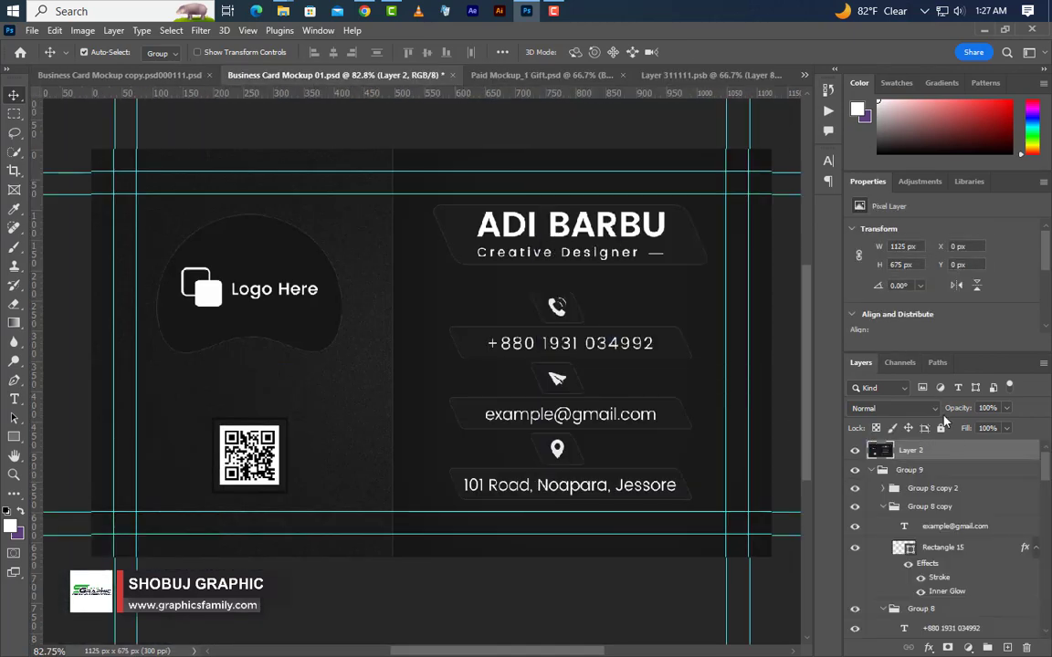
drag(879, 450, 393, 412)
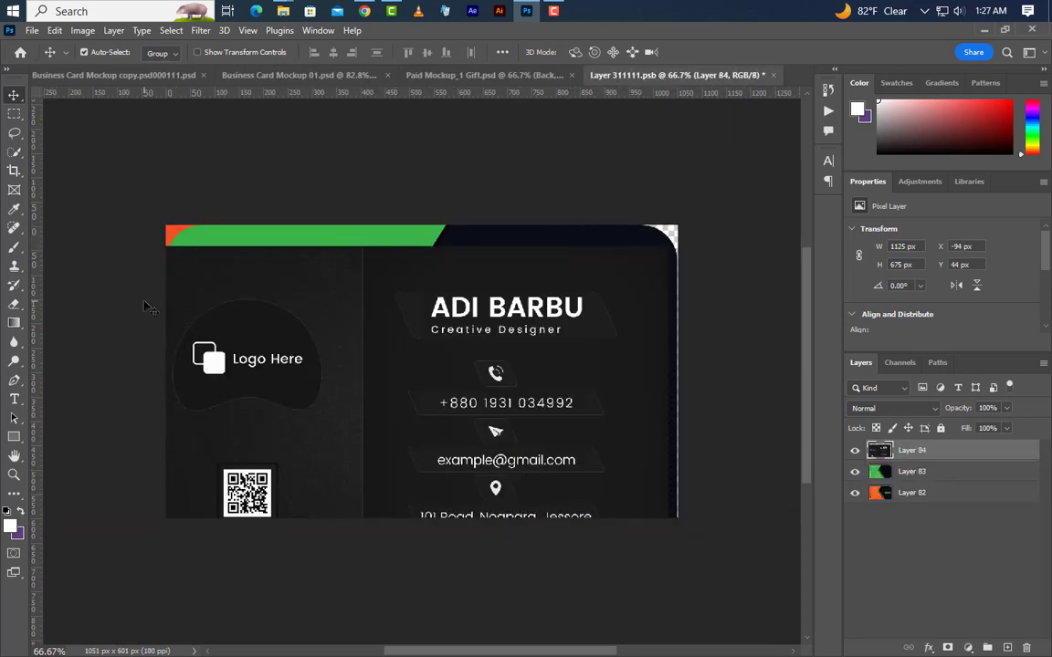
Centre the contact side on the canvas, deselect, save and close, and return to the mockup.
key(ctrl+a)
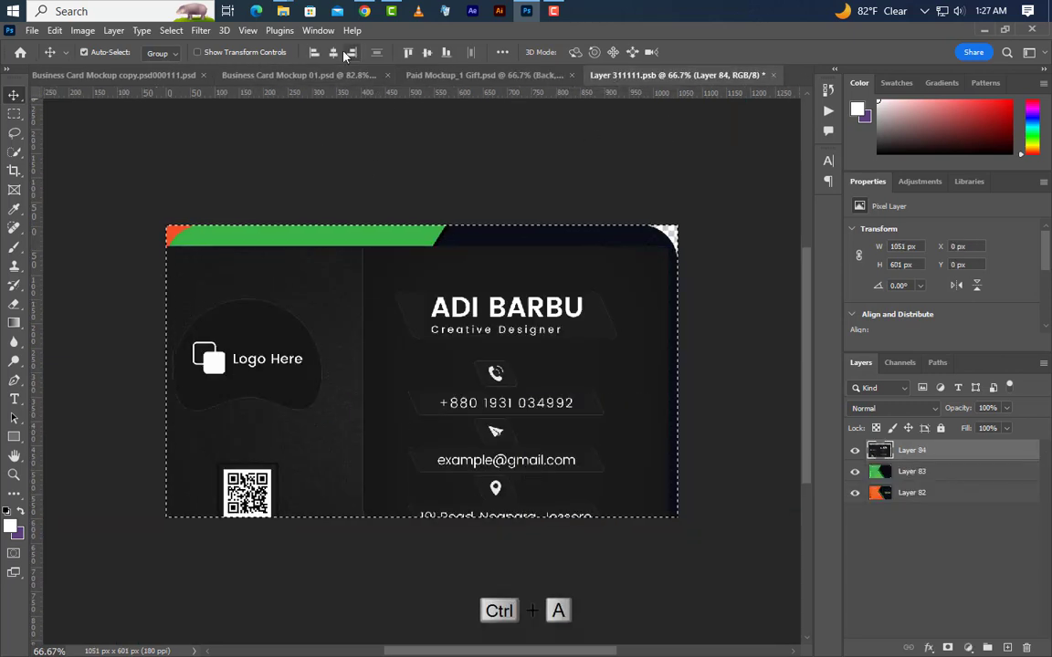
click(334, 53)
click(426, 52)
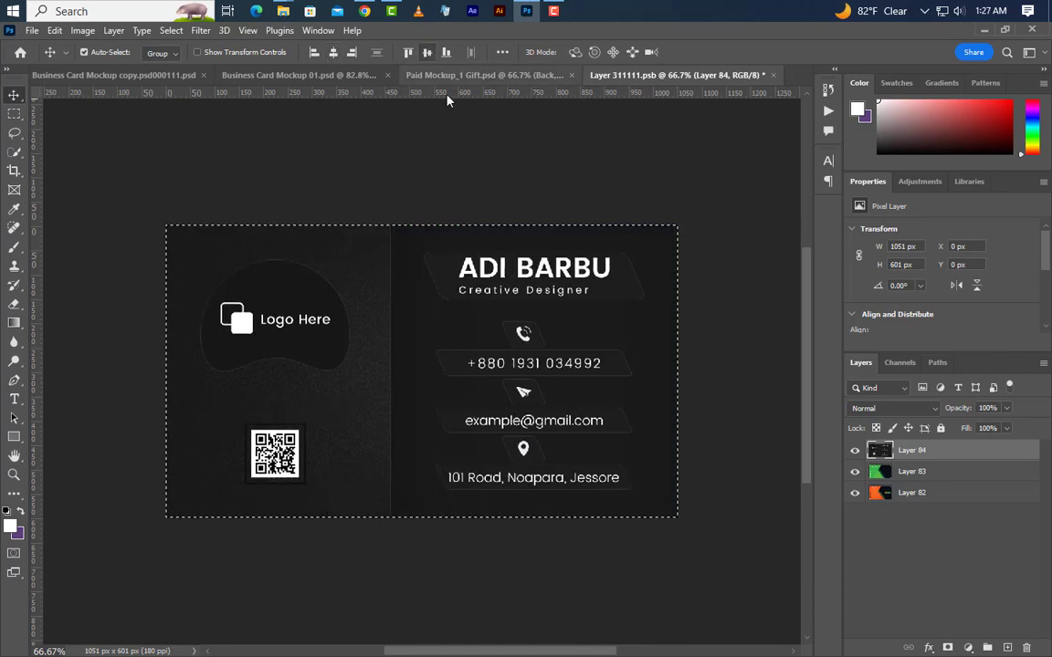
click(172, 31)
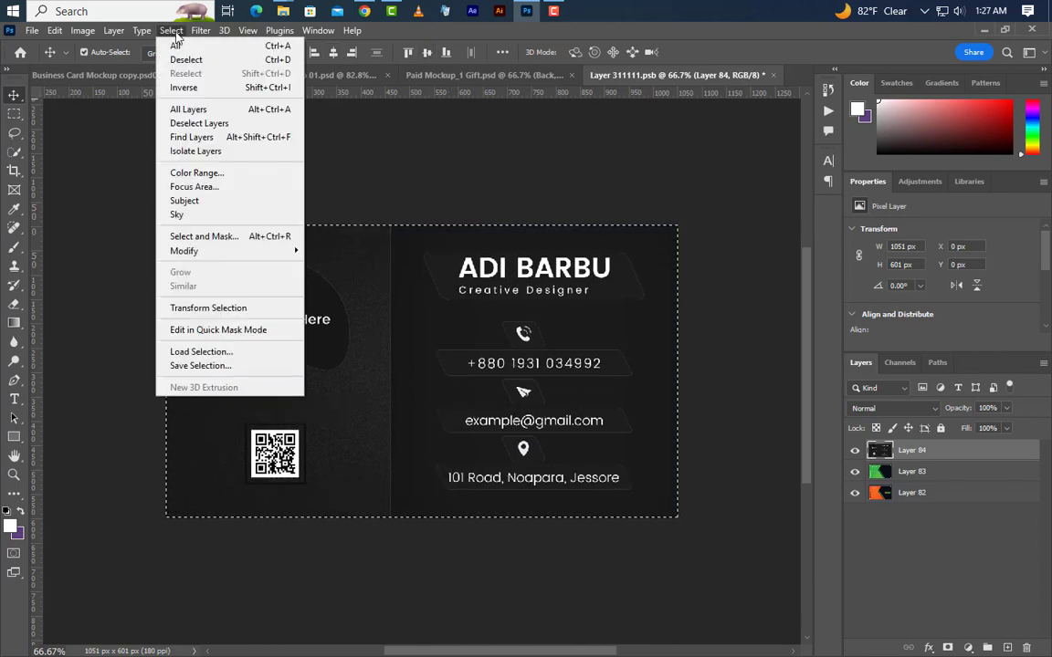
click(186, 60)
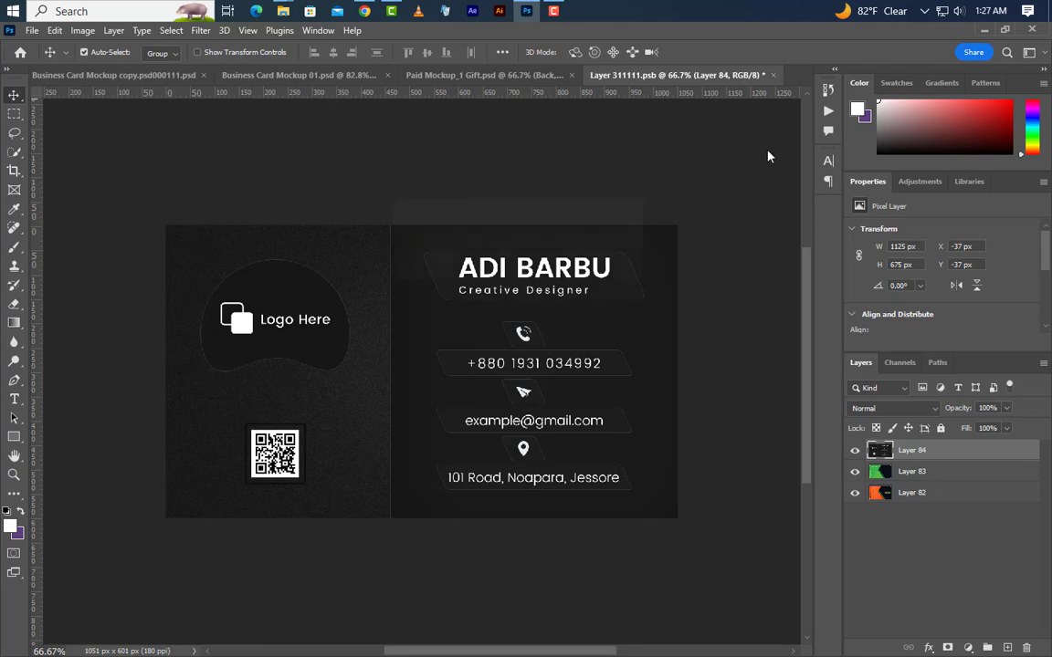
key(ctrl+w)
click(456, 265)
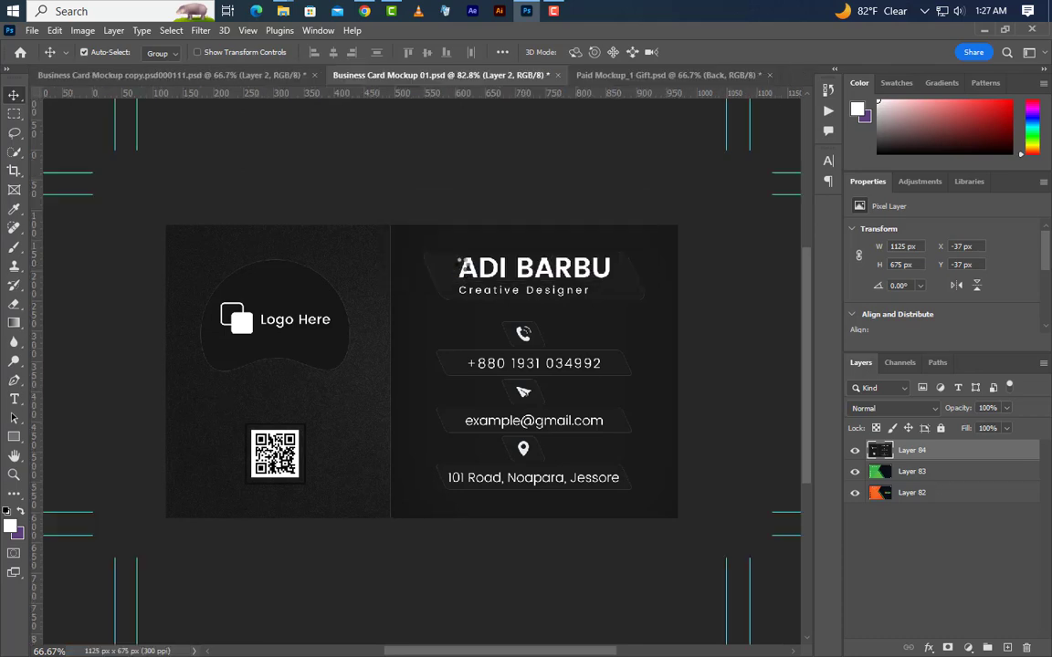
click(595, 74)
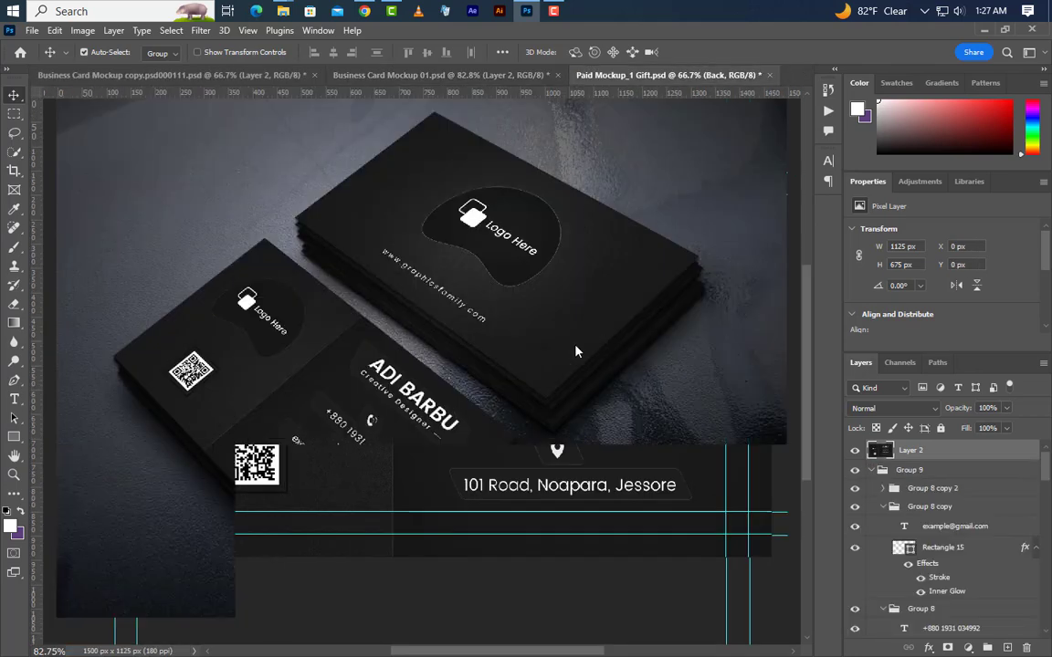